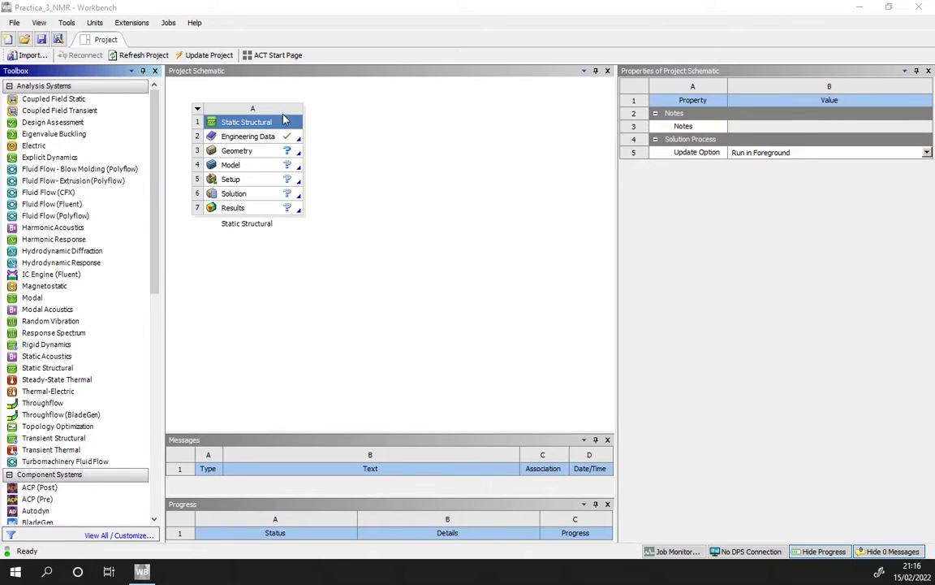
Open the Static Structural system's Engineering Data and display the General Materials data source.
{"action": "left_click", "coordinate": [268, 123]}
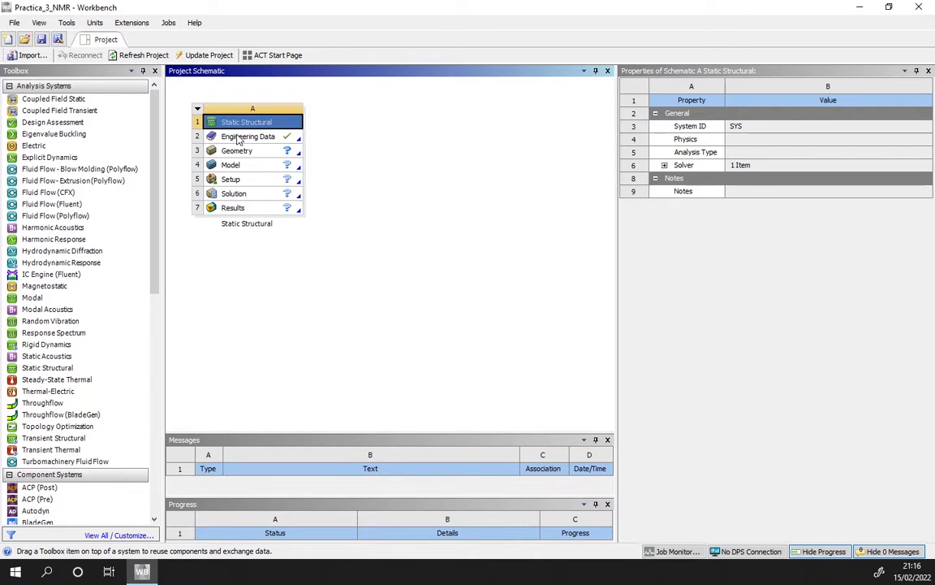
{"action": "double_click", "coordinate": [241, 138]}
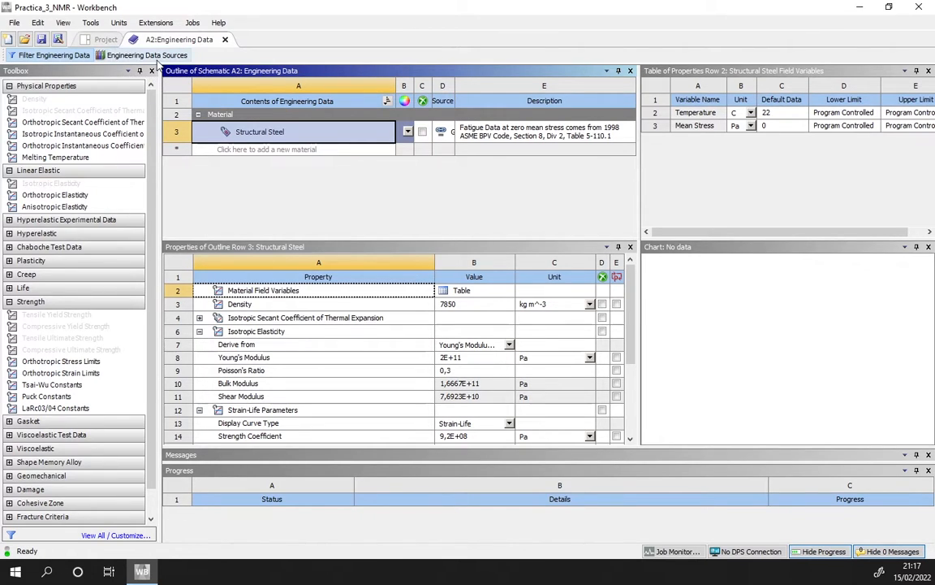
{"action": "left_click", "coordinate": [123, 55]}
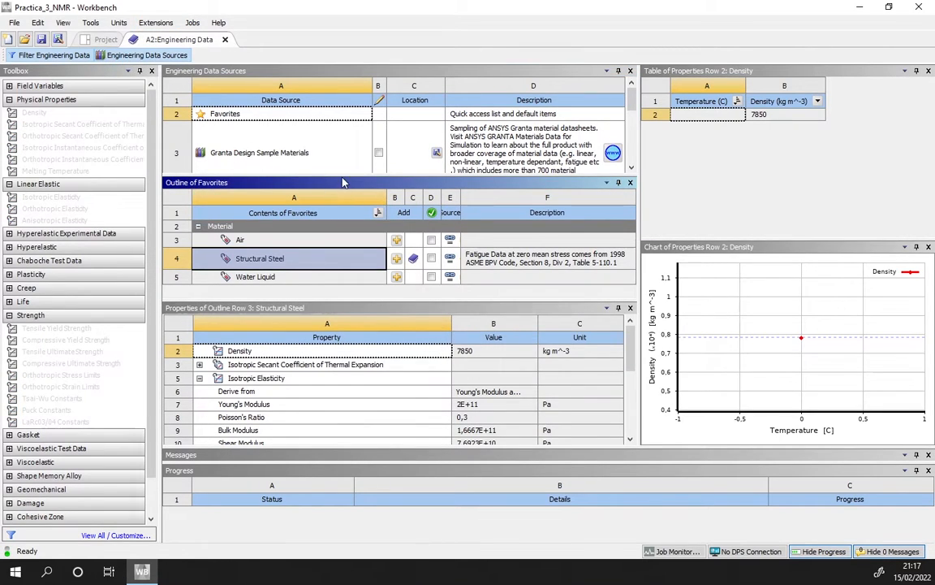
{"action": "left_click_drag", "start_coordinate": [348, 177], "coordinate": [335, 227]}
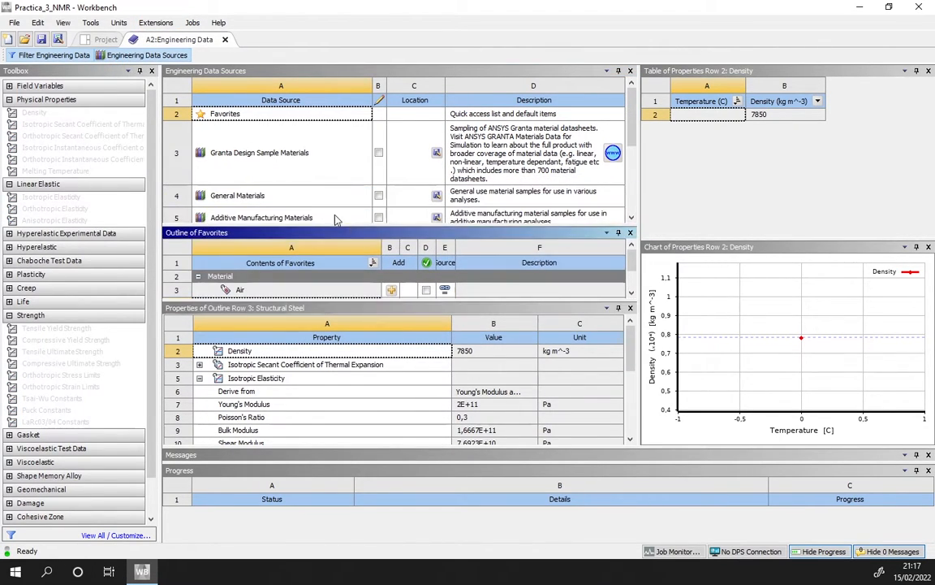
{"action": "left_click", "coordinate": [229, 201]}
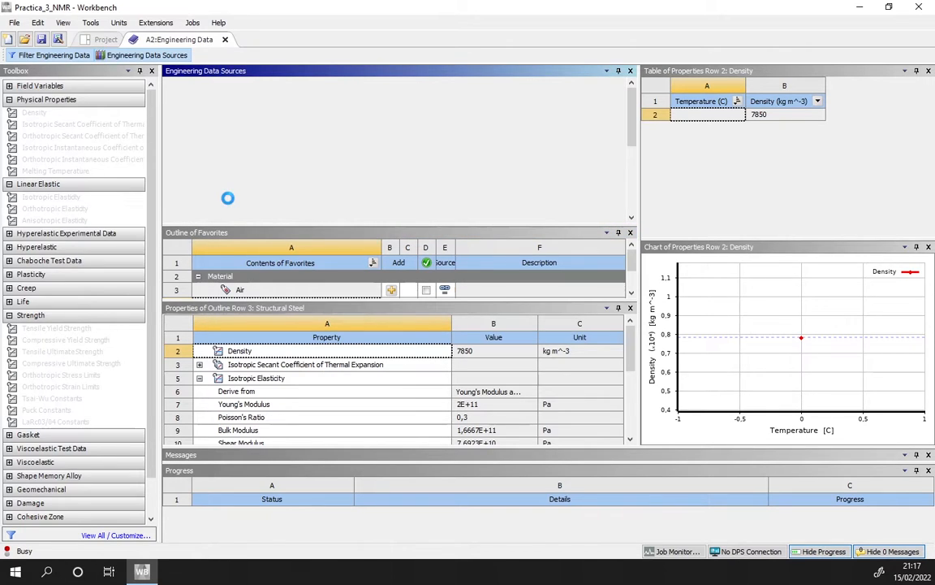
Add Stainless Steel from General Materials to the engineering data and return to the project schematic.
{"action": "left_click_drag", "start_coordinate": [283, 228], "coordinate": [284, 132]}
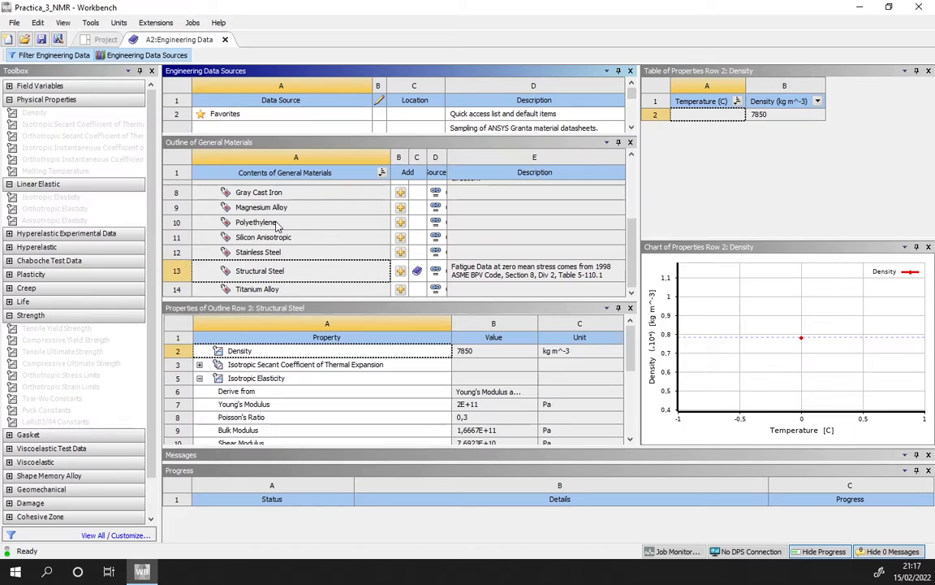
{"action": "left_click", "coordinate": [288, 252]}
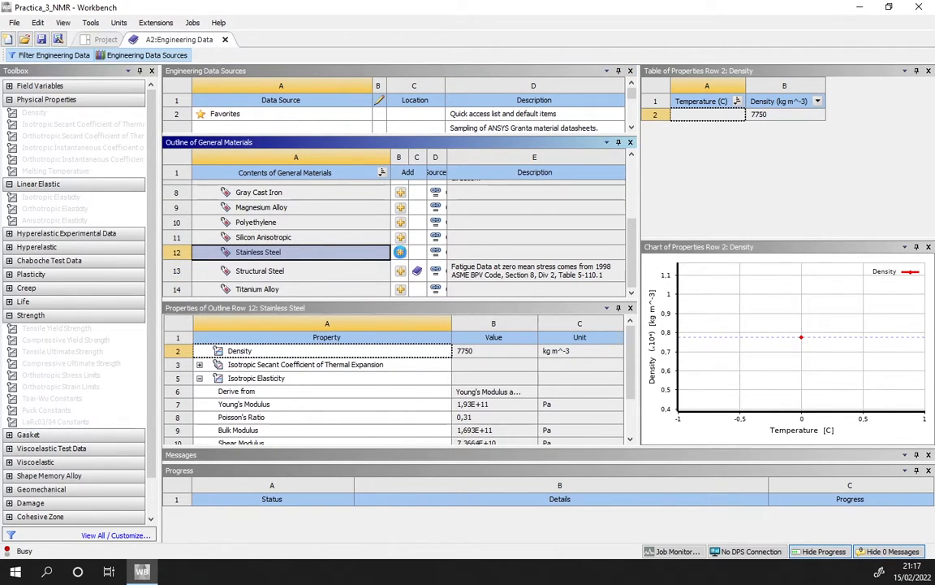
{"action": "left_click", "coordinate": [401, 253]}
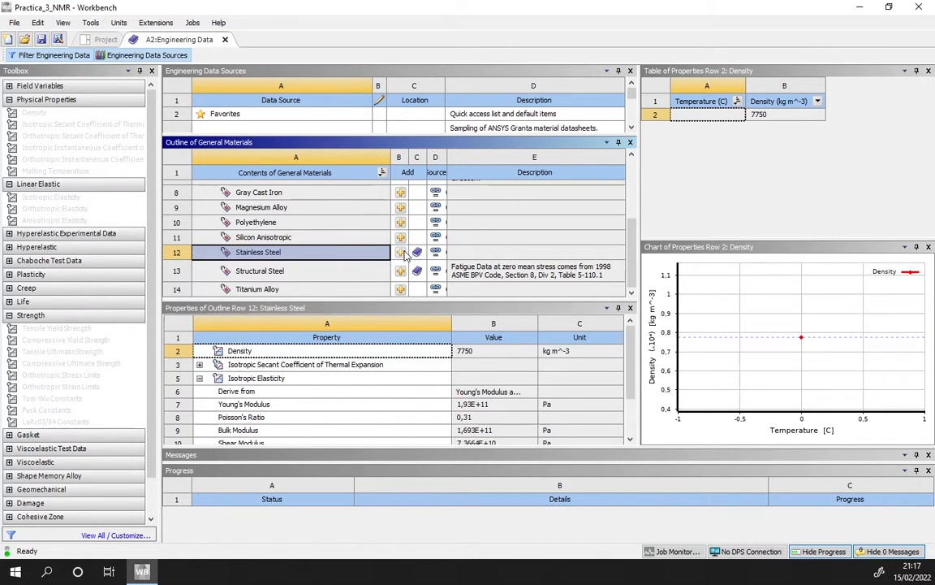
{"action": "left_click", "coordinate": [98, 53]}
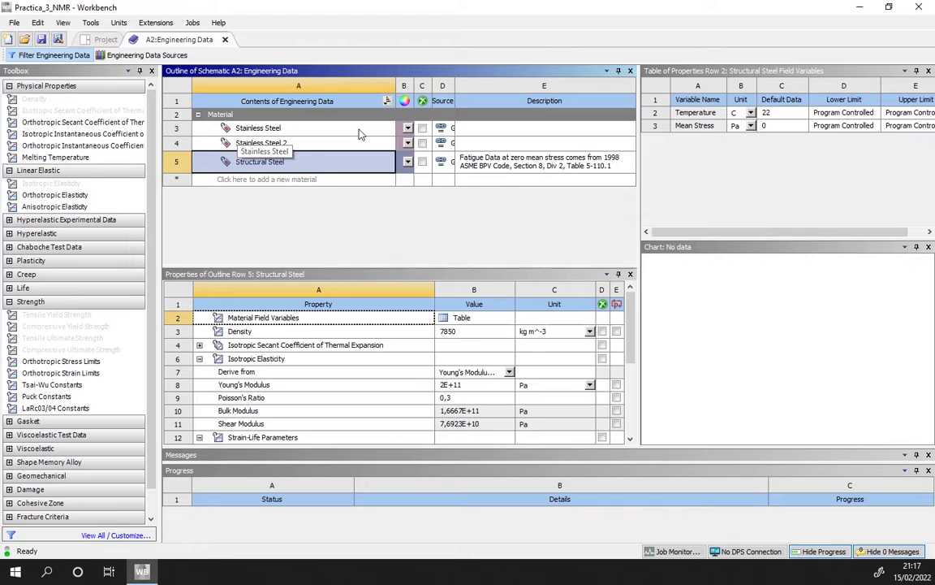
{"action": "left_click", "coordinate": [225, 39]}
Start a new DesignModeler geometry for the Static Structural system.
{"action": "left_click", "coordinate": [268, 154]}
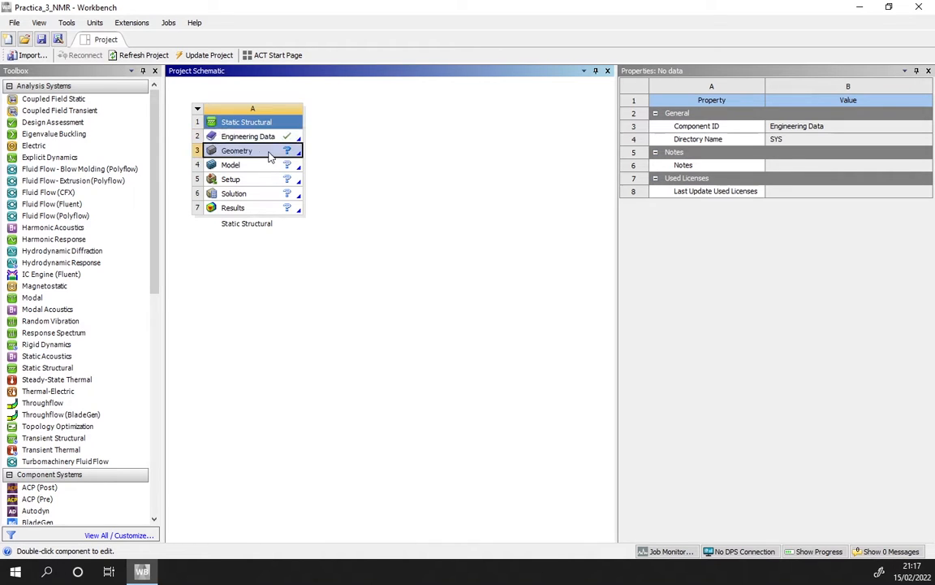
{"action": "right_click", "coordinate": [268, 153]}
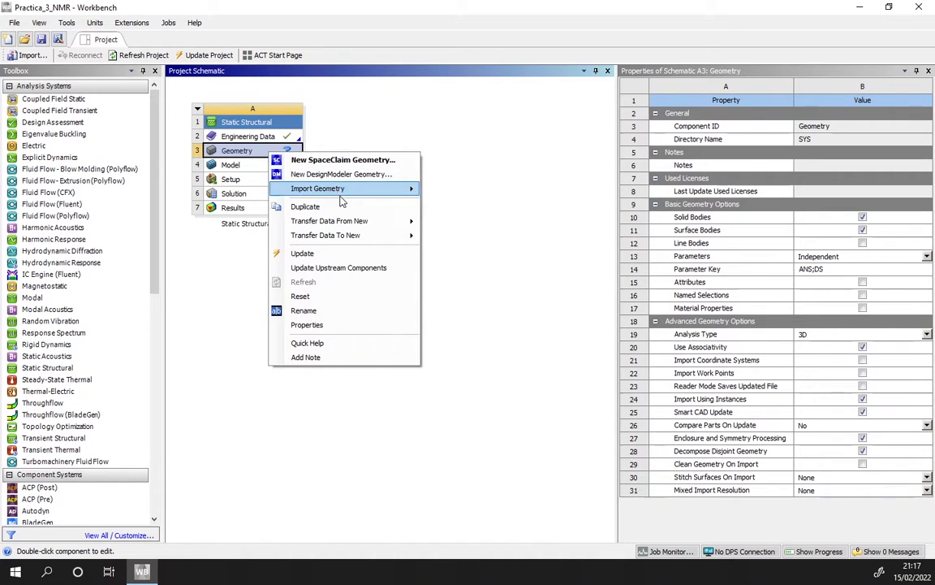
{"action": "left_click", "coordinate": [382, 173]}
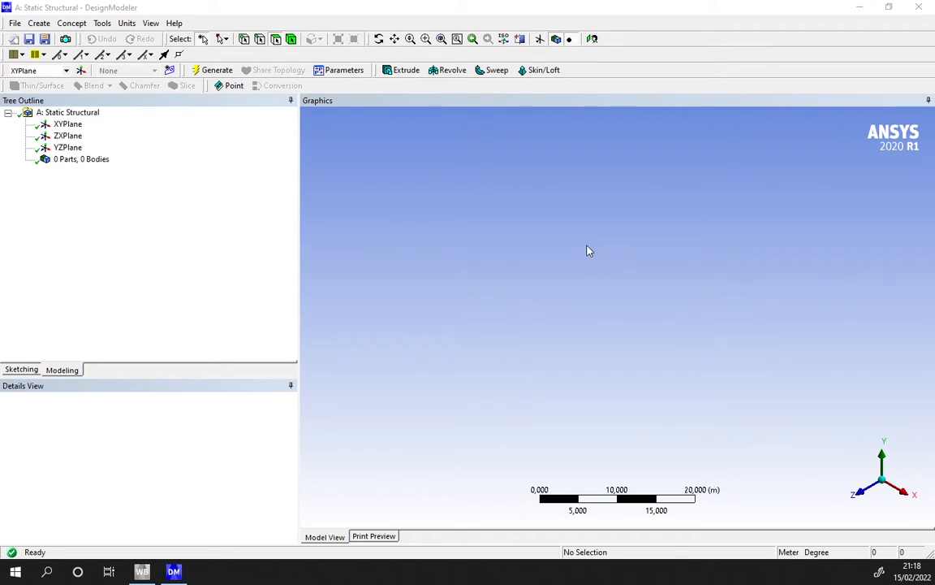
Import the external geometry file HitchMount.STEP and generate the import feature.
{"action": "left_click", "coordinate": [11, 25]}
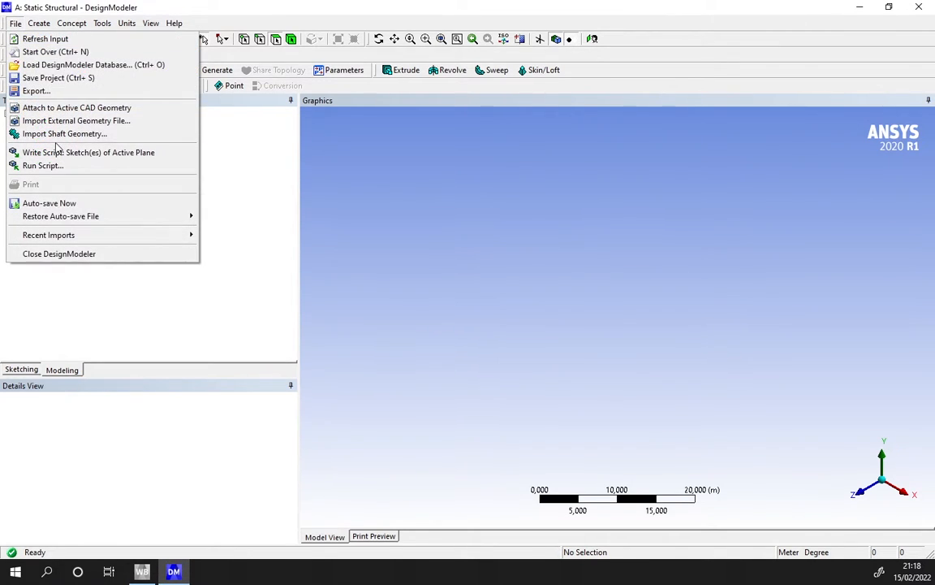
{"action": "left_click", "coordinate": [95, 128]}
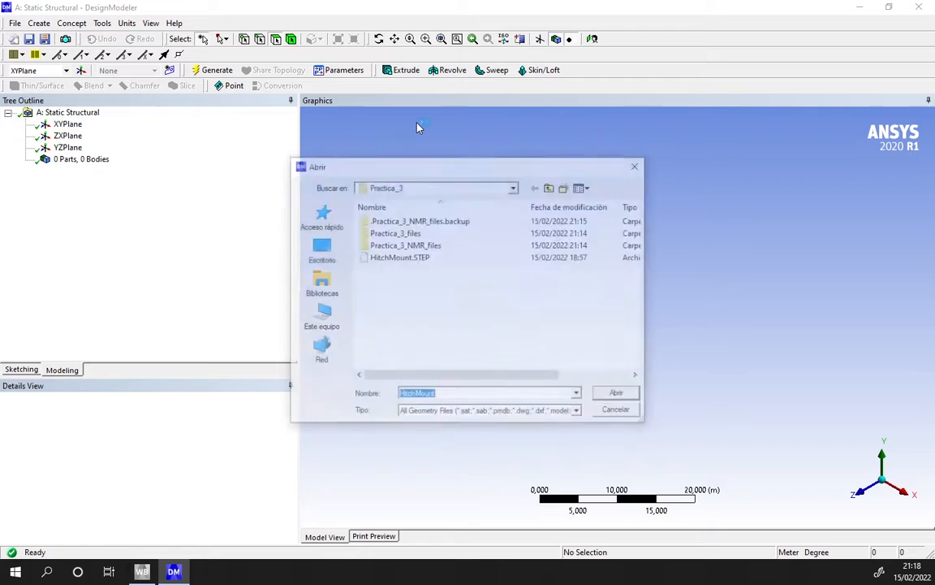
{"action": "left_click", "coordinate": [401, 257]}
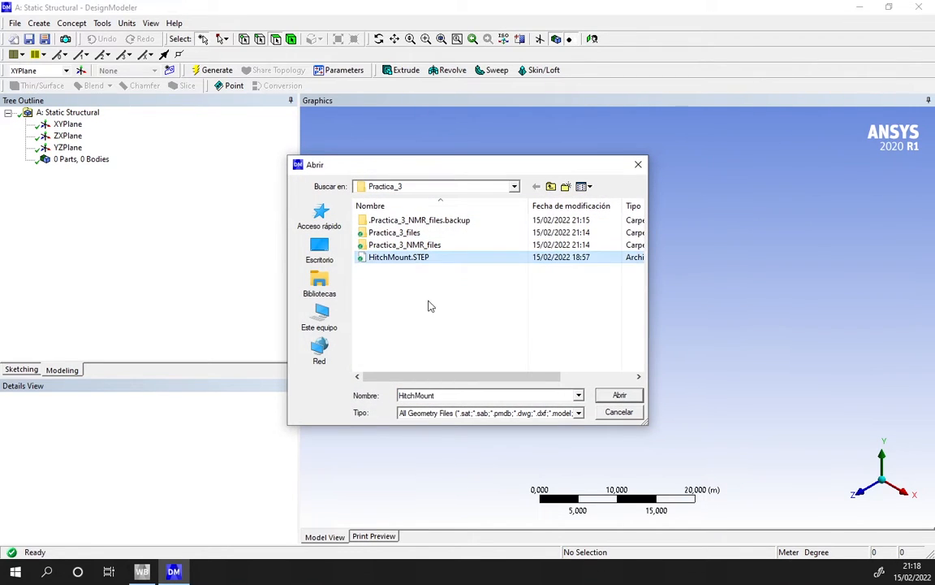
{"action": "left_click", "coordinate": [617, 395]}
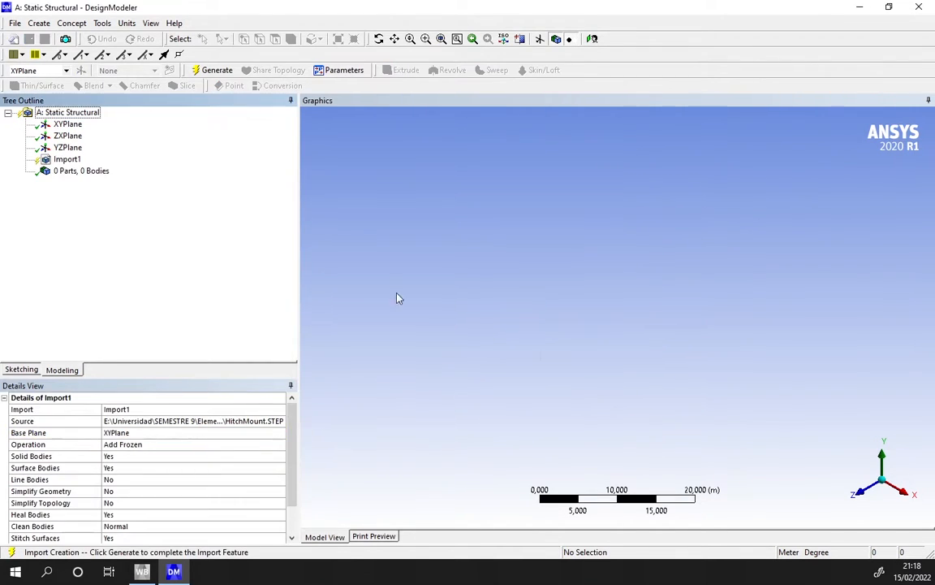
{"action": "left_click", "coordinate": [216, 70]}
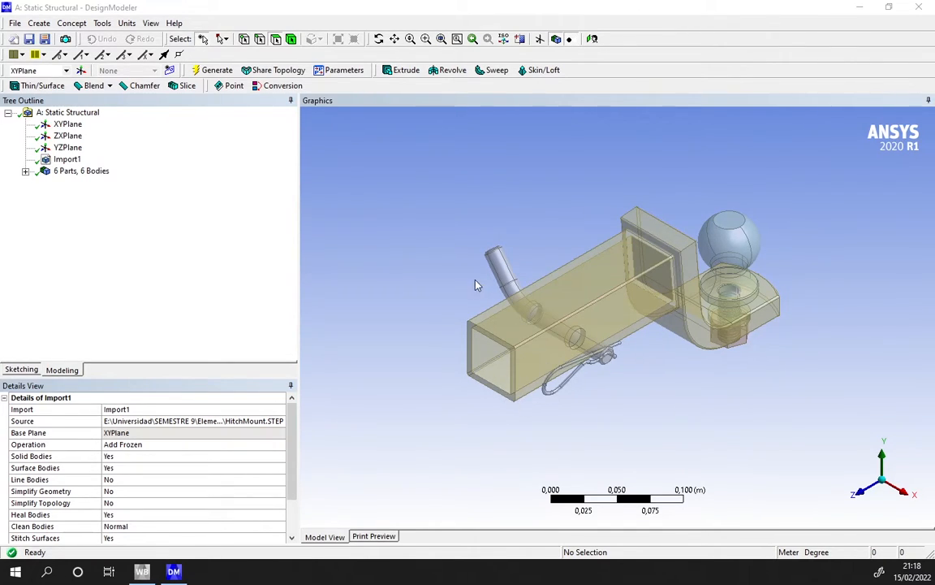
Examine the imported hitch mount assembly from several angles.
{"action": "middle_click_drag", "start_coordinate": [436, 290], "coordinate": [391, 257]}
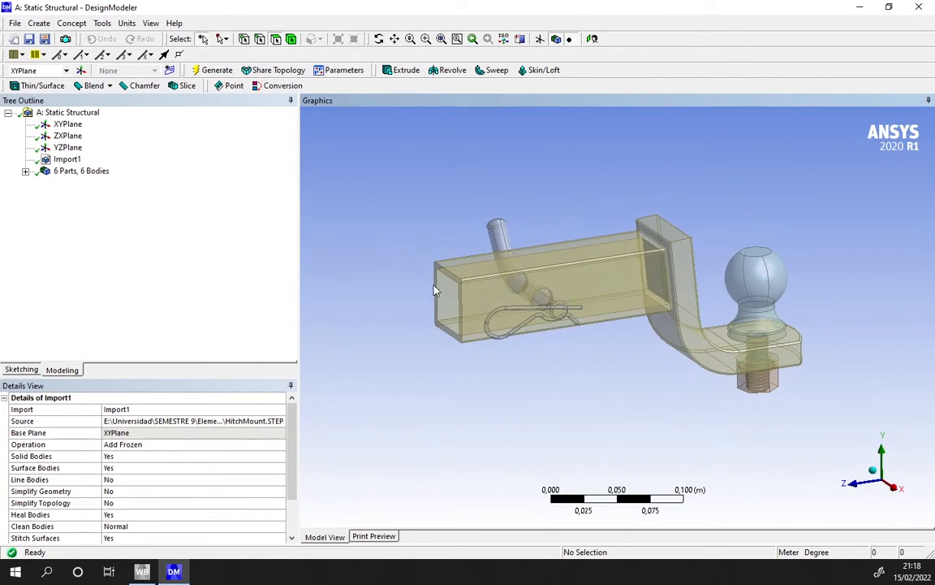
{"action": "middle_click_drag", "start_coordinate": [657, 371], "coordinate": [749, 371]}
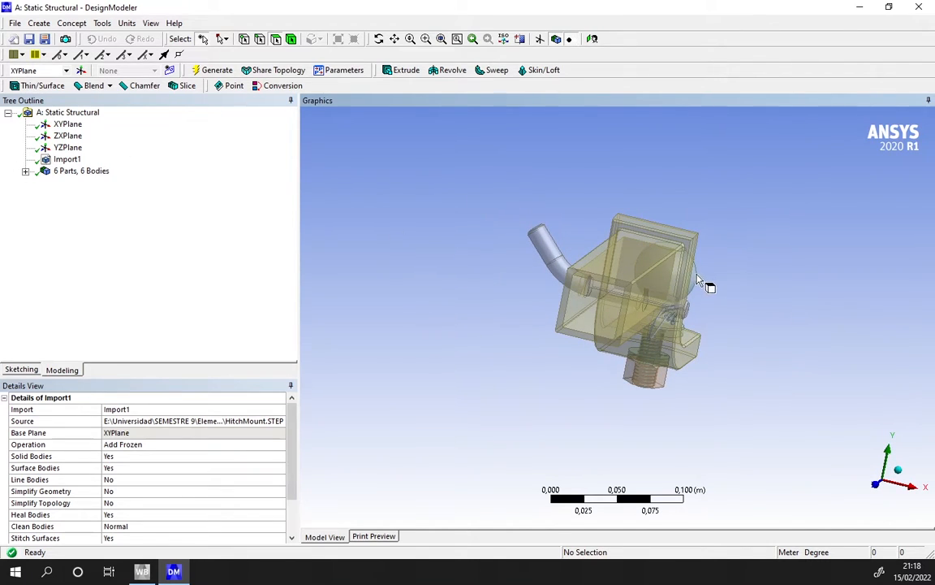
{"action": "middle_click_drag", "start_coordinate": [601, 343], "coordinate": [504, 345]}
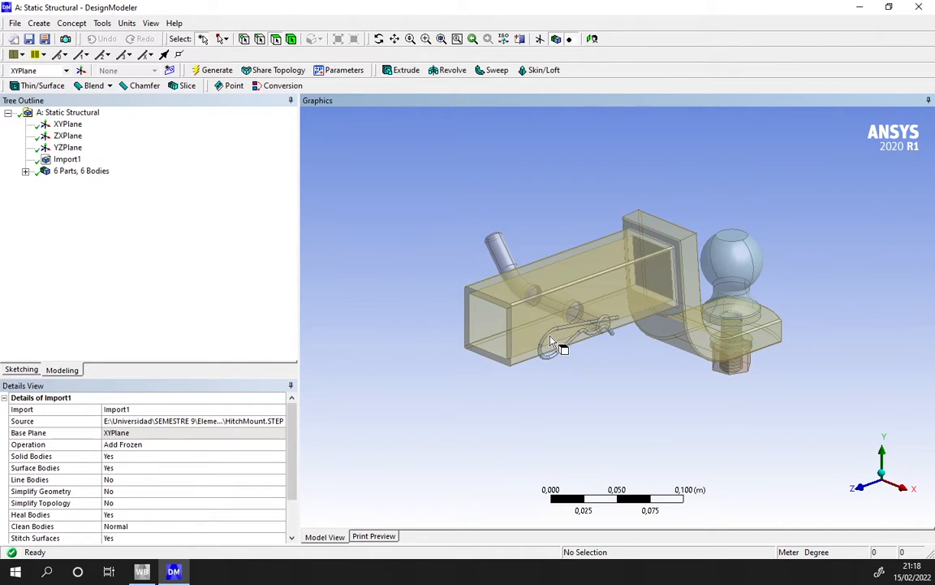
{"action": "middle_click_drag", "start_coordinate": [685, 292], "coordinate": [739, 333]}
{"action": "middle_click_drag", "start_coordinate": [639, 341], "coordinate": [707, 353]}
{"action": "scroll", "coordinate": [483, 217], "scroll_direction": "up", "scroll_amount": 3}
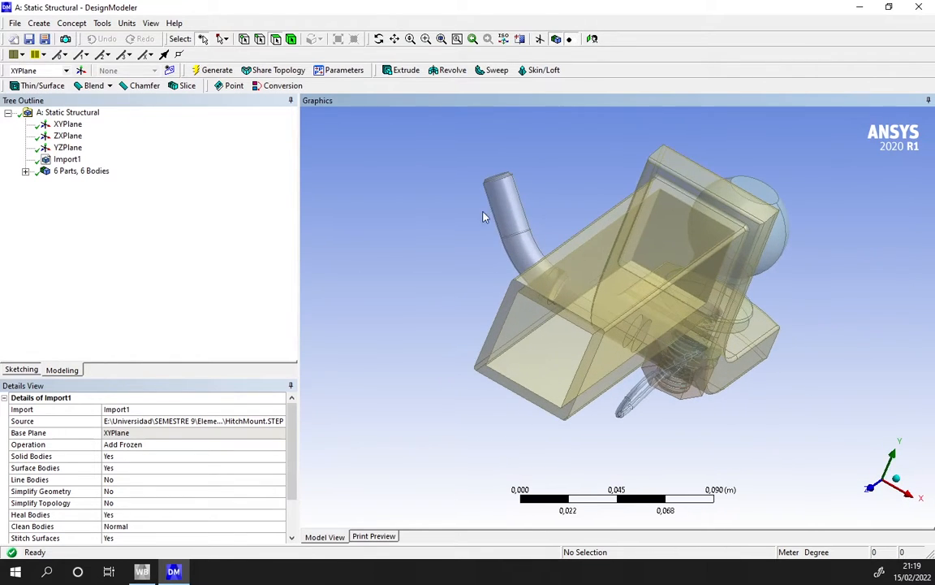
{"action": "middle_click_drag", "start_coordinate": [511, 230], "coordinate": [499, 234]}
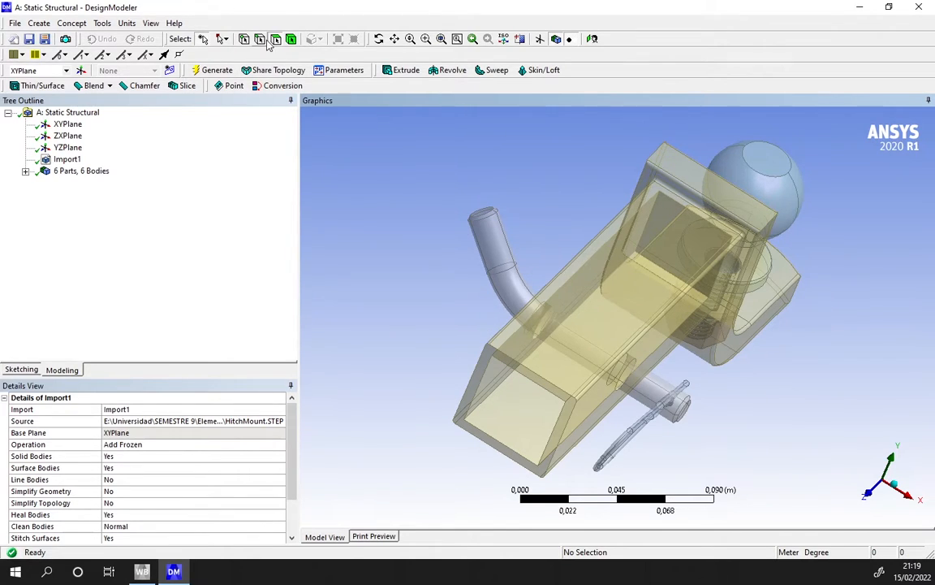
Inspect the edges dividing the surfaces of the bent hitch pin and the hitch ball.
{"action": "left_click", "coordinate": [512, 244]}
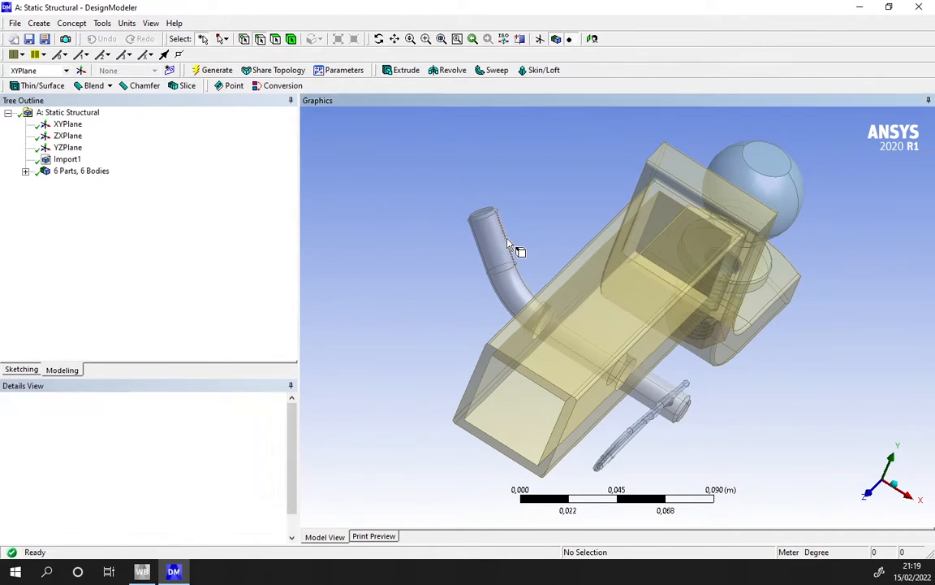
{"action": "scroll", "coordinate": [397, 182], "scroll_direction": "up", "scroll_amount": 3}
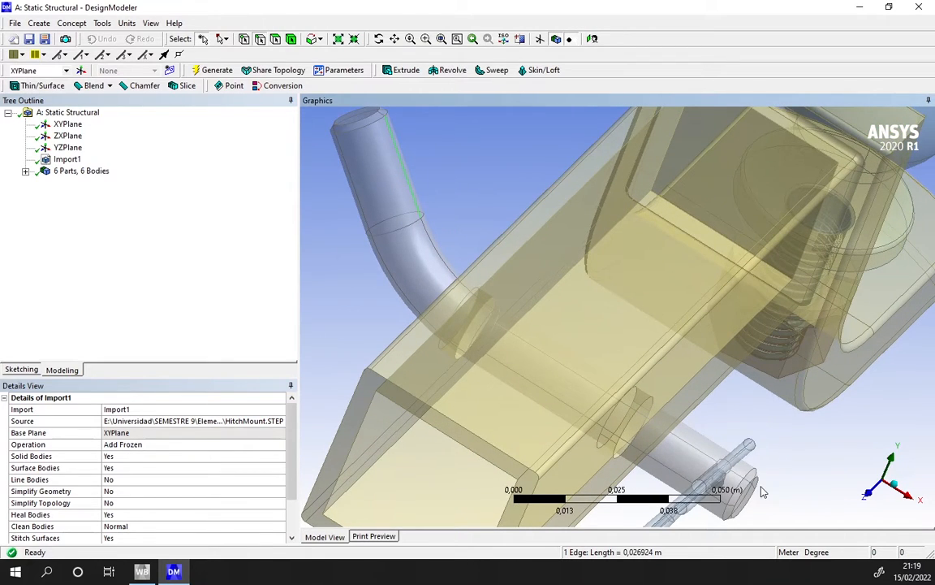
{"action": "scroll", "coordinate": [427, 210], "scroll_direction": "down", "scroll_amount": 2}
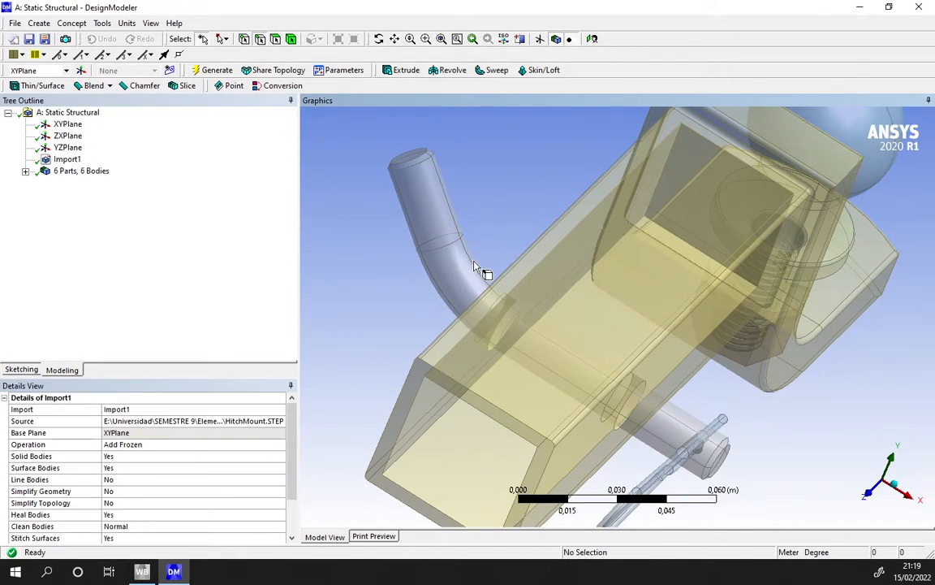
{"action": "left_click", "coordinate": [476, 269]}
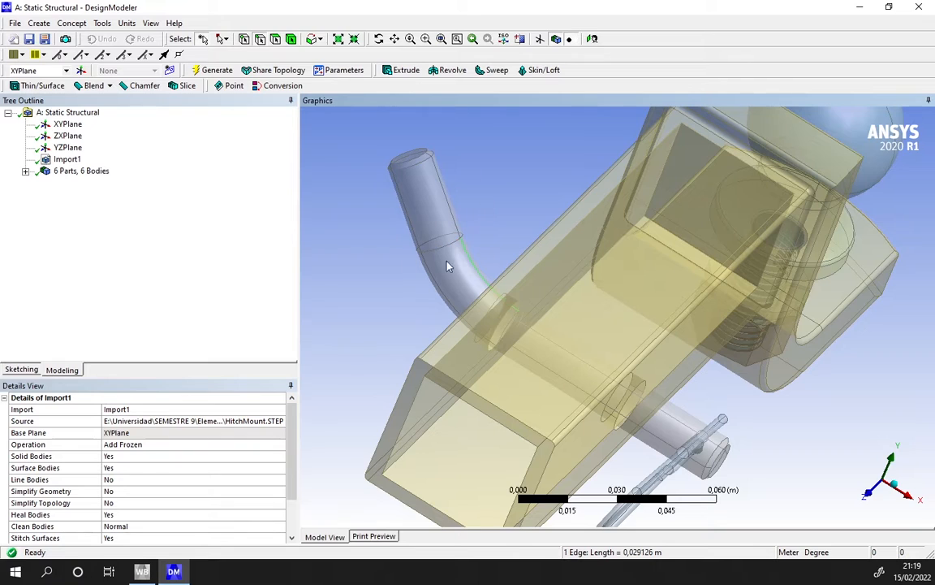
{"action": "middle_click_drag", "start_coordinate": [799, 270], "coordinate": [654, 332]}
{"action": "left_click", "coordinate": [703, 327]}
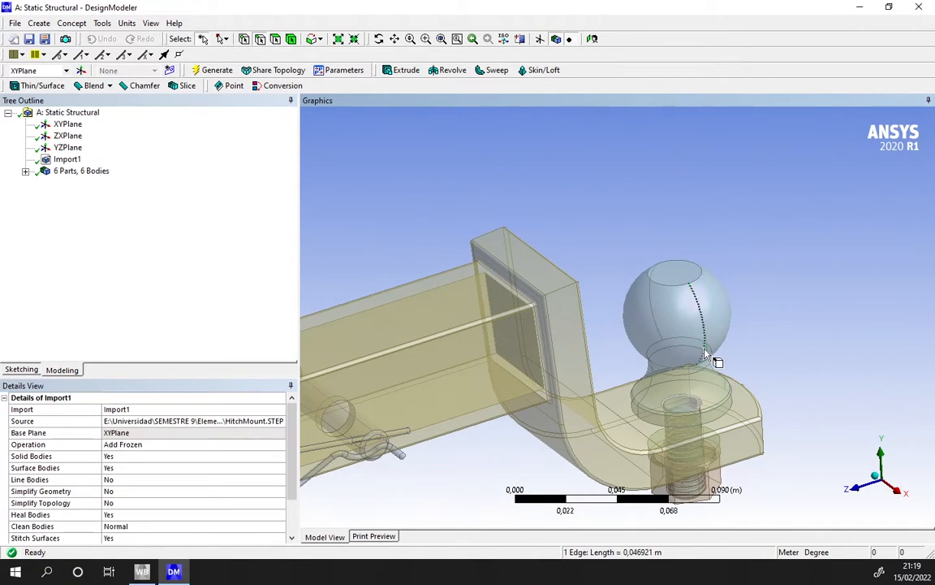
{"action": "scroll", "coordinate": [574, 381], "scroll_direction": "down", "scroll_amount": 3}
{"action": "middle_click_drag", "start_coordinate": [574, 382], "coordinate": [668, 419]}
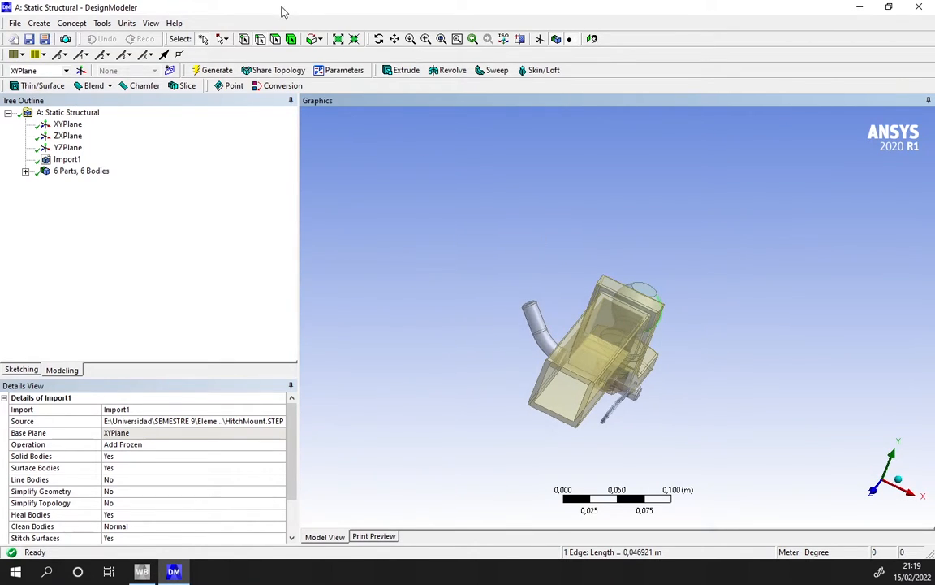
Create a body operation of type Simplify for the hitch pin and hitch ball bodies and generate it.
{"action": "left_click", "coordinate": [292, 39]}
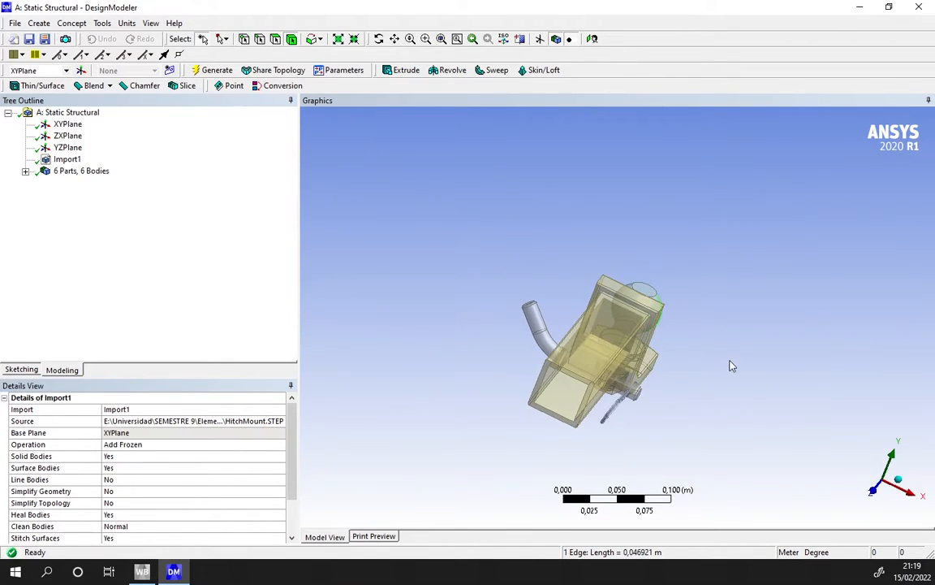
{"action": "middle_click_drag", "start_coordinate": [730, 366], "coordinate": [650, 357]}
{"action": "left_click", "coordinate": [490, 323]}
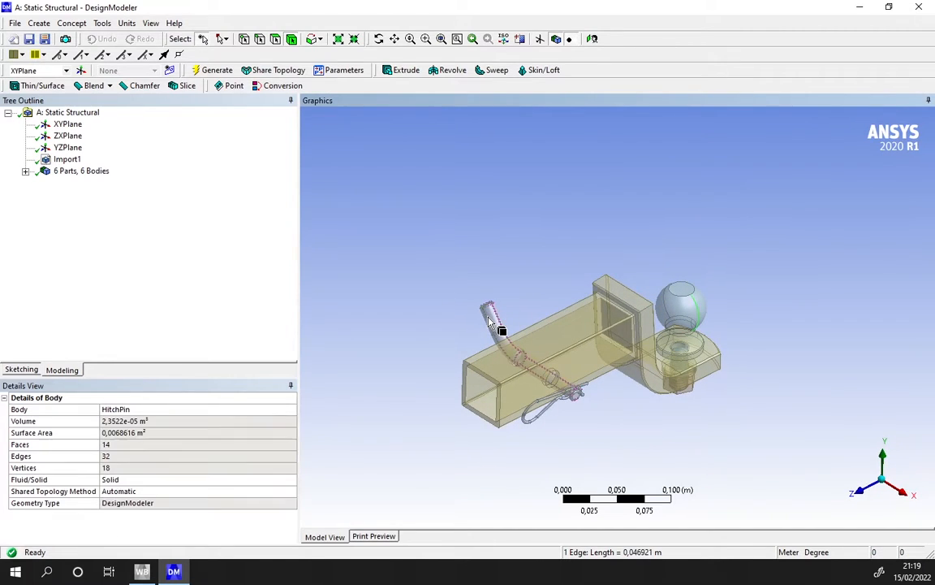
{"action": "left_click", "coordinate": [681, 306], "text": "ctrl"}
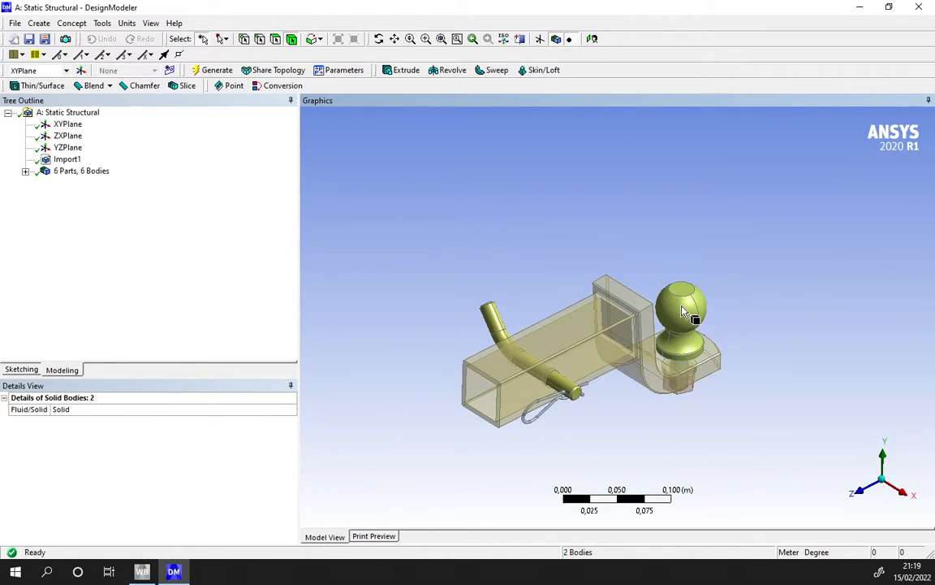
{"action": "left_click", "coordinate": [71, 23]}
{"action": "mouse_move", "coordinate": [39, 22]}
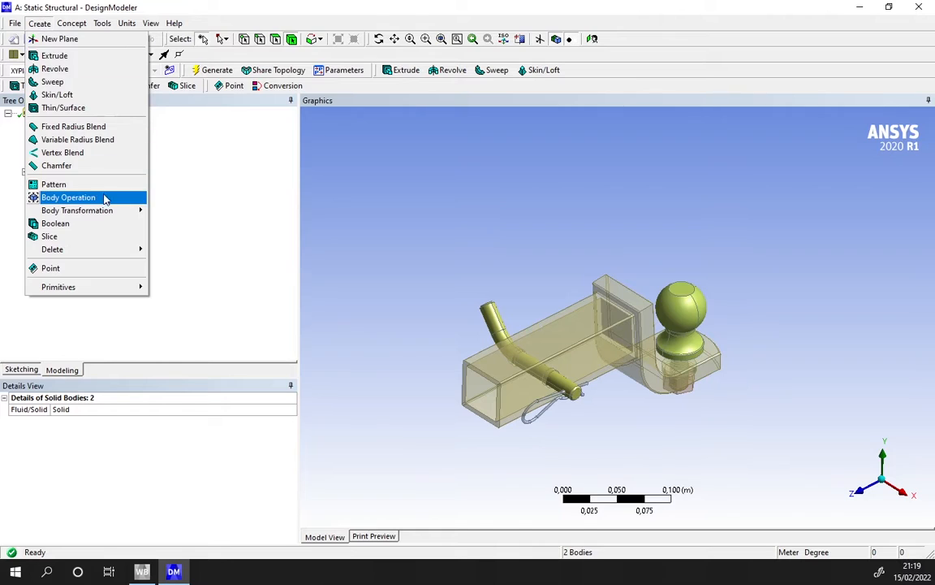
{"action": "left_click", "coordinate": [81, 198]}
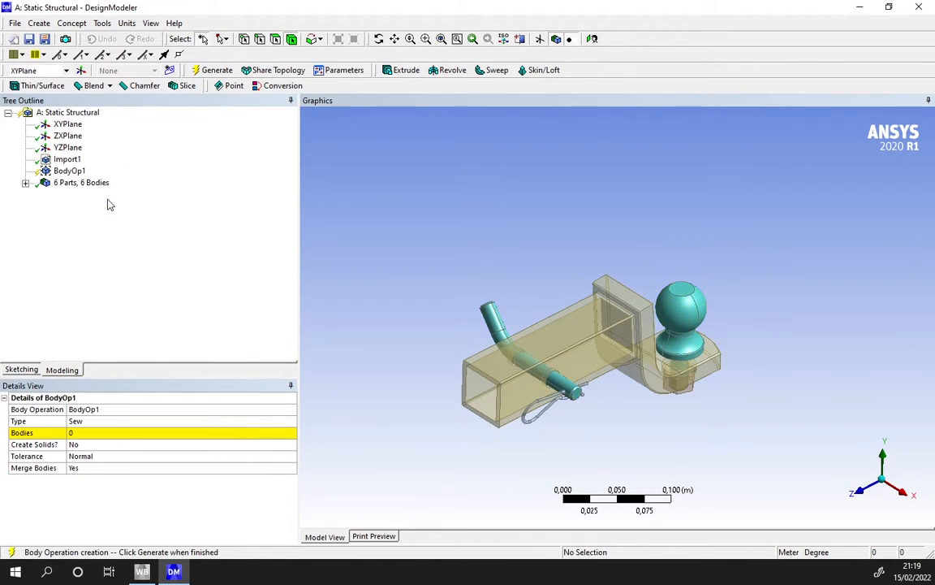
{"action": "left_click", "coordinate": [81, 422]}
{"action": "left_click", "coordinate": [270, 423]}
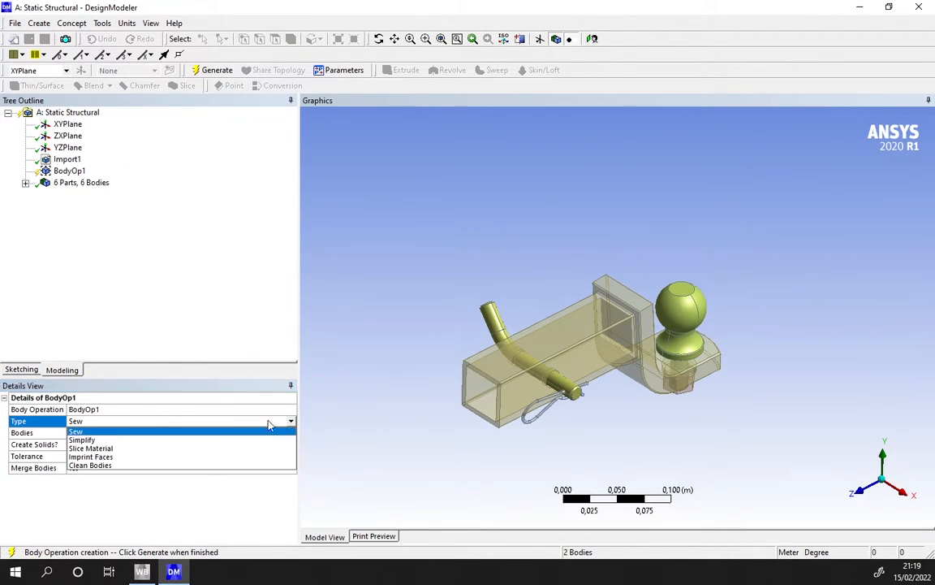
{"action": "left_click", "coordinate": [81, 439]}
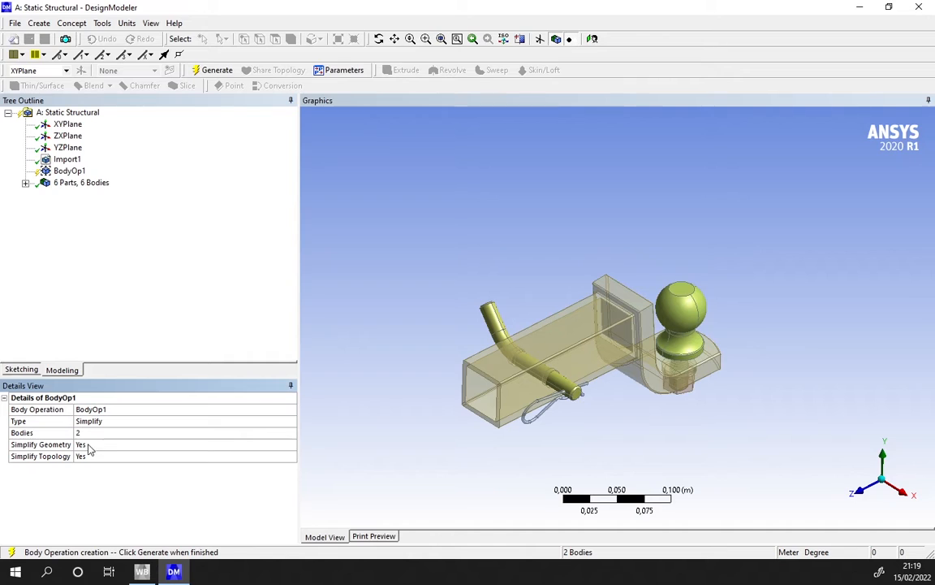
{"action": "left_click", "coordinate": [226, 71]}
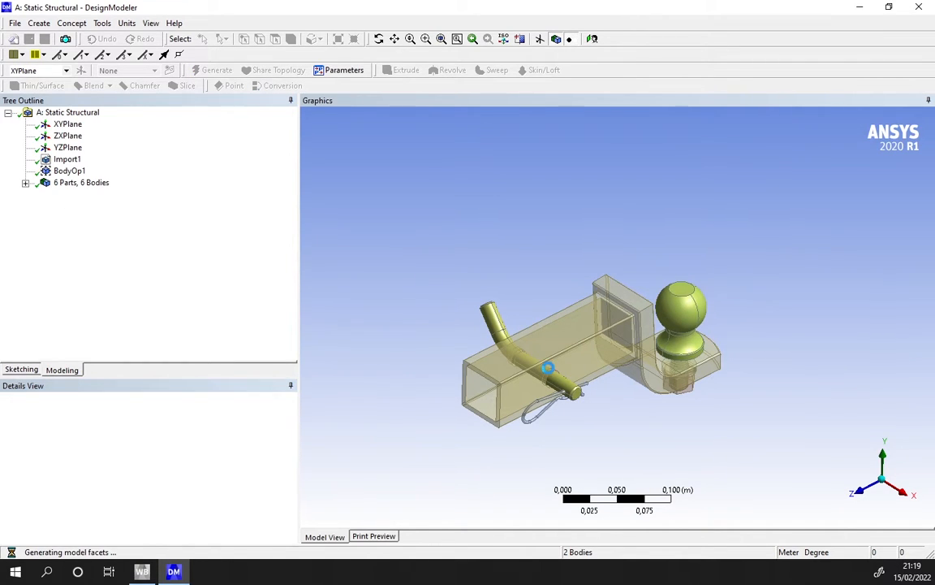
Check the surfaces of the simplified hitch pin and ball, and review the import feature's operation options, keeping Add Frozen.
{"action": "scroll", "coordinate": [487, 317], "scroll_direction": "up", "scroll_amount": 3}
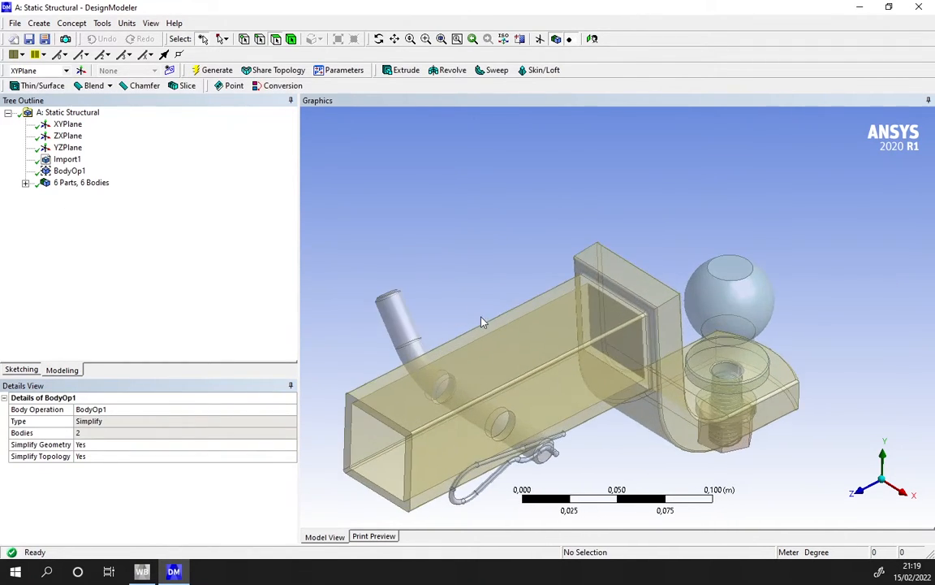
{"action": "middle_click_drag", "start_coordinate": [482, 323], "coordinate": [542, 329]}
{"action": "middle_click_drag", "start_coordinate": [697, 316], "coordinate": [708, 337]}
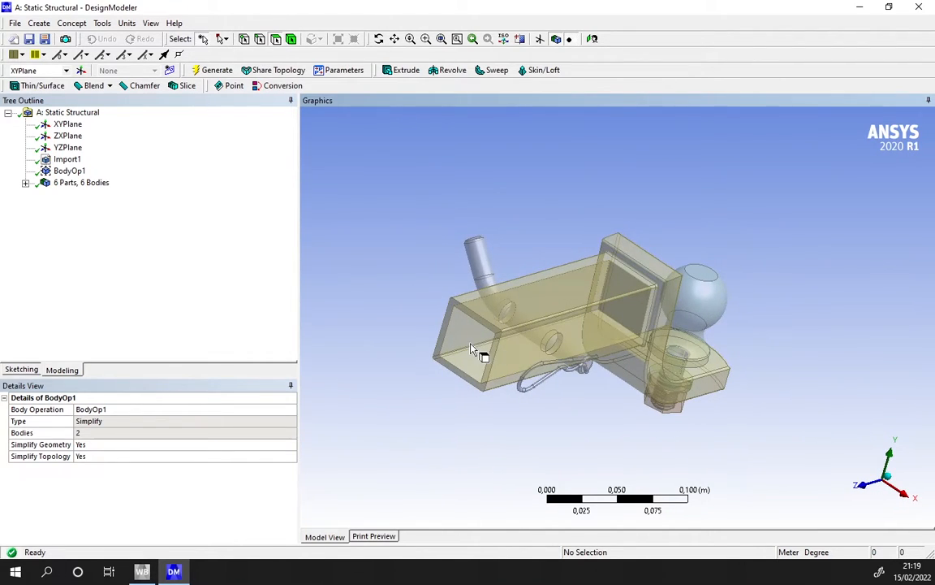
{"action": "middle_click_drag", "start_coordinate": [458, 337], "coordinate": [494, 317]}
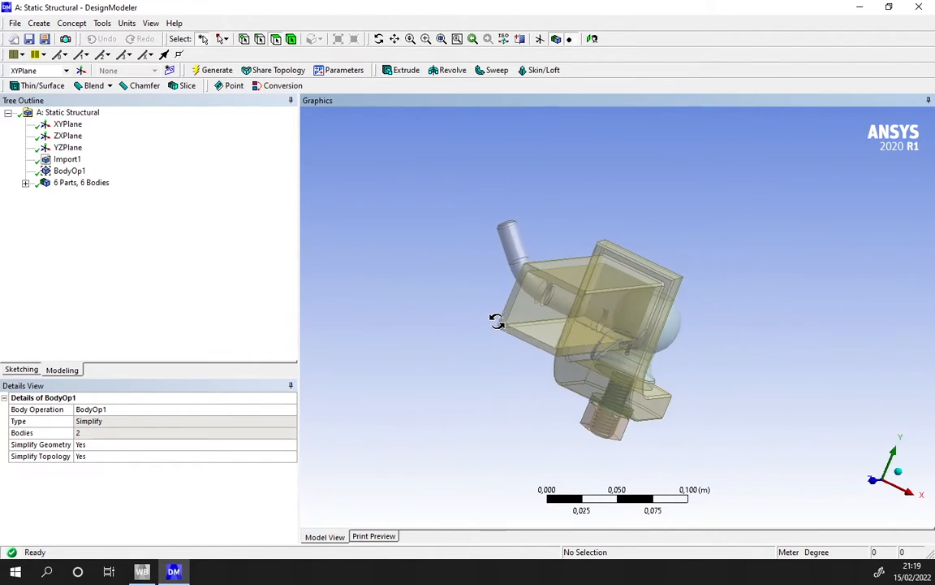
{"action": "left_click", "coordinate": [69, 160]}
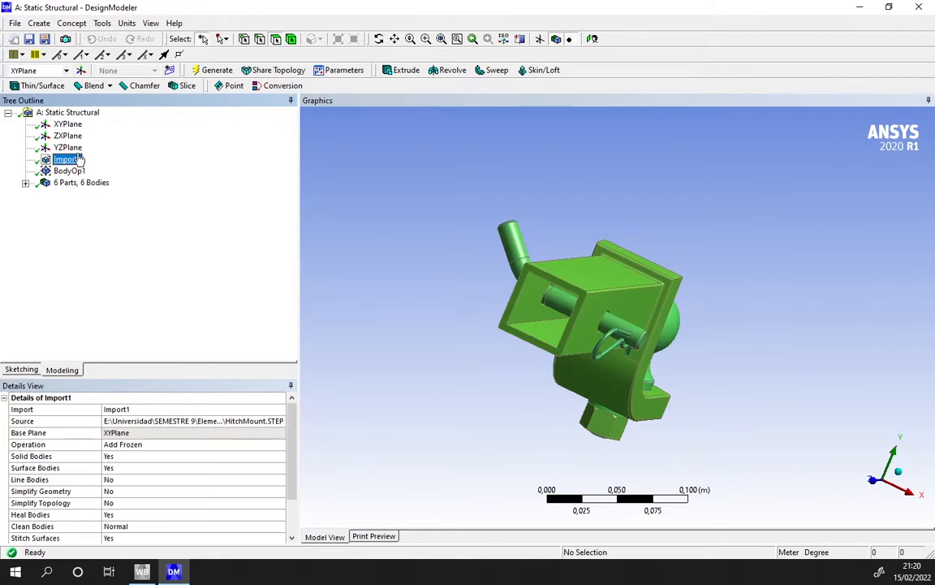
{"action": "left_click", "coordinate": [138, 446]}
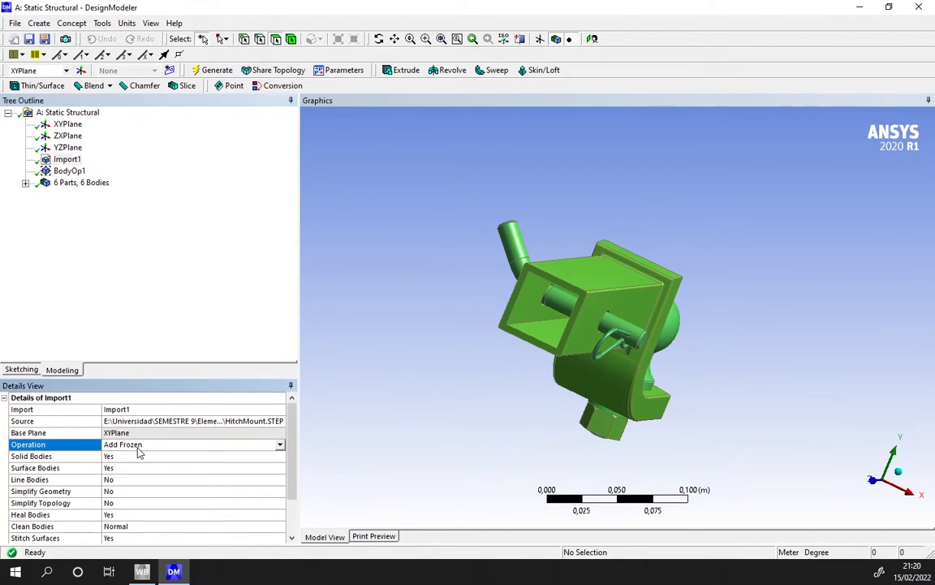
{"action": "left_click", "coordinate": [279, 444]}
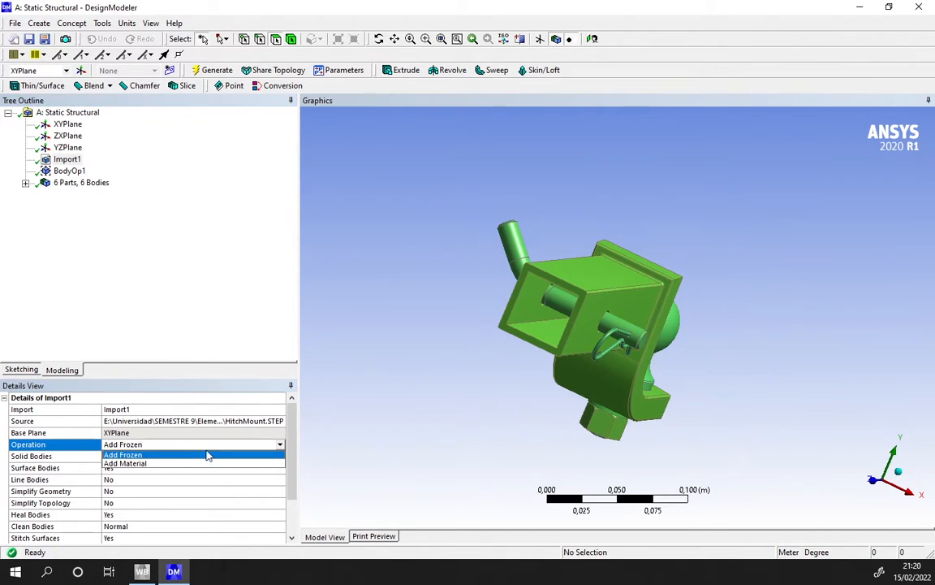
{"action": "left_click", "coordinate": [159, 456]}
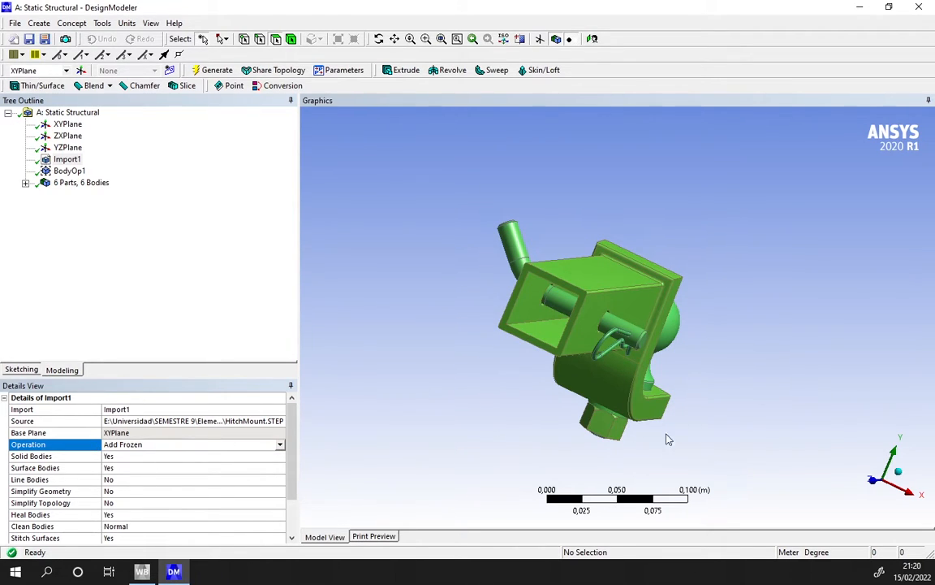
Inspect the contact between the hitch ball's base and the flat face of the mount bracket.
{"action": "left_click", "coordinate": [791, 324]}
{"action": "middle_click_drag", "start_coordinate": [782, 337], "coordinate": [560, 333]}
{"action": "scroll", "coordinate": [771, 430], "scroll_direction": "up", "scroll_amount": 2}
{"action": "scroll", "coordinate": [598, 314], "scroll_direction": "up", "scroll_amount": 3}
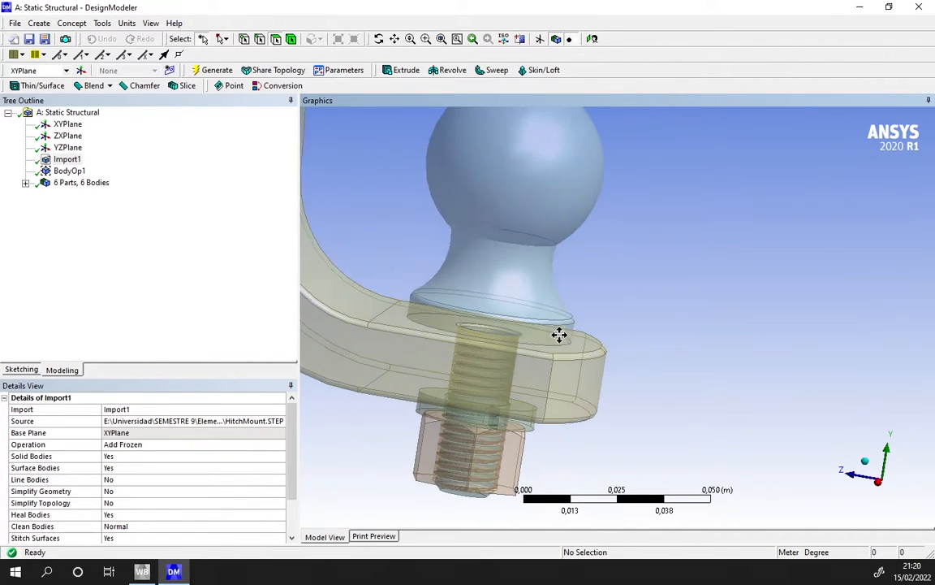
{"action": "left_click", "coordinate": [546, 305]}
{"action": "left_click", "coordinate": [558, 349]}
{"action": "scroll", "coordinate": [537, 367], "scroll_direction": "down", "scroll_amount": 3}
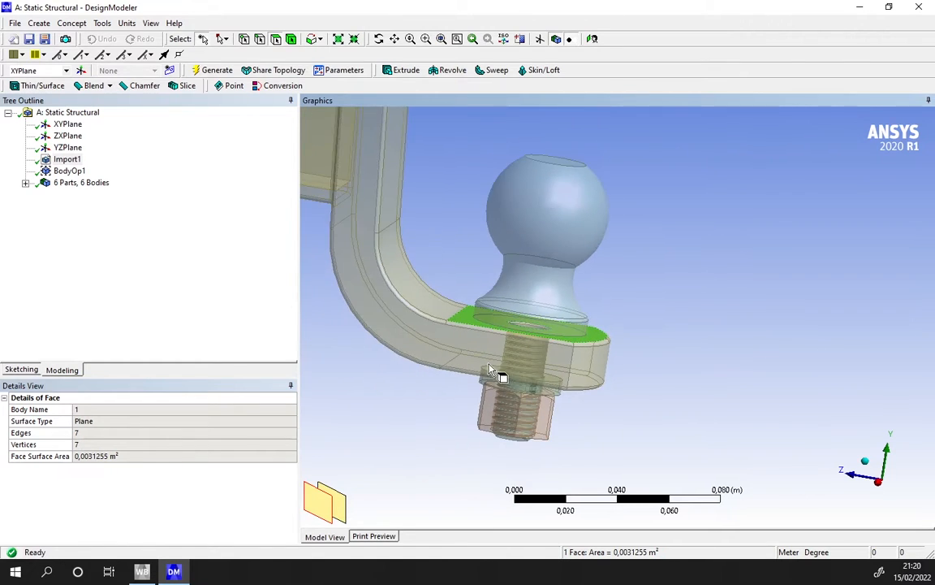
{"action": "middle_click_drag", "start_coordinate": [425, 378], "coordinate": [658, 401]}
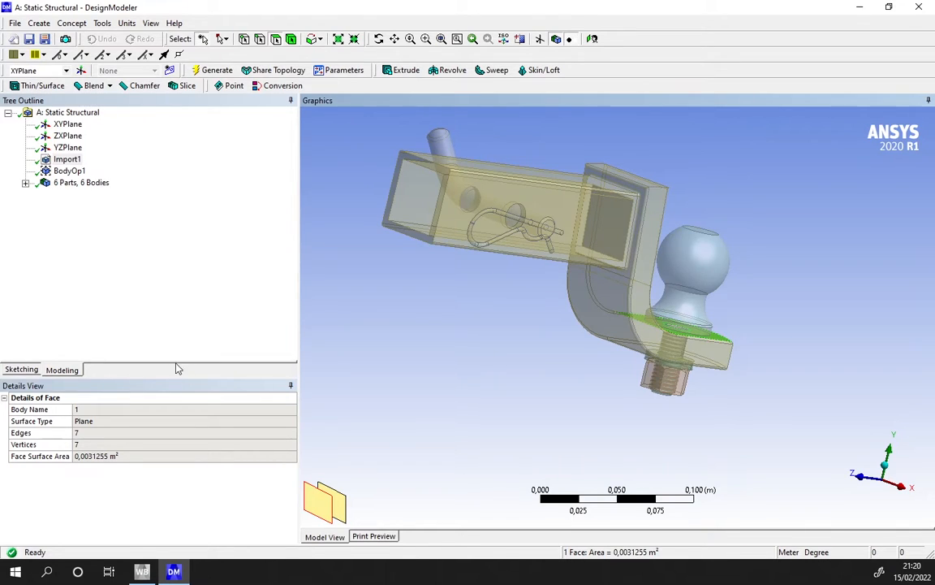
Compare the Add Frozen and Add Material choices for the import operation without changing the setting.
{"action": "left_click", "coordinate": [61, 159]}
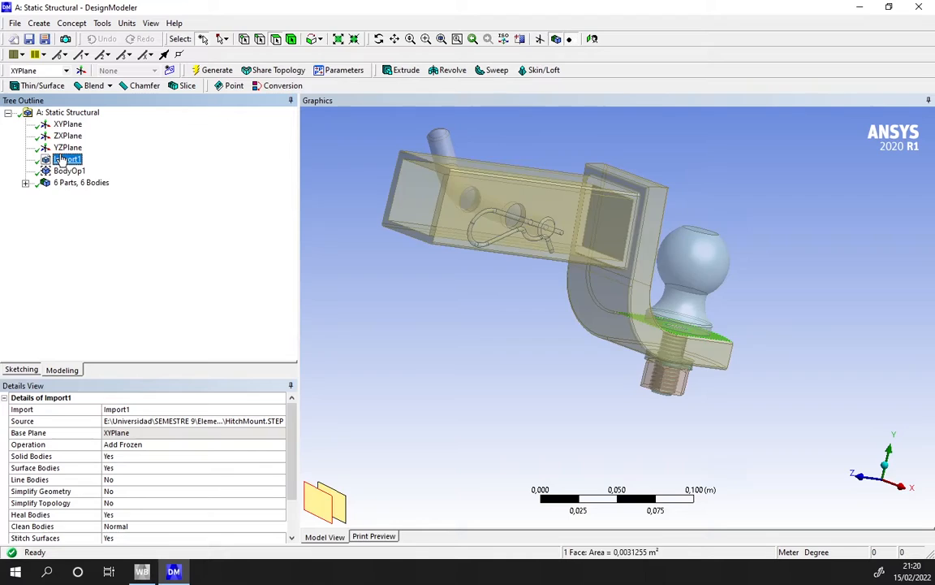
{"action": "left_click", "coordinate": [86, 446]}
{"action": "left_click", "coordinate": [279, 445]}
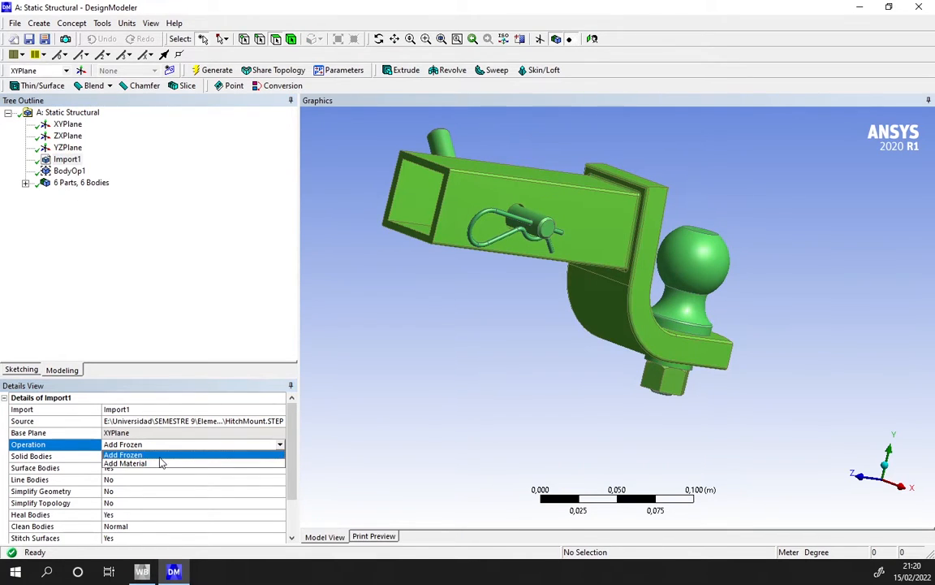
{"action": "left_click", "coordinate": [398, 262]}
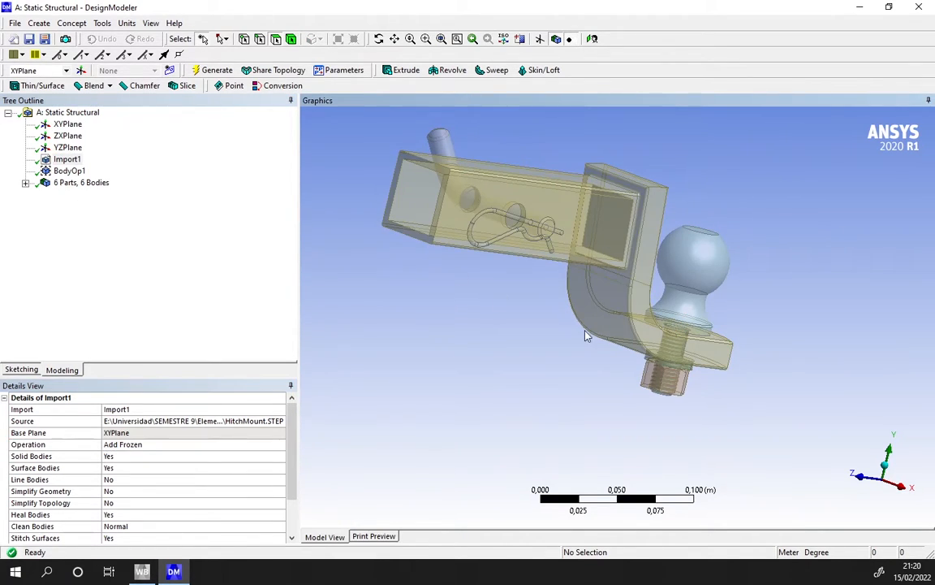
{"action": "middle_click_drag", "start_coordinate": [778, 332], "coordinate": [741, 369]}
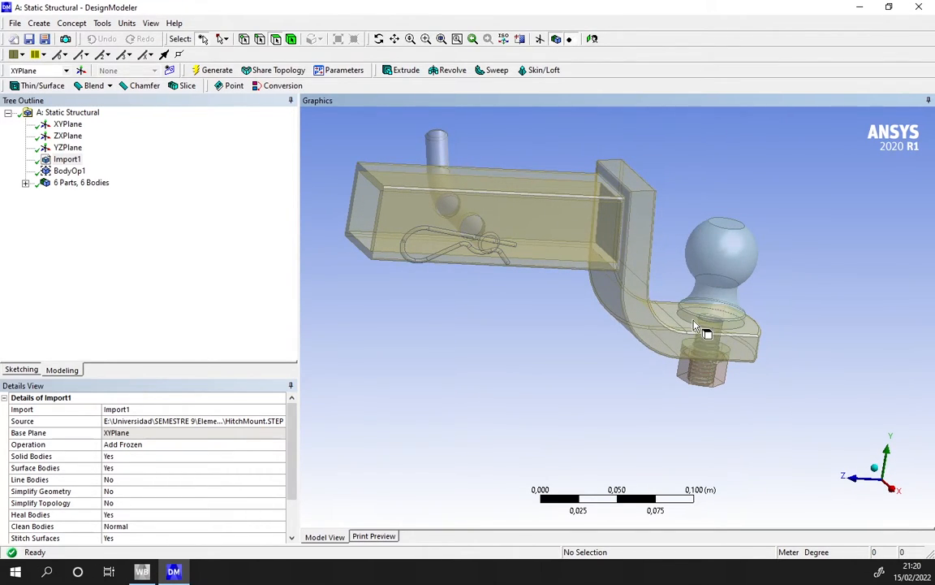
{"action": "middle_click_drag", "start_coordinate": [512, 332], "coordinate": [660, 258]}
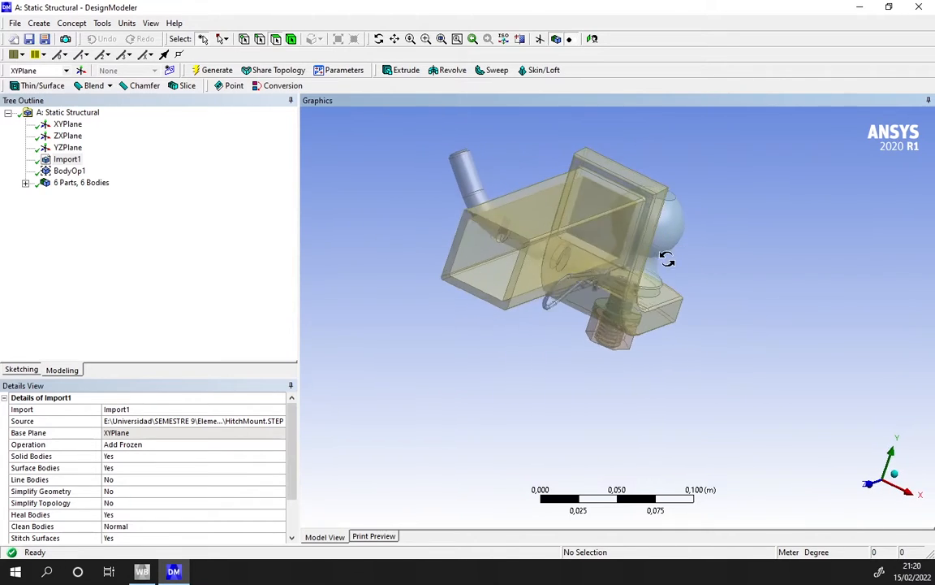
{"action": "scroll", "coordinate": [646, 254], "scroll_direction": "down", "scroll_amount": 3}
{"action": "scroll", "coordinate": [602, 263], "scroll_direction": "up", "scroll_amount": 2}
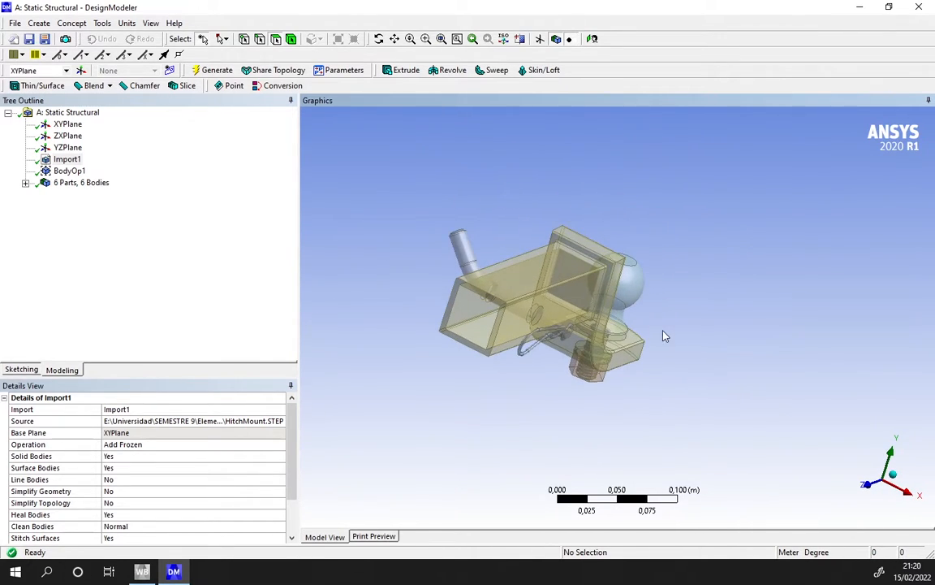
{"action": "mouse_move", "coordinate": [619, 329]}
{"action": "middle_mouse_down"}
{"action": "mouse_move", "coordinate": [553, 330]}
{"action": "mouse_move", "coordinate": [611, 340]}
{"action": "middle_mouse_up"}
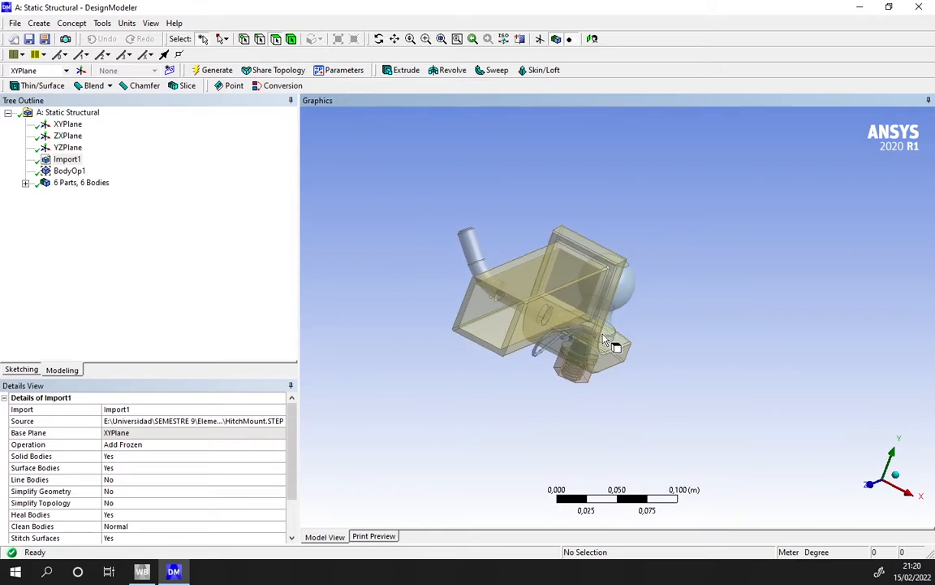
{"action": "scroll", "coordinate": [557, 354], "scroll_direction": "up", "scroll_amount": 1}
{"action": "scroll", "coordinate": [547, 341], "scroll_direction": "down", "scroll_amount": 2}
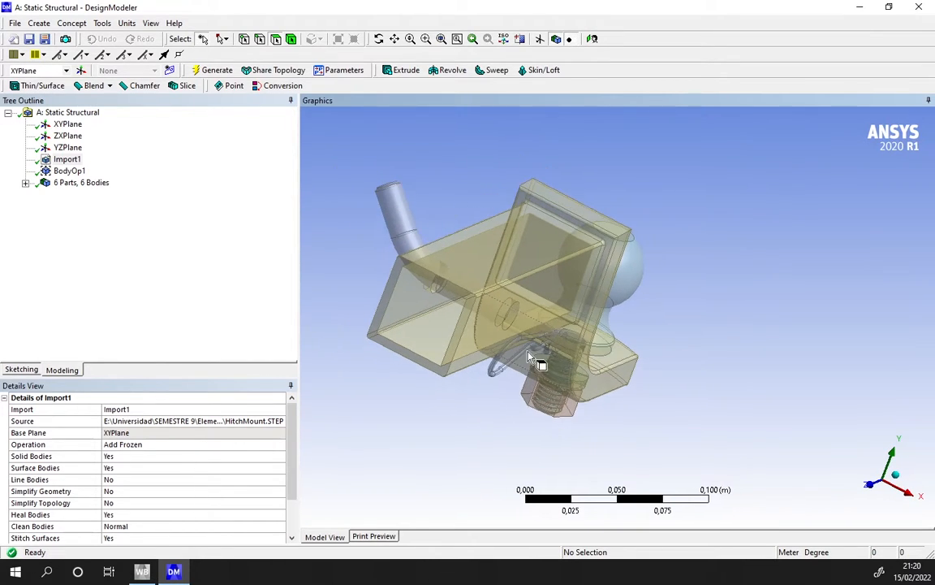
{"action": "middle_click_drag", "start_coordinate": [549, 349], "coordinate": [535, 350]}
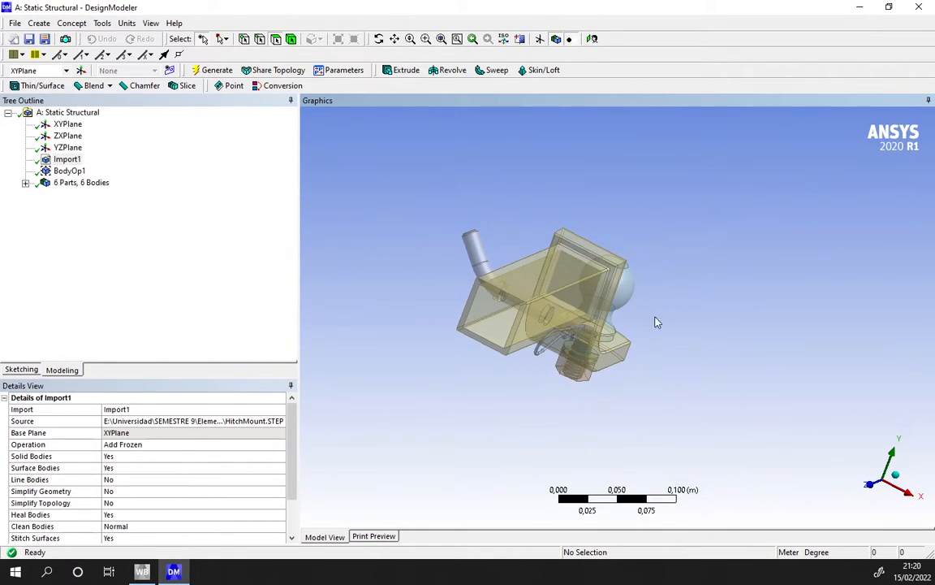
{"action": "middle_click_drag", "start_coordinate": [655, 322], "coordinate": [609, 334]}
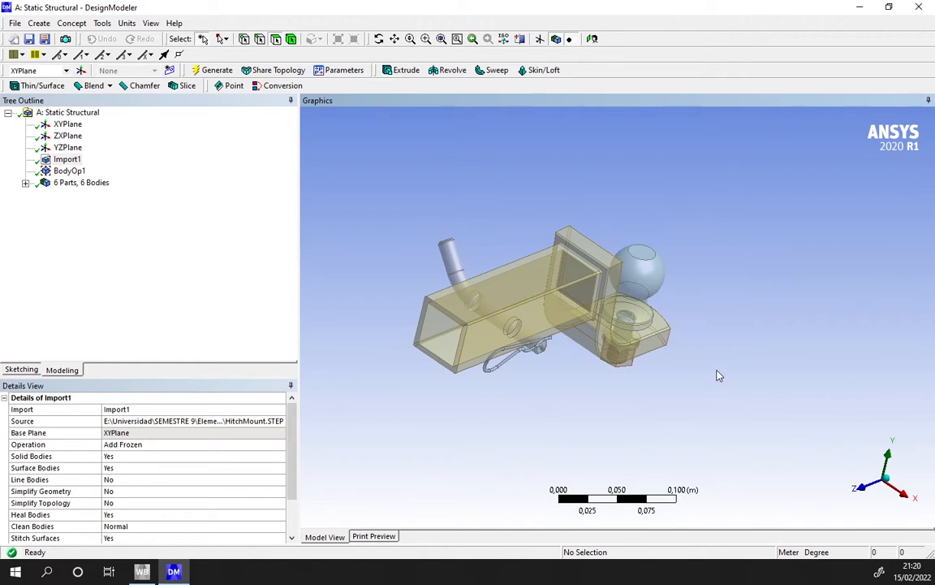
Examine the threaded shank of the hitch ball and its nut under the bracket from close up.
{"action": "scroll", "coordinate": [706, 362], "scroll_direction": "up", "scroll_amount": 3}
{"action": "scroll", "coordinate": [704, 357], "scroll_direction": "up", "scroll_amount": 2}
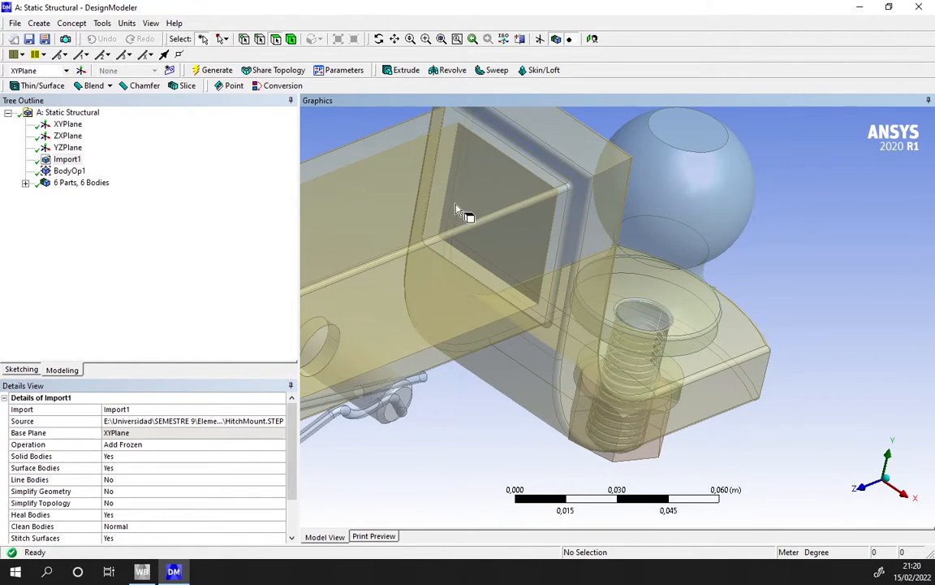
{"action": "middle_click_drag", "start_coordinate": [459, 211], "coordinate": [653, 324]}
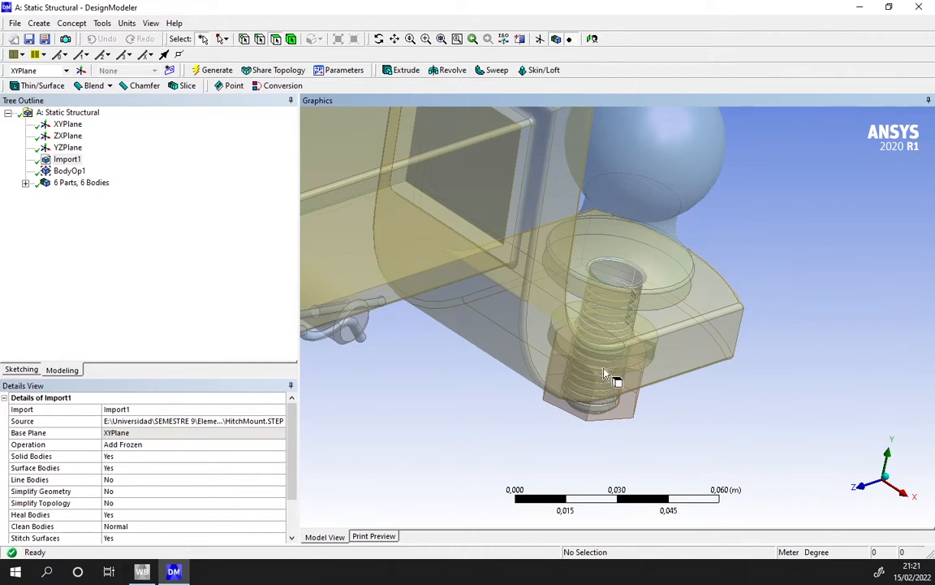
{"action": "scroll", "coordinate": [553, 292], "scroll_direction": "down", "scroll_amount": 3}
{"action": "middle_click_drag", "start_coordinate": [487, 289], "coordinate": [662, 304]}
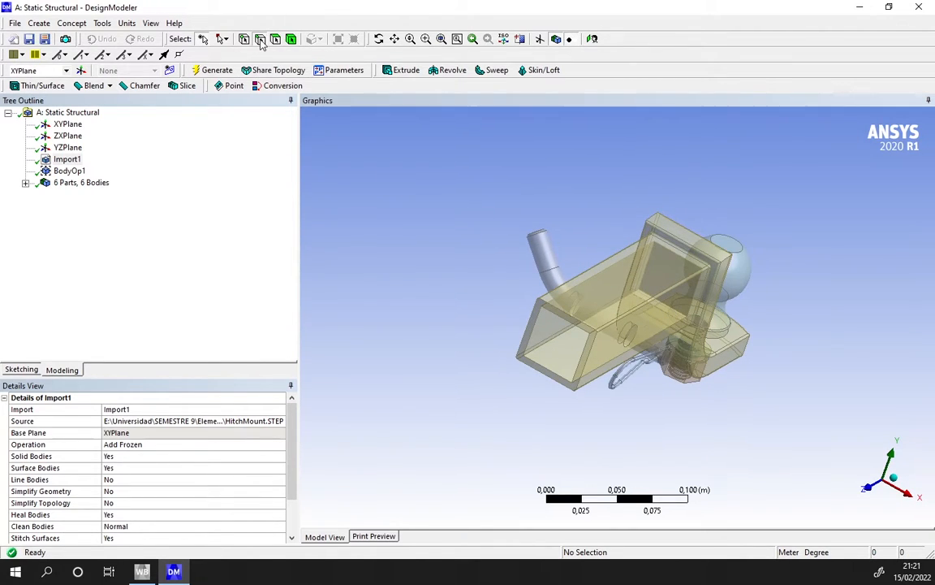
Select fillet faces at the tube-to-plate joint and along the bracket plate's edges, and extend the selection with Flood Blends.
{"action": "scroll", "coordinate": [735, 284], "scroll_direction": "up", "scroll_amount": 3}
{"action": "scroll", "coordinate": [574, 288], "scroll_direction": "up", "scroll_amount": 3}
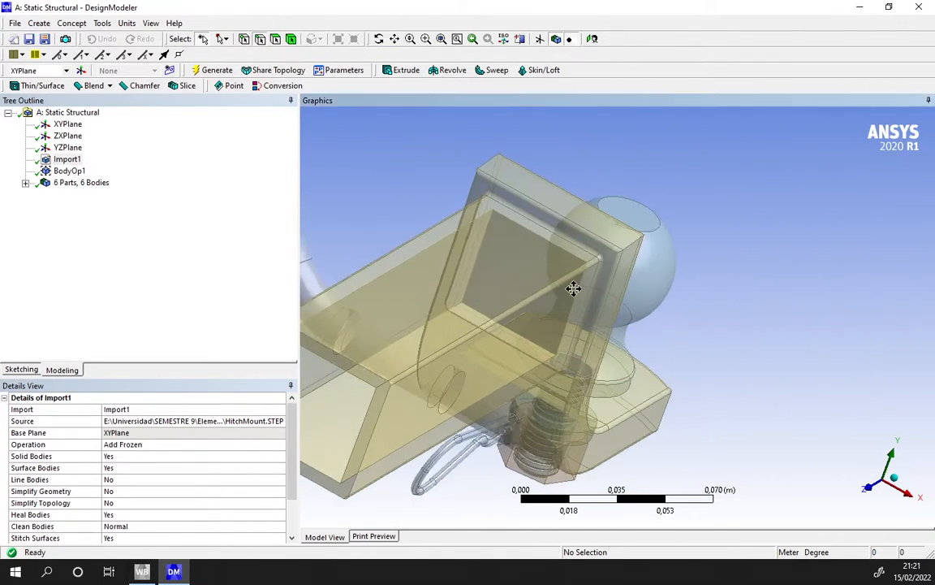
{"action": "left_click", "coordinate": [592, 225]}
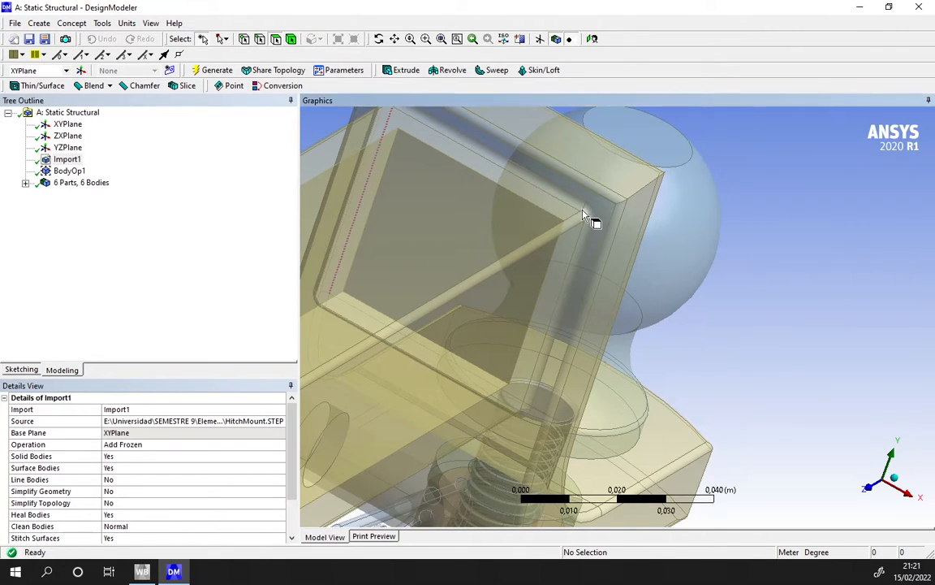
{"action": "left_click", "coordinate": [580, 221]}
{"action": "left_click", "coordinate": [583, 224], "text": "ctrl"}
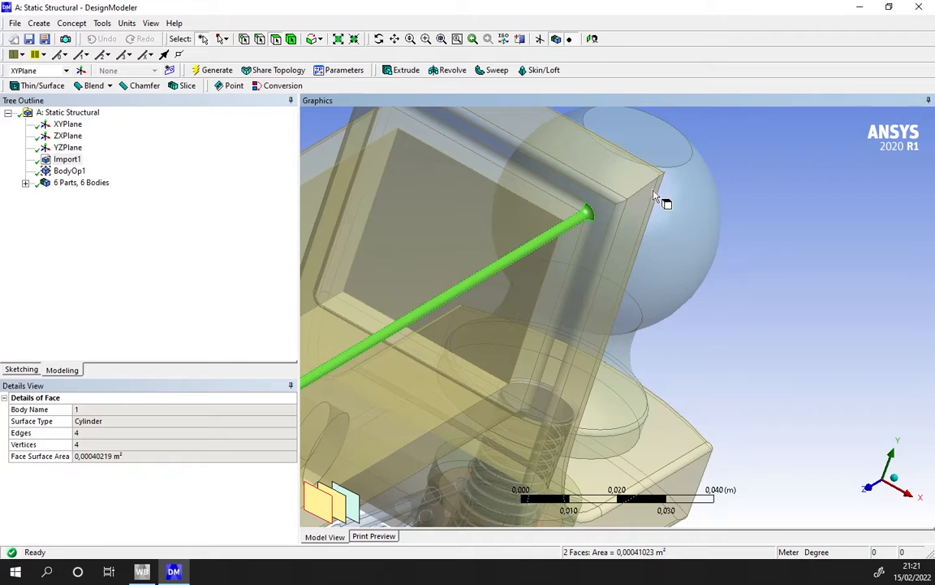
{"action": "left_click", "coordinate": [621, 209], "text": "ctrl"}
{"action": "left_click", "coordinate": [624, 215], "text": "ctrl"}
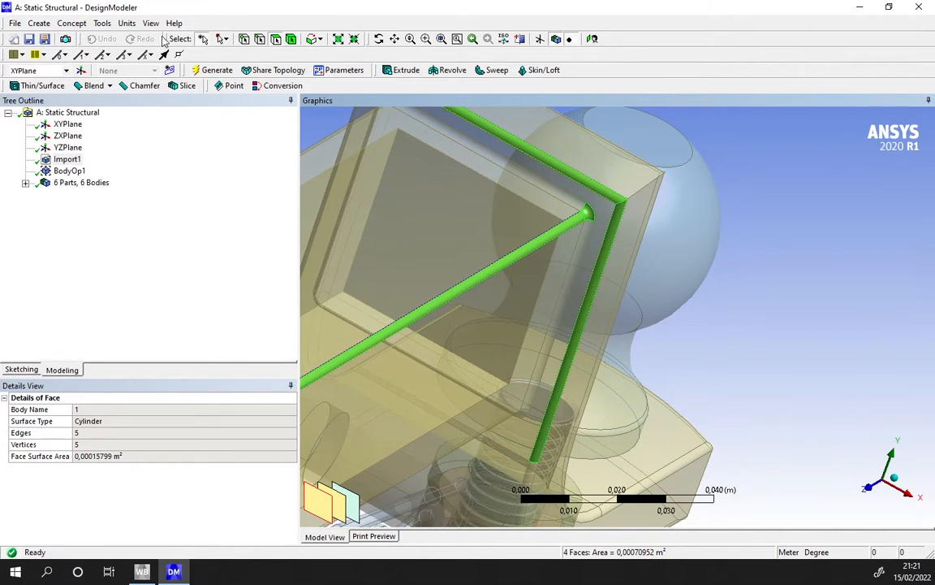
{"action": "left_click", "coordinate": [315, 39]}
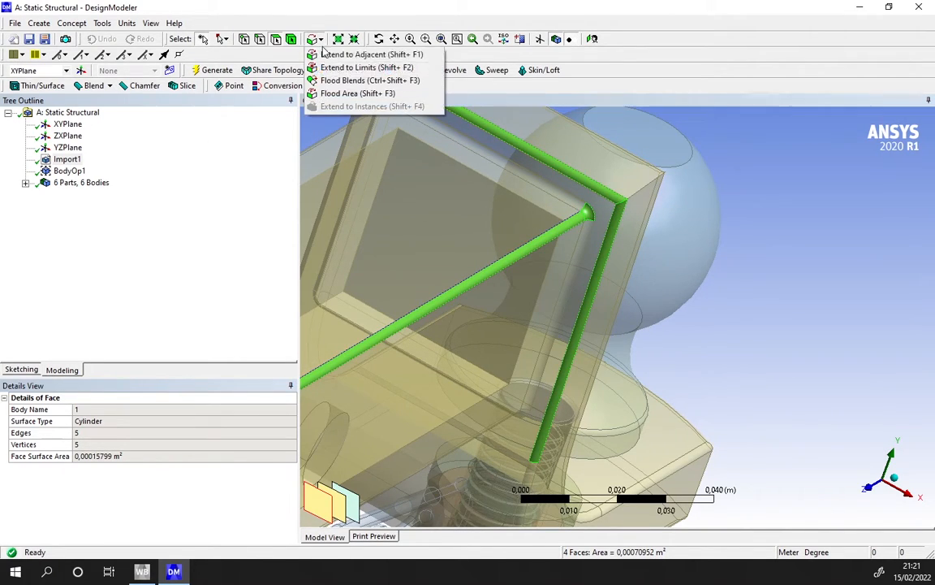
{"action": "left_click", "coordinate": [365, 81]}
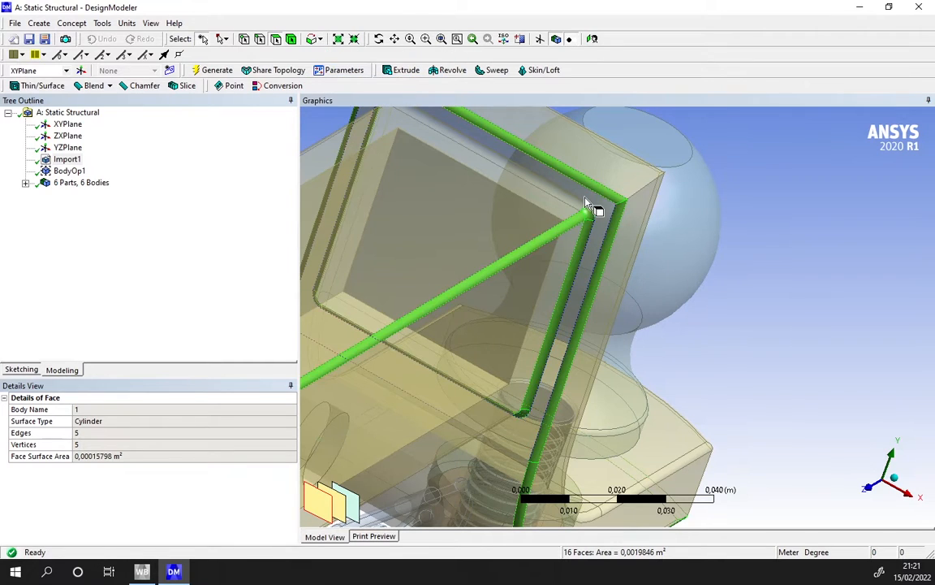
Add the joint fillet's upper straight face and its small remaining corner face to the face selection.
{"action": "left_click", "coordinate": [568, 200], "text": "ctrl"}
{"action": "middle_click_drag", "start_coordinate": [432, 215], "coordinate": [578, 338], "text": "ctrl"}
{"action": "scroll", "coordinate": [578, 338], "scroll_direction": "up", "scroll_amount": 5}
{"action": "middle_click_drag", "start_coordinate": [611, 291], "coordinate": [859, 297], "text": "ctrl"}
{"action": "middle_click_drag", "start_coordinate": [571, 230], "coordinate": [527, 290], "text": "ctrl"}
{"action": "scroll", "coordinate": [509, 266], "scroll_direction": "up", "scroll_amount": 5}
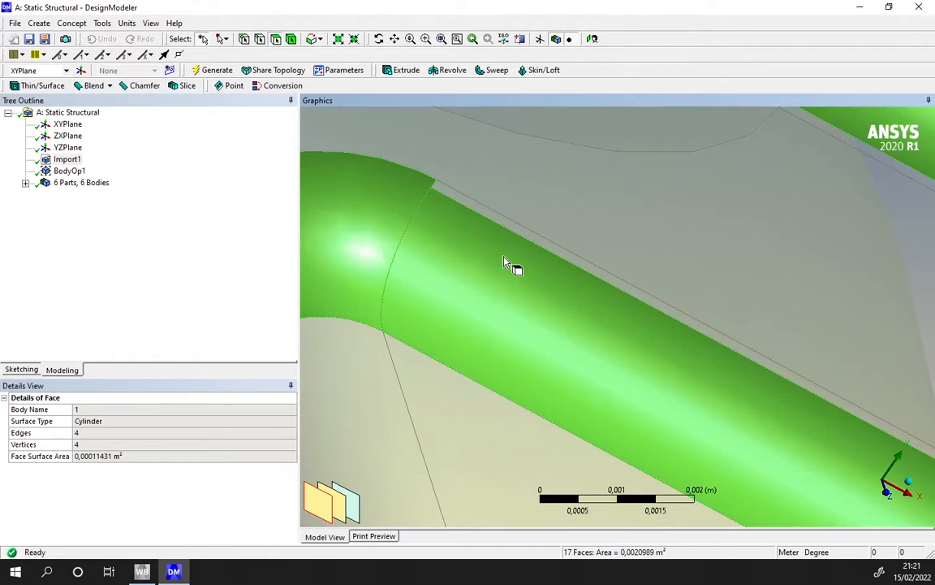
{"action": "left_click", "coordinate": [457, 203], "text": "ctrl"}
{"action": "scroll", "coordinate": [522, 286], "scroll_direction": "down", "scroll_amount": 6}
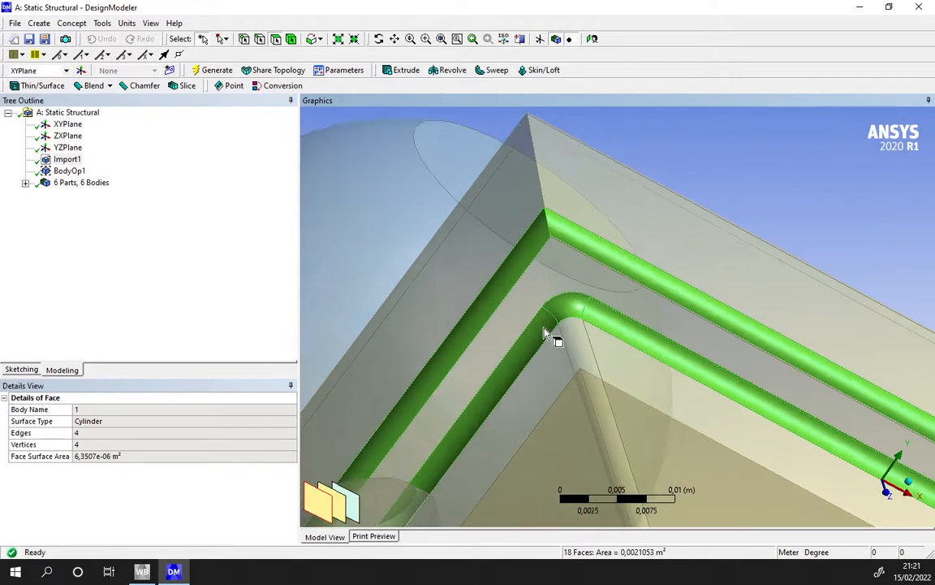
Add the square tube's remaining lengthwise edge fillets to the face selection.
{"action": "scroll", "coordinate": [547, 333], "scroll_direction": "down", "scroll_amount": 4}
{"action": "left_click", "coordinate": [601, 364], "text": "ctrl"}
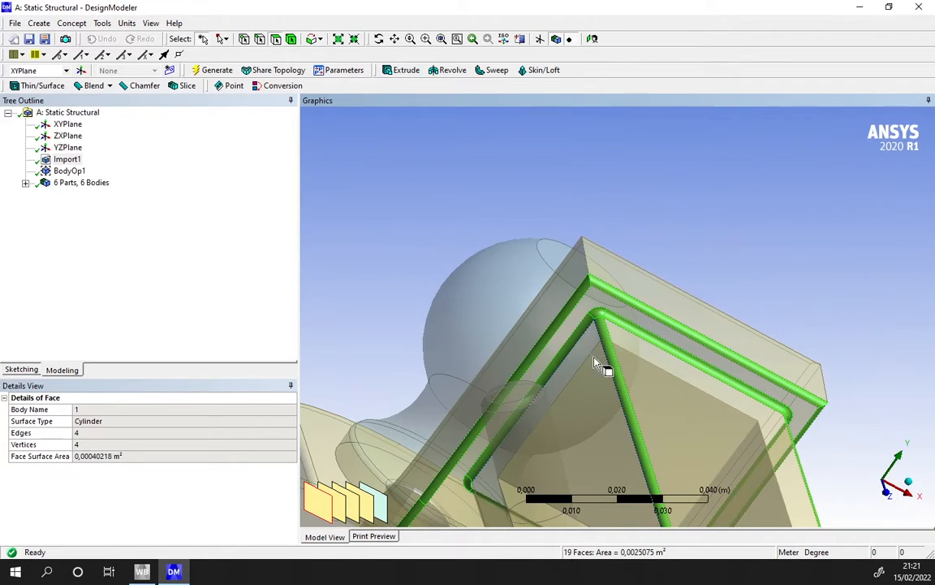
{"action": "scroll", "coordinate": [574, 377], "scroll_direction": "down", "scroll_amount": 2}
{"action": "middle_click_drag", "start_coordinate": [574, 377], "coordinate": [563, 323], "text": "ctrl"}
{"action": "left_click", "coordinate": [683, 363], "text": "ctrl"}
{"action": "left_click", "coordinate": [515, 316], "text": "ctrl"}
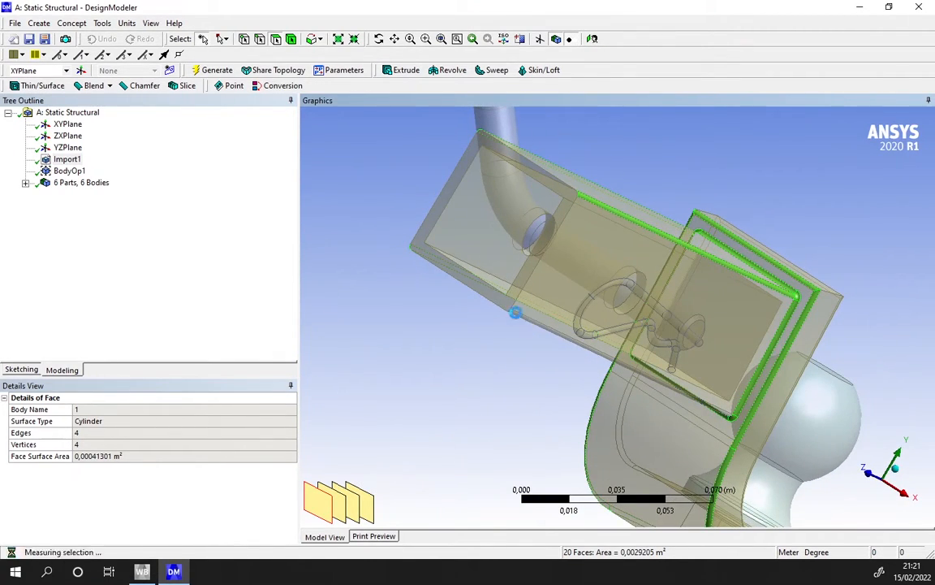
{"action": "middle_click_drag", "start_coordinate": [599, 260], "coordinate": [574, 313]}
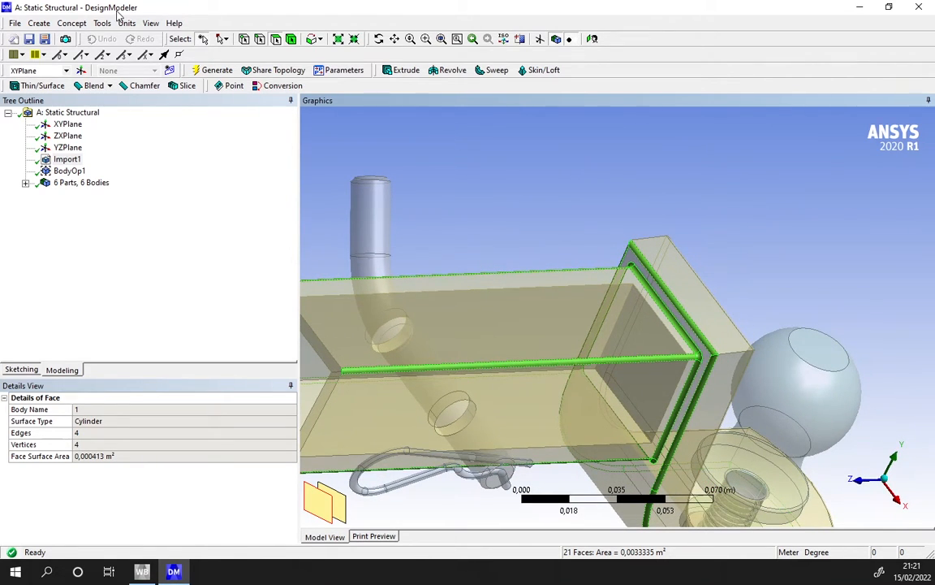
Try to remove all the selected tube, joint and plate fillets in one Face Delete with automatic healing.
{"action": "left_click", "coordinate": [39, 23]}
{"action": "mouse_move", "coordinate": [72, 258]}
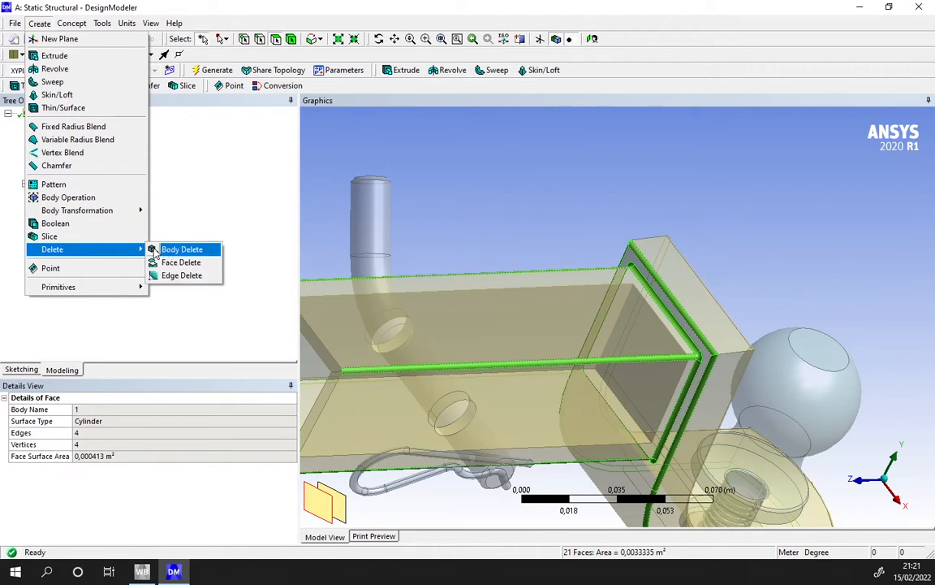
{"action": "left_click", "coordinate": [182, 262]}
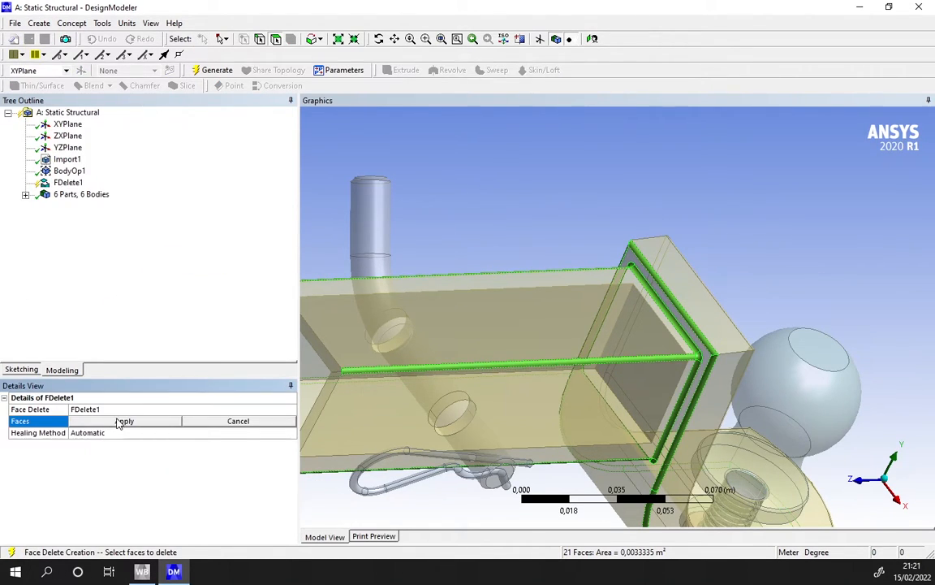
{"action": "left_click", "coordinate": [118, 423]}
{"action": "left_click", "coordinate": [213, 70]}
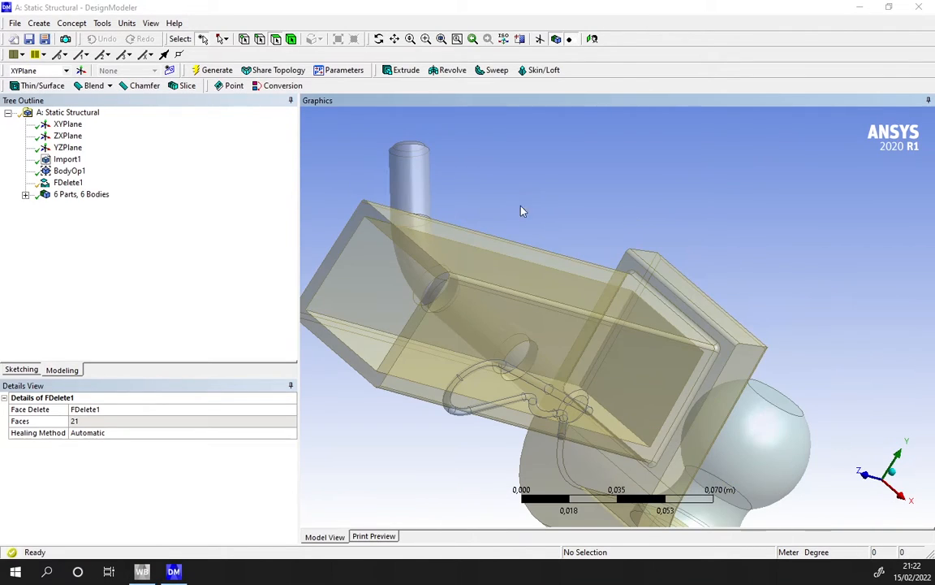
Delete the combined Face Delete feature from the model tree.
{"action": "middle_click_drag", "start_coordinate": [524, 315], "coordinate": [600, 357]}
{"action": "left_click", "coordinate": [68, 182]}
{"action": "right_click", "coordinate": [68, 189]}
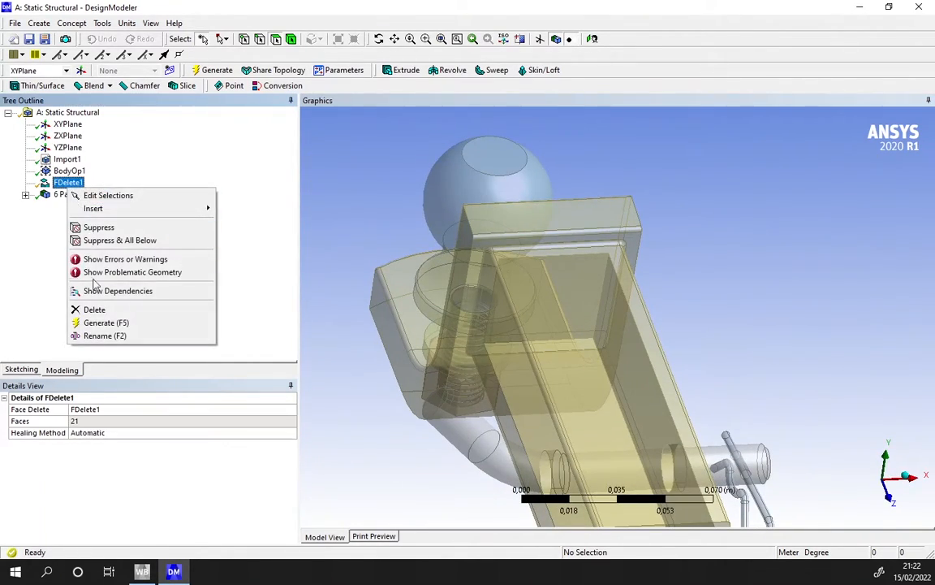
{"action": "left_click", "coordinate": [87, 280]}
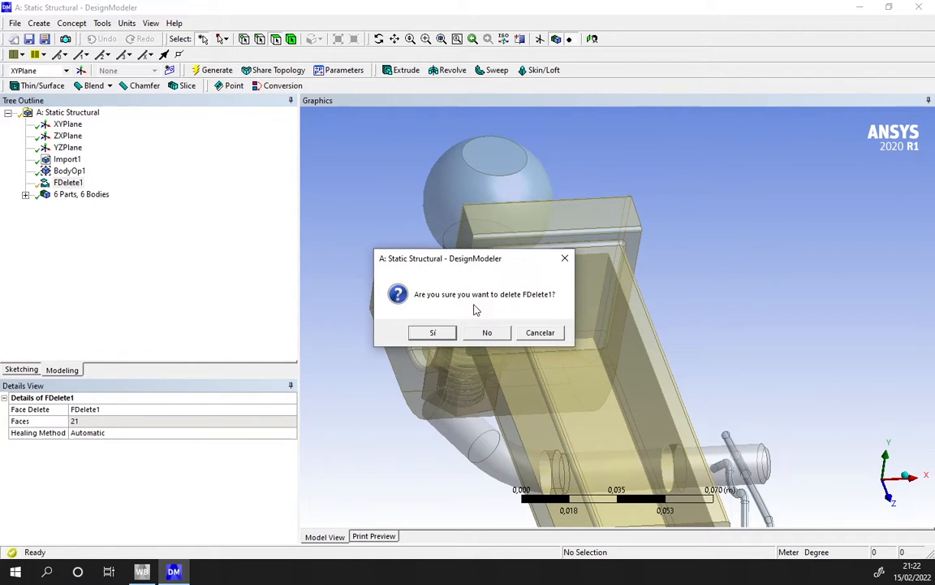
{"action": "left_click", "coordinate": [433, 333]}
Select the corner fillet face where the square tube meets the bracket plate and extend the selection with Flood Blends.
{"action": "middle_click_drag", "start_coordinate": [664, 355], "coordinate": [531, 304]}
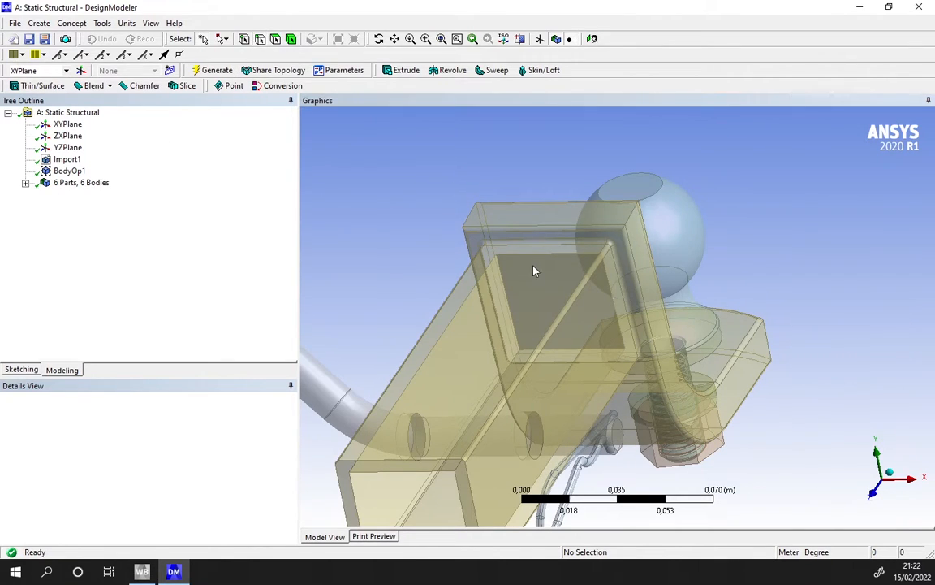
{"action": "left_click", "coordinate": [584, 244]}
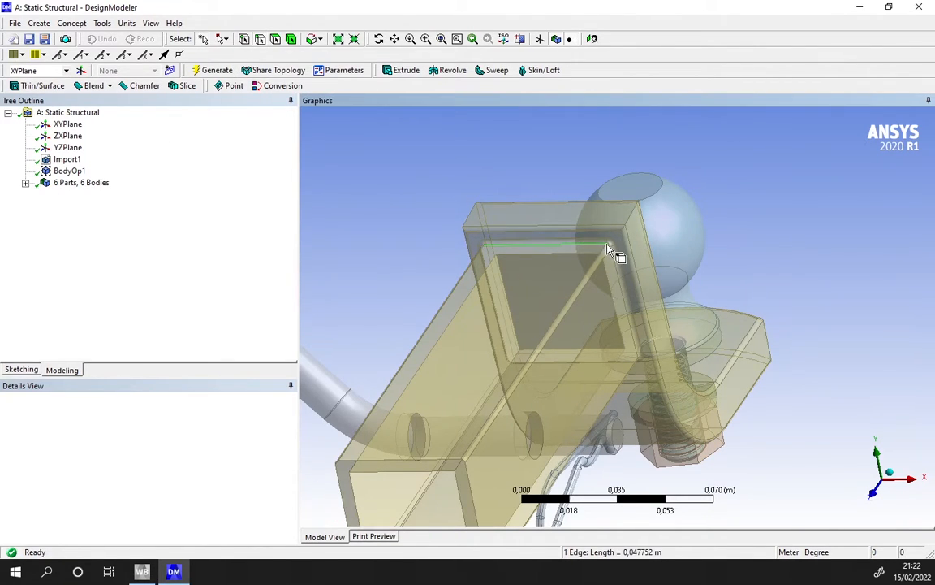
{"action": "scroll", "coordinate": [607, 248], "scroll_direction": "up", "scroll_amount": 5}
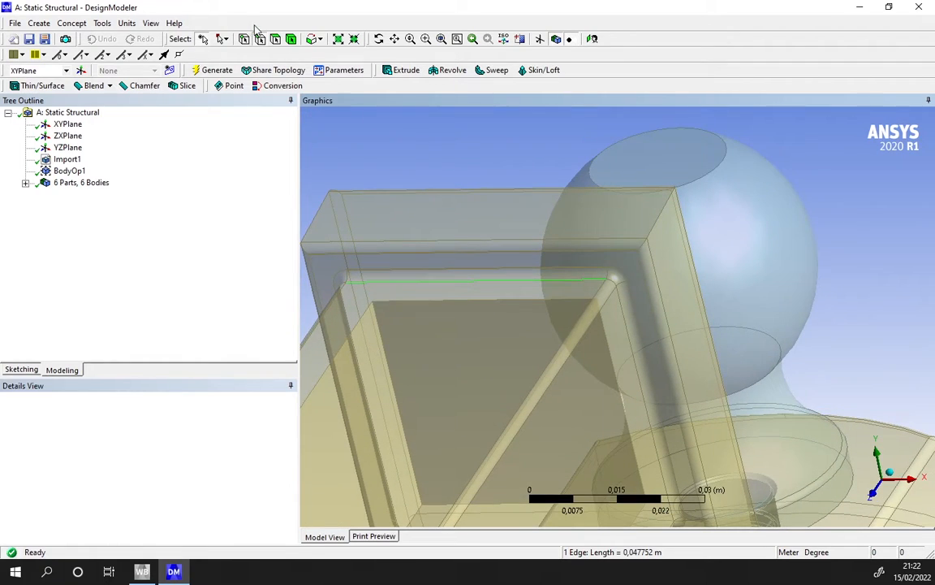
{"action": "left_click", "coordinate": [618, 290]}
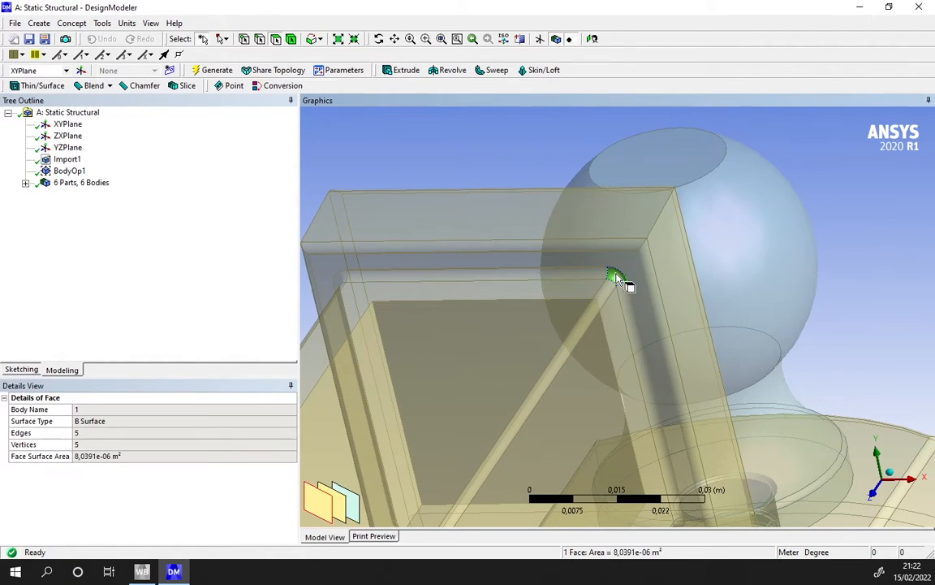
{"action": "right_click", "coordinate": [618, 289]}
{"action": "left_click", "coordinate": [317, 39]}
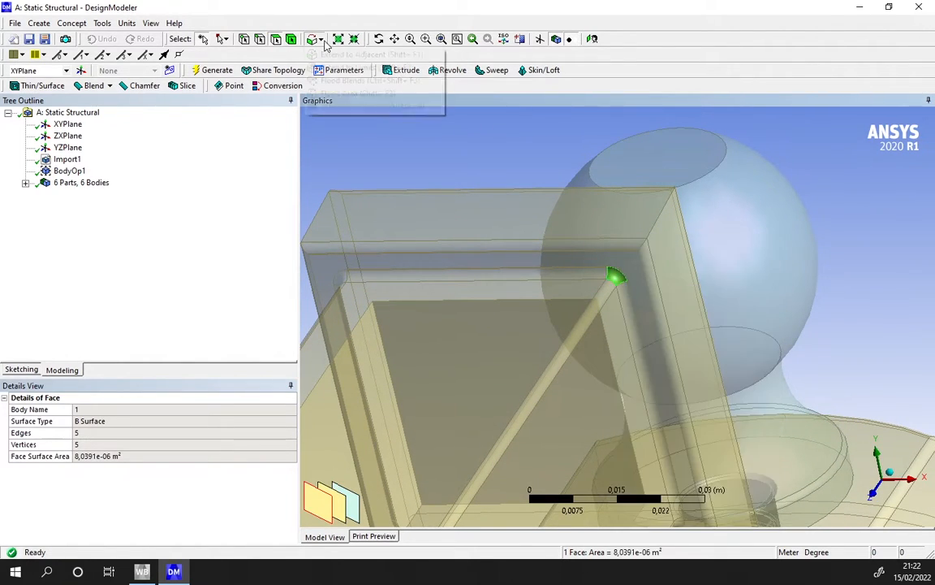
{"action": "left_click", "coordinate": [357, 80]}
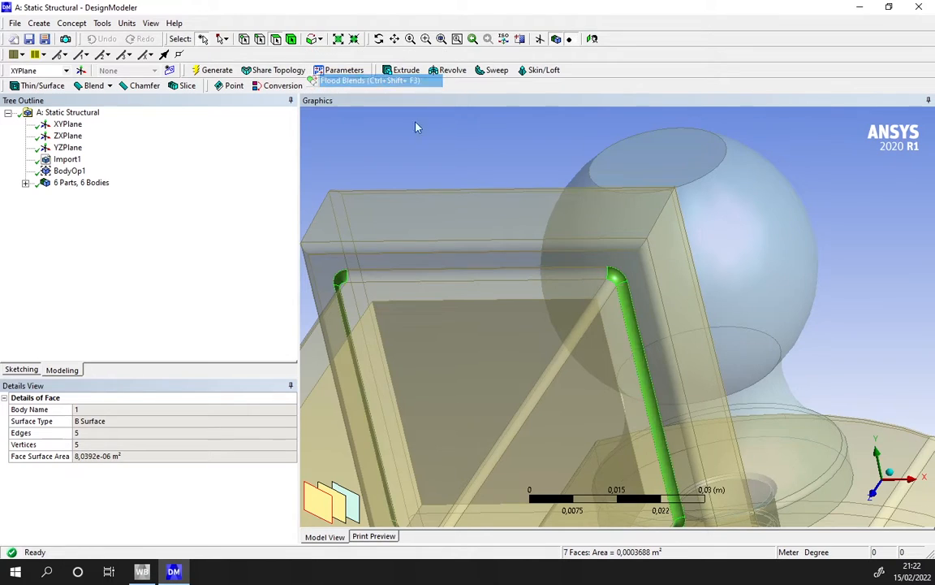
Add the upper straight fillet and the remaining corner face of the tube-to-plate joint to the selection.
{"action": "left_click", "coordinate": [570, 278], "text": "ctrl"}
{"action": "scroll", "coordinate": [387, 268], "scroll_direction": "up", "scroll_amount": 3}
{"action": "middle_click_drag", "start_coordinate": [432, 265], "coordinate": [687, 333], "text": "ctrl"}
{"action": "scroll", "coordinate": [687, 334], "scroll_direction": "up", "scroll_amount": 3}
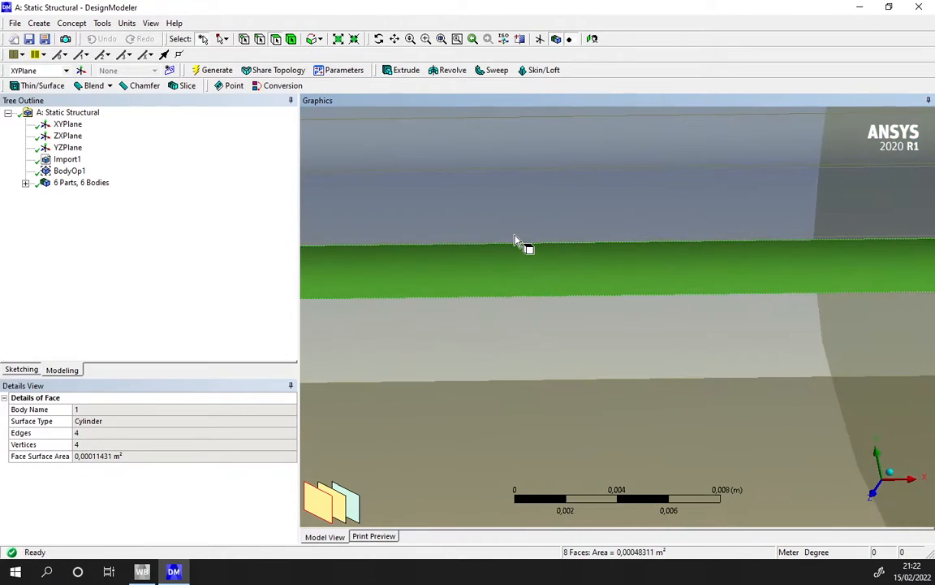
{"action": "middle_click_drag", "start_coordinate": [445, 301], "coordinate": [820, 447], "text": "ctrl"}
{"action": "scroll", "coordinate": [380, 278], "scroll_direction": "up", "scroll_amount": 3}
{"action": "scroll", "coordinate": [691, 359], "scroll_direction": "up", "scroll_amount": 3}
{"action": "left_click", "coordinate": [548, 361], "text": "ctrl"}
{"action": "scroll", "coordinate": [529, 346], "scroll_direction": "down", "scroll_amount": 5}
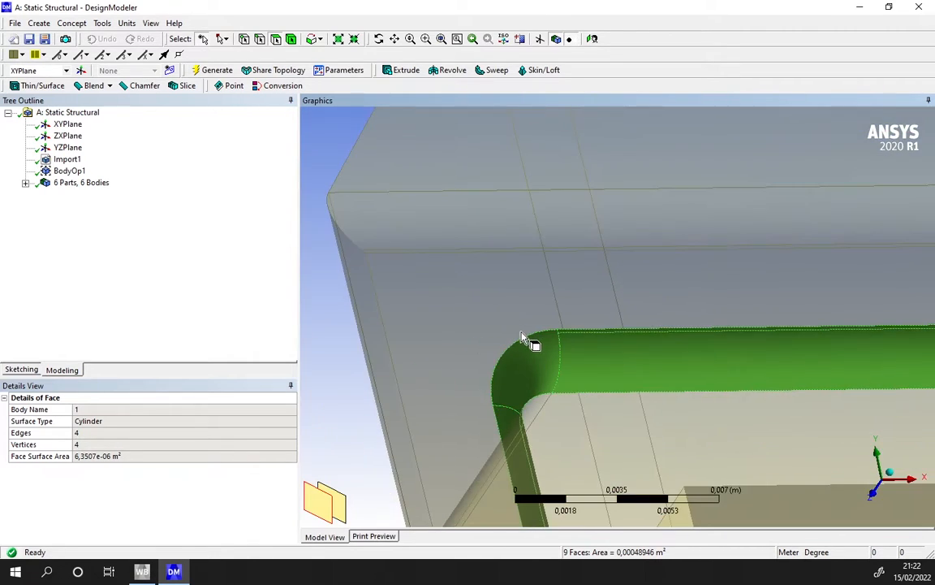
Remove the selected tube-to-plate joint fillets with a Face Delete using automatic healing.
{"action": "left_click", "coordinate": [39, 22]}
{"action": "mouse_move", "coordinate": [91, 248]}
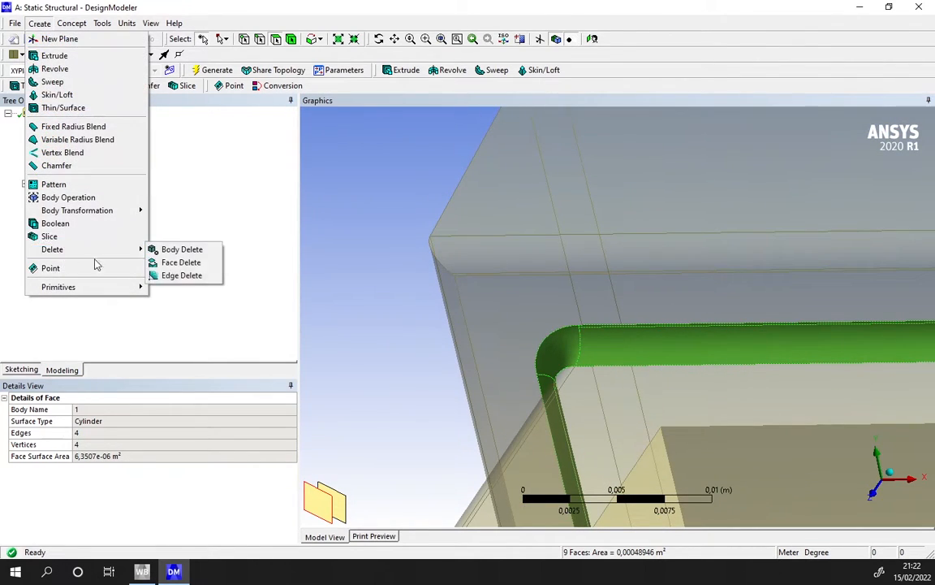
{"action": "left_click", "coordinate": [195, 262]}
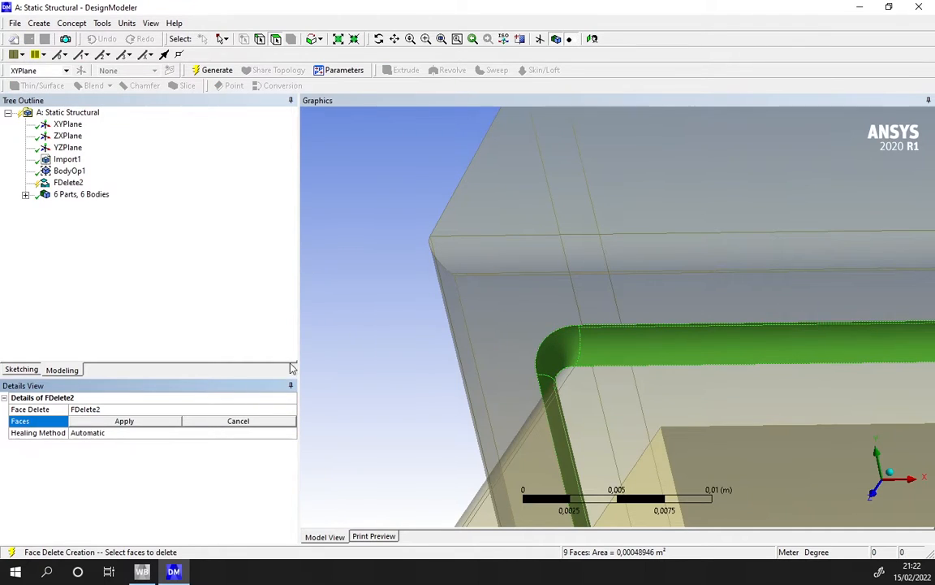
{"action": "left_click", "coordinate": [130, 422]}
{"action": "left_click", "coordinate": [216, 69]}
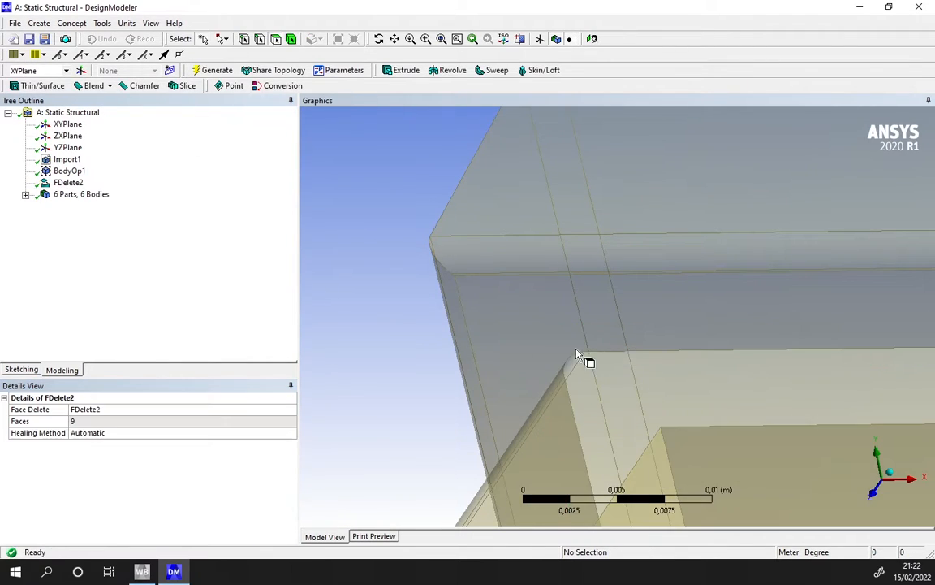
Select the four rounded lengthwise edge faces of the square tube.
{"action": "scroll", "coordinate": [625, 381], "scroll_direction": "down", "scroll_amount": 4}
{"action": "middle_click_drag", "start_coordinate": [657, 380], "coordinate": [322, 292], "text": "ctrl"}
{"action": "left_click", "coordinate": [520, 346]}
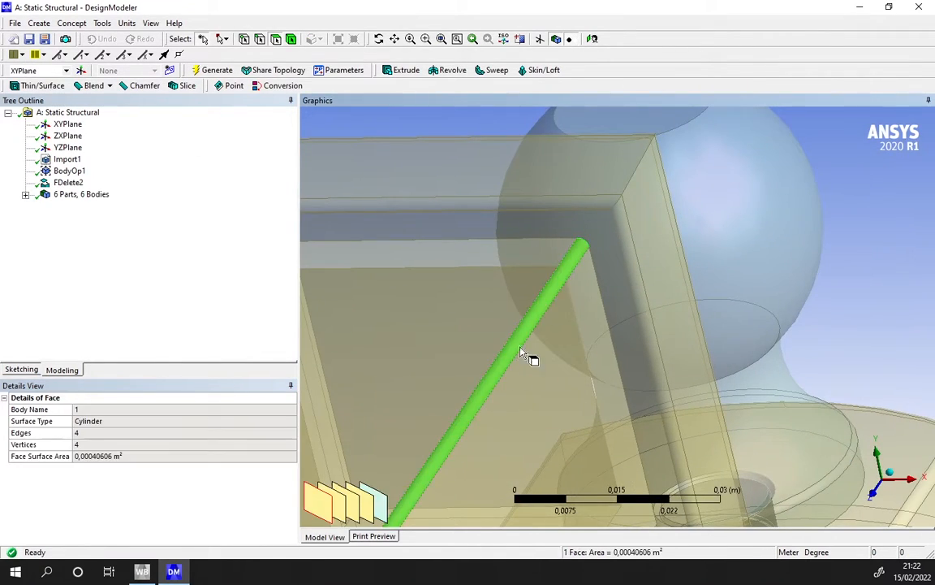
{"action": "middle_click_drag", "start_coordinate": [488, 351], "coordinate": [696, 192], "text": "ctrl"}
{"action": "left_click", "coordinate": [362, 259], "text": "ctrl"}
{"action": "middle_click_drag", "start_coordinate": [422, 268], "coordinate": [605, 323], "text": "shift"}
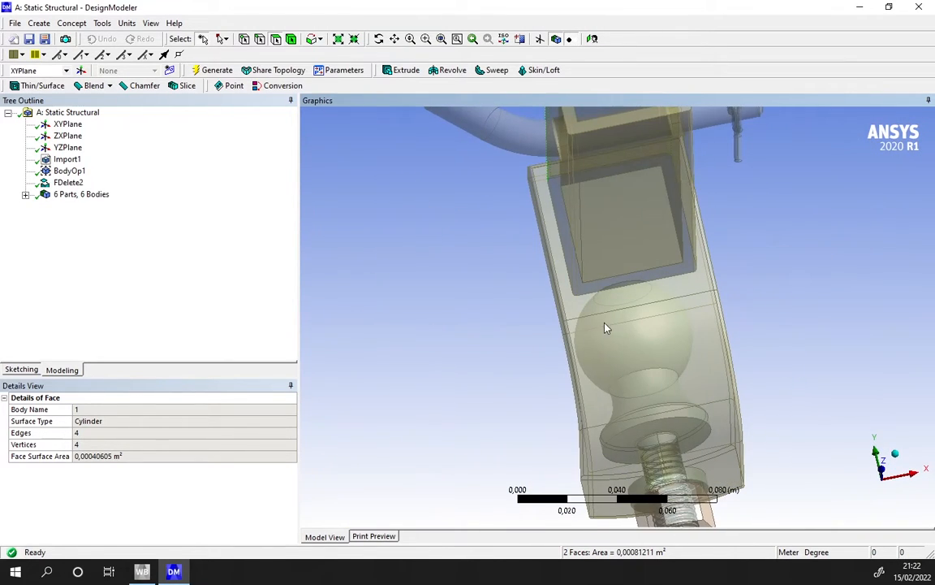
{"action": "left_click", "coordinate": [577, 191], "text": "ctrl"}
{"action": "left_click", "coordinate": [573, 191], "text": "ctrl"}
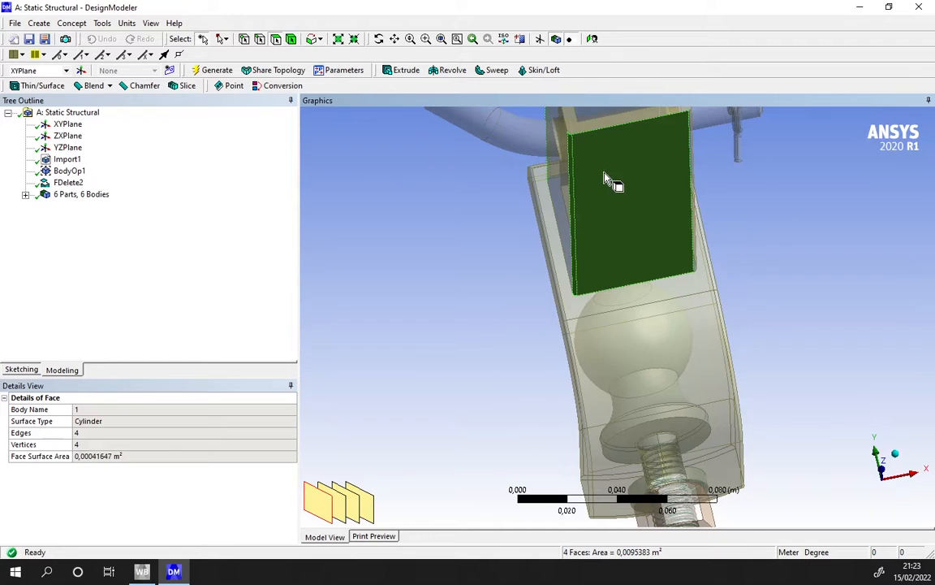
{"action": "left_click", "coordinate": [691, 160], "text": "ctrl"}
{"action": "left_click", "coordinate": [692, 158], "text": "ctrl"}
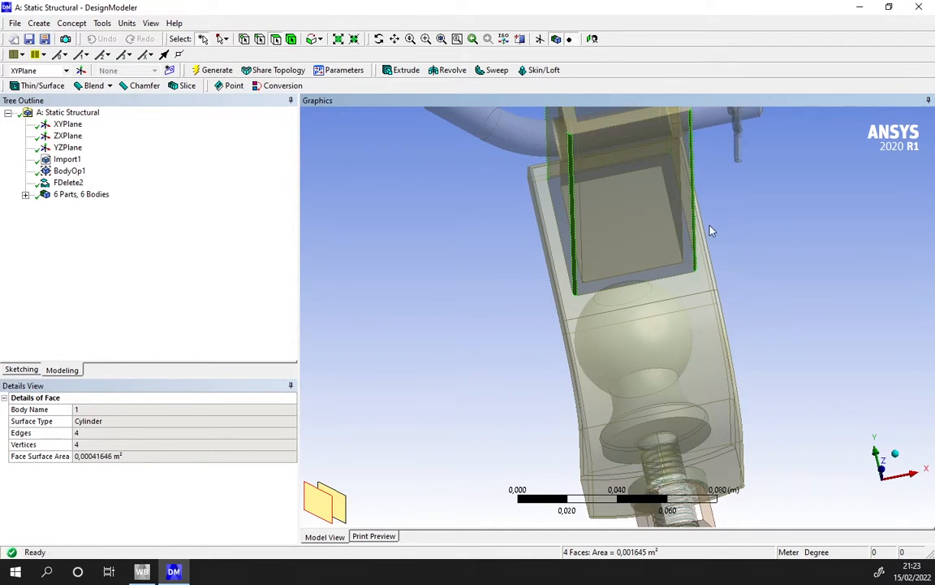
Remove the square tube's four lengthwise edge fillets with a Face Delete using automatic healing.
{"action": "middle_click_drag", "start_coordinate": [710, 230], "coordinate": [685, 301]}
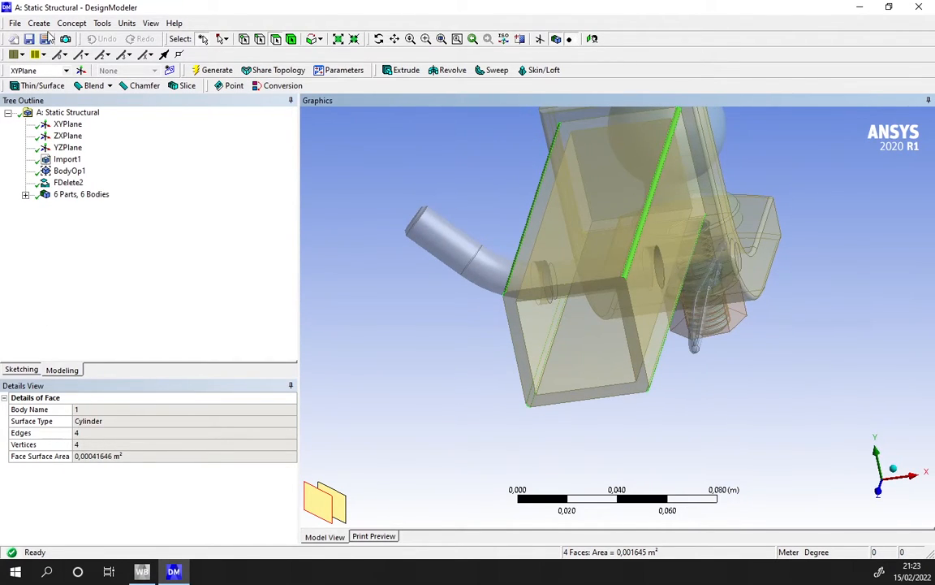
{"action": "left_click", "coordinate": [39, 23]}
{"action": "mouse_move", "coordinate": [81, 250]}
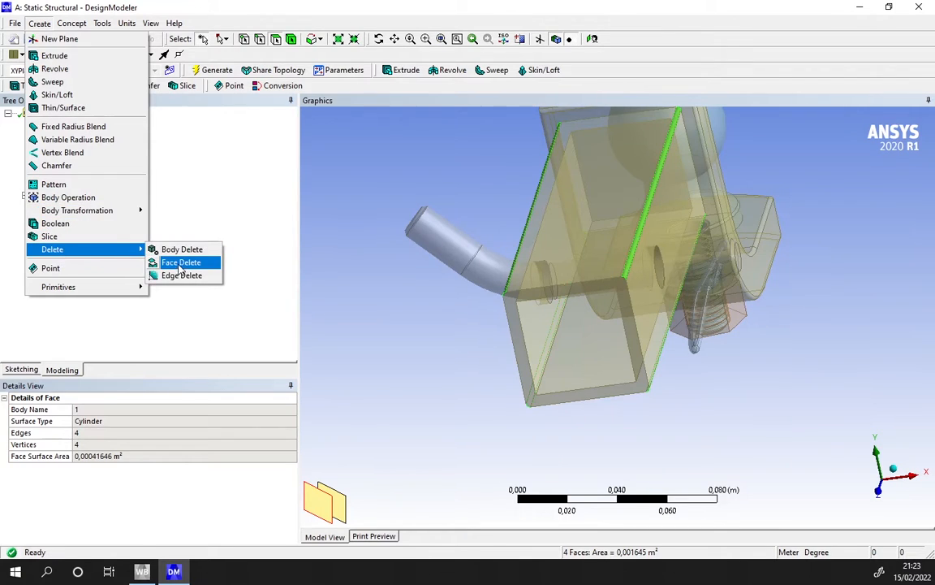
{"action": "left_click", "coordinate": [180, 265]}
{"action": "left_click", "coordinate": [126, 420]}
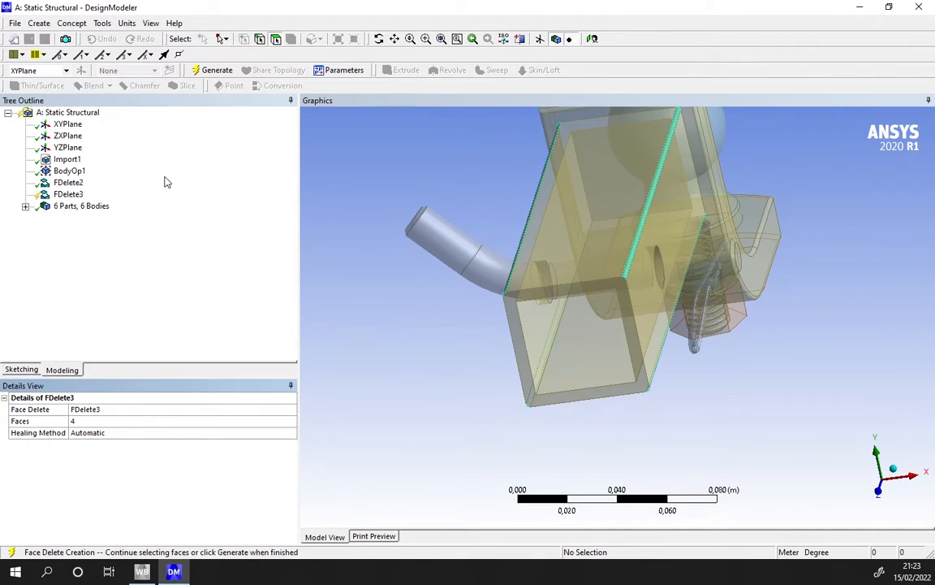
{"action": "left_click", "coordinate": [210, 71]}
{"action": "scroll", "coordinate": [679, 297], "scroll_direction": "down", "scroll_amount": 2}
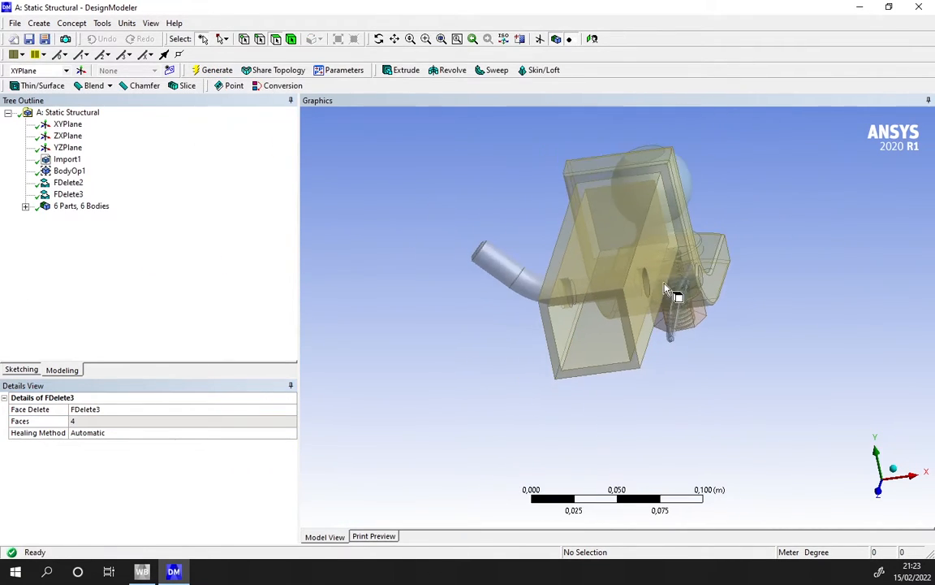
Remove the edge fillets around the bent plate's tube-side face with an automatic-healing Face Delete, extending two picked faces with Flood Blends.
{"action": "middle_click_drag", "start_coordinate": [665, 180], "coordinate": [621, 367], "text": "ctrl"}
{"action": "scroll", "coordinate": [620, 366], "scroll_direction": "up", "scroll_amount": 1}
{"action": "scroll", "coordinate": [625, 355], "scroll_direction": "up", "scroll_amount": 3}
{"action": "left_click", "coordinate": [664, 385]}
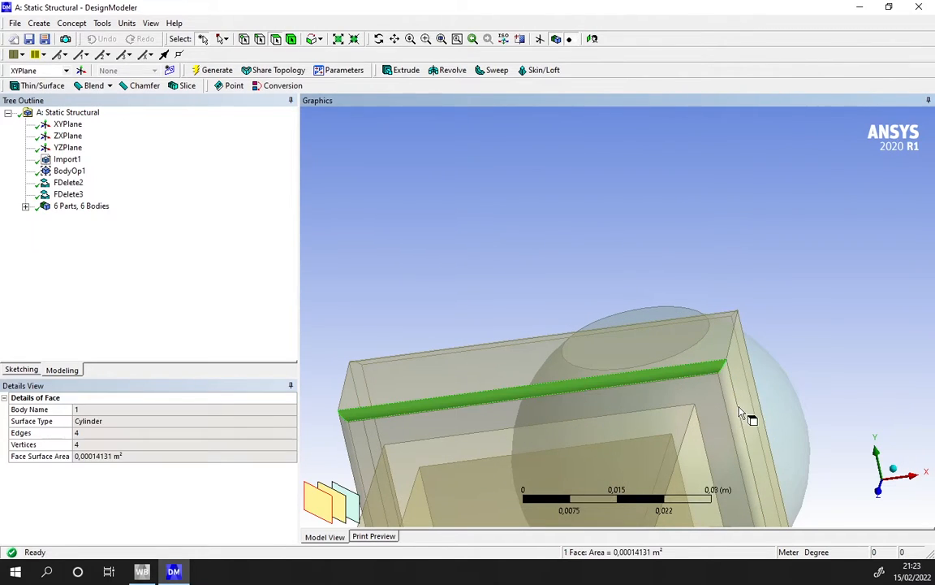
{"action": "left_click", "coordinate": [748, 423], "text": "ctrl"}
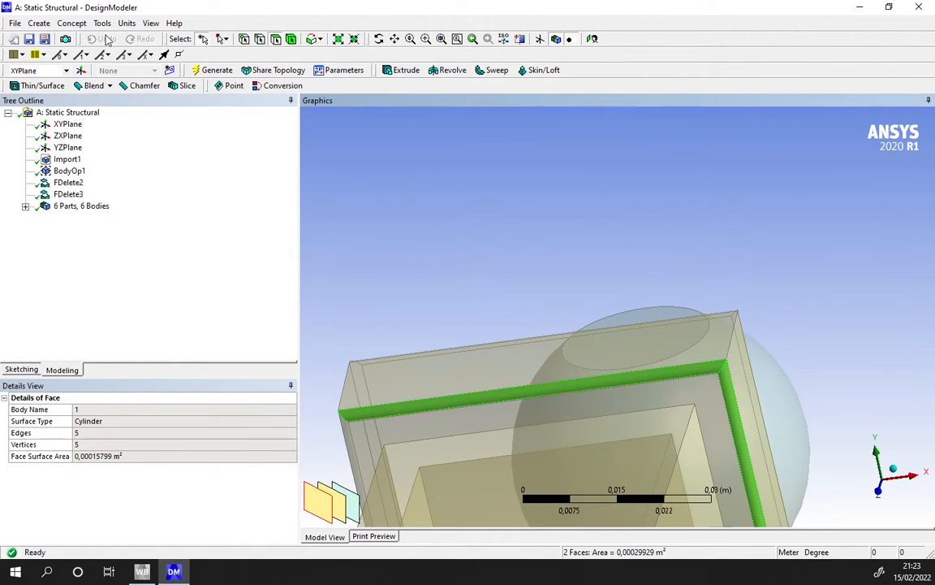
{"action": "left_click", "coordinate": [39, 23]}
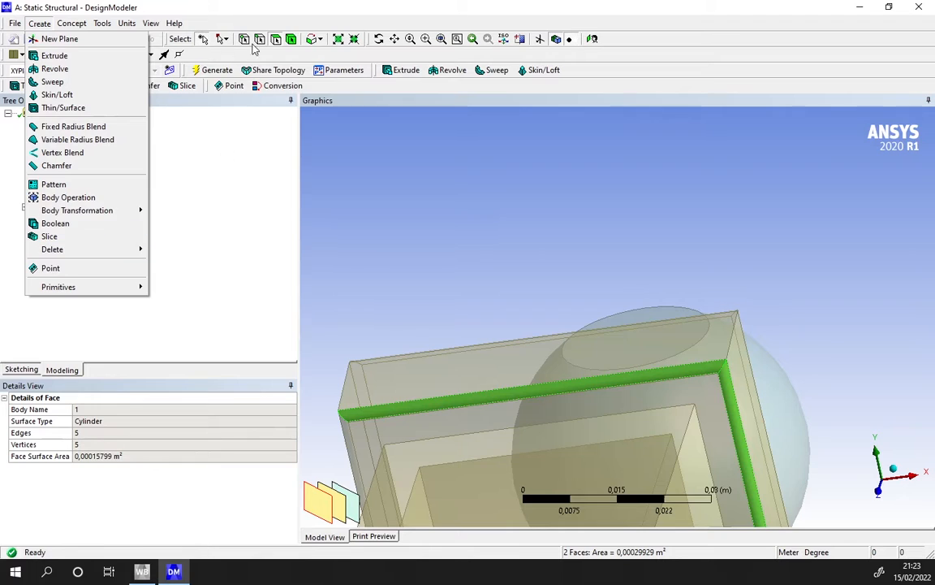
{"action": "left_click", "coordinate": [320, 39]}
{"action": "left_click", "coordinate": [341, 91]}
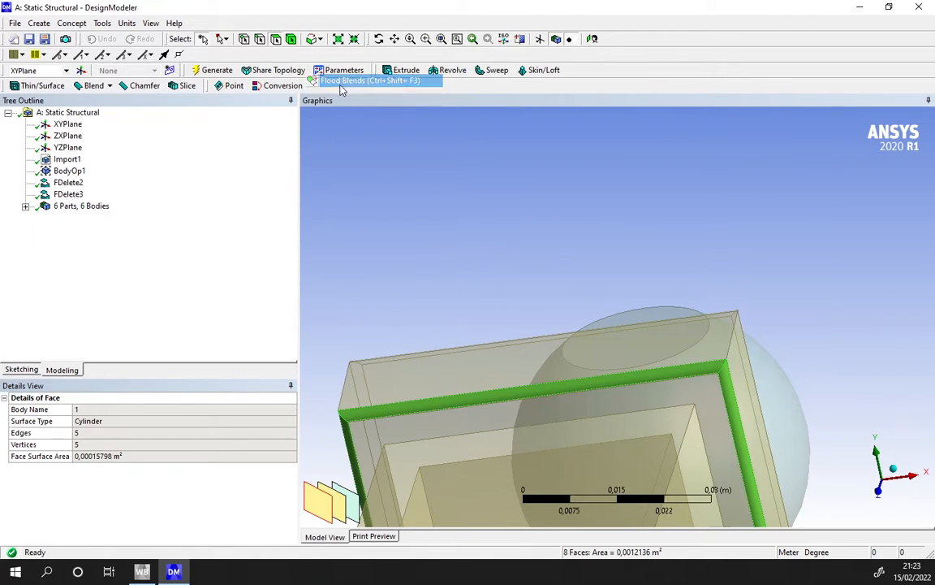
{"action": "left_click", "coordinate": [39, 23]}
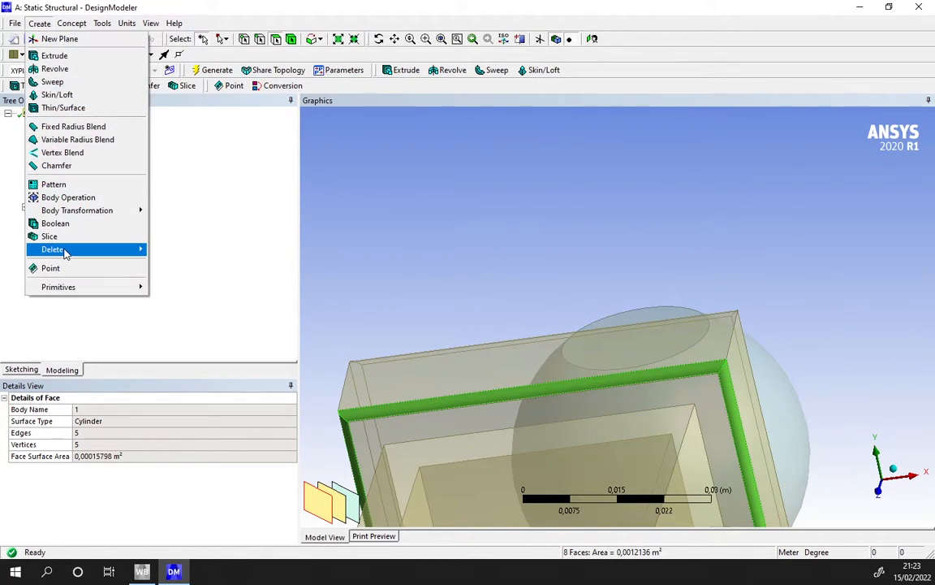
{"action": "mouse_move", "coordinate": [65, 248]}
{"action": "left_click", "coordinate": [178, 261]}
{"action": "scroll", "coordinate": [487, 386], "scroll_direction": "down", "scroll_amount": 1}
{"action": "scroll", "coordinate": [488, 386], "scroll_direction": "down", "scroll_amount": 1}
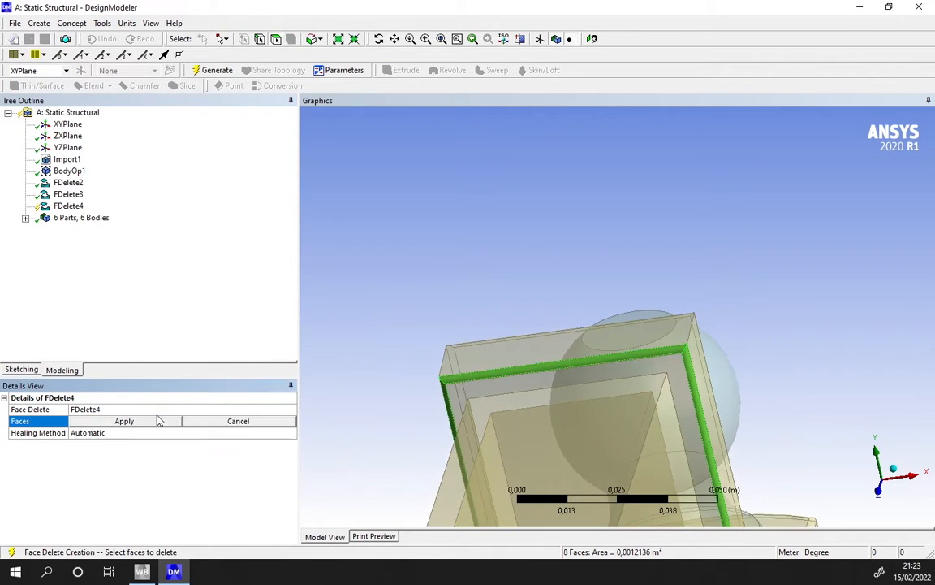
{"action": "left_click", "coordinate": [156, 420]}
{"action": "left_click", "coordinate": [216, 70]}
Create a Face Delete with automatic healing on two adjoining rounded edge faces of the bent plate's ball-side face.
{"action": "scroll", "coordinate": [616, 344], "scroll_direction": "down", "scroll_amount": 1}
{"action": "middle_click_drag", "start_coordinate": [617, 344], "coordinate": [436, 369]}
{"action": "scroll", "coordinate": [436, 371], "scroll_direction": "up", "scroll_amount": 5}
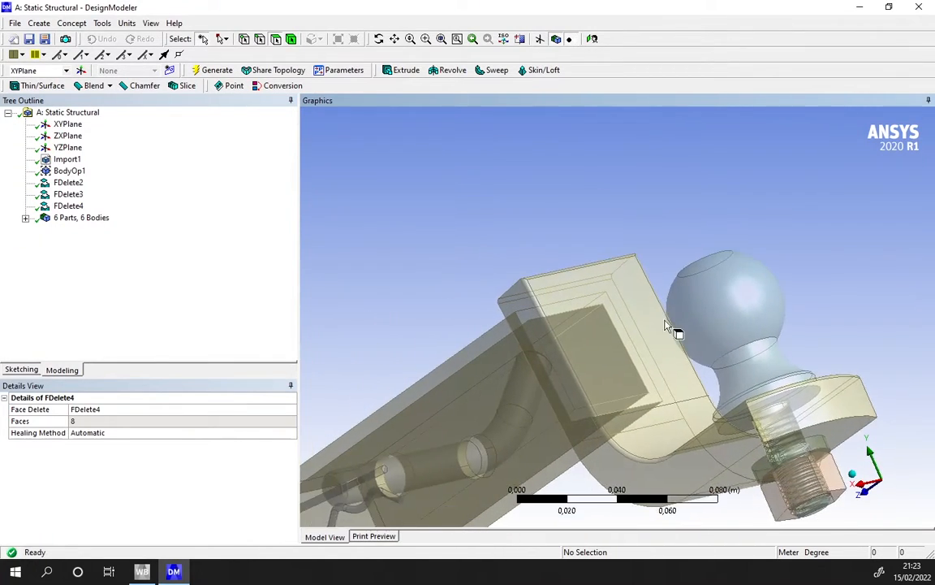
{"action": "left_click", "coordinate": [649, 274]}
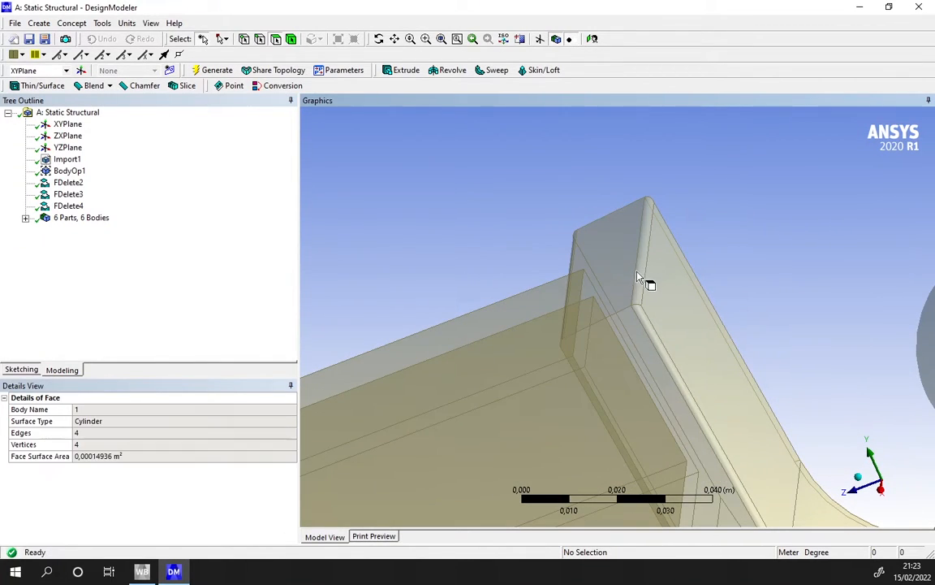
{"action": "left_click", "coordinate": [666, 359], "text": "ctrl"}
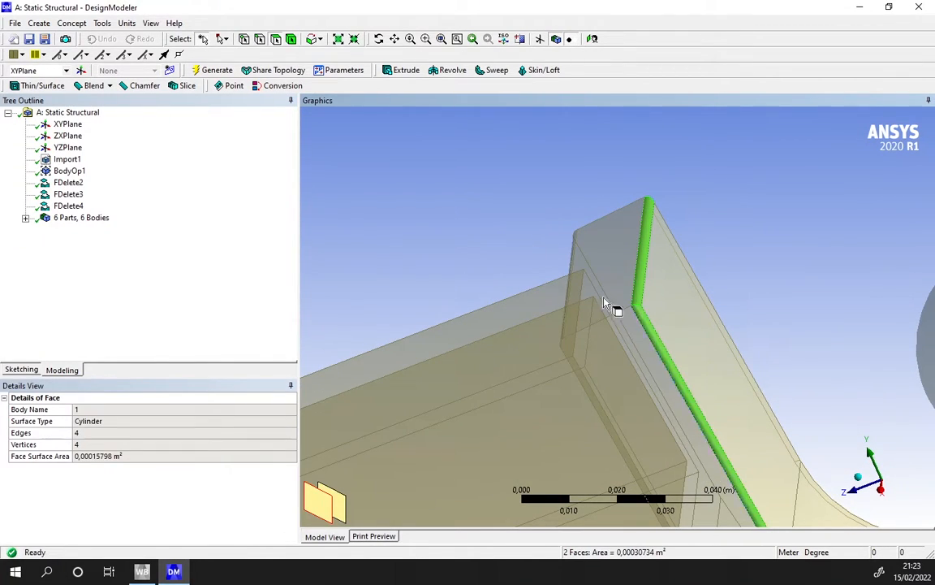
{"action": "left_click", "coordinate": [39, 22]}
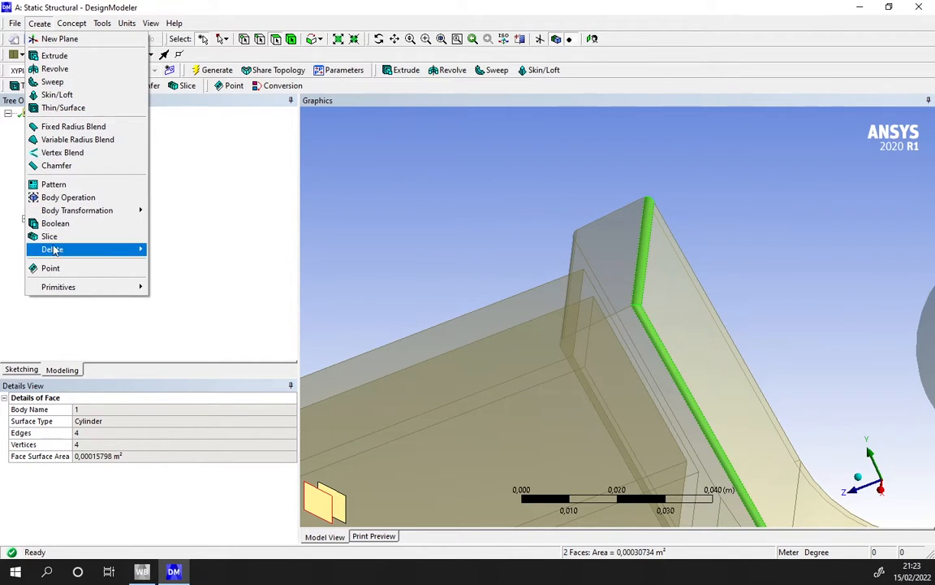
{"action": "mouse_move", "coordinate": [130, 251]}
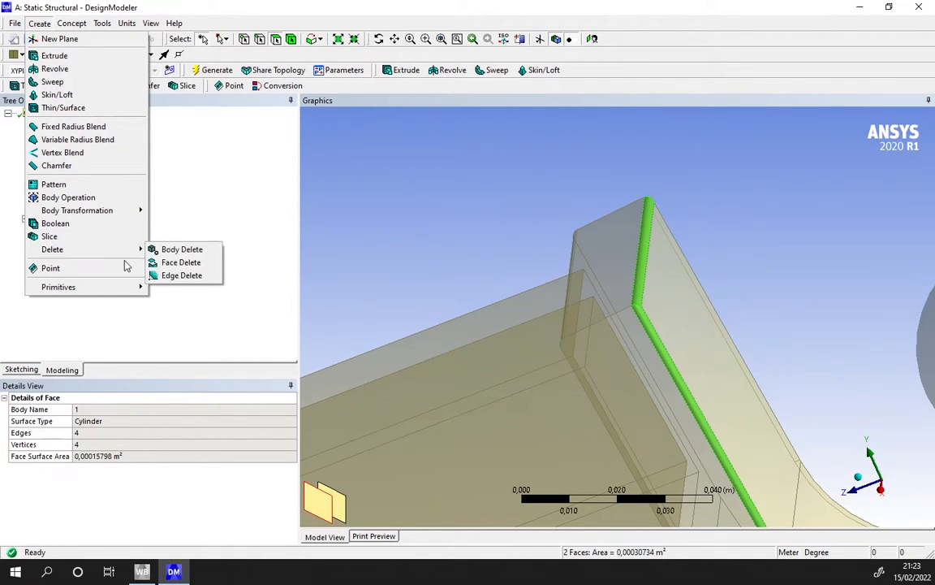
{"action": "left_click", "coordinate": [175, 262]}
{"action": "left_click", "coordinate": [154, 422]}
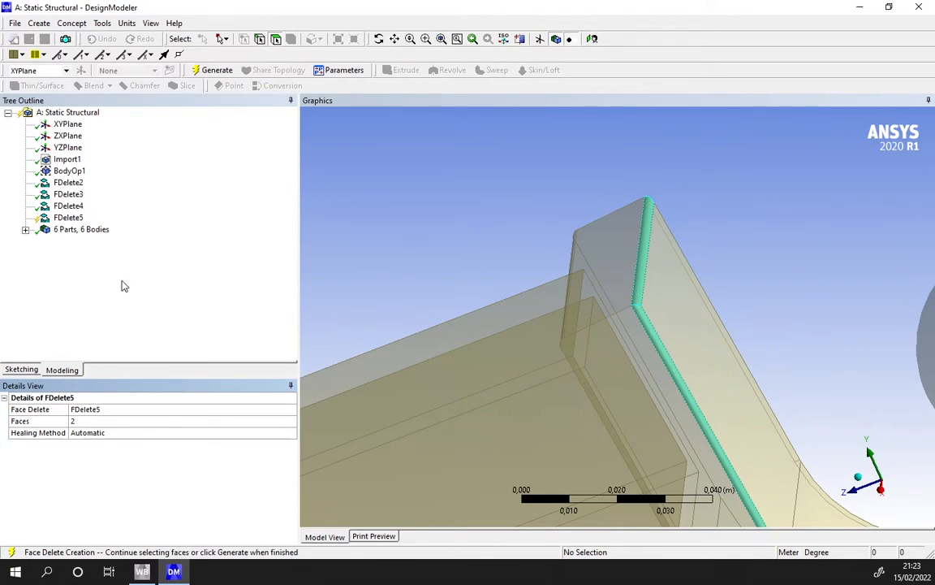
Extend the pending Face Delete's face selection with Flood Blends along the plate's ball-side edges and generate it.
{"action": "left_click", "coordinate": [55, 220]}
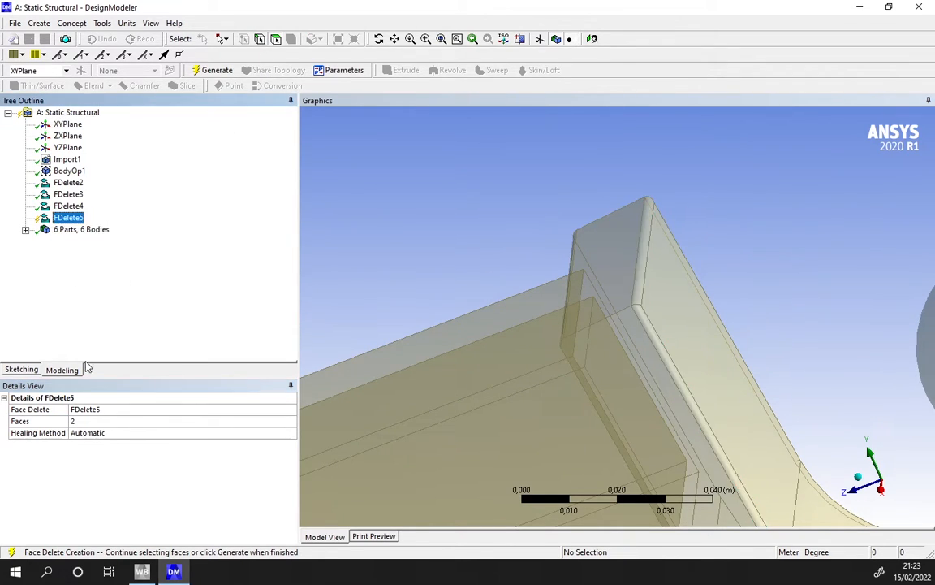
{"action": "left_click", "coordinate": [95, 422]}
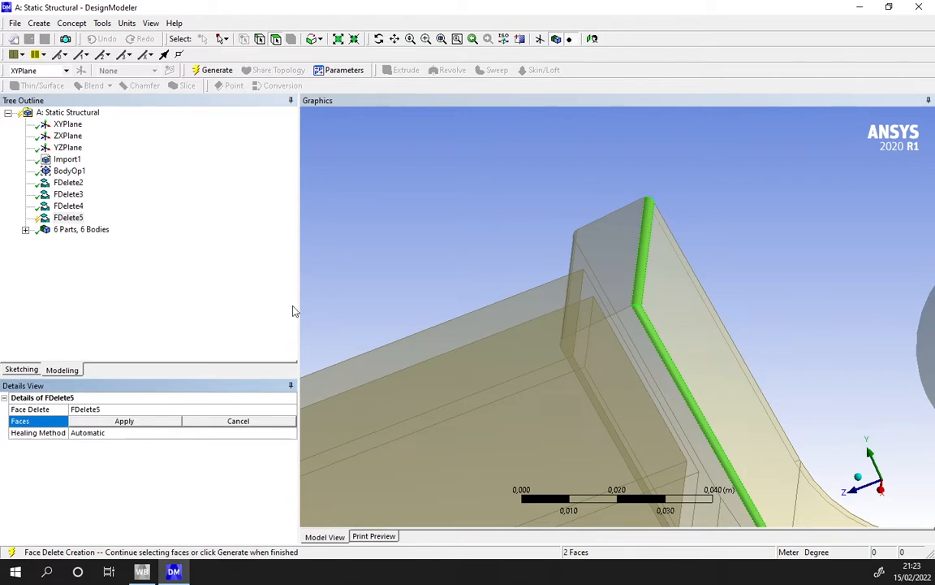
{"action": "left_click", "coordinate": [321, 39]}
{"action": "left_click", "coordinate": [384, 77]}
{"action": "scroll", "coordinate": [615, 255], "scroll_direction": "down", "scroll_amount": 3}
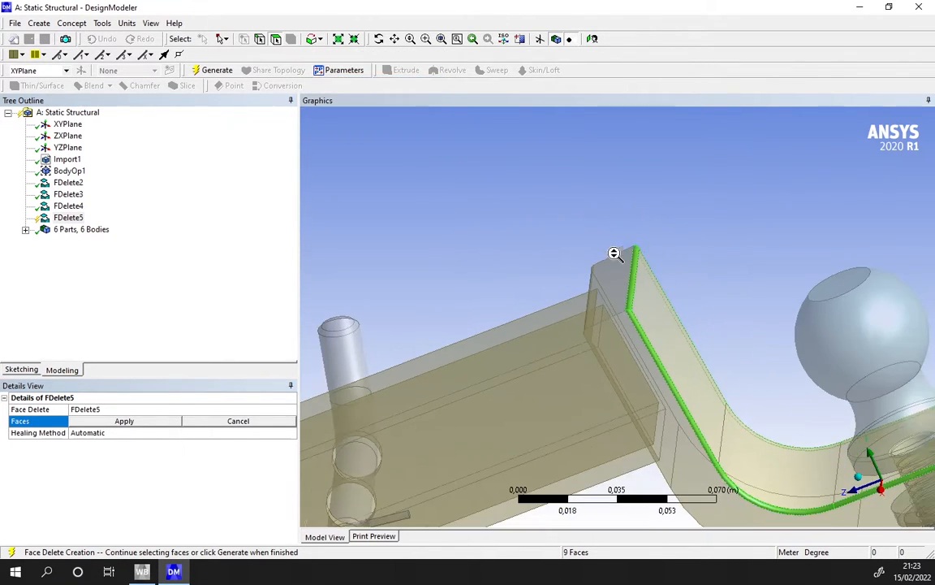
{"action": "left_click", "coordinate": [123, 421]}
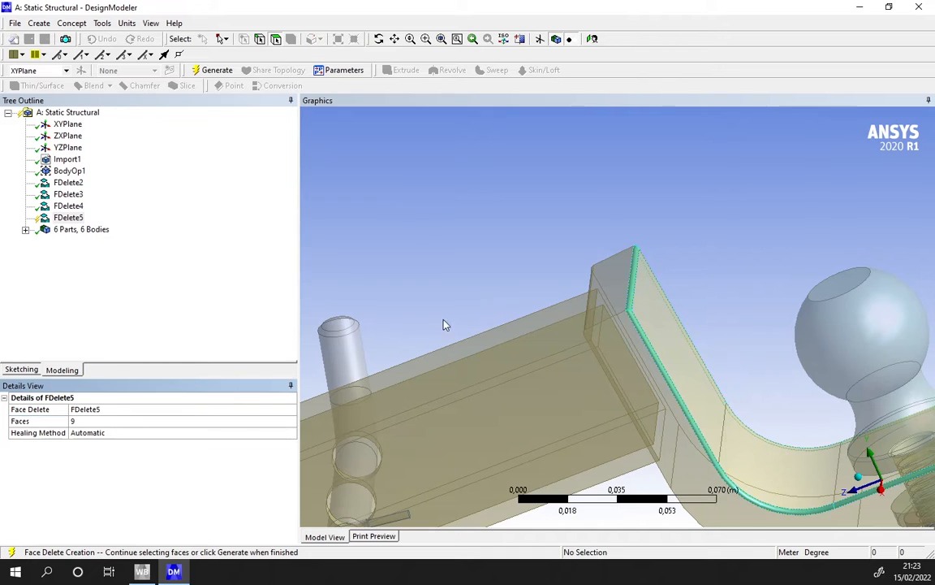
{"action": "left_click", "coordinate": [217, 70]}
Remove the PinLock body from the assembly with a Body Delete.
{"action": "scroll", "coordinate": [536, 381], "scroll_direction": "down", "scroll_amount": 3}
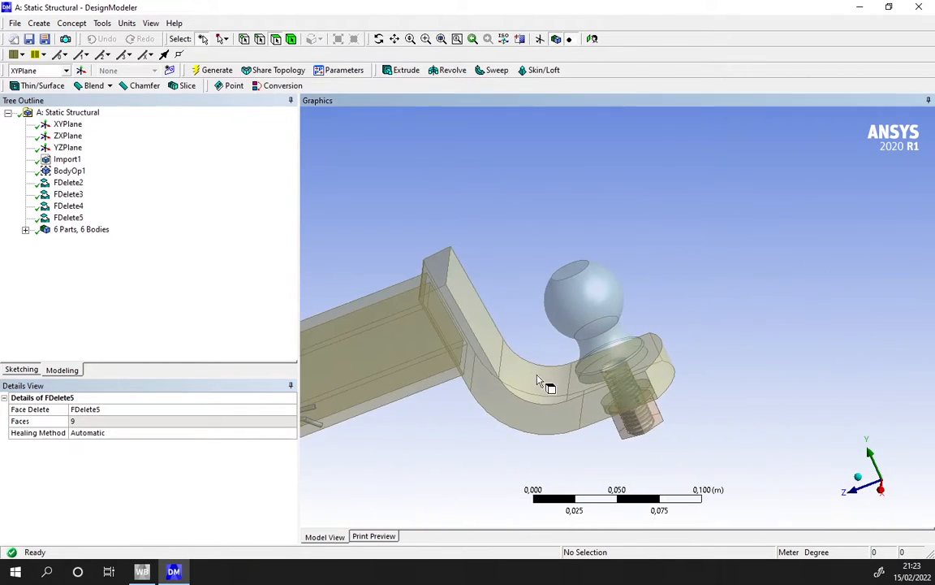
{"action": "middle_click_drag", "start_coordinate": [536, 382], "coordinate": [459, 410]}
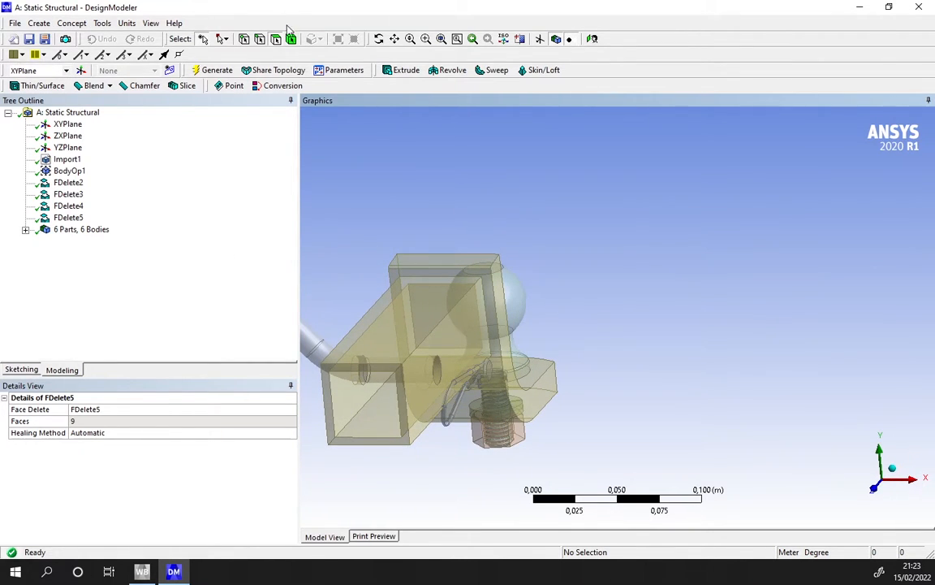
{"action": "left_click", "coordinate": [443, 422]}
{"action": "left_click", "coordinate": [446, 423]}
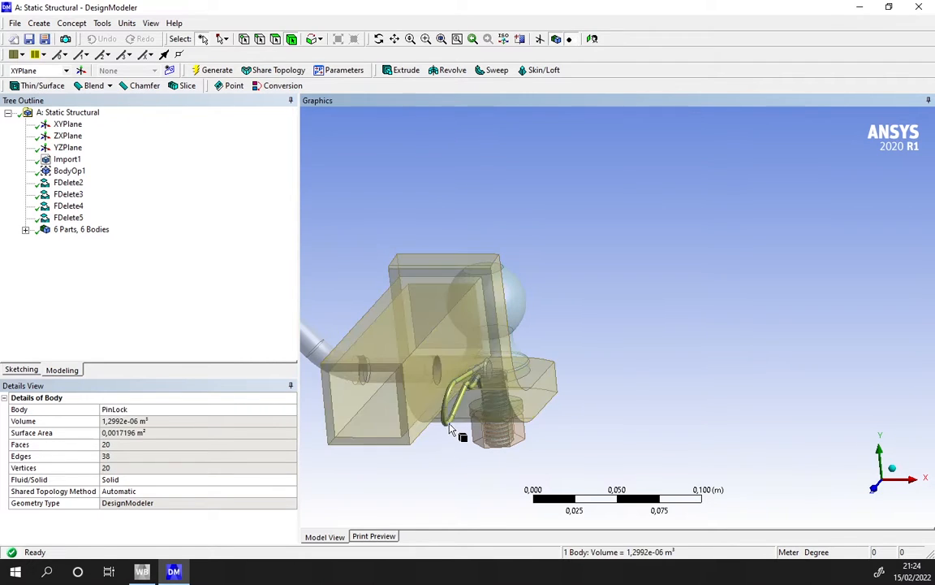
{"action": "mouse_move", "coordinate": [449, 445]}
{"action": "middle_mouse_down"}
{"action": "mouse_move", "coordinate": [436, 462]}
{"action": "mouse_move", "coordinate": [438, 451]}
{"action": "middle_mouse_up"}
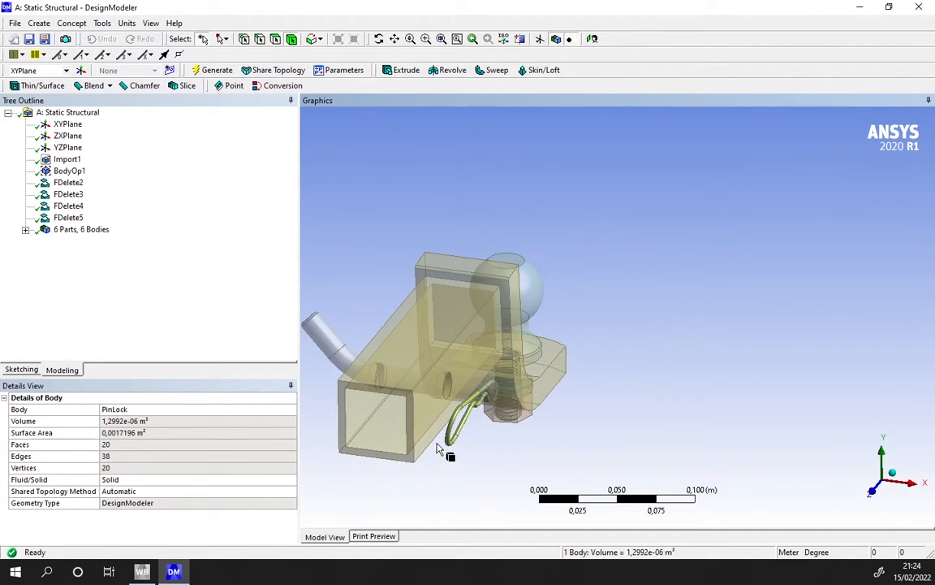
{"action": "left_click", "coordinate": [39, 22]}
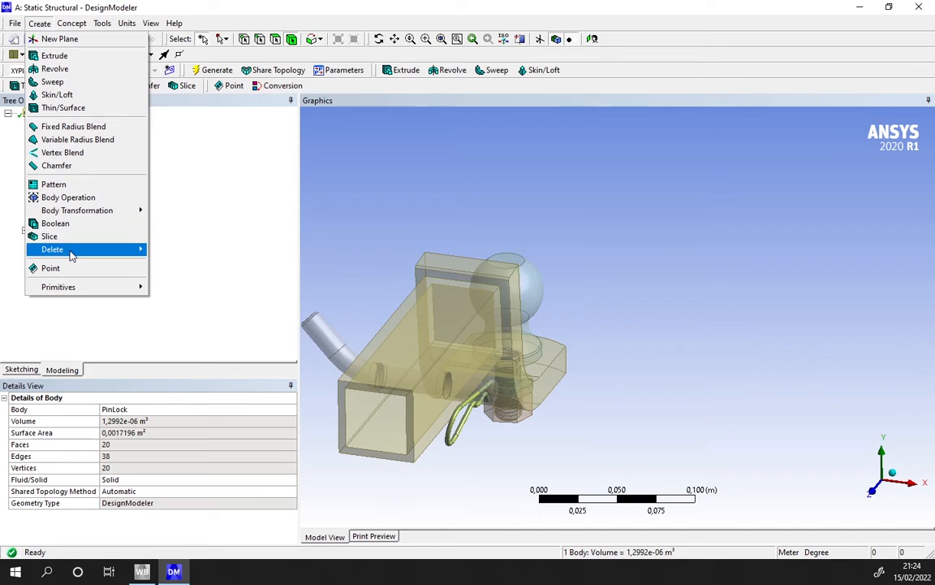
{"action": "mouse_move", "coordinate": [72, 255]}
{"action": "left_click", "coordinate": [167, 250]}
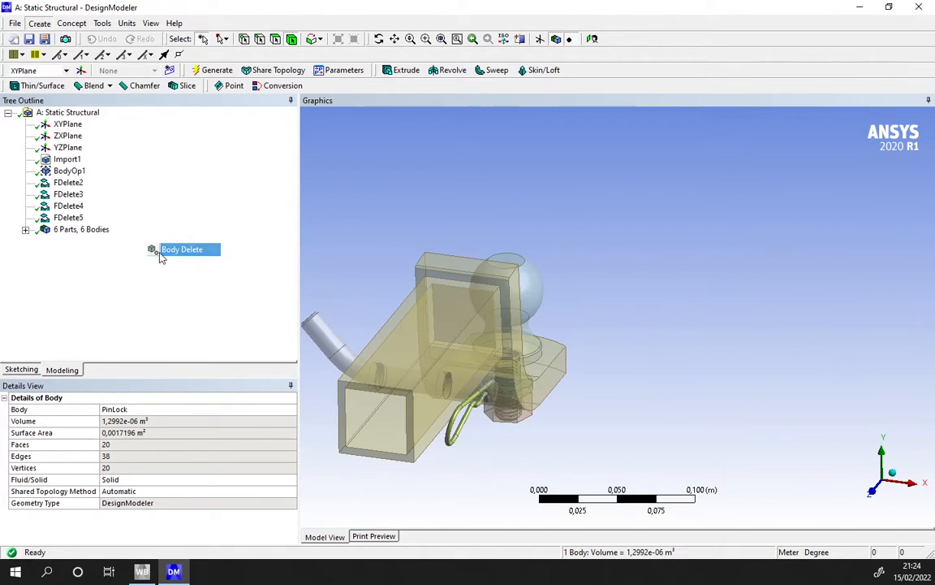
{"action": "left_click", "coordinate": [106, 421]}
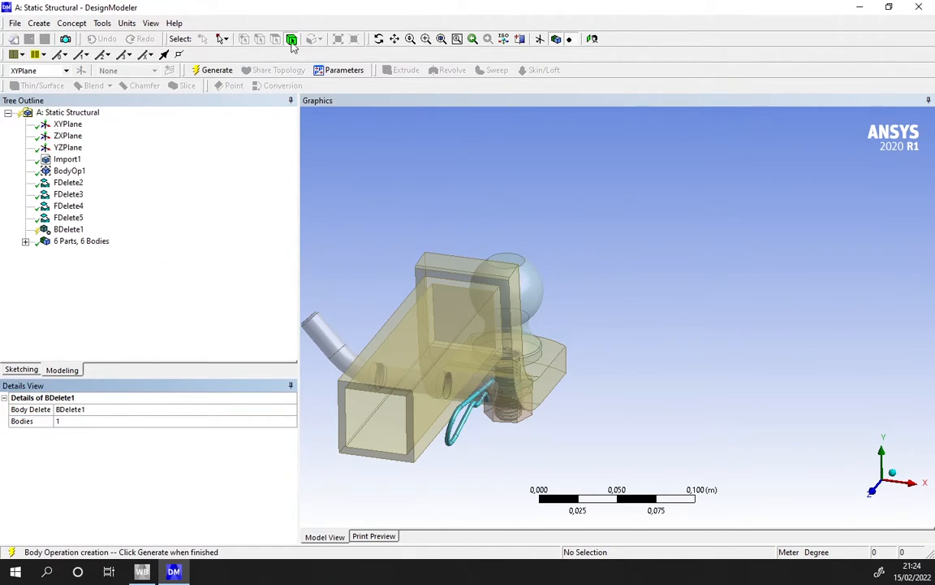
{"action": "left_click", "coordinate": [213, 69]}
Remove the small cross hole near the hitch pin's chamfered end with a Face Delete using automatic healing.
{"action": "scroll", "coordinate": [414, 350], "scroll_direction": "up", "scroll_amount": 2}
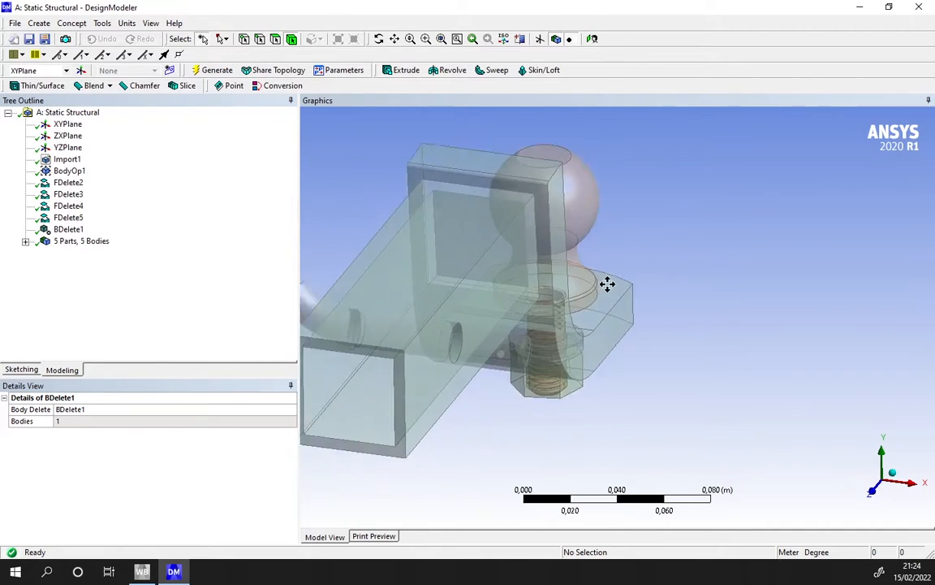
{"action": "middle_click_drag", "start_coordinate": [608, 285], "coordinate": [664, 211], "text": "ctrl"}
{"action": "scroll", "coordinate": [622, 255], "scroll_direction": "up", "scroll_amount": 4}
{"action": "middle_click_drag", "start_coordinate": [587, 322], "coordinate": [655, 359], "text": "ctrl"}
{"action": "scroll", "coordinate": [655, 359], "scroll_direction": "down", "scroll_amount": 1}
{"action": "scroll", "coordinate": [599, 238], "scroll_direction": "up", "scroll_amount": 4}
{"action": "middle_click_drag", "start_coordinate": [599, 238], "coordinate": [558, 249]}
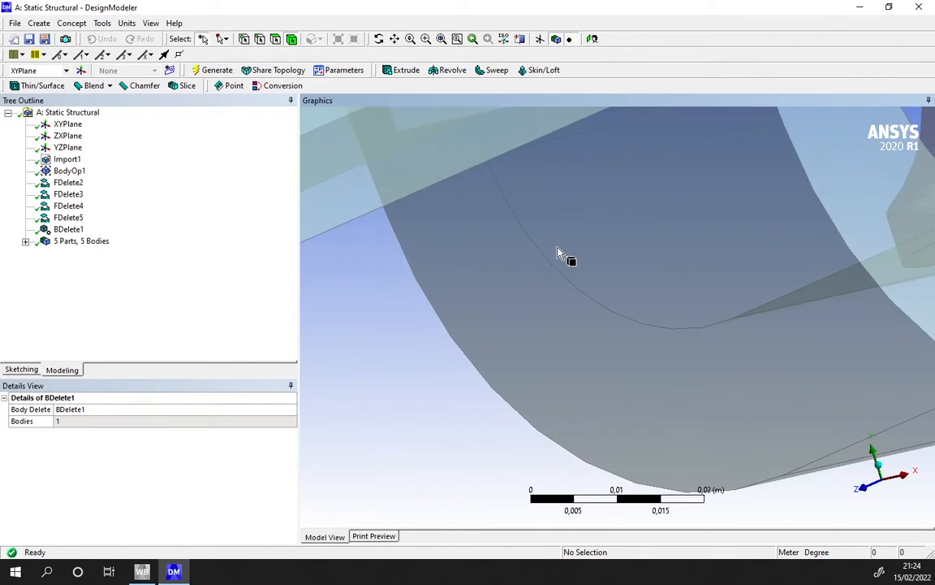
{"action": "scroll", "coordinate": [557, 252], "scroll_direction": "down", "scroll_amount": 3}
{"action": "middle_click_drag", "start_coordinate": [443, 226], "coordinate": [690, 354], "text": "ctrl"}
{"action": "scroll", "coordinate": [563, 295], "scroll_direction": "up", "scroll_amount": 2}
{"action": "scroll", "coordinate": [629, 324], "scroll_direction": "up", "scroll_amount": 2}
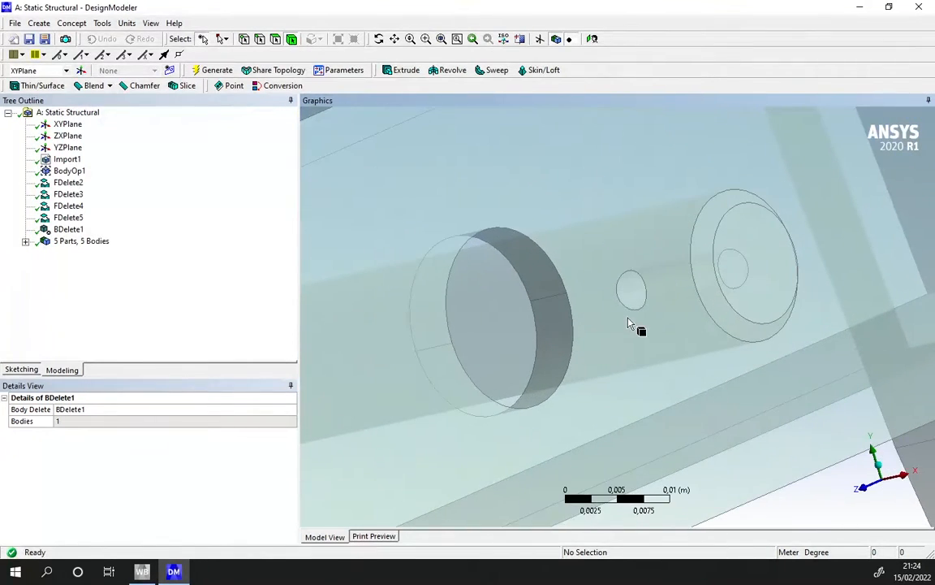
{"action": "left_click", "coordinate": [39, 22]}
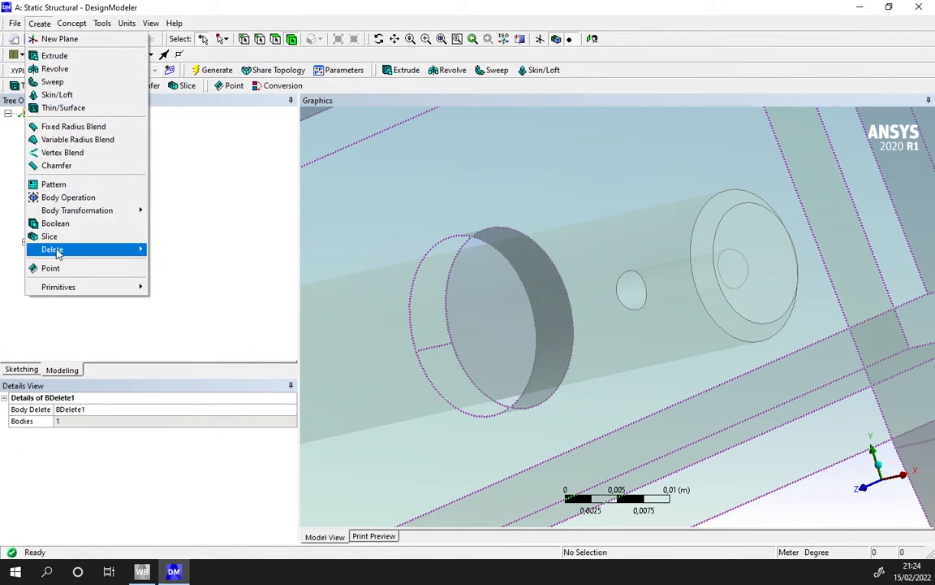
{"action": "mouse_move", "coordinate": [56, 249]}
{"action": "left_click", "coordinate": [195, 262]}
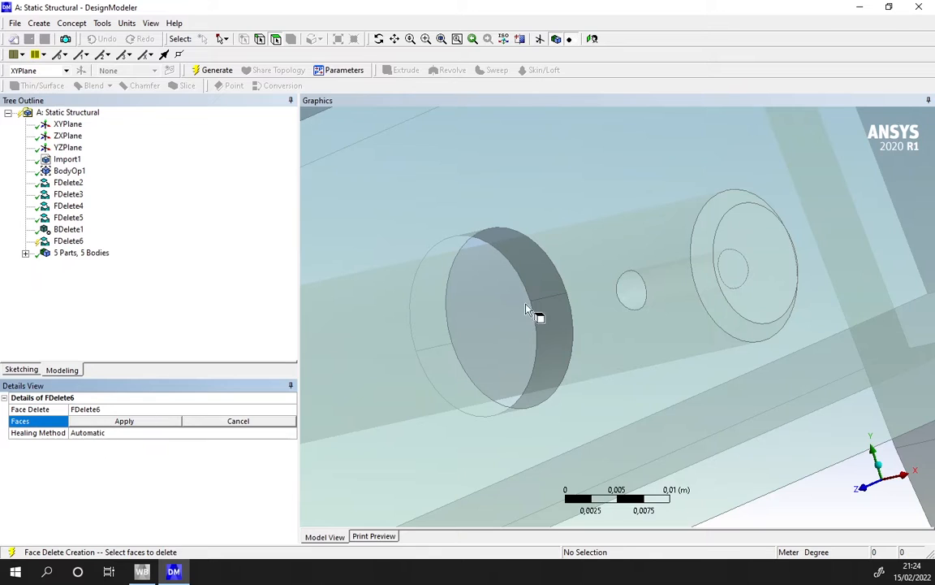
{"action": "left_click", "coordinate": [641, 295]}
{"action": "left_click", "coordinate": [128, 420]}
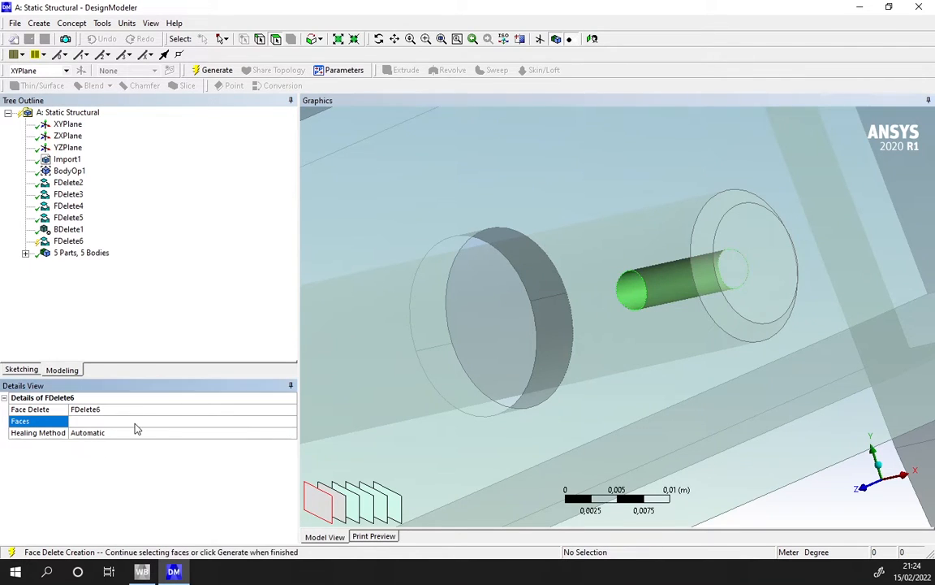
{"action": "left_click", "coordinate": [210, 70]}
Isolate the Ball body by hiding all other bodies, and view its threaded shank.
{"action": "scroll", "coordinate": [553, 307], "scroll_direction": "down", "scroll_amount": 6}
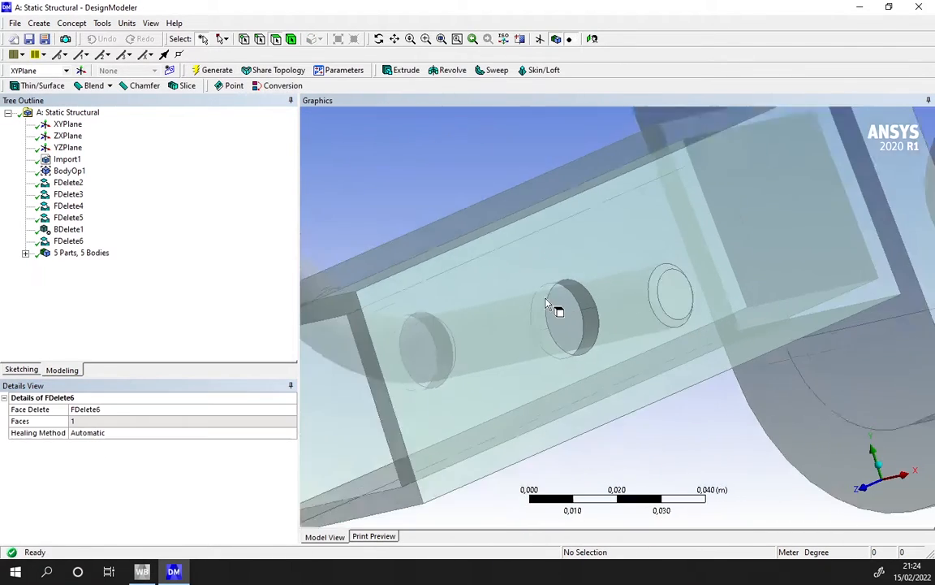
{"action": "middle_click_drag", "start_coordinate": [402, 370], "coordinate": [622, 418]}
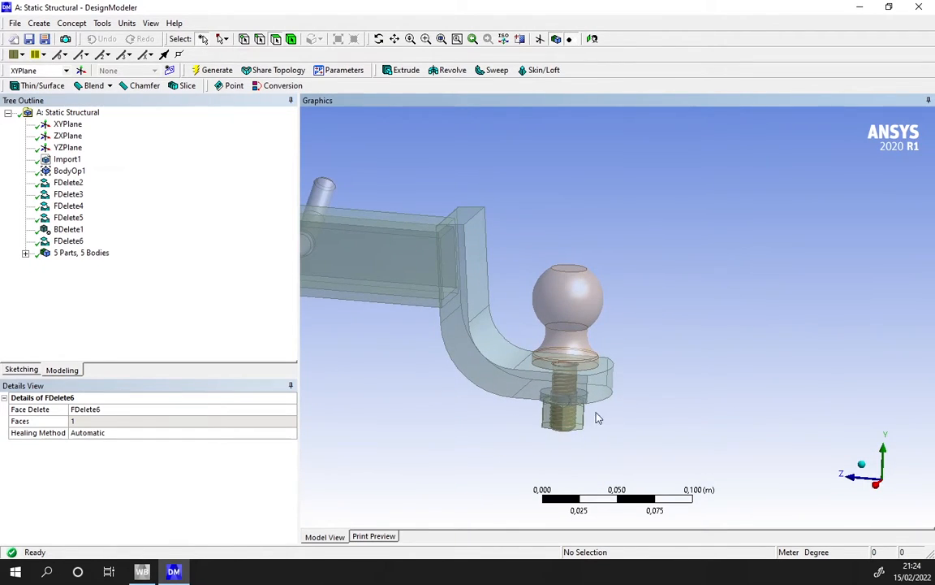
{"action": "middle_click_drag", "start_coordinate": [678, 390], "coordinate": [753, 303], "text": "ctrl"}
{"action": "scroll", "coordinate": [712, 318], "scroll_direction": "up", "scroll_amount": 3}
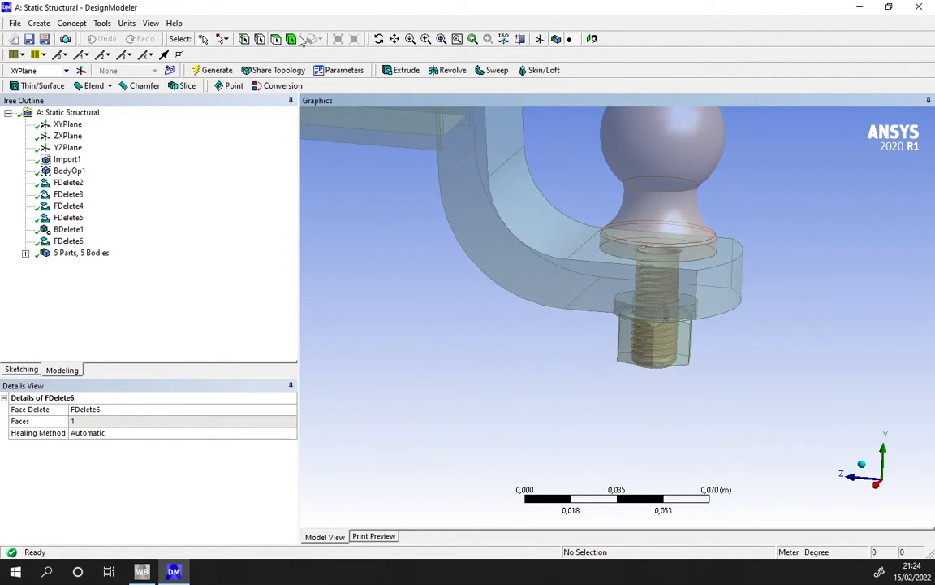
{"action": "left_click", "coordinate": [699, 182]}
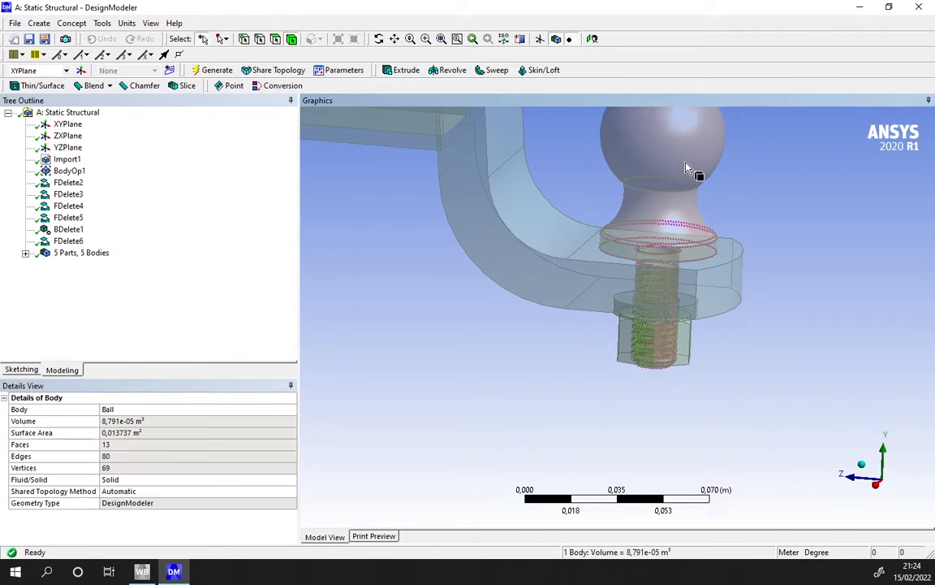
{"action": "right_click", "coordinate": [687, 166]}
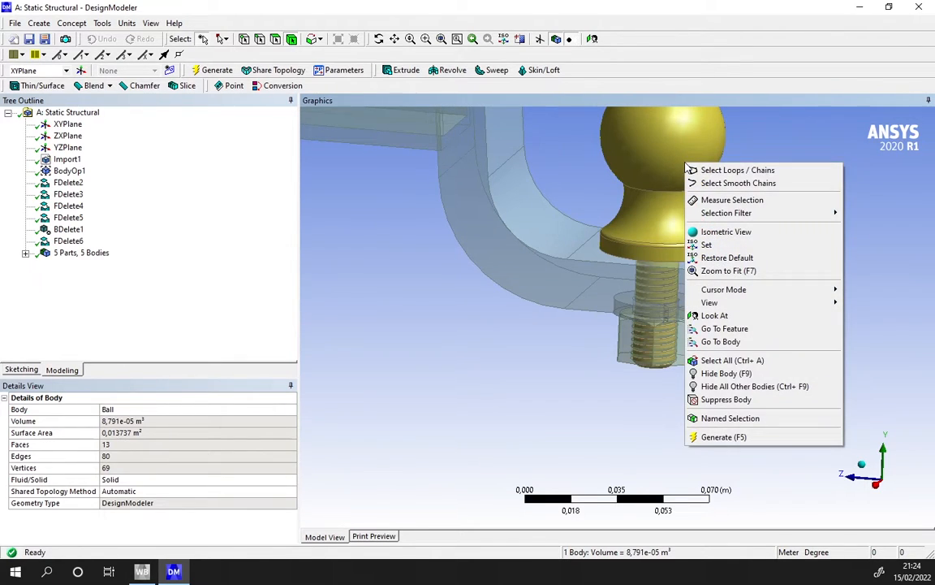
{"action": "left_click", "coordinate": [755, 386]}
{"action": "middle_click_drag", "start_coordinate": [653, 340], "coordinate": [694, 304]}
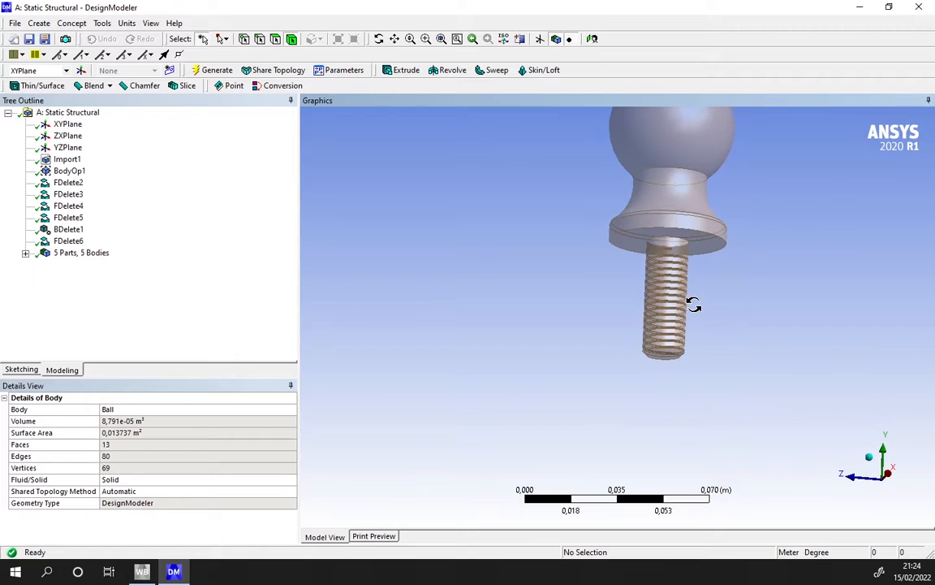
Select the four thread groove faces on the Ball's shank: upper flank, groove end face, blended root and lower flank.
{"action": "scroll", "coordinate": [698, 300], "scroll_direction": "up", "scroll_amount": 10}
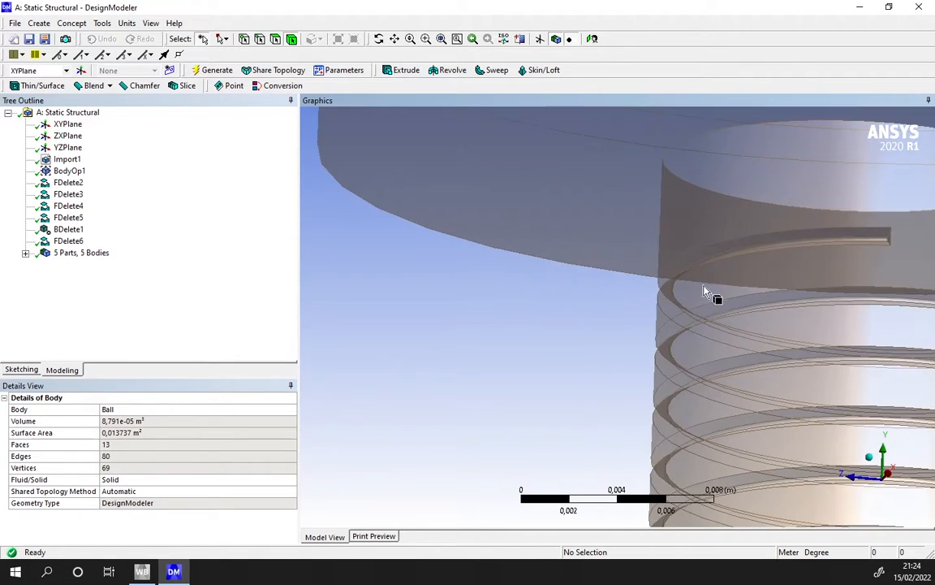
{"action": "middle_click_drag", "start_coordinate": [771, 274], "coordinate": [570, 382], "text": "ctrl"}
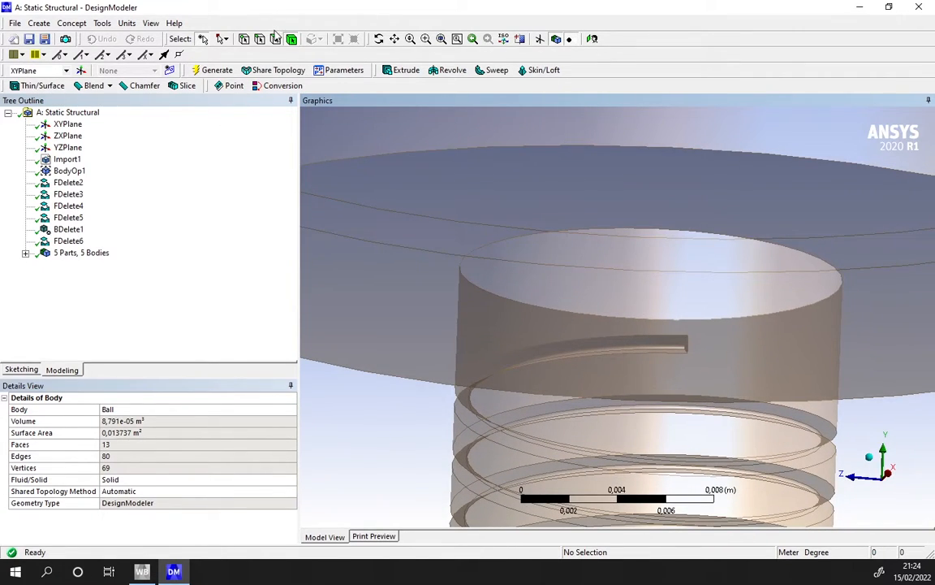
{"action": "left_click", "coordinate": [664, 367]}
{"action": "scroll", "coordinate": [669, 361], "scroll_direction": "up", "scroll_amount": 5}
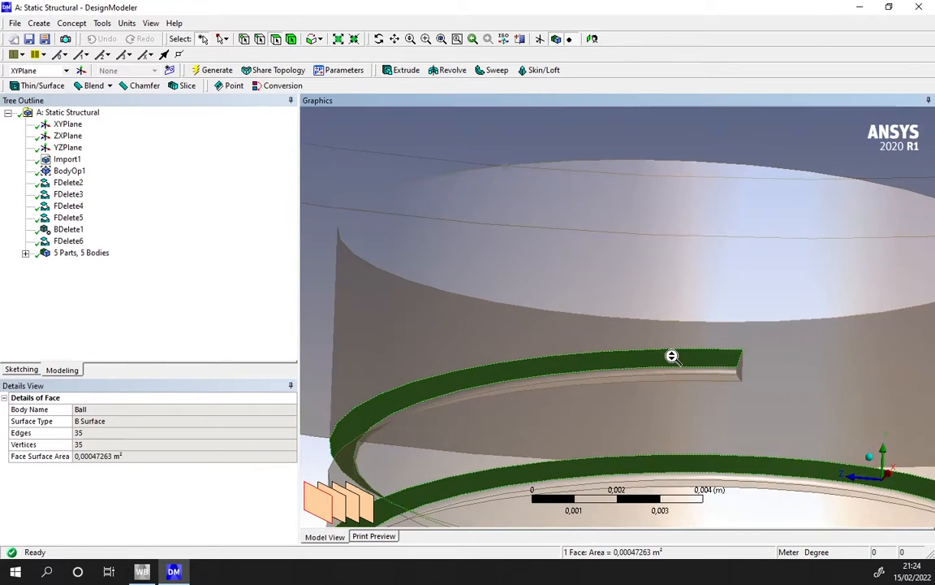
{"action": "left_click", "coordinate": [819, 397], "text": "ctrl"}
{"action": "left_click", "coordinate": [808, 410], "text": "ctrl"}
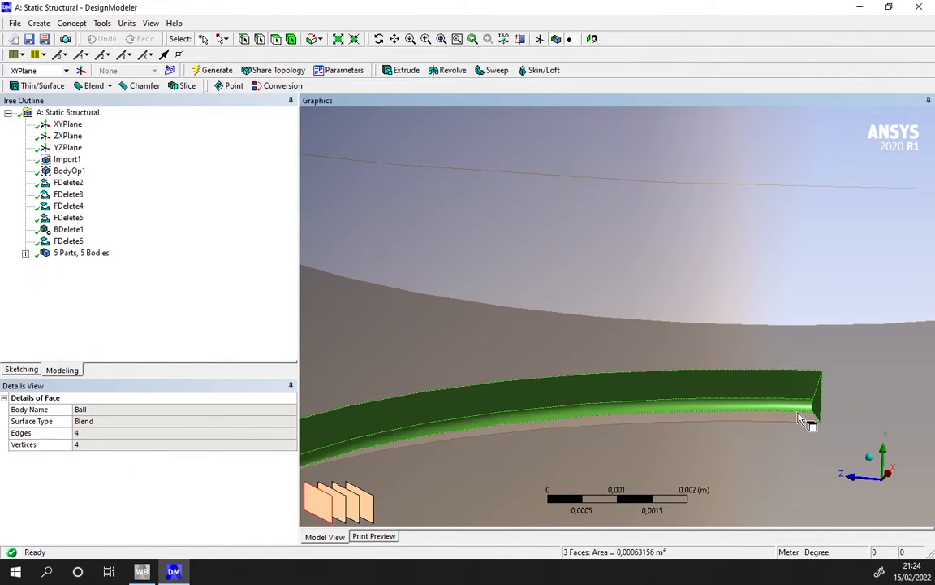
{"action": "left_click", "coordinate": [807, 419], "text": "ctrl"}
{"action": "scroll", "coordinate": [797, 419], "scroll_direction": "down", "scroll_amount": 2}
{"action": "scroll", "coordinate": [788, 426], "scroll_direction": "down", "scroll_amount": 5}
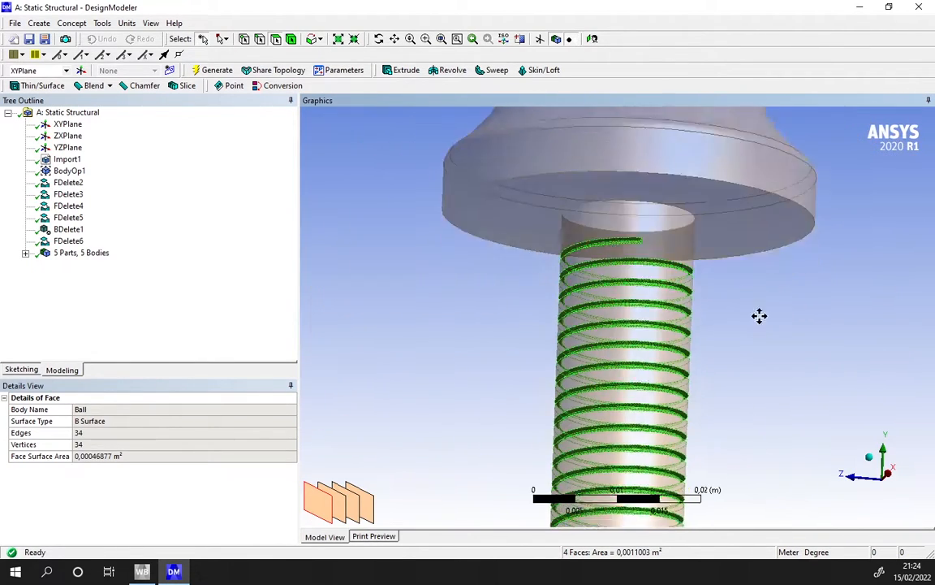
{"action": "middle_click_drag", "start_coordinate": [760, 315], "coordinate": [682, 380]}
Remove the selected thread groove faces from the Ball's shank with a Face Delete using automatic healing.
{"action": "left_click", "coordinate": [40, 22]}
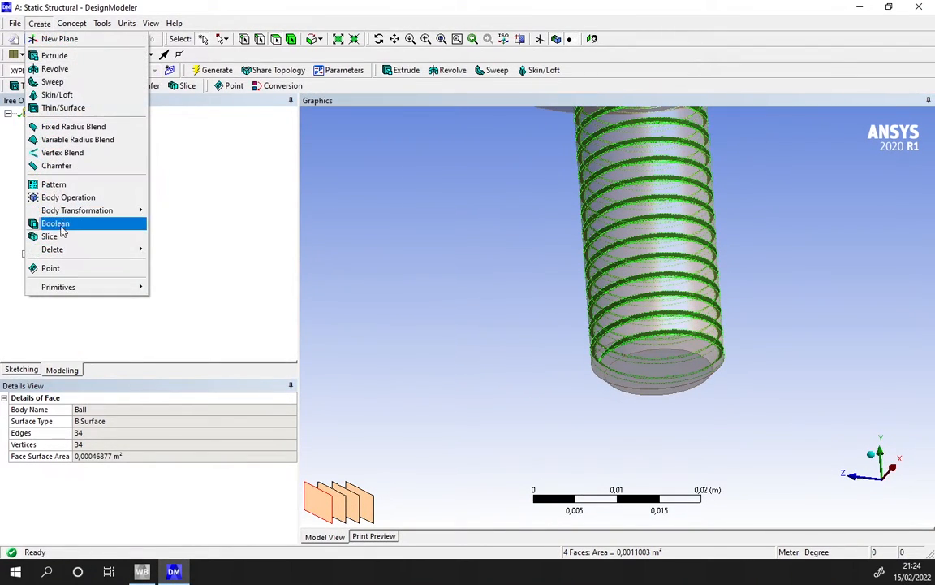
{"action": "mouse_move", "coordinate": [72, 249]}
{"action": "left_click", "coordinate": [185, 267]}
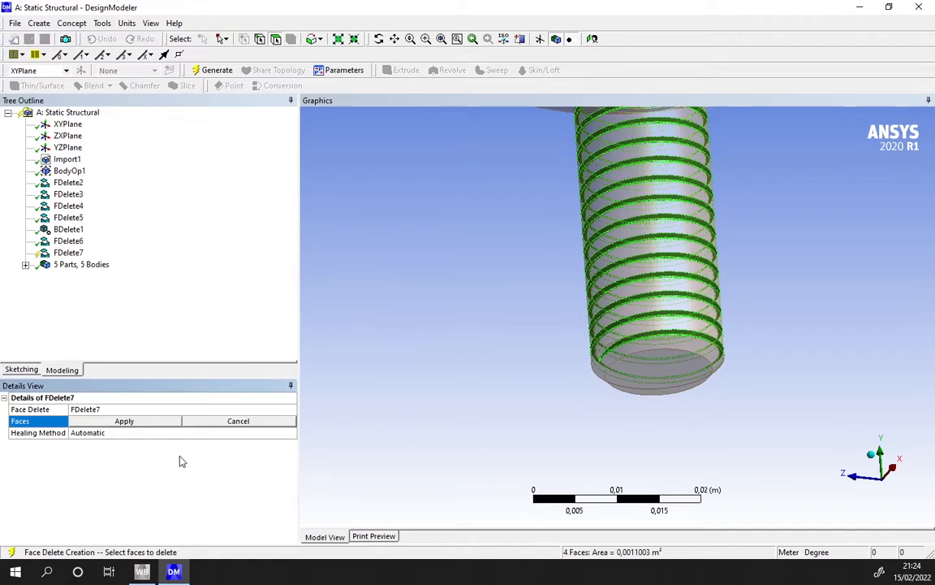
{"action": "left_click", "coordinate": [154, 434]}
{"action": "left_click", "coordinate": [156, 423]}
{"action": "left_click", "coordinate": [156, 421]}
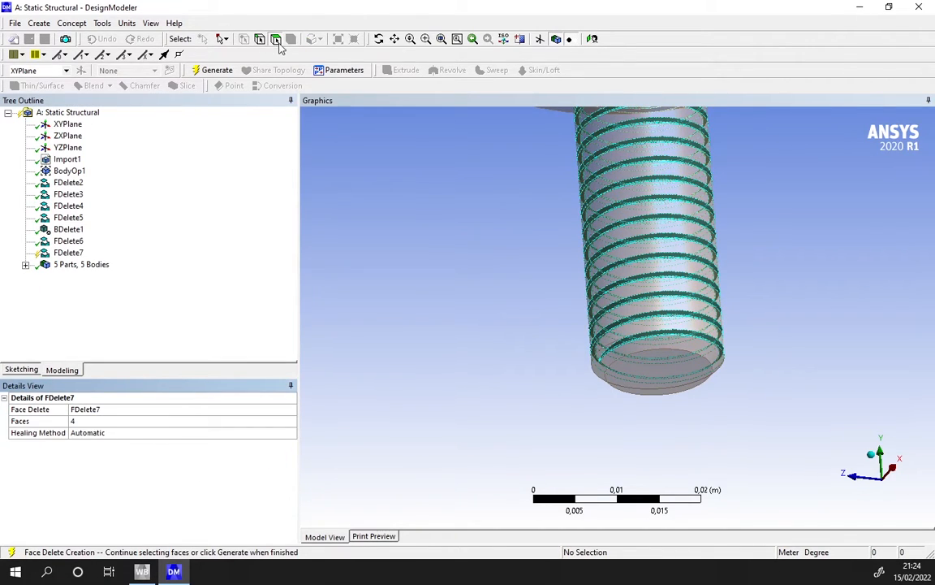
{"action": "left_click", "coordinate": [217, 72]}
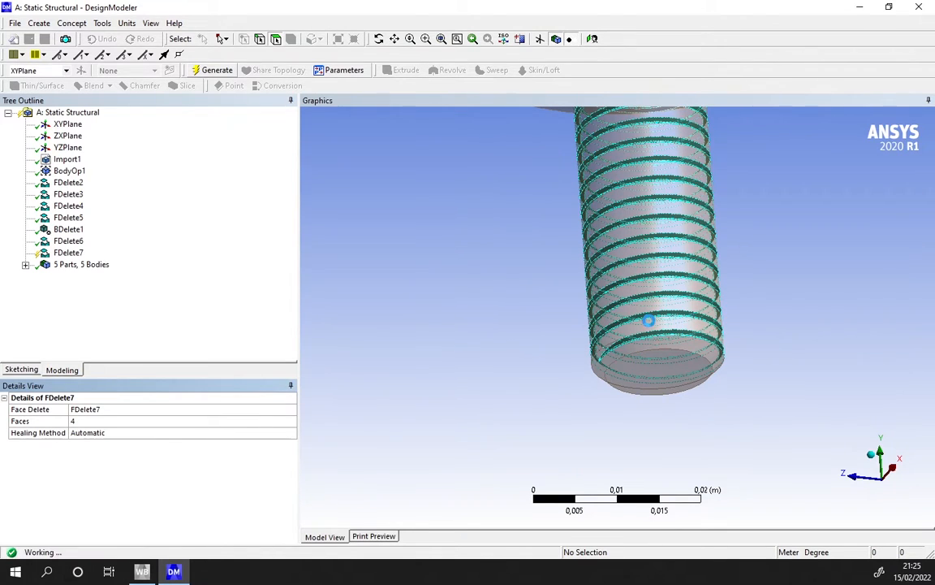
Show all bodies again, and isolate the Nut body by hiding all the others.
{"action": "middle_click_drag", "start_coordinate": [649, 320], "coordinate": [630, 302]}
{"action": "scroll", "coordinate": [631, 301], "scroll_direction": "down", "scroll_amount": 3}
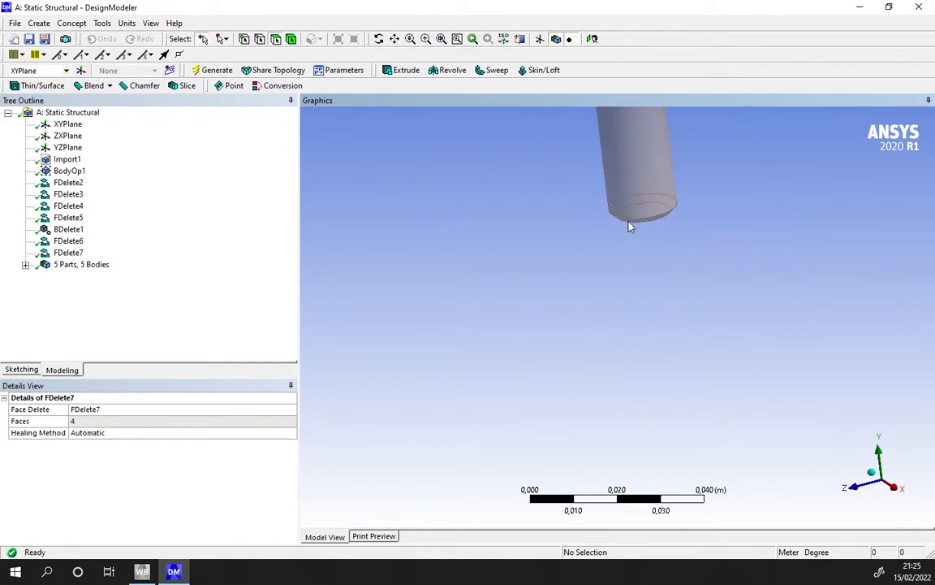
{"action": "scroll", "coordinate": [630, 226], "scroll_direction": "down", "scroll_amount": 3}
{"action": "middle_click_drag", "start_coordinate": [643, 230], "coordinate": [627, 358], "text": "ctrl"}
{"action": "right_click", "coordinate": [695, 333]}
{"action": "left_click", "coordinate": [744, 512]}
{"action": "left_click", "coordinate": [613, 369]}
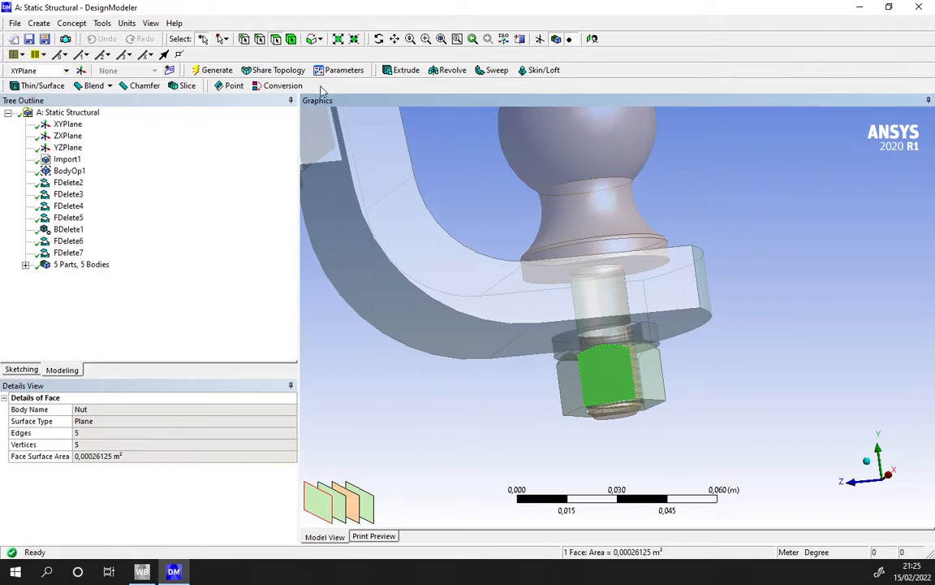
{"action": "left_click", "coordinate": [290, 39]}
{"action": "left_click", "coordinate": [634, 373]}
{"action": "right_click", "coordinate": [634, 372]}
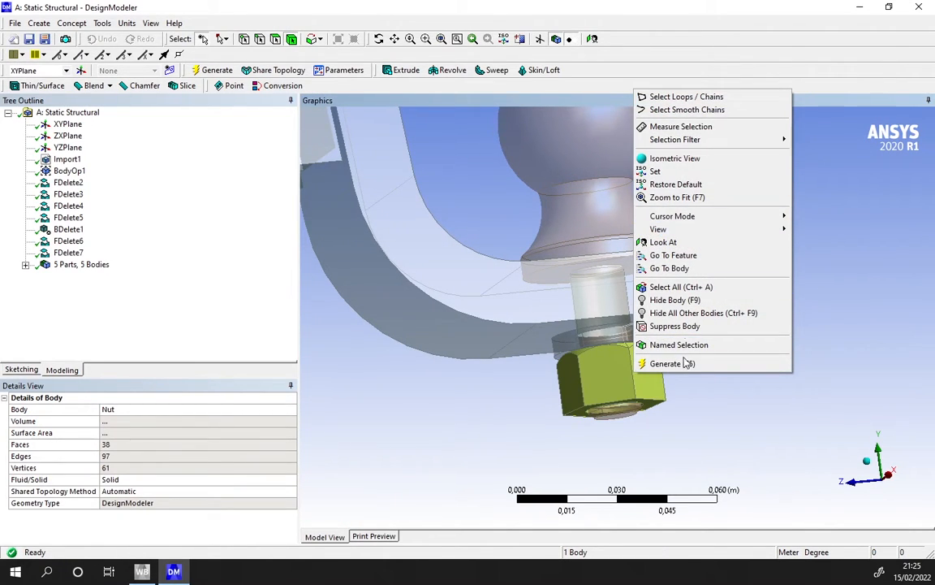
{"action": "left_click", "coordinate": [695, 321]}
Apply a Simplify Body Operation to the Nut with Simplify Geometry and Simplify Topology set to Yes.
{"action": "scroll", "coordinate": [561, 339], "scroll_direction": "up", "scroll_amount": 5}
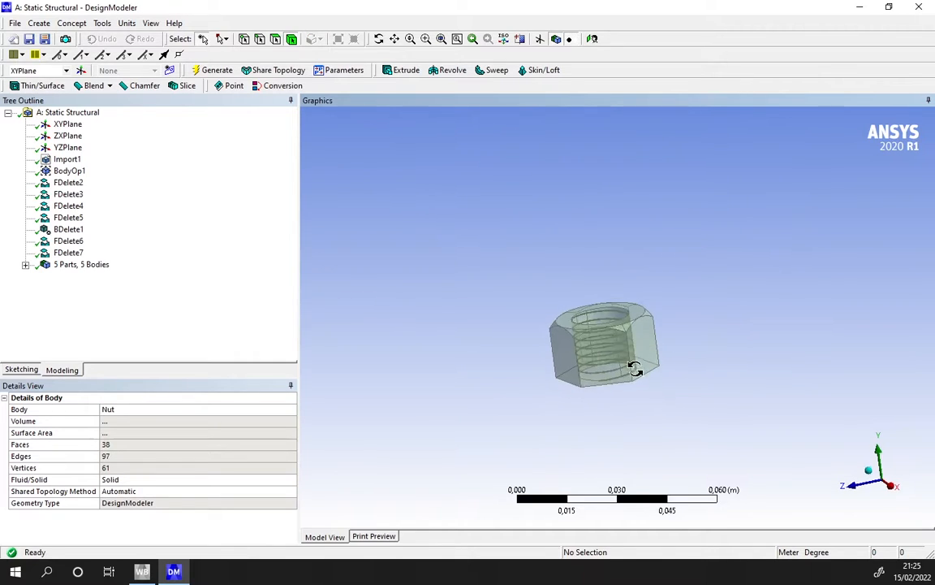
{"action": "scroll", "coordinate": [560, 294], "scroll_direction": "up", "scroll_amount": 1}
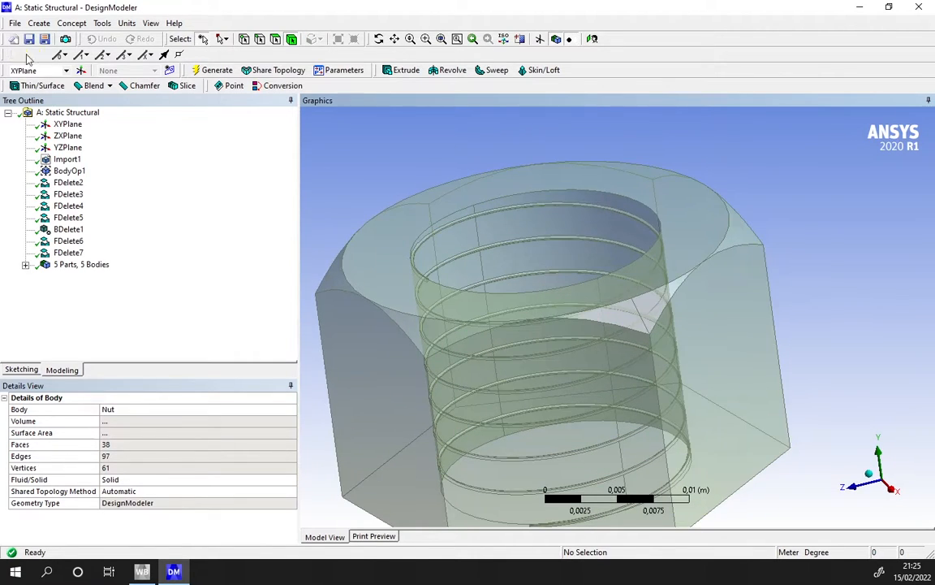
{"action": "scroll", "coordinate": [527, 263], "scroll_direction": "down", "scroll_amount": 5}
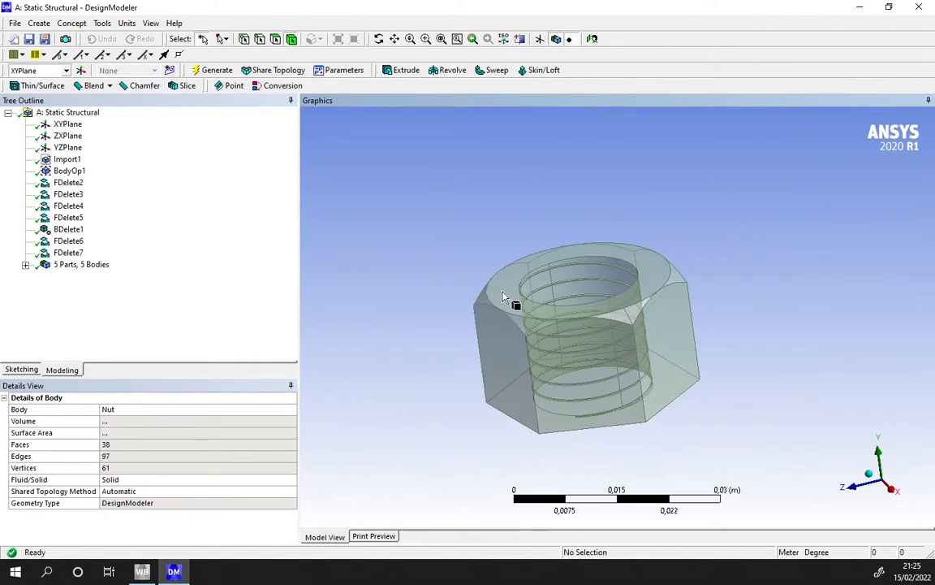
{"action": "middle_click_drag", "start_coordinate": [526, 296], "coordinate": [587, 300], "text": "ctrl"}
{"action": "scroll", "coordinate": [606, 316], "scroll_direction": "up", "scroll_amount": 3}
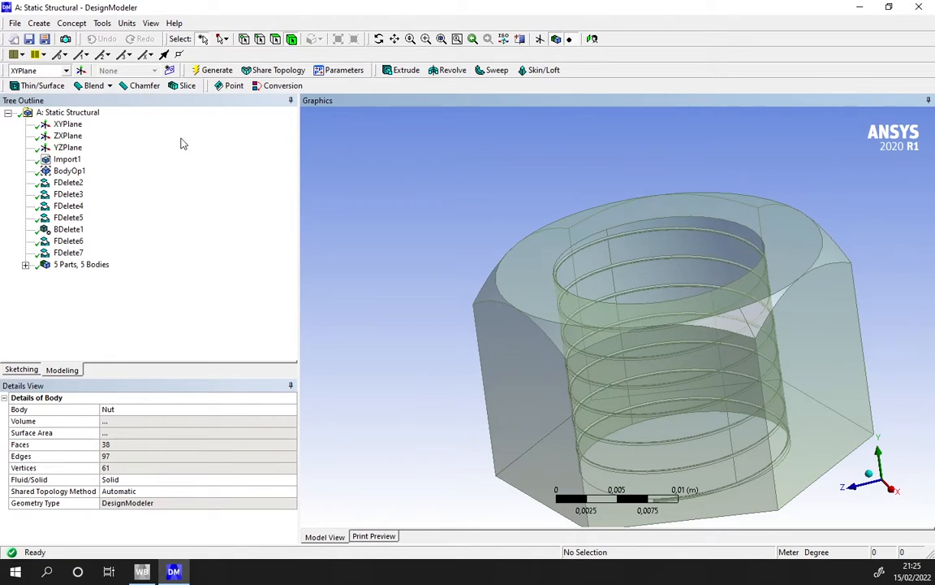
{"action": "left_click", "coordinate": [568, 297]}
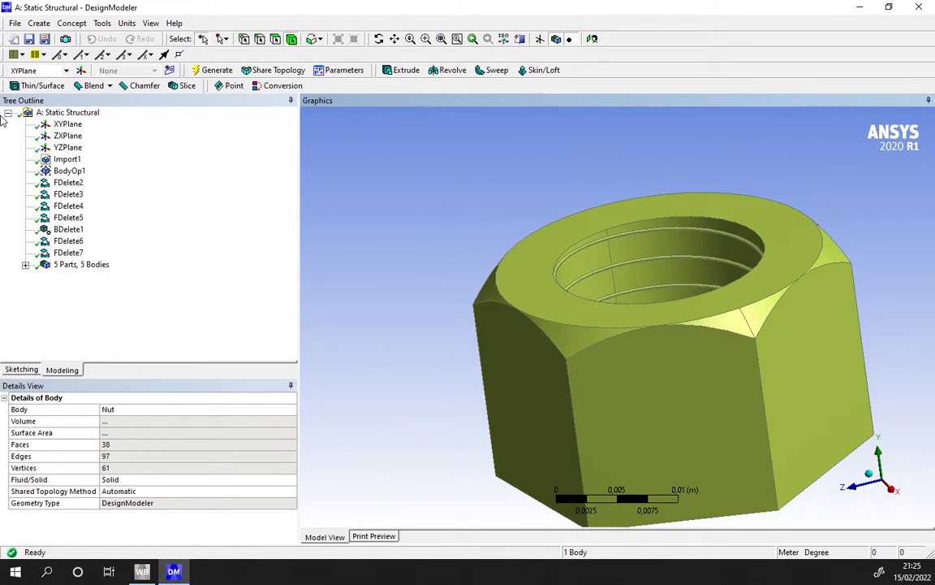
{"action": "left_click", "coordinate": [39, 24]}
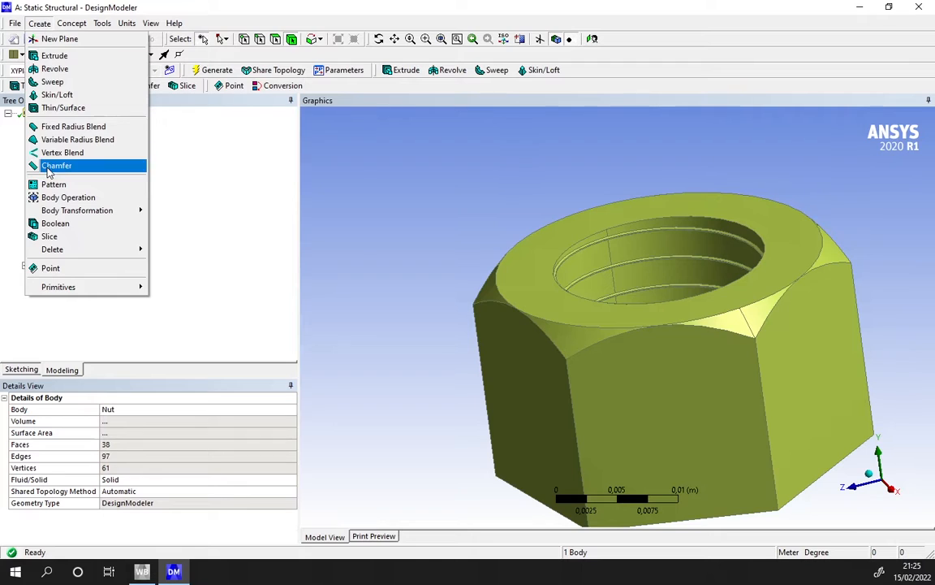
{"action": "left_click", "coordinate": [68, 197]}
{"action": "left_click", "coordinate": [139, 432]}
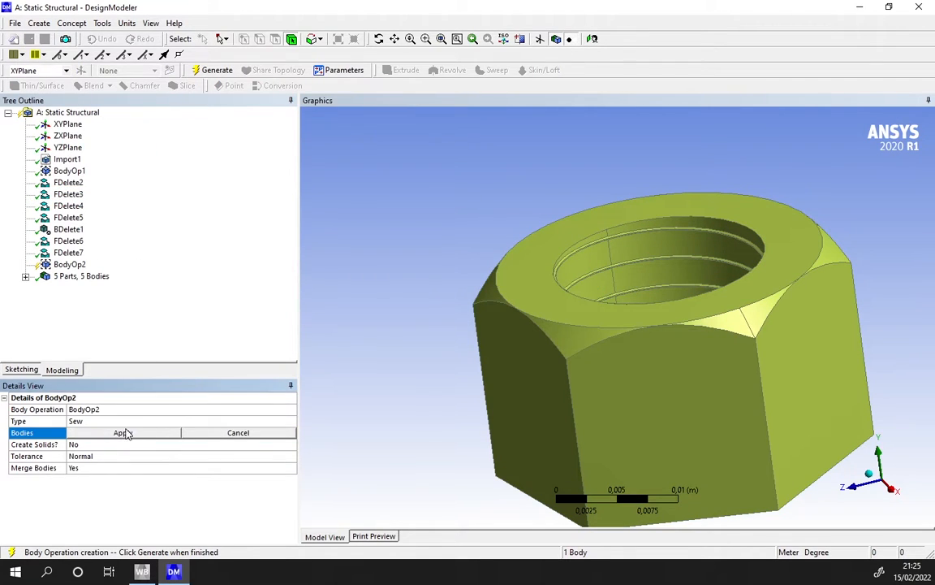
{"action": "left_click", "coordinate": [126, 432]}
{"action": "double_click", "coordinate": [130, 423]}
{"action": "left_click", "coordinate": [115, 433]}
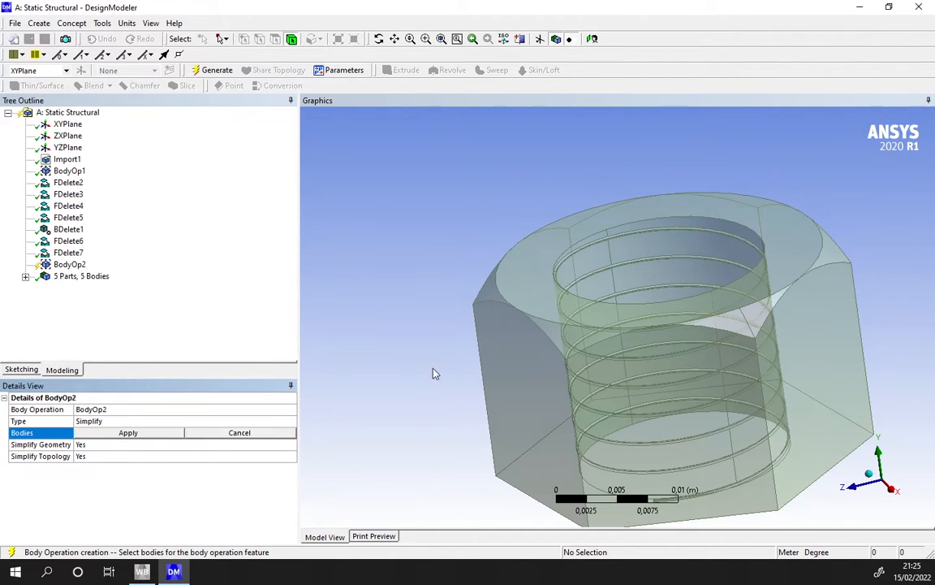
{"action": "left_click", "coordinate": [579, 351]}
{"action": "left_click", "coordinate": [115, 433]}
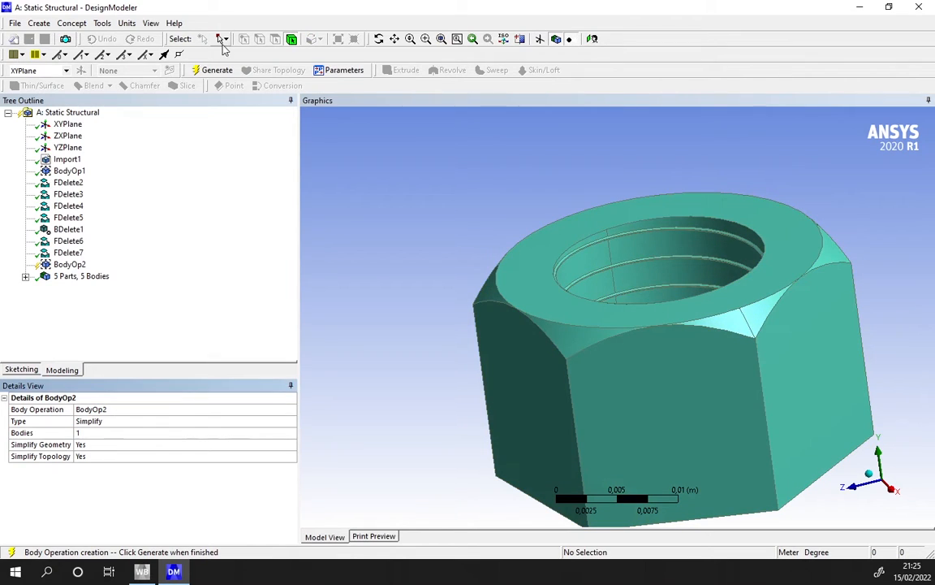
{"action": "left_click", "coordinate": [218, 70]}
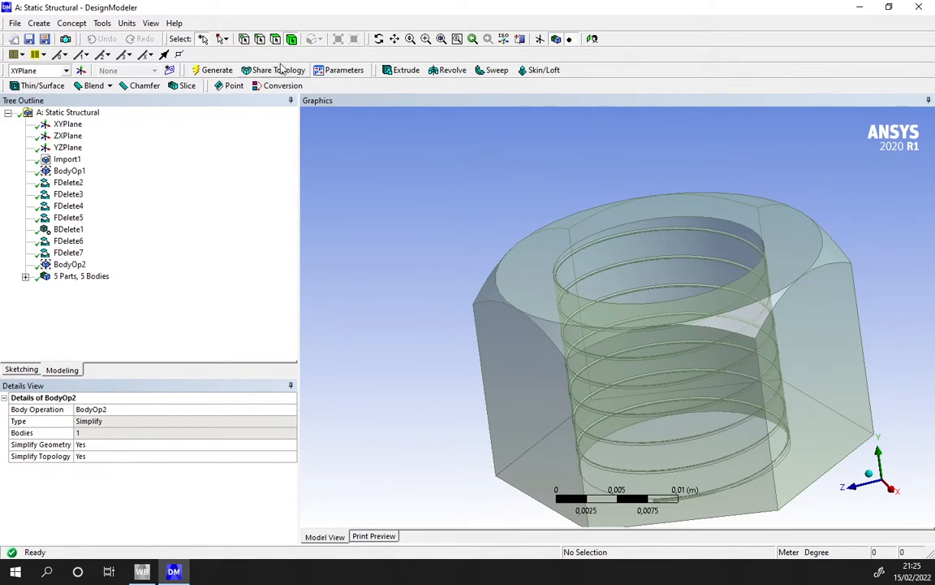
Select the Nut's thread groove faces at one end of the bore: the triangular end face and both long helical groove faces.
{"action": "scroll", "coordinate": [700, 222], "scroll_direction": "up", "scroll_amount": 3}
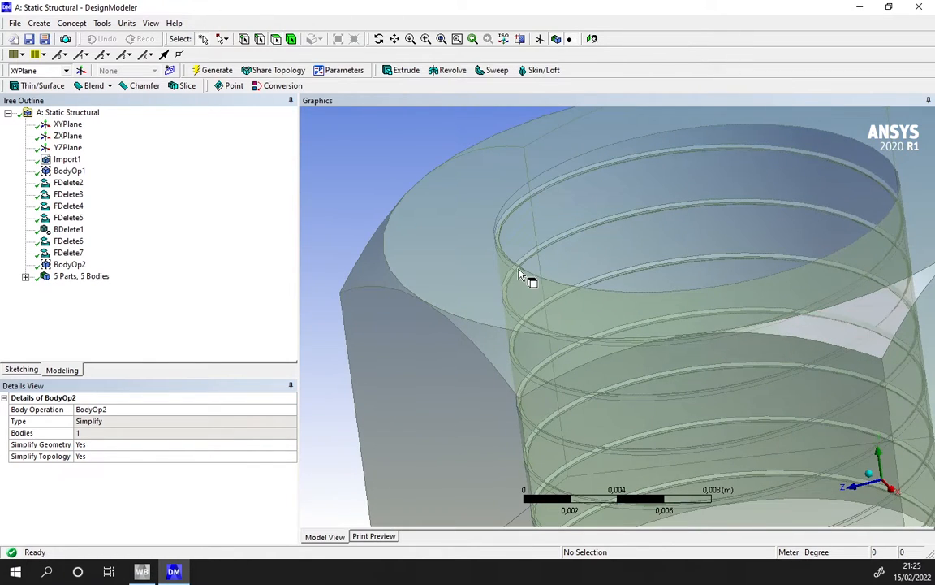
{"action": "middle_click_drag", "start_coordinate": [520, 274], "coordinate": [557, 374]}
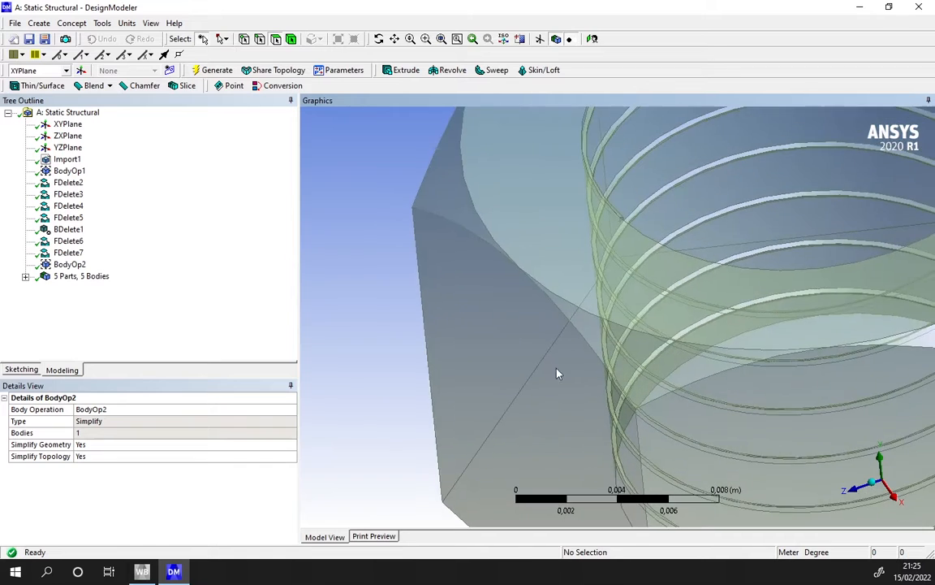
{"action": "scroll", "coordinate": [591, 303], "scroll_direction": "up", "scroll_amount": 10}
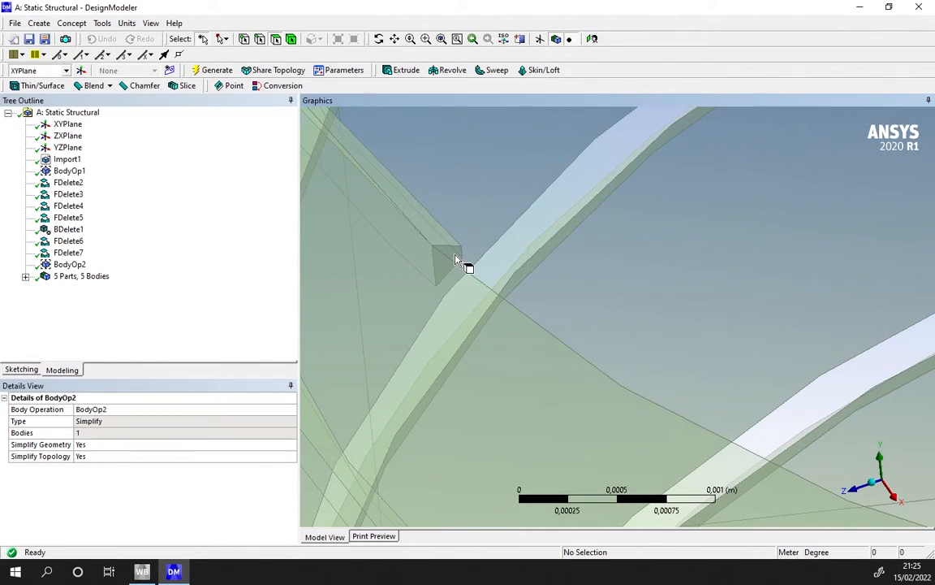
{"action": "left_click", "coordinate": [455, 260]}
{"action": "left_click", "coordinate": [443, 241], "text": "ctrl"}
{"action": "middle_click_drag", "start_coordinate": [480, 251], "coordinate": [464, 245]}
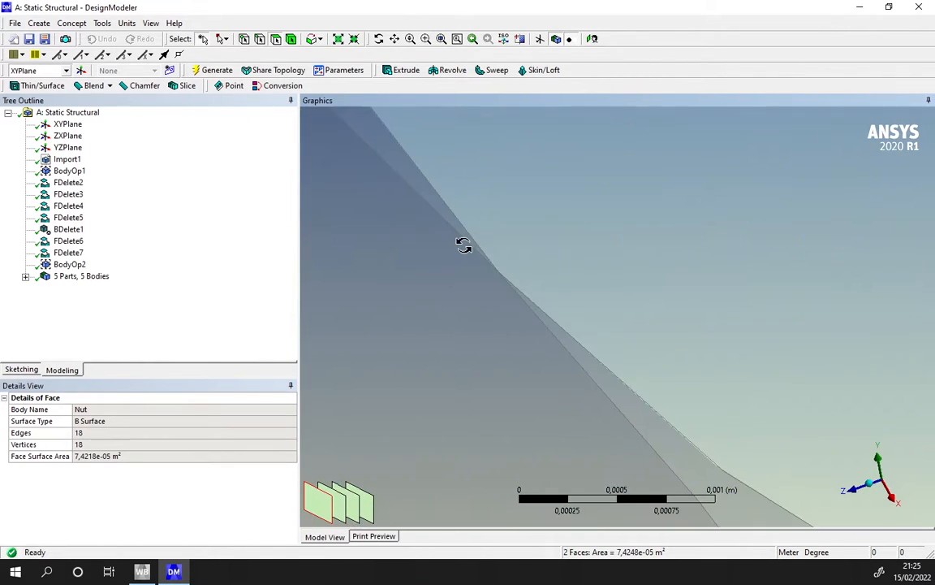
{"action": "scroll", "coordinate": [557, 226], "scroll_direction": "down", "scroll_amount": 10}
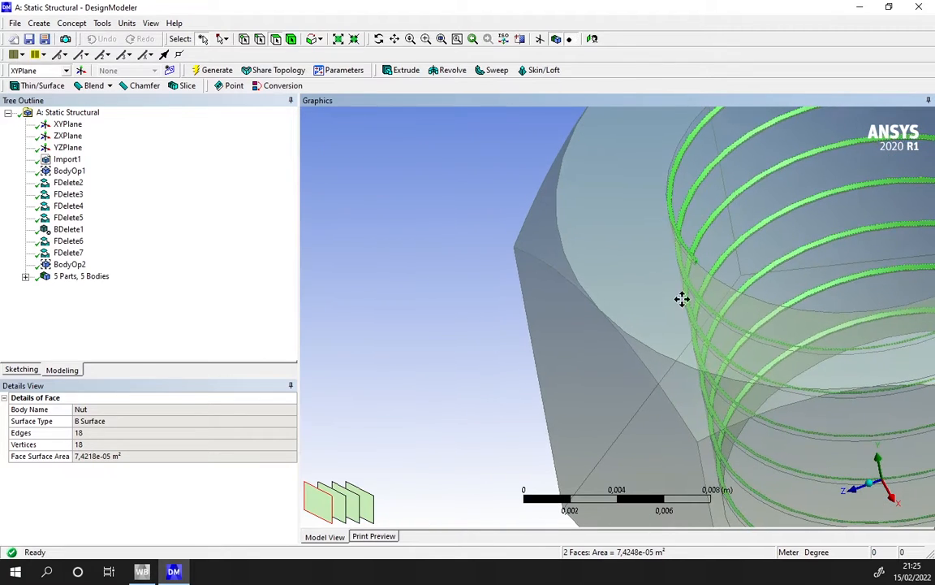
{"action": "scroll", "coordinate": [682, 299], "scroll_direction": "up", "scroll_amount": 5}
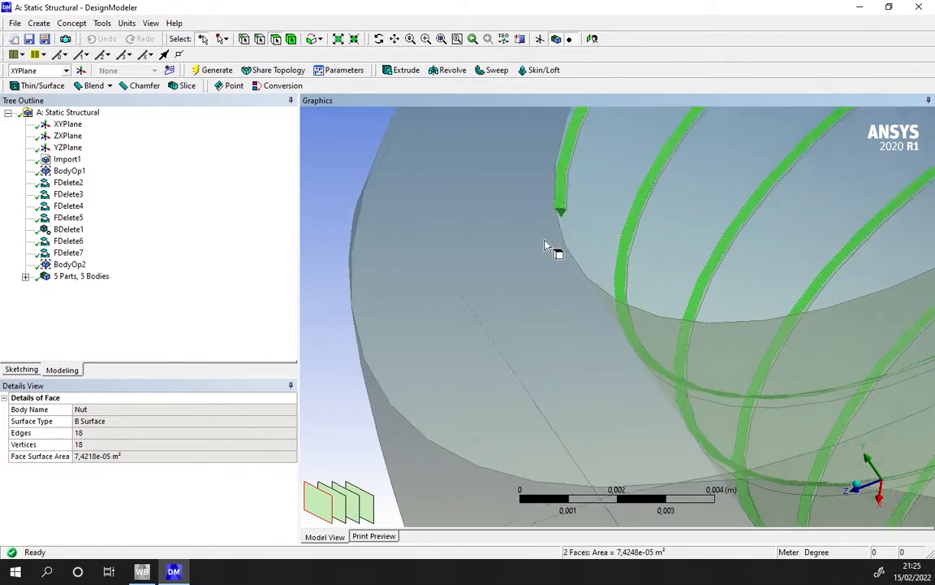
{"action": "scroll", "coordinate": [548, 247], "scroll_direction": "up", "scroll_amount": 5}
{"action": "left_click", "coordinate": [511, 262], "text": "ctrl"}
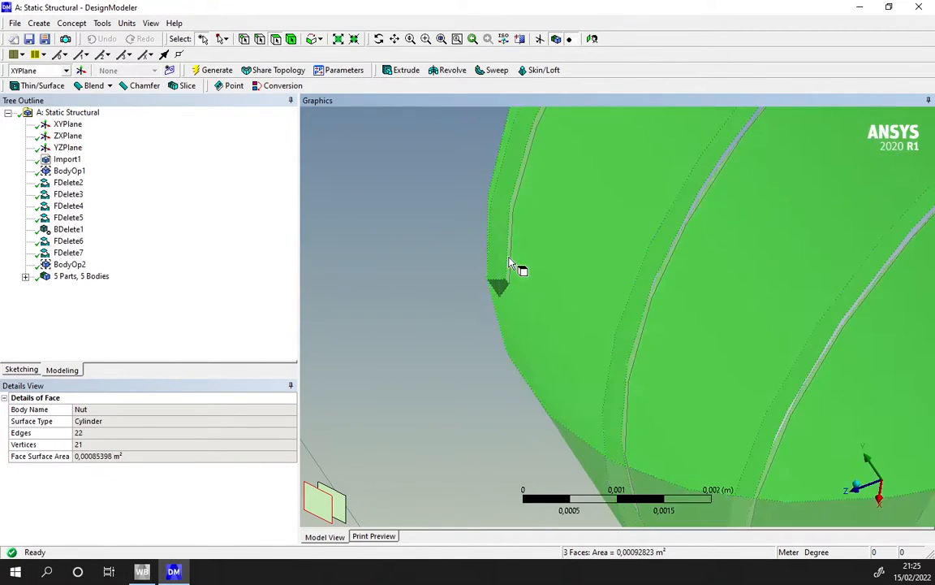
{"action": "left_click", "coordinate": [519, 278], "text": "ctrl"}
{"action": "left_click", "coordinate": [505, 270], "text": "ctrl"}
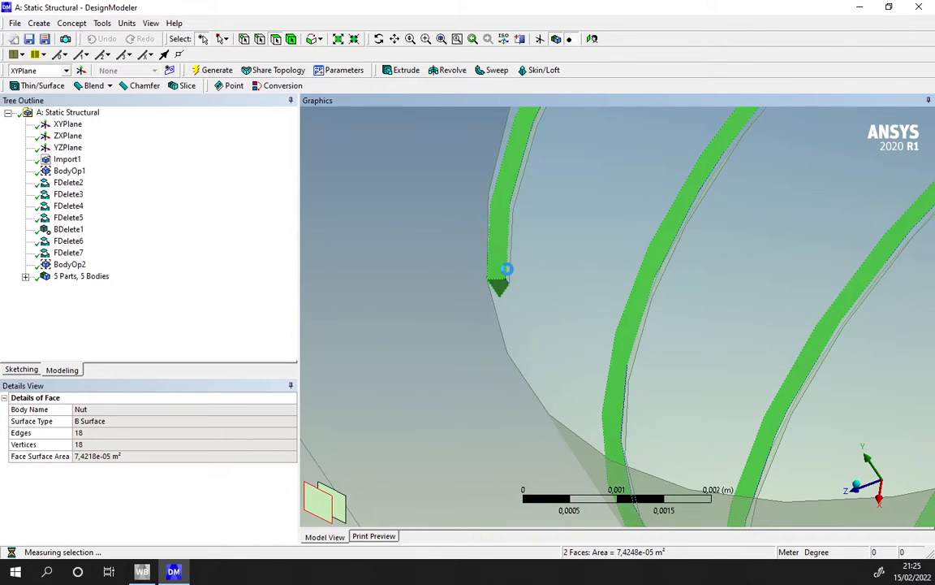
Add the narrow cylindrical thread groove face at the opposite end of the Nut's bore to the face selection.
{"action": "scroll", "coordinate": [559, 290], "scroll_direction": "down", "scroll_amount": 8}
{"action": "scroll", "coordinate": [576, 323], "scroll_direction": "down", "scroll_amount": 5}
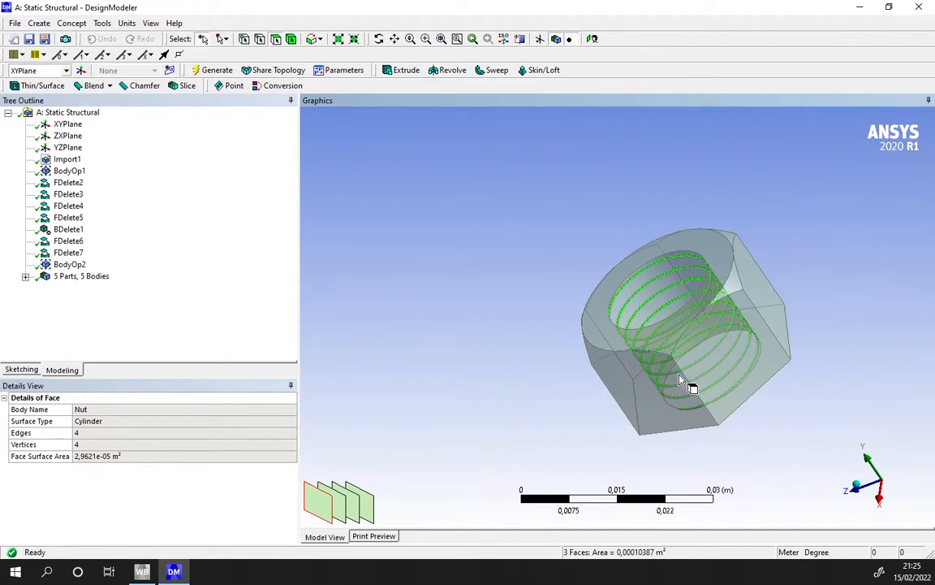
{"action": "middle_click_drag", "start_coordinate": [620, 353], "coordinate": [662, 279]}
{"action": "scroll", "coordinate": [662, 278], "scroll_direction": "up", "scroll_amount": 10}
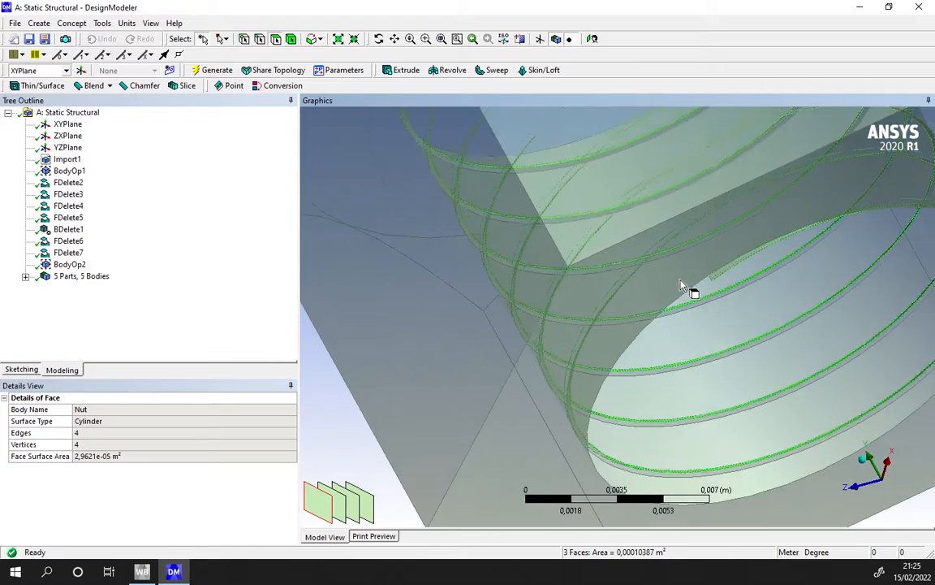
{"action": "scroll", "coordinate": [672, 312], "scroll_direction": "up", "scroll_amount": 5}
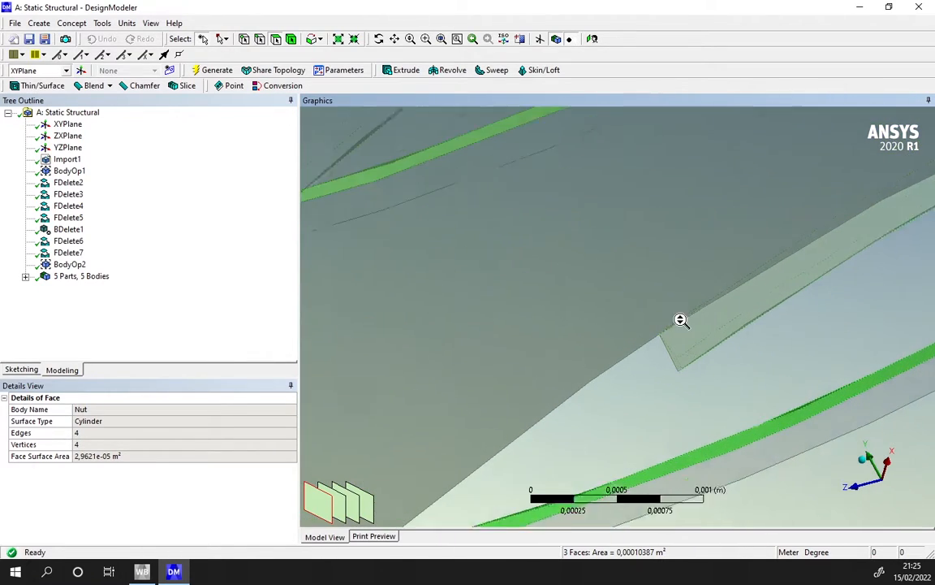
{"action": "left_click", "coordinate": [695, 322], "text": "ctrl"}
{"action": "middle_click_drag", "start_coordinate": [720, 366], "coordinate": [676, 367]}
{"action": "scroll", "coordinate": [654, 362], "scroll_direction": "down", "scroll_amount": 5}
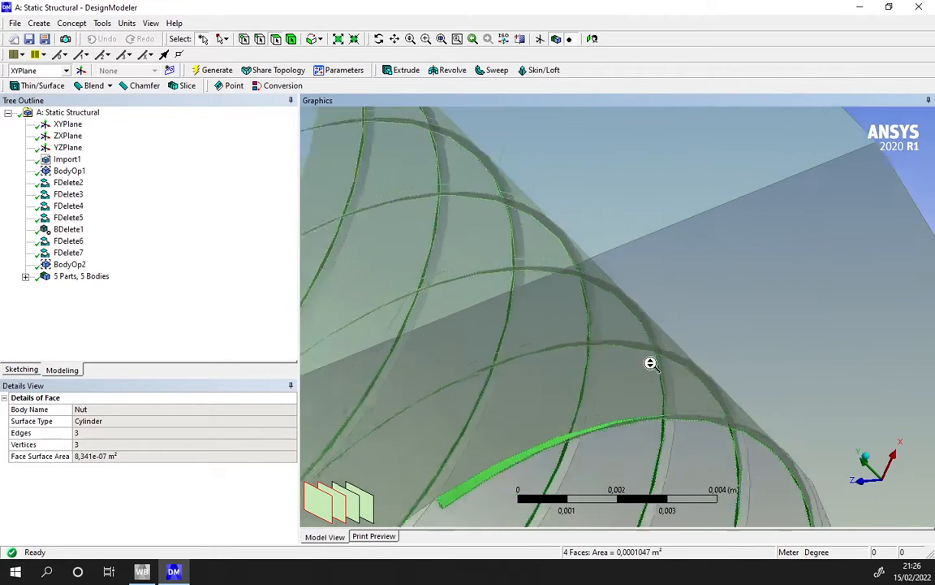
Add the small planar end face and the remaining helical groove face at this end of the Nut's thread to the selection.
{"action": "middle_click_drag", "start_coordinate": [596, 409], "coordinate": [723, 297], "text": "ctrl"}
{"action": "scroll", "coordinate": [608, 379], "scroll_direction": "up", "scroll_amount": 3}
{"action": "scroll", "coordinate": [608, 379], "scroll_direction": "up", "scroll_amount": 3}
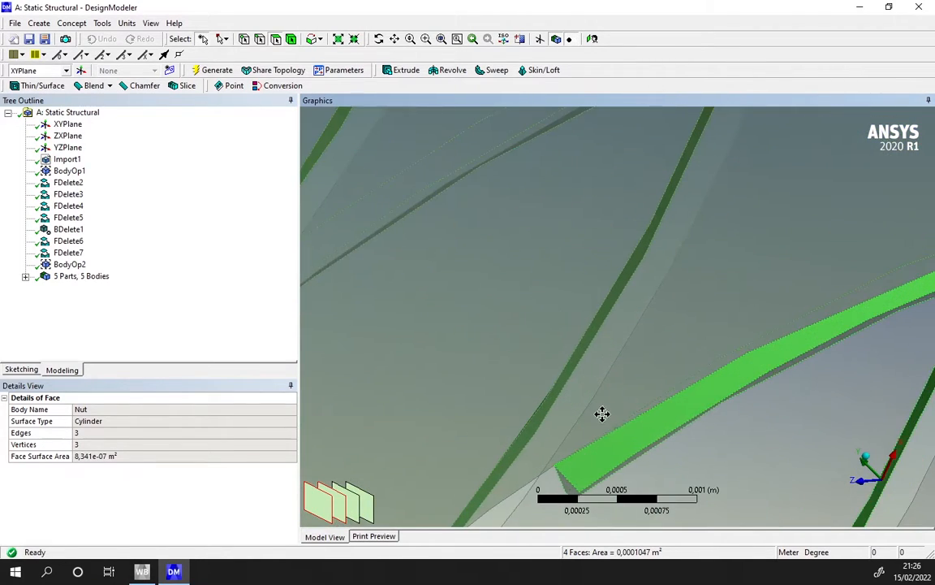
{"action": "middle_click_drag", "start_coordinate": [602, 414], "coordinate": [695, 259], "text": "ctrl"}
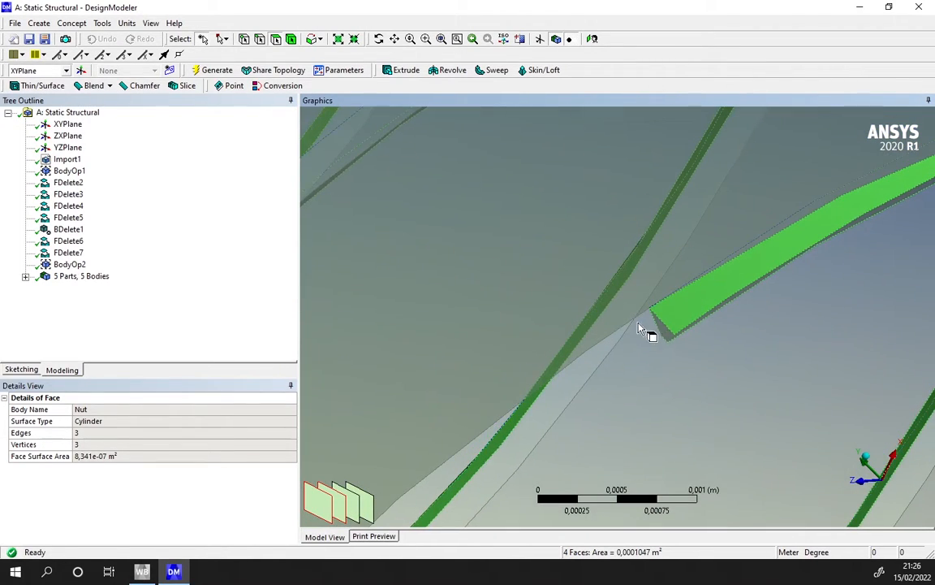
{"action": "left_click", "coordinate": [694, 328], "text": "ctrl"}
{"action": "left_click", "coordinate": [695, 328], "text": "ctrl"}
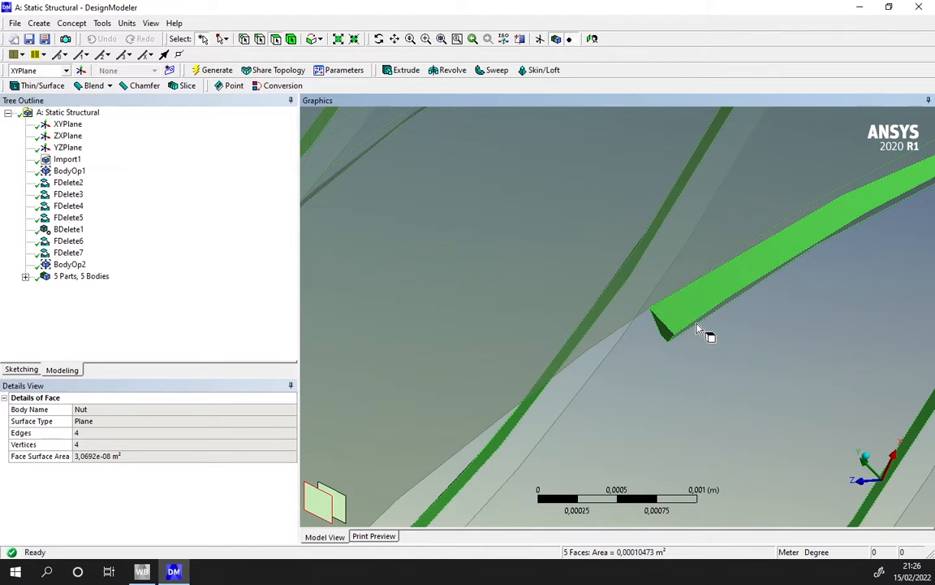
{"action": "left_click", "coordinate": [698, 329], "text": "ctrl"}
{"action": "left_click", "coordinate": [703, 348], "text": "ctrl"}
{"action": "scroll", "coordinate": [703, 344], "scroll_direction": "down", "scroll_amount": 6}
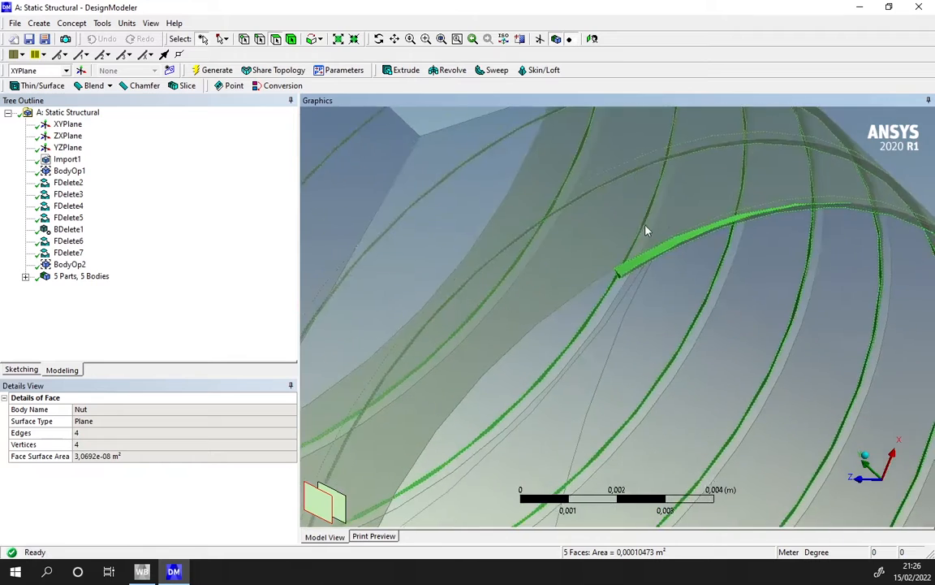
{"action": "scroll", "coordinate": [647, 231], "scroll_direction": "up", "scroll_amount": 5}
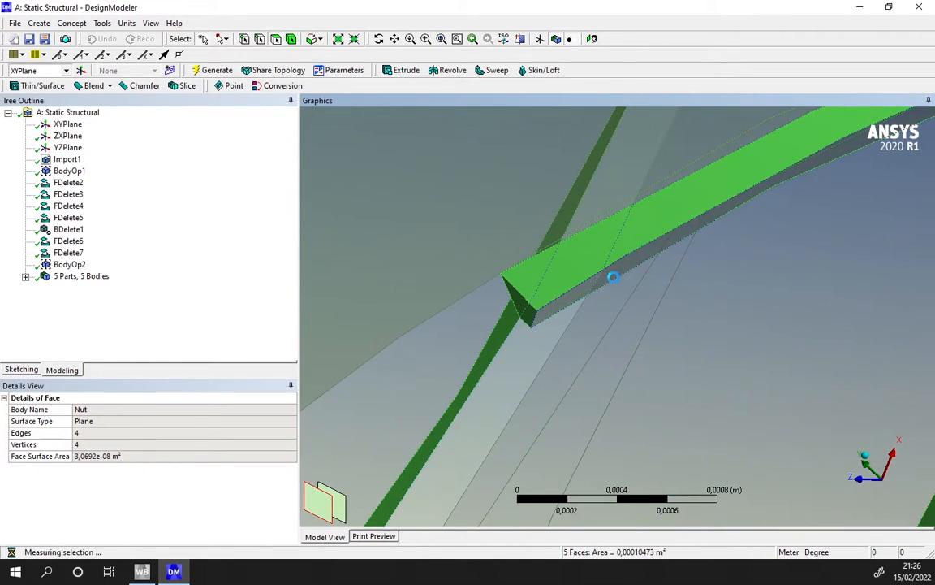
{"action": "scroll", "coordinate": [630, 295], "scroll_direction": "down", "scroll_amount": 12}
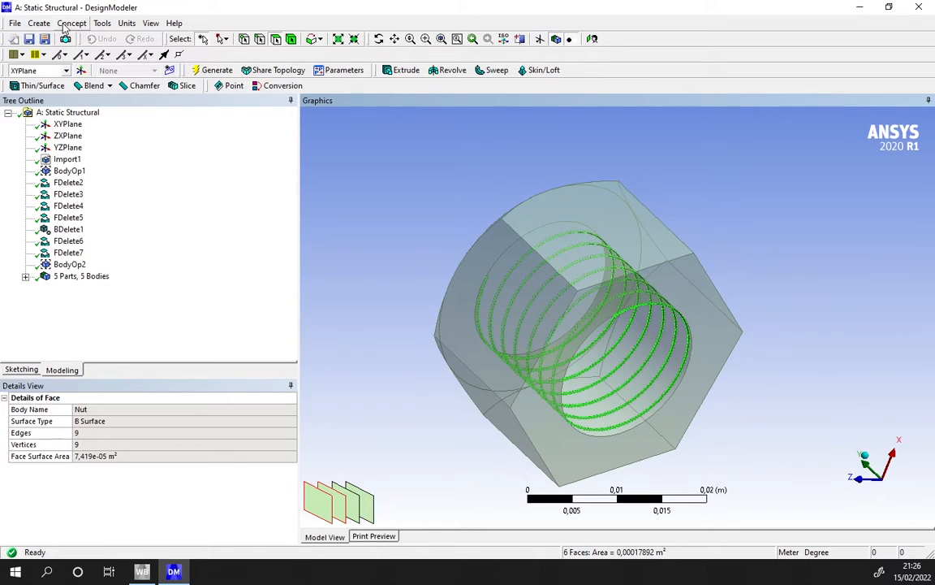
Remove the six selected thread groove faces from the Nut's bore with a Face Delete using Automatic healing.
{"action": "left_click", "coordinate": [39, 23]}
{"action": "mouse_move", "coordinate": [89, 248]}
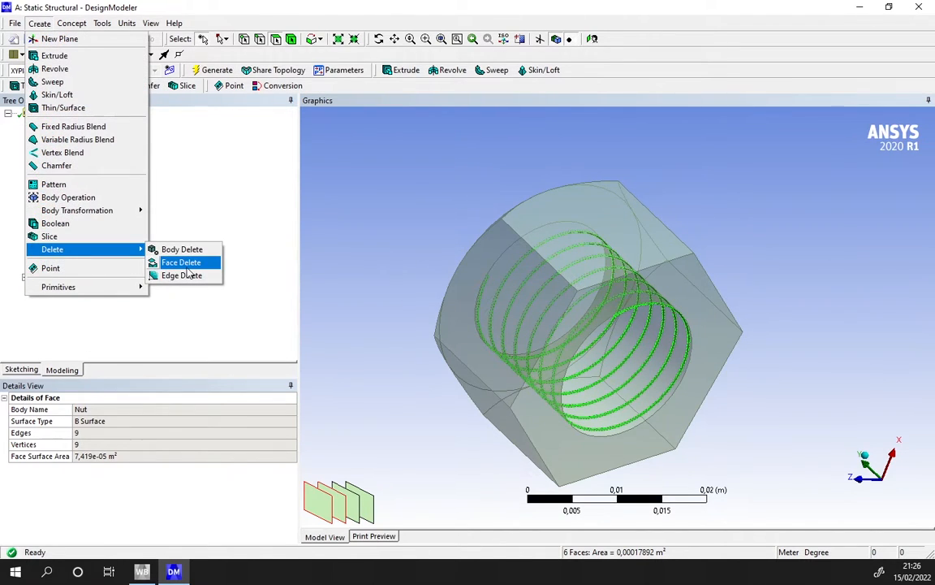
{"action": "left_click", "coordinate": [186, 268]}
{"action": "left_click", "coordinate": [147, 427]}
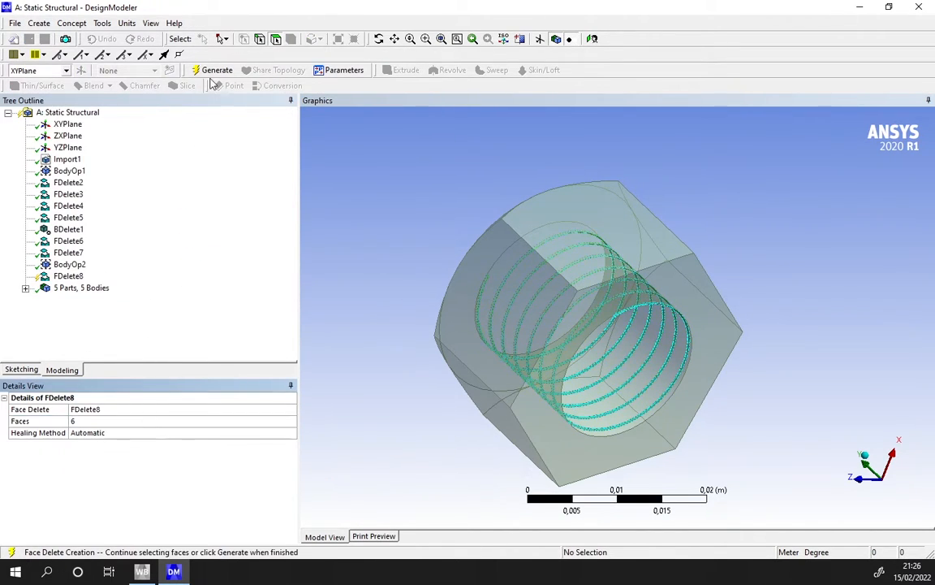
{"action": "left_click", "coordinate": [213, 69]}
{"action": "middle_click_drag", "start_coordinate": [719, 387], "coordinate": [633, 361]}
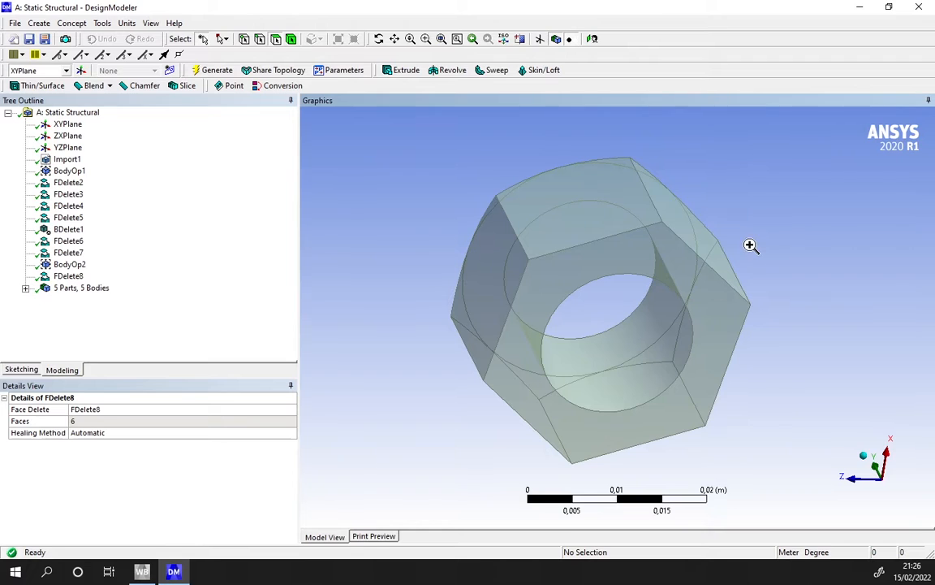
Show all bodies of the hitch assembly again.
{"action": "right_click", "coordinate": [749, 303]}
{"action": "left_click", "coordinate": [772, 414]}
{"action": "left_click_drag", "start_coordinate": [688, 397], "coordinate": [515, 330]}
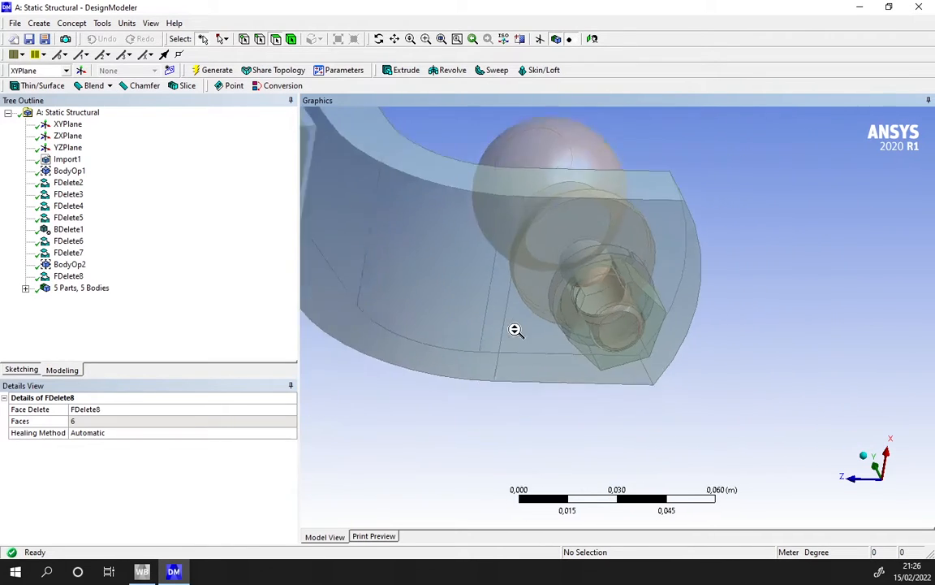
Examine from several angles how the HitchPin passes through the side holes of the square tube.
{"action": "middle_click_drag", "start_coordinate": [515, 330], "coordinate": [694, 349]}
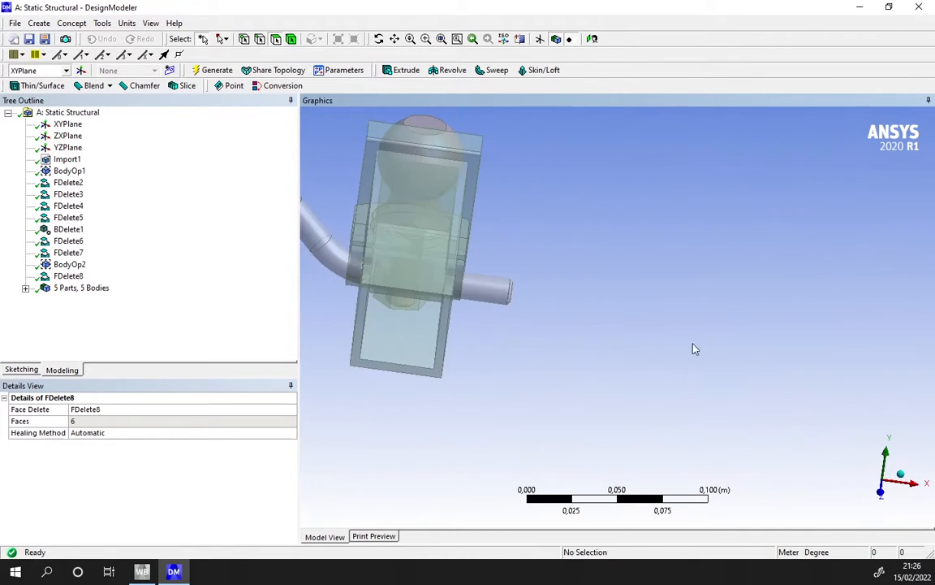
{"action": "middle_click_drag", "start_coordinate": [459, 335], "coordinate": [495, 298]}
{"action": "scroll", "coordinate": [495, 264], "scroll_direction": "up", "scroll_amount": 3}
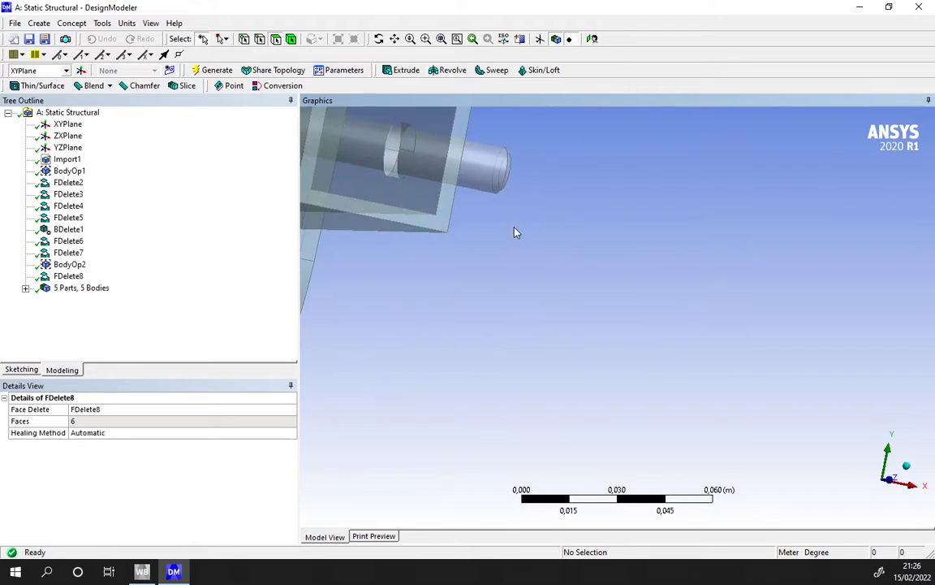
{"action": "middle_click_drag", "start_coordinate": [574, 279], "coordinate": [692, 302]}
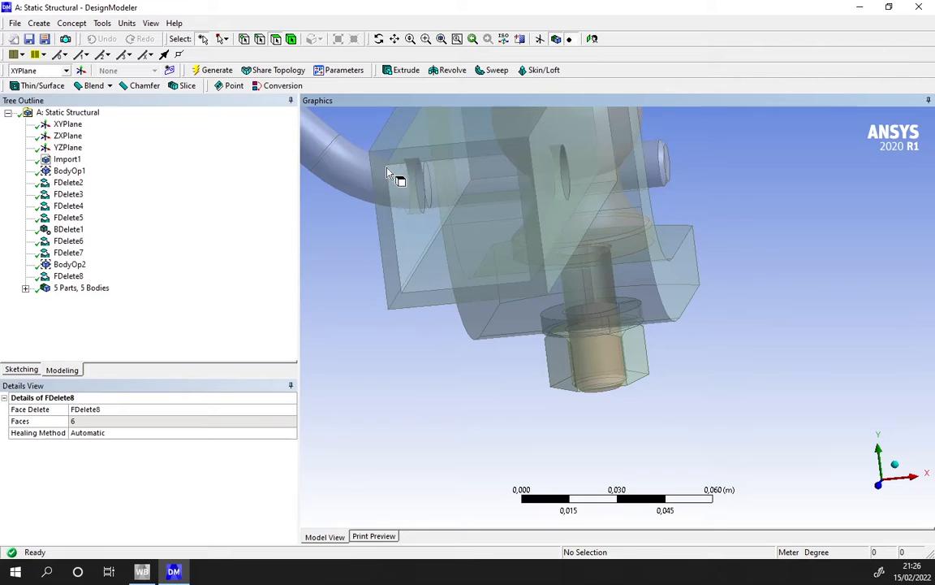
{"action": "middle_click_drag", "start_coordinate": [288, 156], "coordinate": [436, 217]}
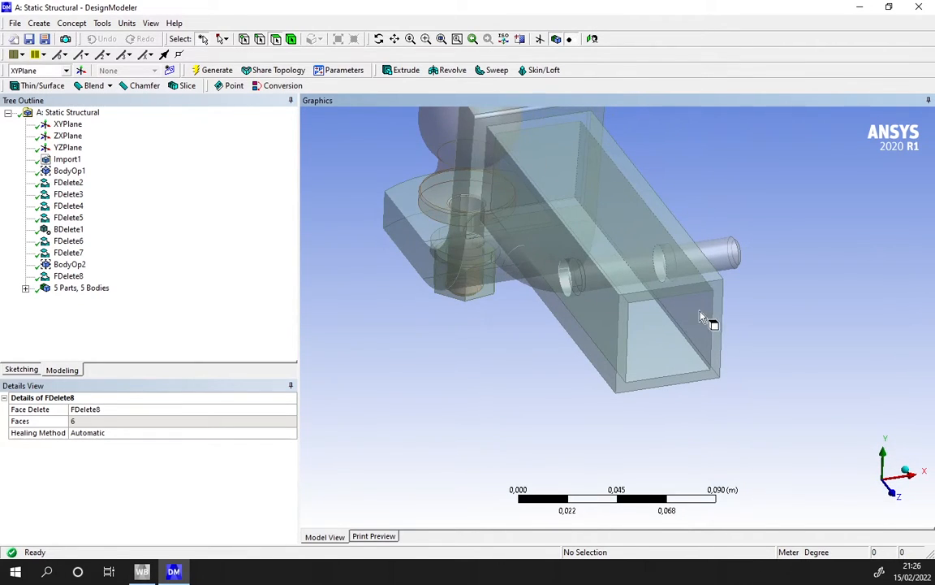
{"action": "middle_click_drag", "start_coordinate": [702, 316], "coordinate": [632, 321]}
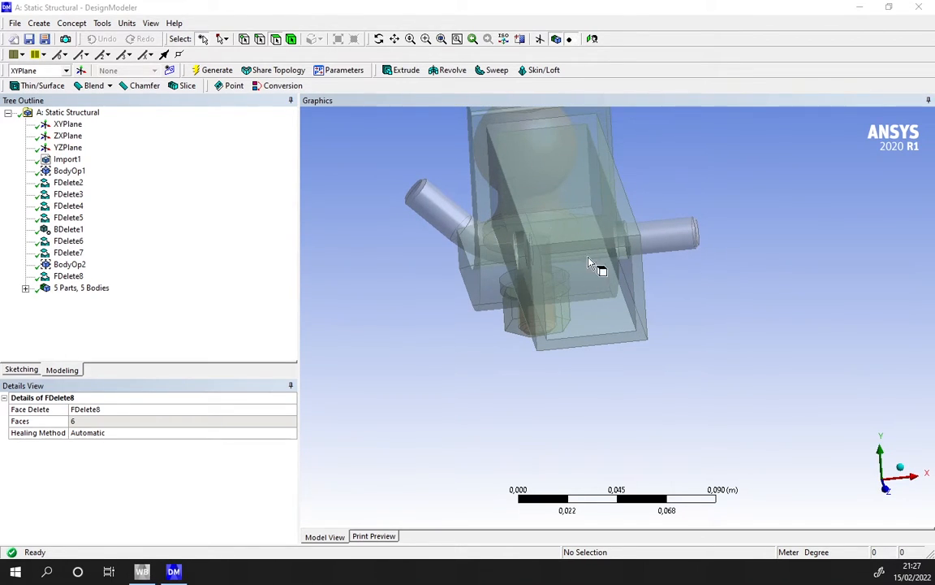
{"action": "mouse_move", "coordinate": [559, 279]}
{"action": "middle_mouse_down"}
{"action": "mouse_move", "coordinate": [567, 282]}
{"action": "mouse_move", "coordinate": [560, 260]}
{"action": "middle_mouse_up"}
{"action": "scroll", "coordinate": [589, 197], "scroll_direction": "up", "scroll_amount": 3}
{"action": "middle_click_drag", "start_coordinate": [587, 190], "coordinate": [631, 341], "text": "ctrl"}
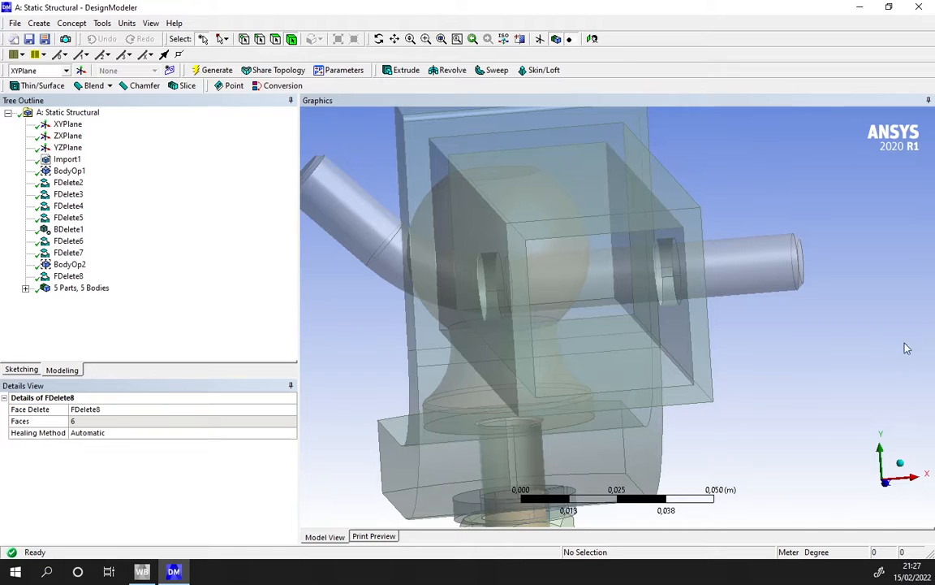
Examine the HitchPin's straight cylindrical face where it crosses the tube's side walls, starting from the view along the Z axis.
{"action": "left_click", "coordinate": [885, 485]}
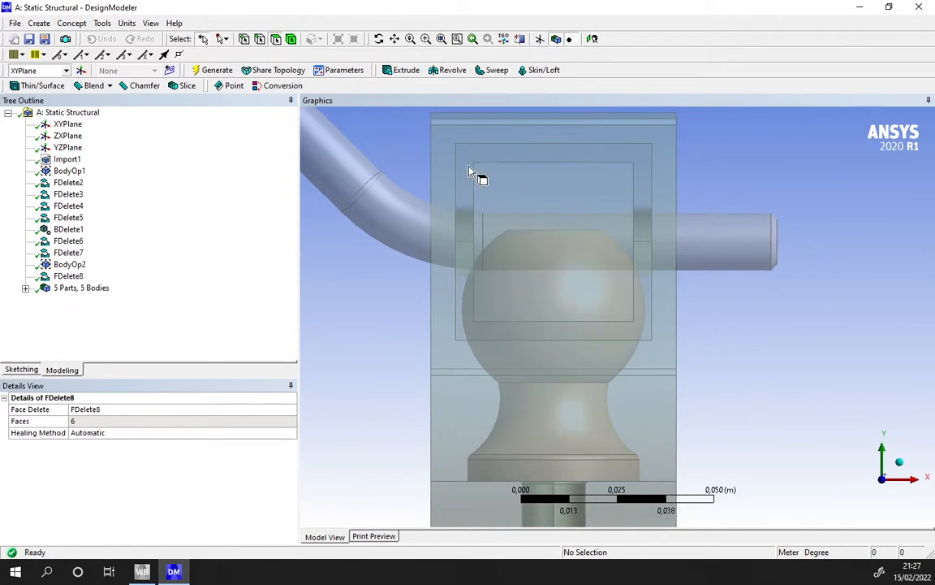
{"action": "left_click", "coordinate": [514, 220]}
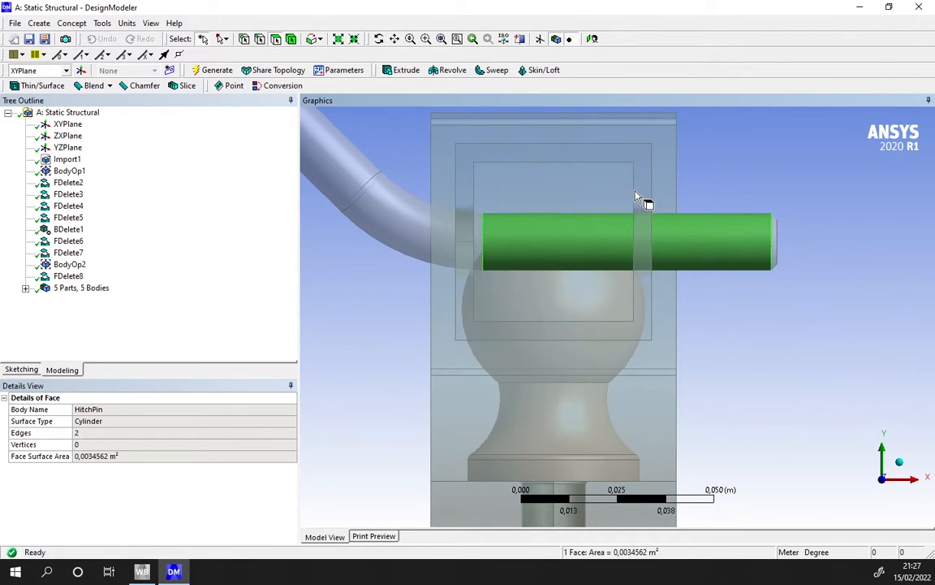
{"action": "left_click", "coordinate": [635, 278]}
{"action": "left_click", "coordinate": [632, 270]}
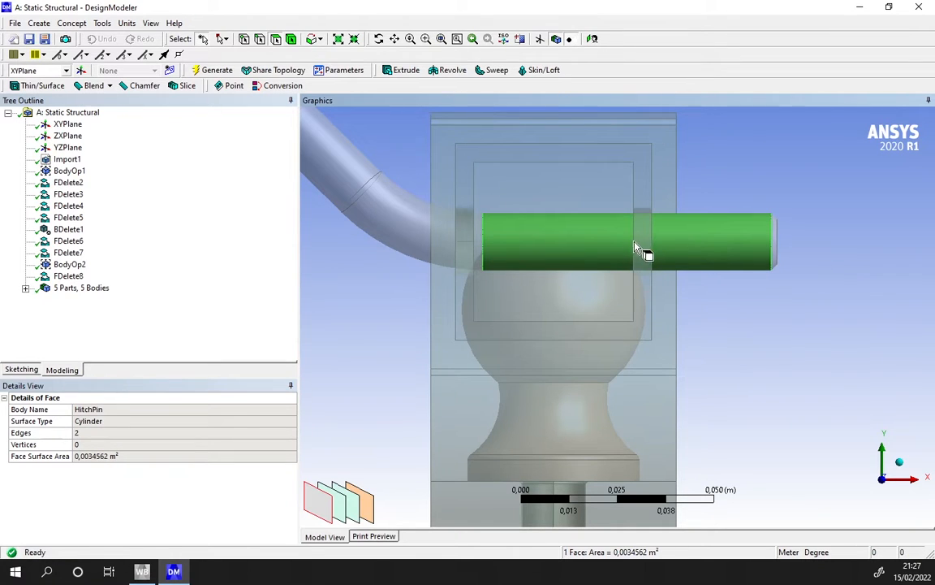
{"action": "middle_click_drag", "start_coordinate": [626, 265], "coordinate": [646, 267]}
{"action": "scroll", "coordinate": [707, 302], "scroll_direction": "up", "scroll_amount": 2}
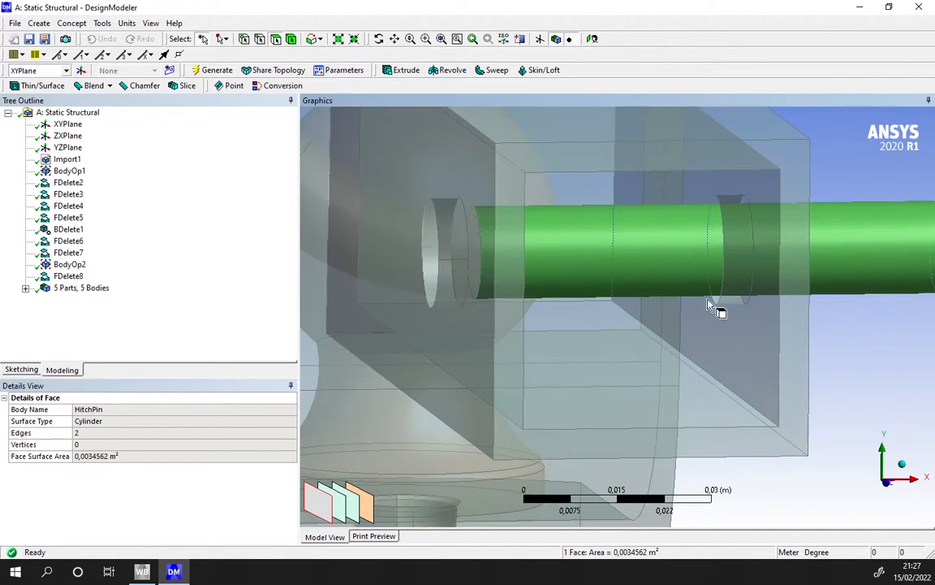
{"action": "middle_click_drag", "start_coordinate": [708, 299], "coordinate": [704, 317], "text": "ctrl"}
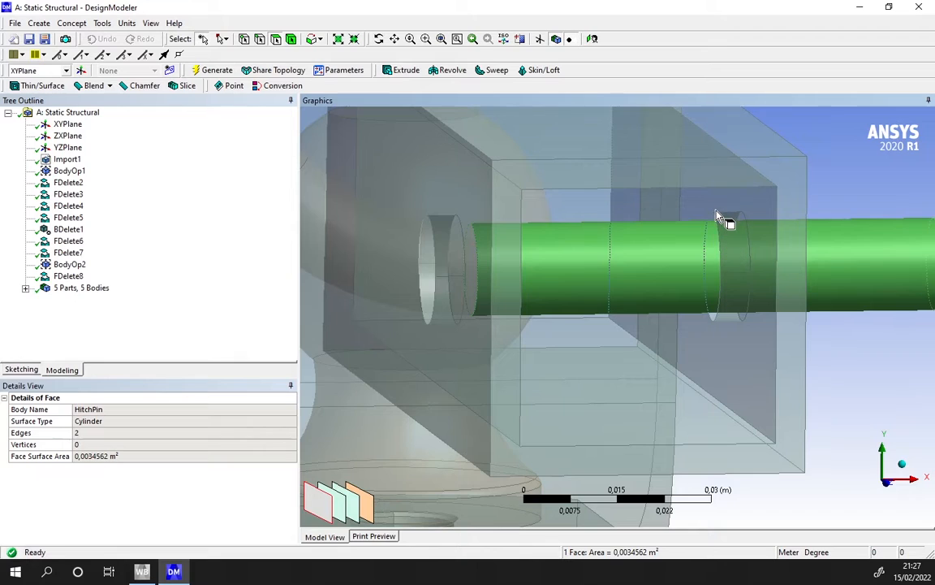
Imprint the two edges of one tube hole's rim onto the HitchPin's straight cylindrical face with an Edges On Face Projection.
{"action": "left_click", "coordinate": [258, 40]}
{"action": "left_click", "coordinate": [728, 248]}
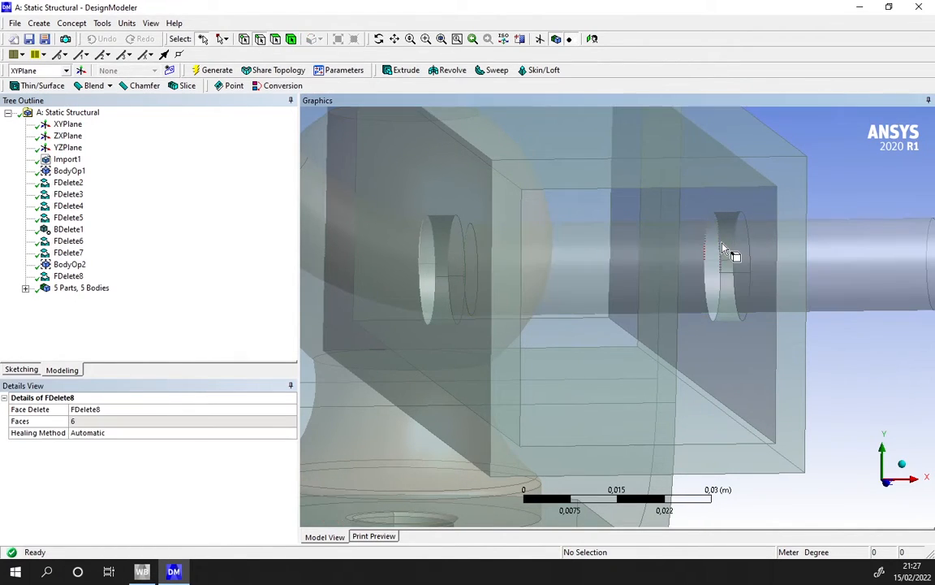
{"action": "left_click", "coordinate": [725, 313], "text": "ctrl"}
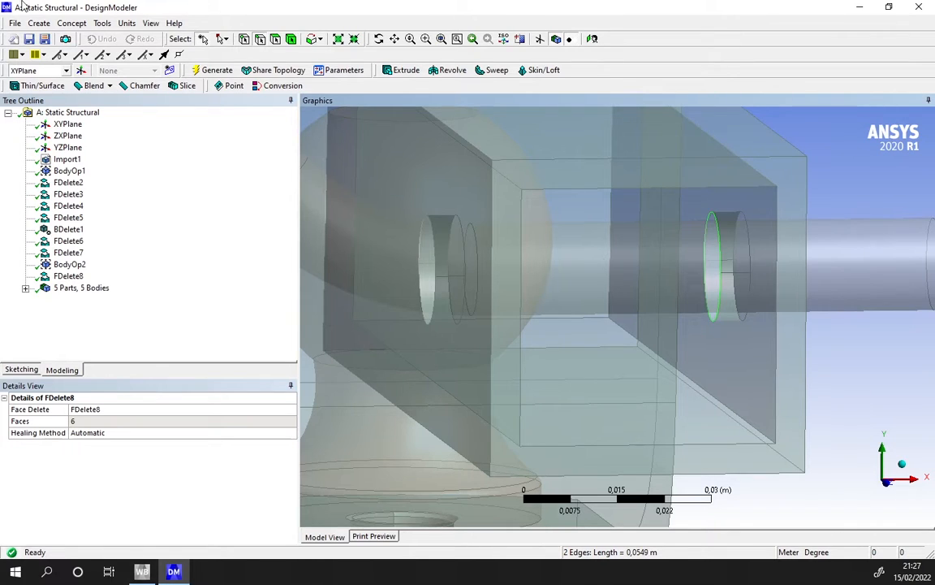
{"action": "left_click", "coordinate": [39, 23]}
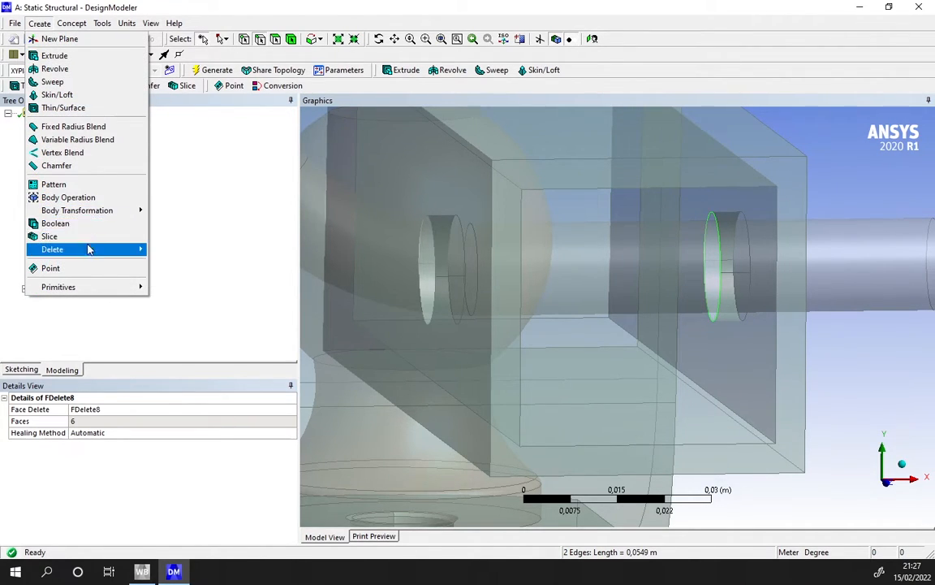
{"action": "mouse_move", "coordinate": [90, 253]}
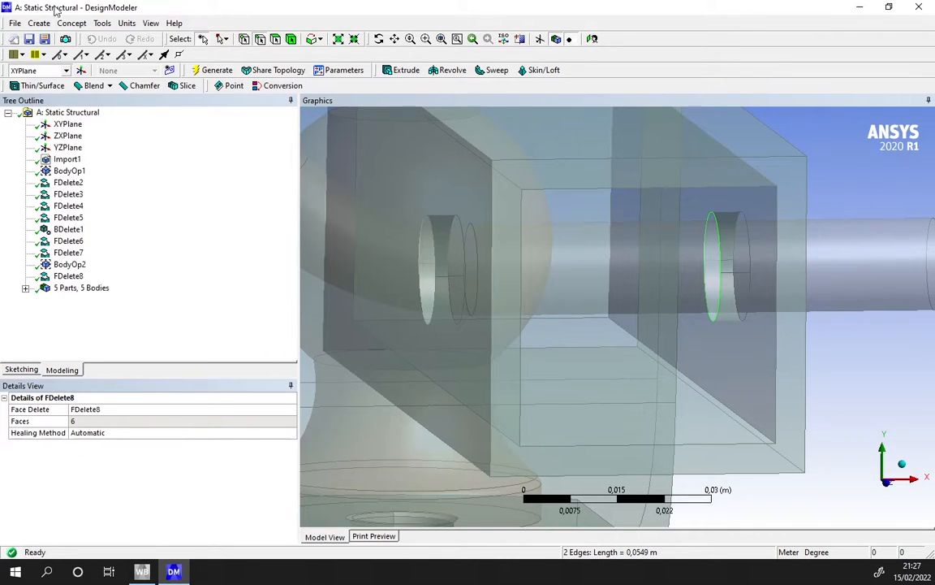
{"action": "mouse_move", "coordinate": [98, 26]}
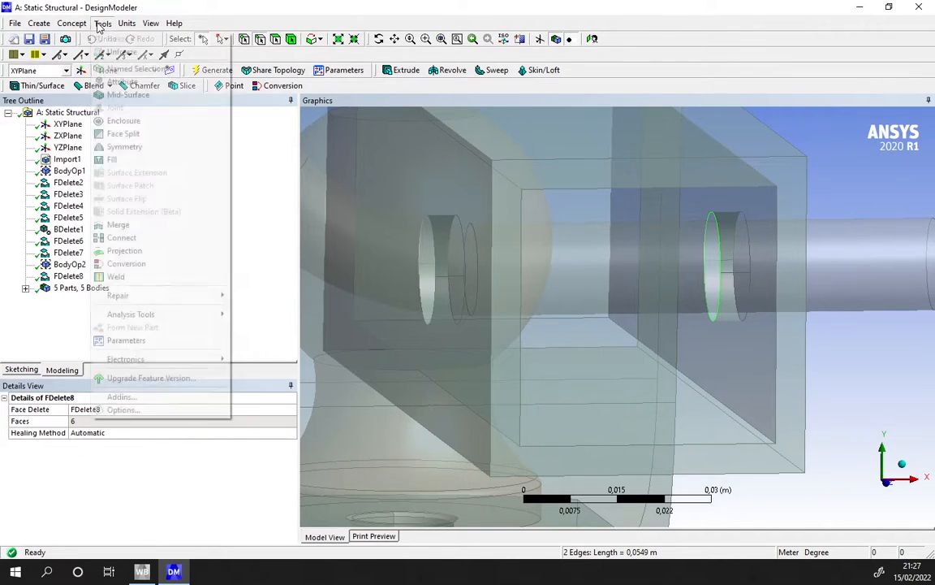
{"action": "left_click", "coordinate": [124, 251]}
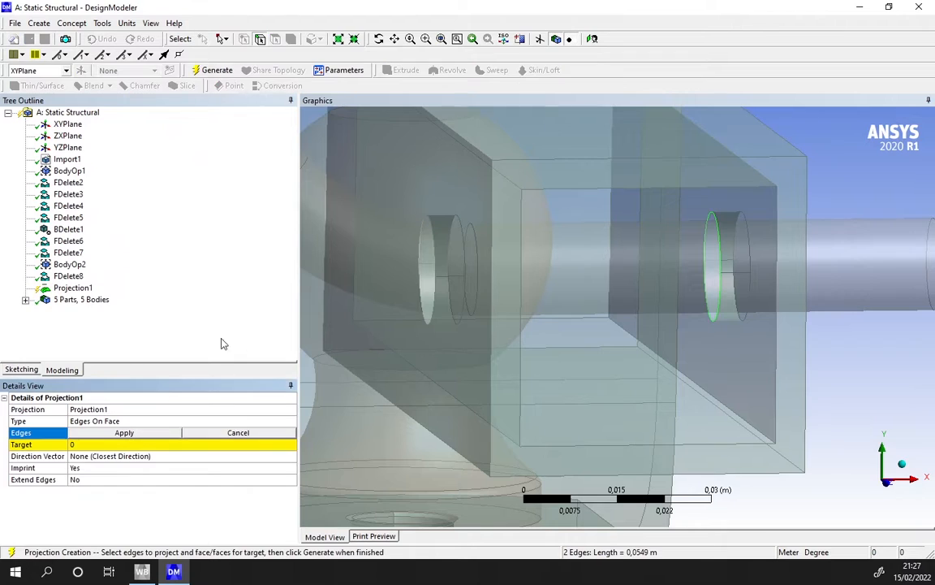
{"action": "left_click", "coordinate": [124, 433]}
{"action": "left_click", "coordinate": [121, 444]}
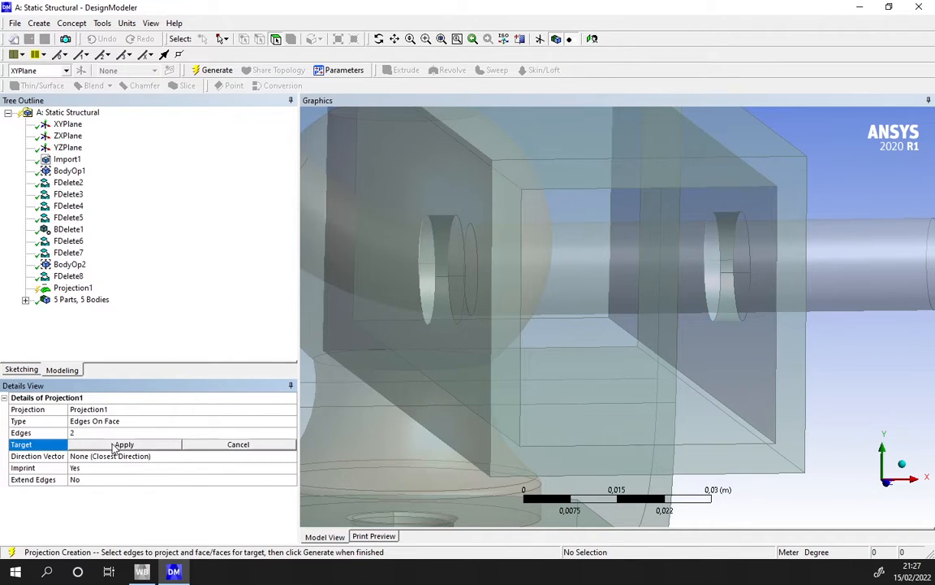
{"action": "left_click", "coordinate": [673, 252]}
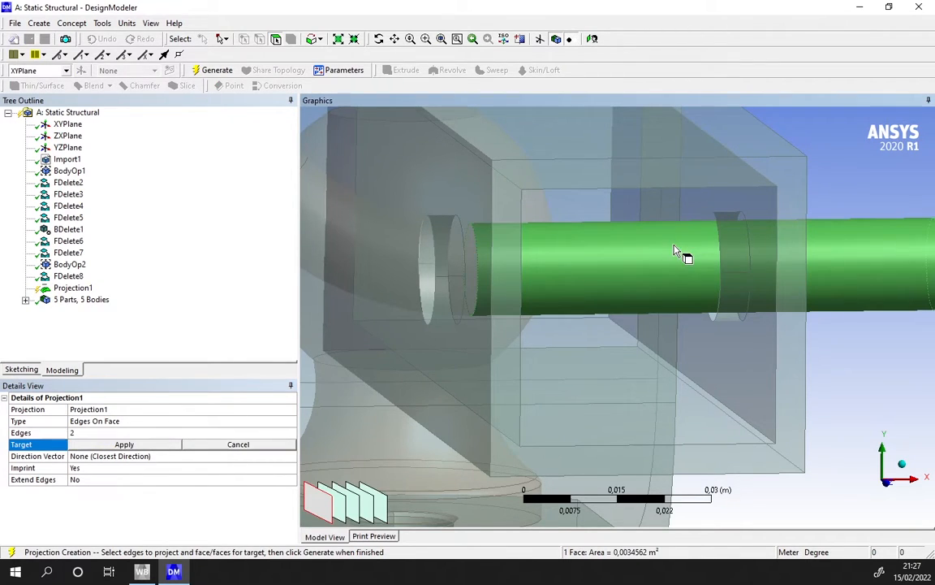
{"action": "left_click", "coordinate": [125, 445]}
{"action": "left_click", "coordinate": [207, 70]}
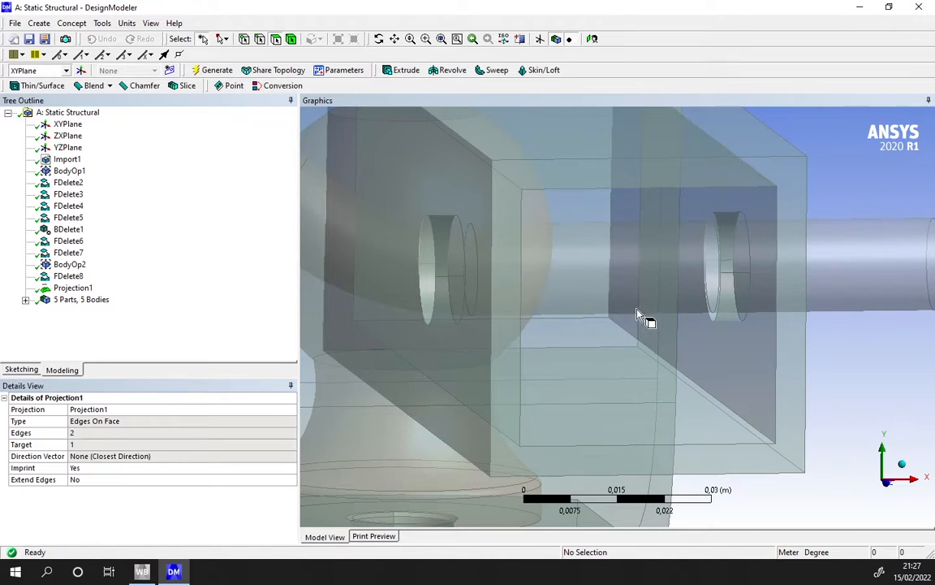
{"action": "middle_click_drag", "start_coordinate": [602, 305], "coordinate": [584, 340]}
{"action": "middle_click_drag", "start_coordinate": [437, 328], "coordinate": [666, 328], "text": "ctrl"}
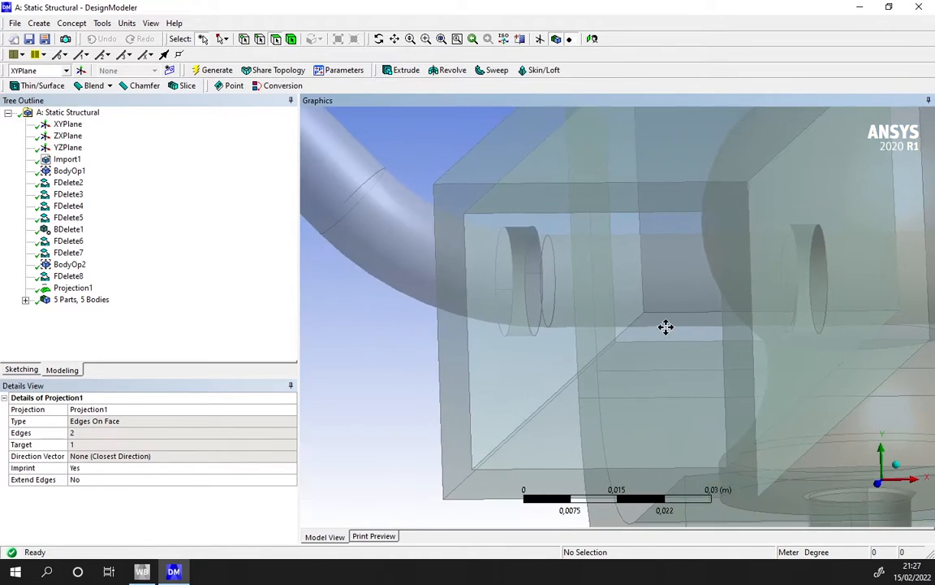
Imprint the two inner rim edges of the tube hole near the bend onto the HitchPin's curved face with an Edges On Face Projection.
{"action": "scroll", "coordinate": [508, 252], "scroll_direction": "up", "scroll_amount": 3}
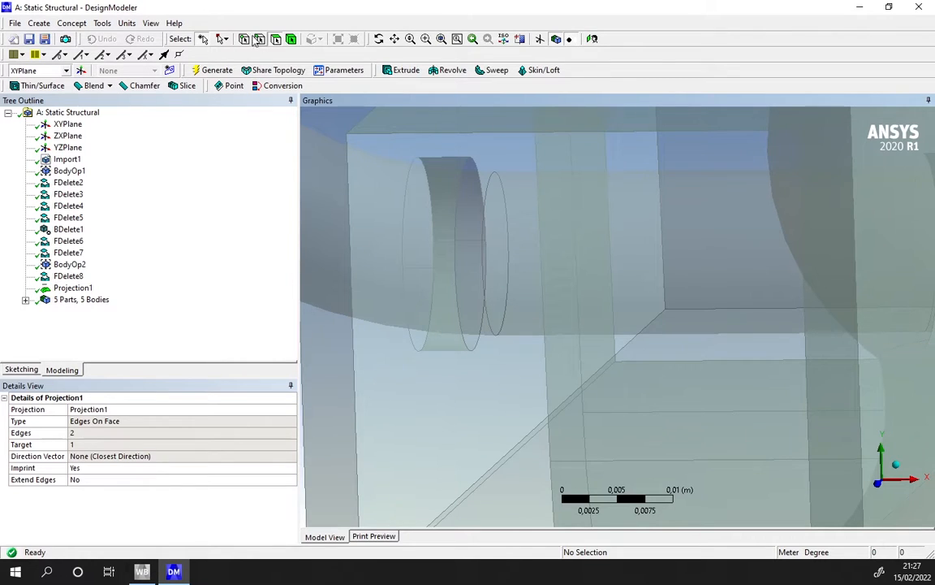
{"action": "left_click", "coordinate": [477, 176]}
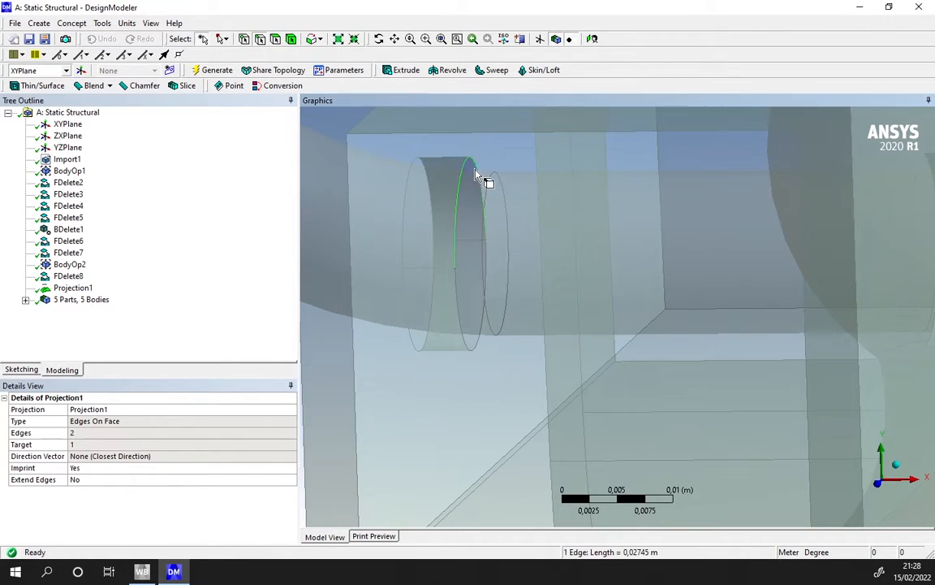
{"action": "left_click", "coordinate": [469, 350], "text": "ctrl"}
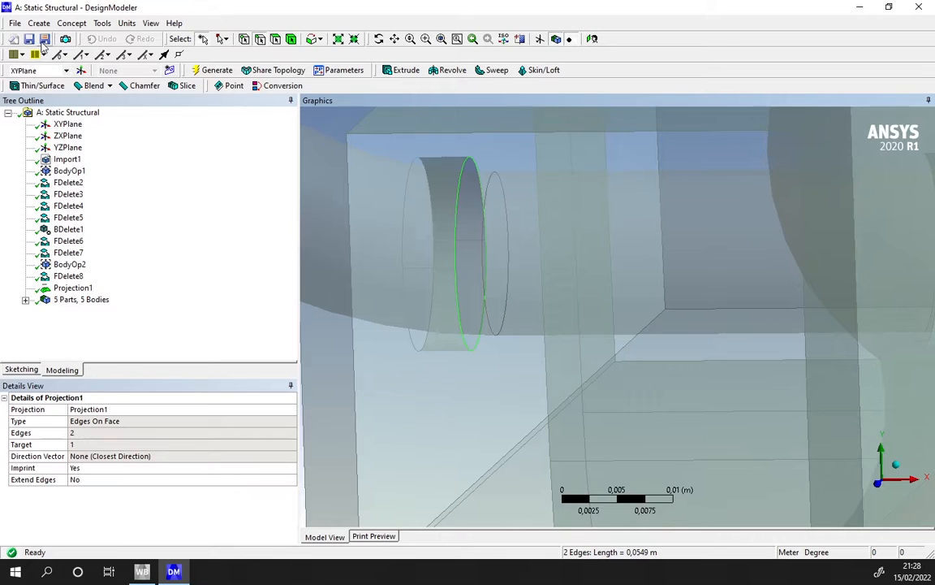
{"action": "left_click", "coordinate": [102, 23]}
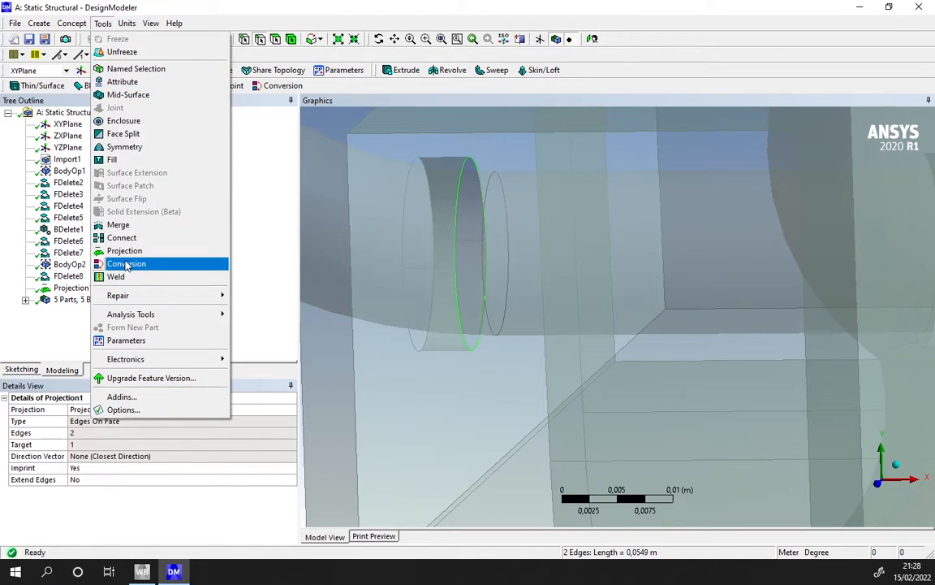
{"action": "left_click", "coordinate": [132, 253]}
{"action": "left_click", "coordinate": [119, 434]}
{"action": "left_click", "coordinate": [119, 453]}
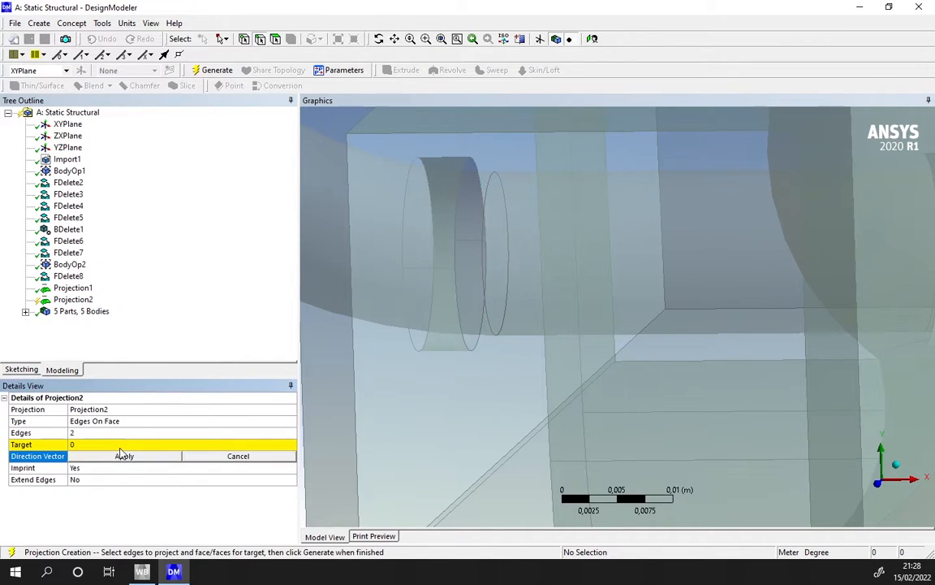
{"action": "left_click", "coordinate": [119, 446]}
{"action": "left_click", "coordinate": [470, 275]}
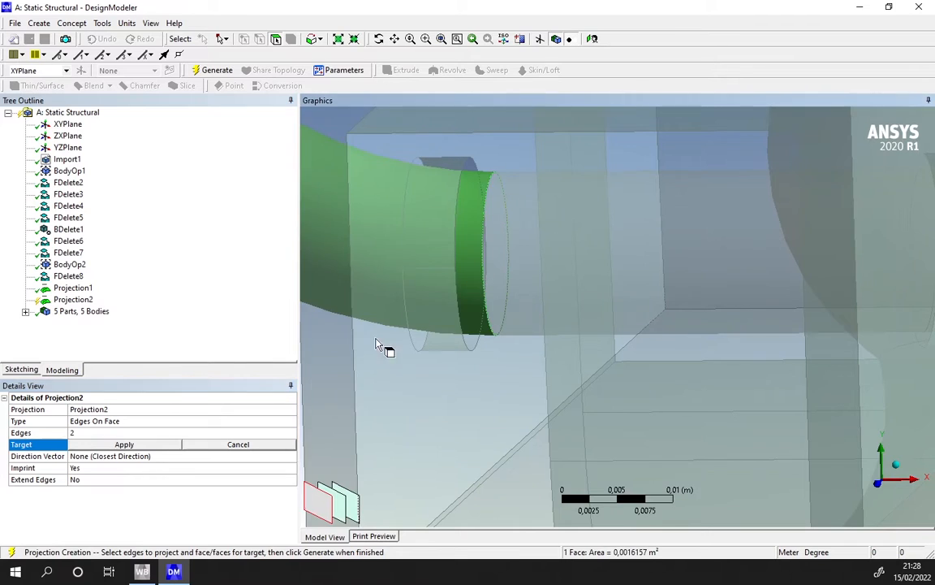
{"action": "left_click", "coordinate": [124, 444]}
{"action": "left_click", "coordinate": [197, 70]}
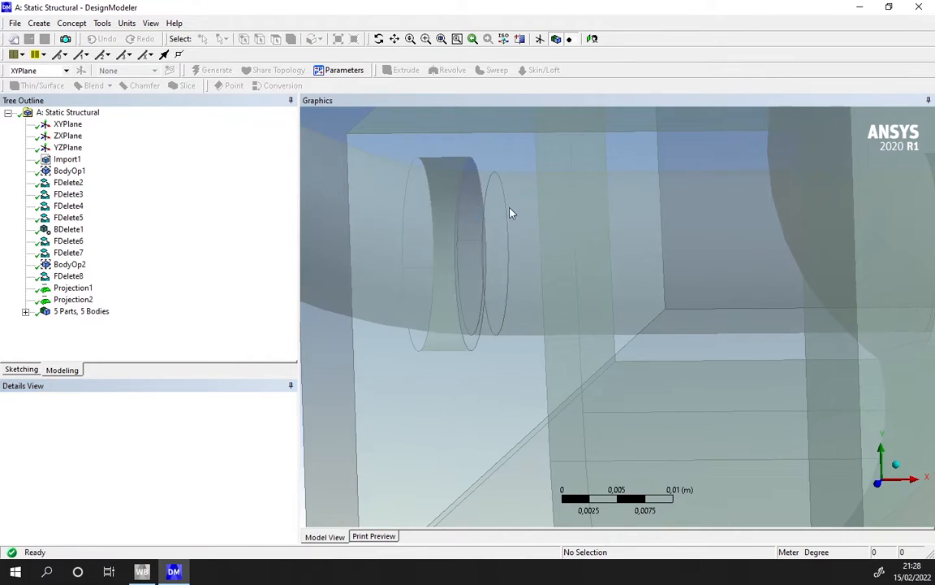
Examine the HitchPin's cylindrical face between the tube walls, using the view along the Z axis.
{"action": "scroll", "coordinate": [509, 211], "scroll_direction": "down", "scroll_amount": 3}
{"action": "left_click", "coordinate": [624, 228]}
{"action": "left_click", "coordinate": [691, 312]}
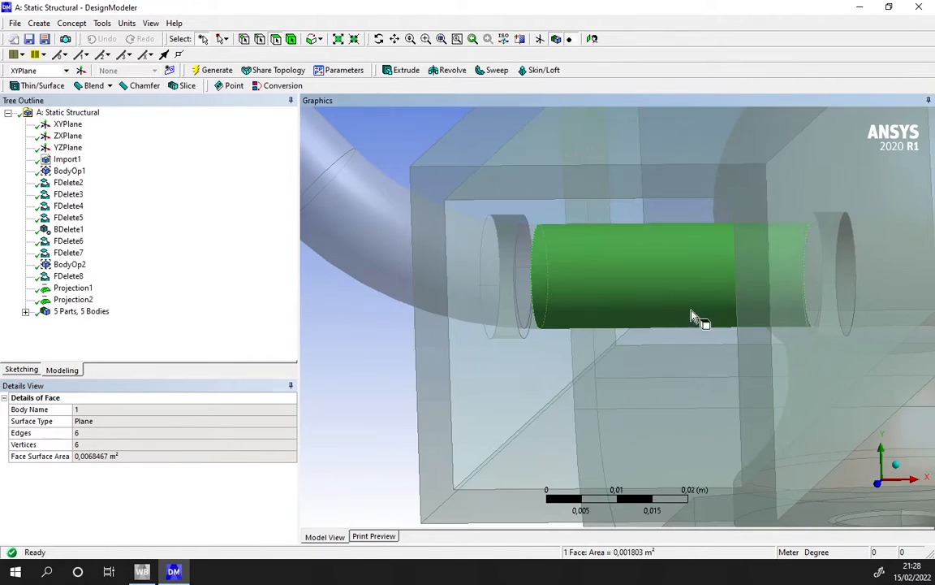
{"action": "left_click", "coordinate": [878, 484]}
{"action": "scroll", "coordinate": [764, 213], "scroll_direction": "down", "scroll_amount": 3}
{"action": "middle_click_drag", "start_coordinate": [765, 212], "coordinate": [582, 286], "text": "ctrl"}
{"action": "scroll", "coordinate": [645, 292], "scroll_direction": "up", "scroll_amount": 4}
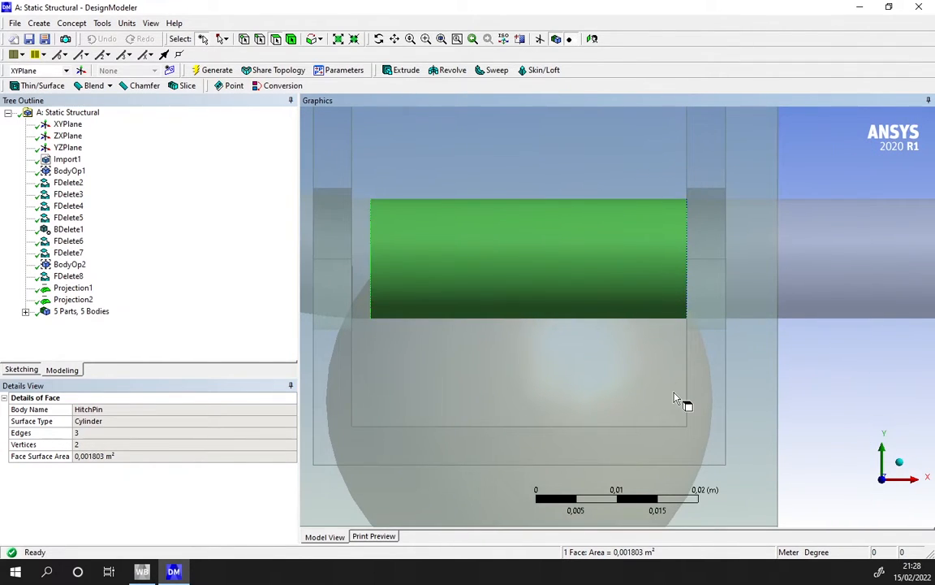
{"action": "scroll", "coordinate": [566, 280], "scroll_direction": "down", "scroll_amount": 5}
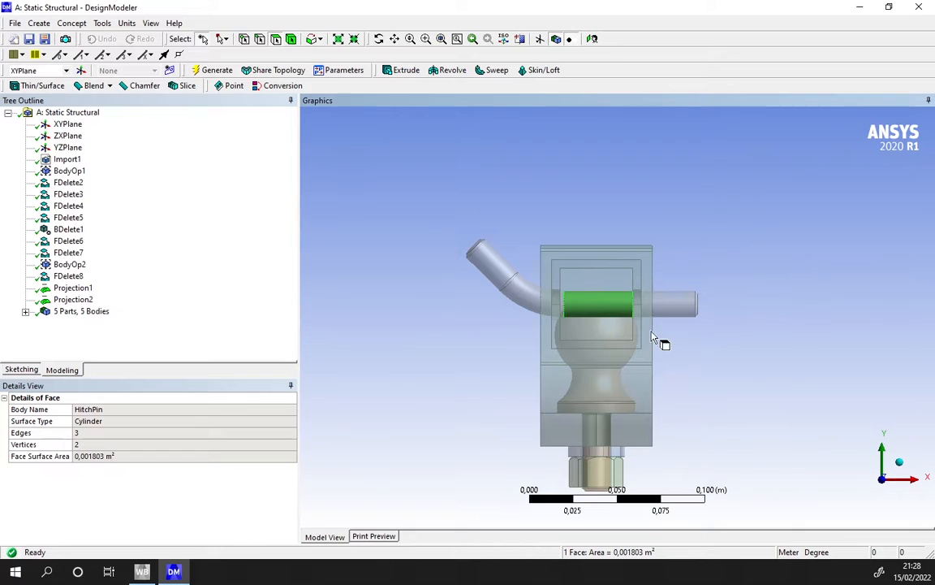
Delete the fillet face along the top edge of the hitch mount's upright plate with a Face Delete using automatic healing.
{"action": "middle_click_drag", "start_coordinate": [653, 336], "coordinate": [581, 349]}
{"action": "scroll", "coordinate": [633, 238], "scroll_direction": "up", "scroll_amount": 3}
{"action": "middle_click_drag", "start_coordinate": [652, 290], "coordinate": [684, 337], "text": "ctrl"}
{"action": "scroll", "coordinate": [723, 293], "scroll_direction": "up", "scroll_amount": 2}
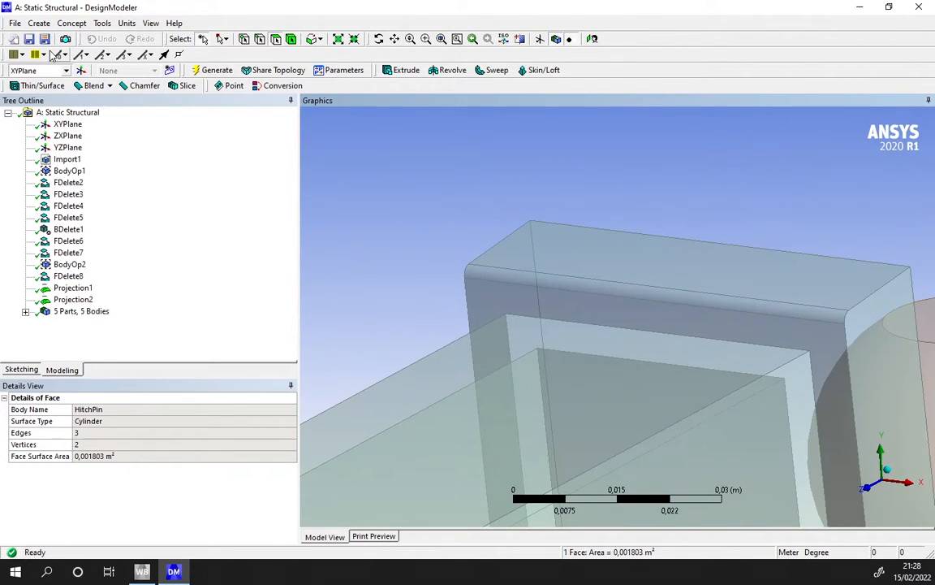
{"action": "left_click", "coordinate": [39, 23]}
{"action": "mouse_move", "coordinate": [97, 249]}
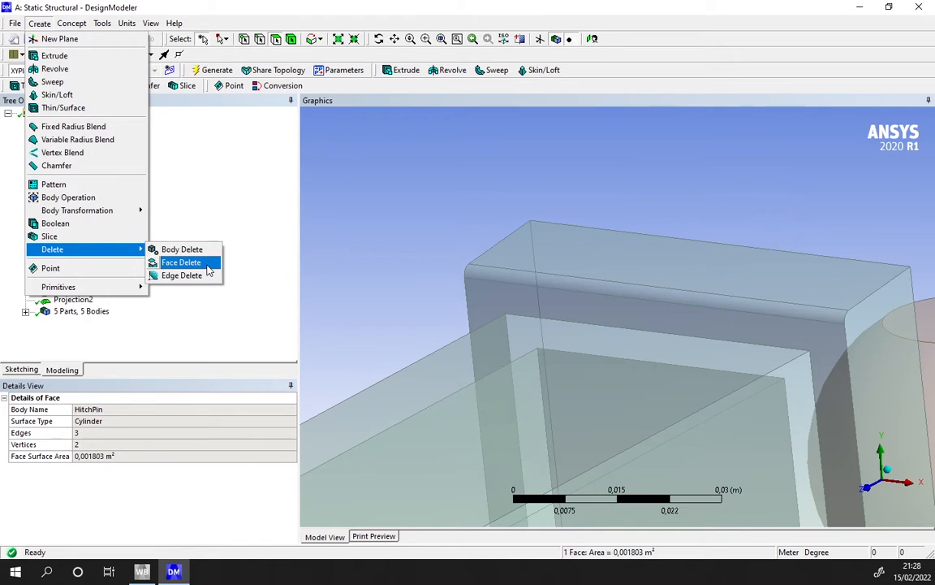
{"action": "left_click", "coordinate": [168, 263]}
{"action": "left_click", "coordinate": [566, 280]}
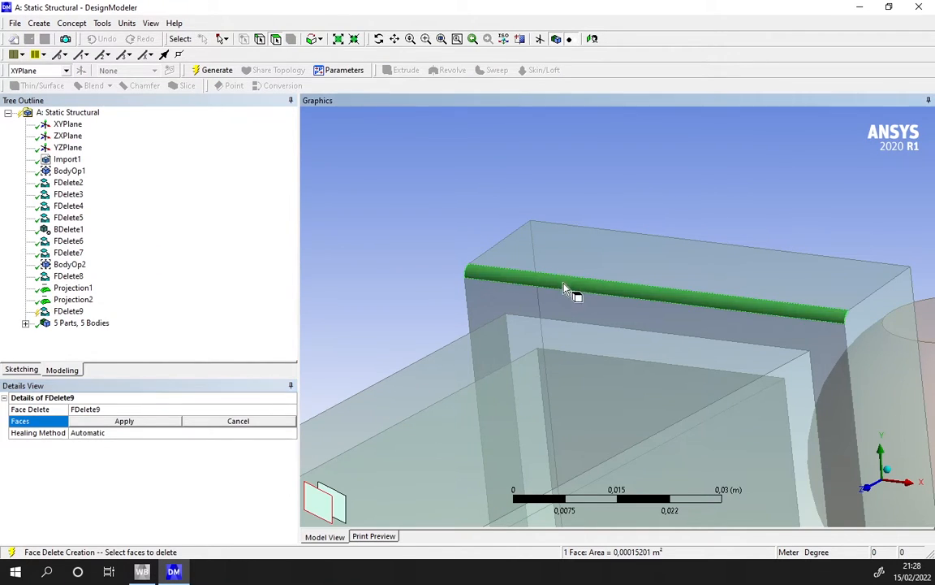
{"action": "left_click", "coordinate": [125, 420]}
{"action": "left_click", "coordinate": [214, 70]}
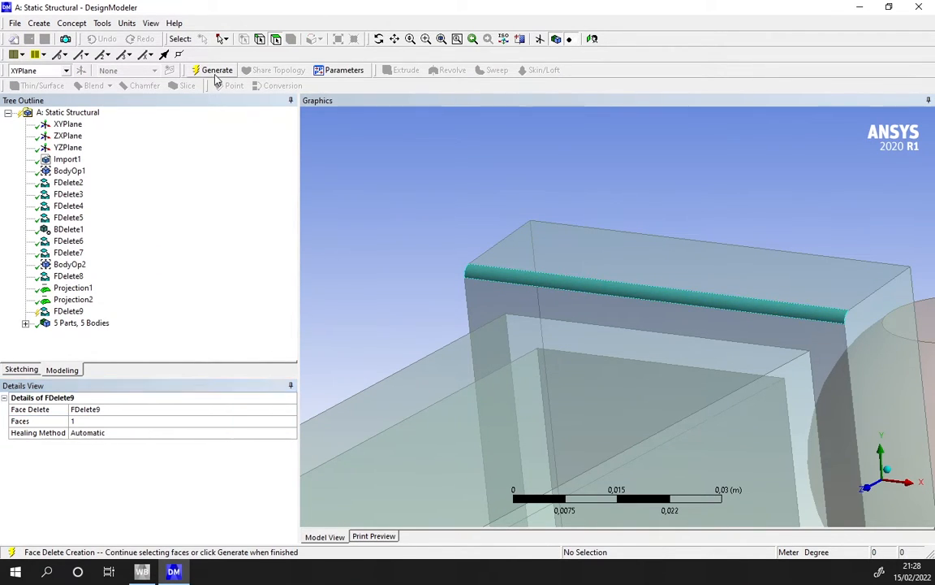
Examine the simplified hitch assembly from several angles, including the ball, the curved mount and the square tube.
{"action": "middle_click_drag", "start_coordinate": [528, 319], "coordinate": [834, 369]}
{"action": "scroll", "coordinate": [363, 319], "scroll_direction": "down", "scroll_amount": 5}
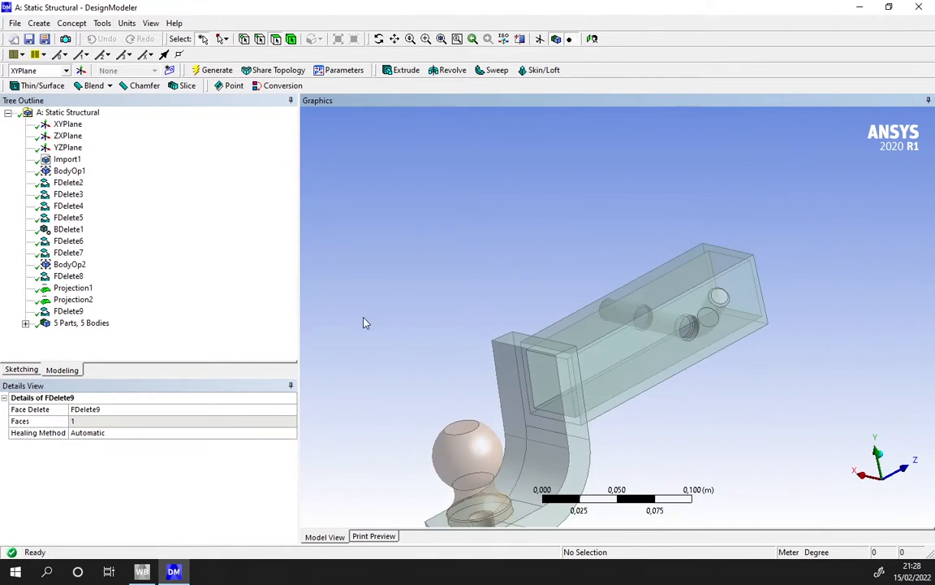
{"action": "middle_click_drag", "start_coordinate": [501, 415], "coordinate": [620, 357], "text": "ctrl"}
{"action": "middle_click_drag", "start_coordinate": [621, 356], "coordinate": [633, 380]}
{"action": "scroll", "coordinate": [633, 380], "scroll_direction": "up", "scroll_amount": 5}
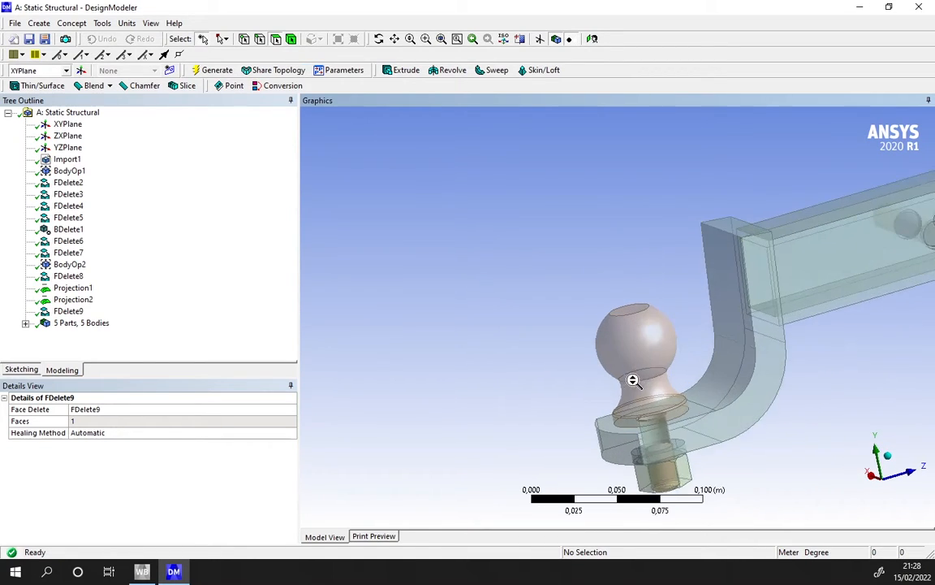
{"action": "scroll", "coordinate": [477, 382], "scroll_direction": "down", "scroll_amount": 3}
{"action": "middle_click_drag", "start_coordinate": [859, 247], "coordinate": [720, 311], "text": "ctrl"}
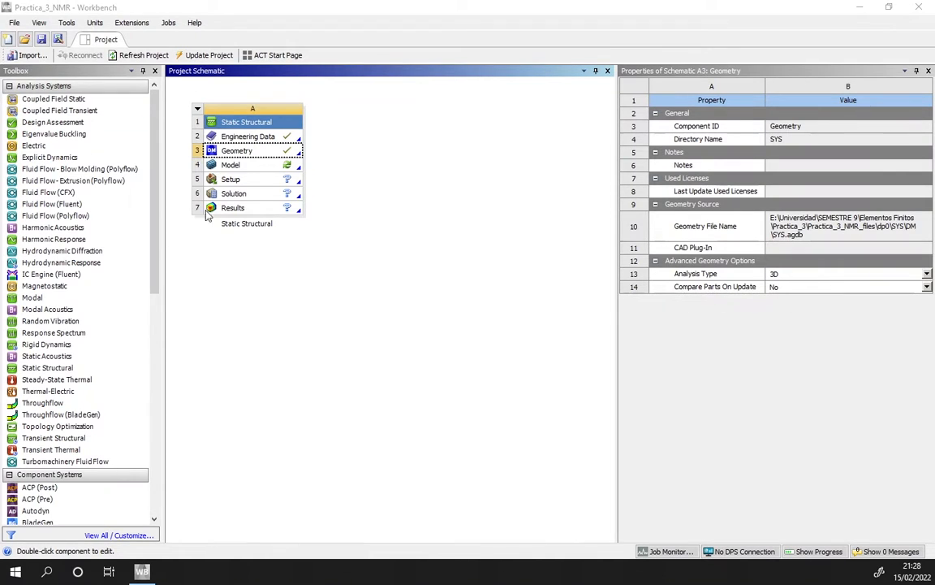
Open the Static Structural system's Model in Mechanical and list the bodies under Geometry.
{"action": "left_click", "coordinate": [227, 166]}
{"action": "double_click", "coordinate": [231, 165]}
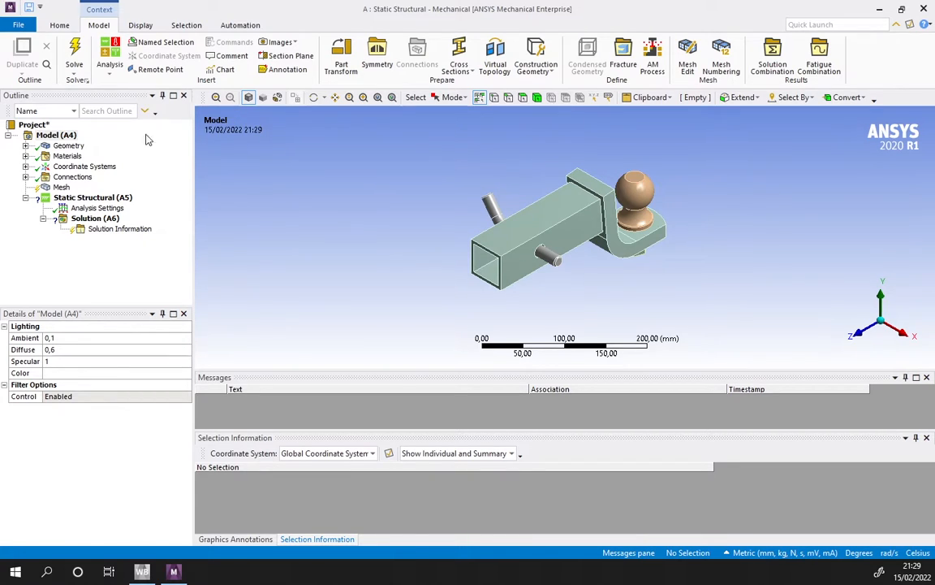
{"action": "left_click", "coordinate": [26, 147]}
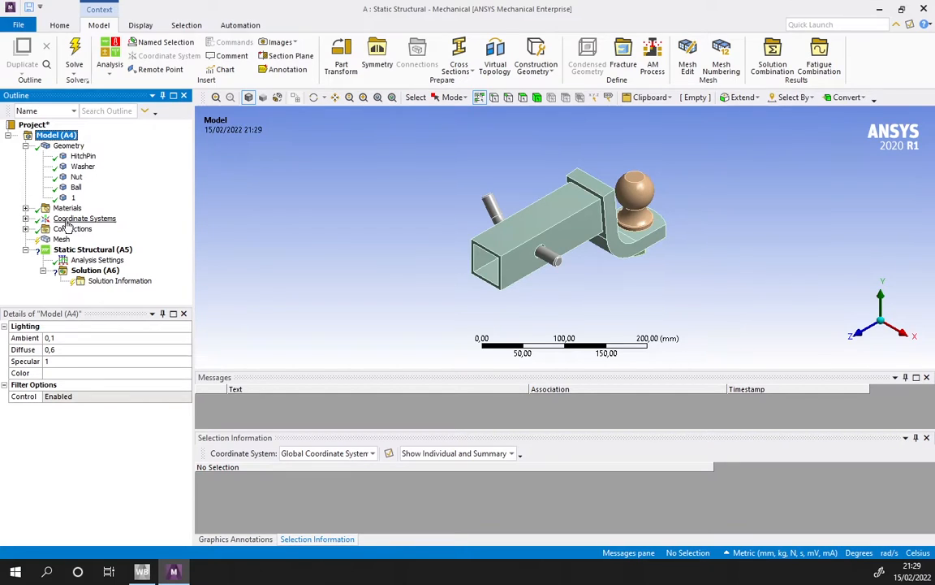
Assign the Stainless Steel material to the Ball body.
{"action": "left_click", "coordinate": [82, 156]}
{"action": "left_click", "coordinate": [82, 167]}
{"action": "left_click", "coordinate": [76, 188]}
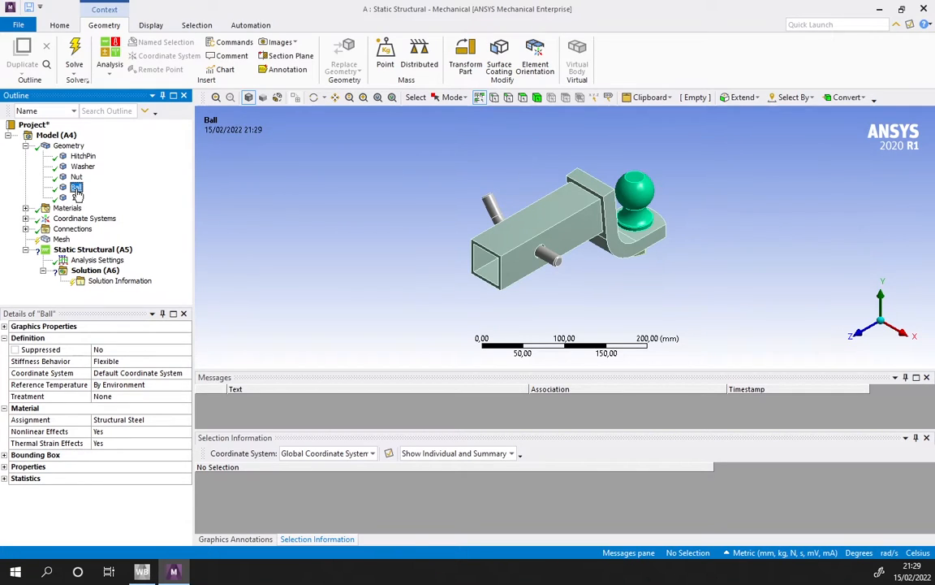
{"action": "left_click", "coordinate": [150, 419]}
{"action": "left_click", "coordinate": [173, 420]}
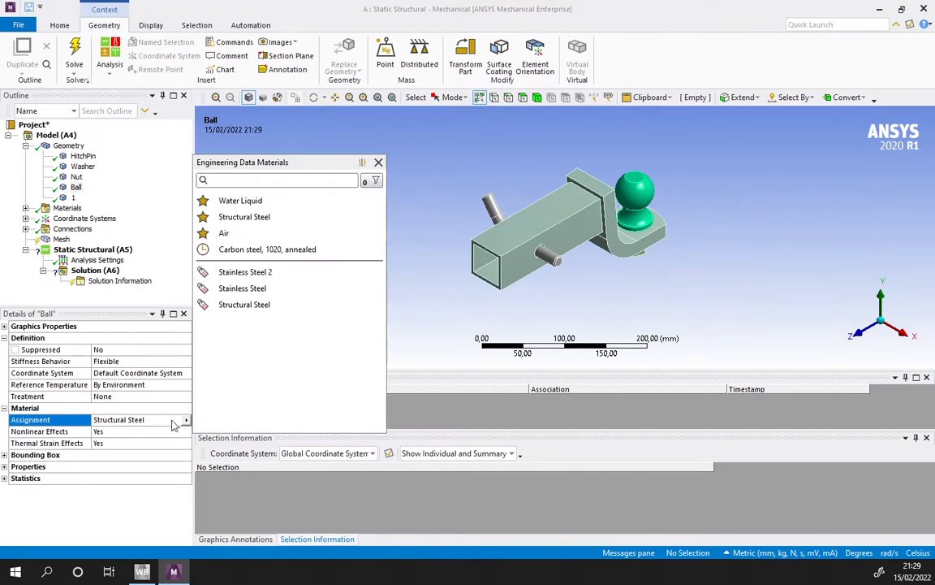
{"action": "left_click", "coordinate": [243, 289]}
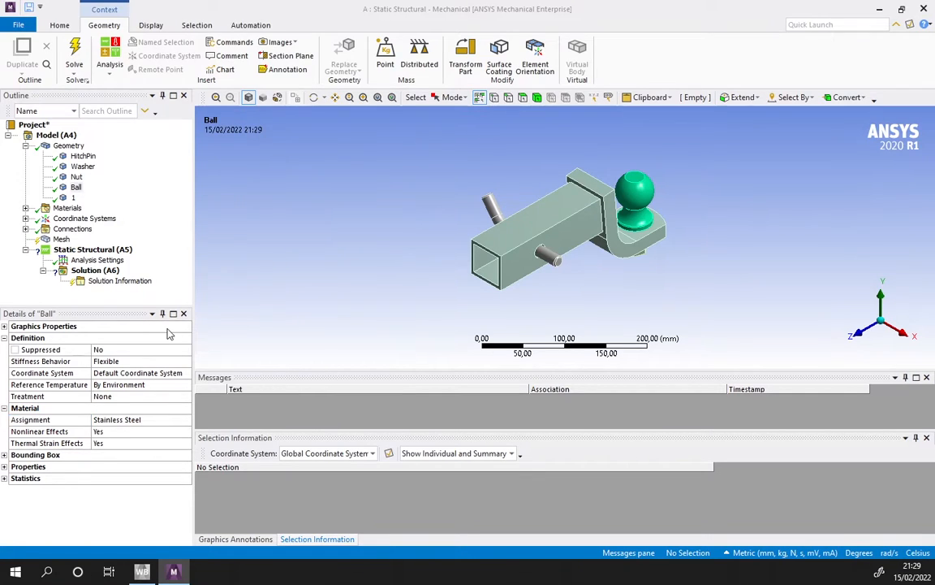
Search the materials for 1020 and read through the property data of Carbon steel, 1020, annealed.
{"action": "left_click", "coordinate": [47, 209]}
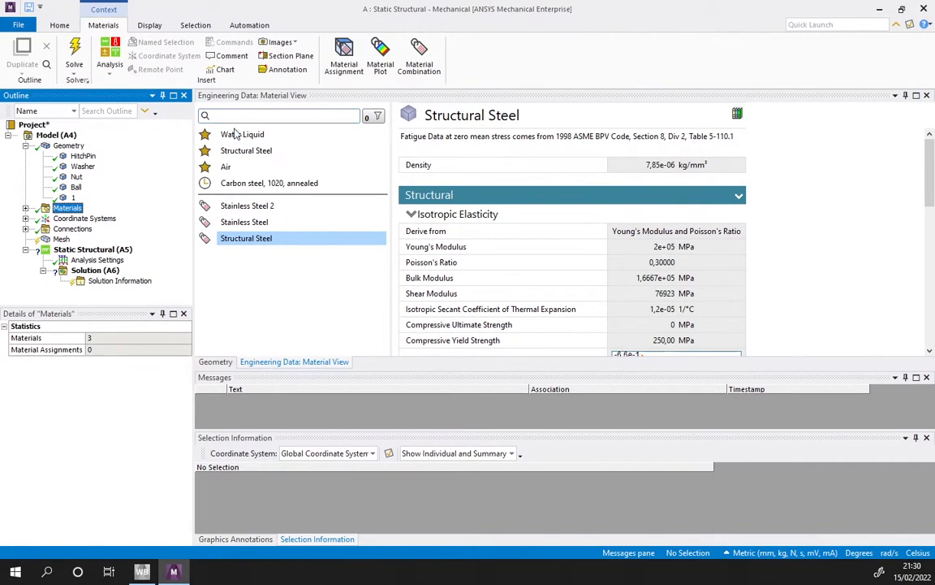
{"action": "left_click", "coordinate": [253, 117]}
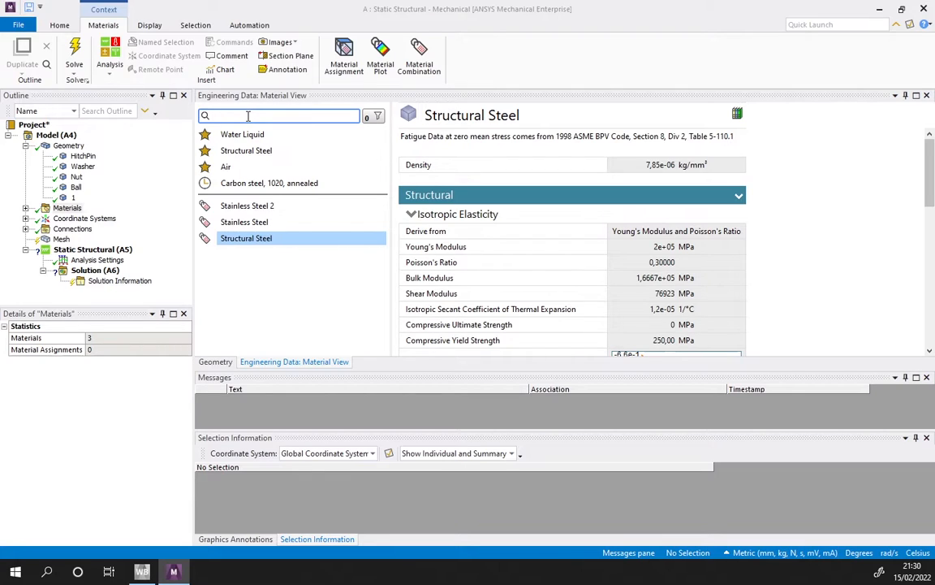
{"action": "type", "text": "10"}
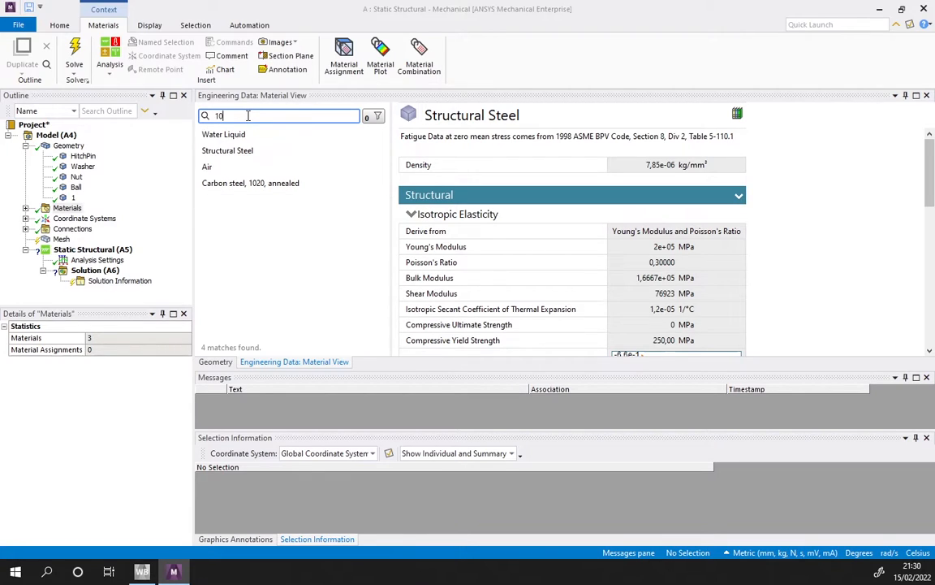
{"action": "type", "text": "20"}
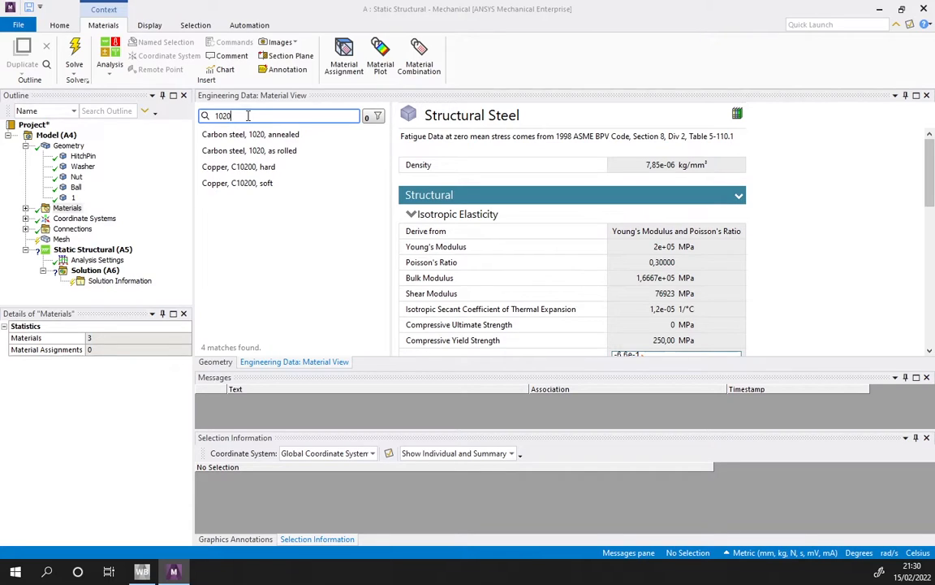
{"action": "left_click", "coordinate": [258, 135]}
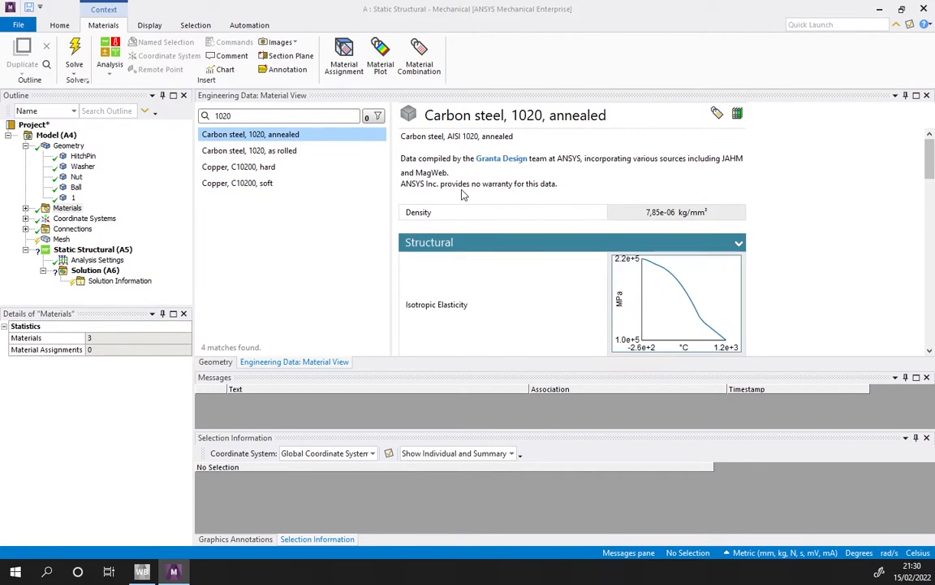
{"action": "scroll", "coordinate": [456, 196], "scroll_direction": "down", "scroll_amount": 10}
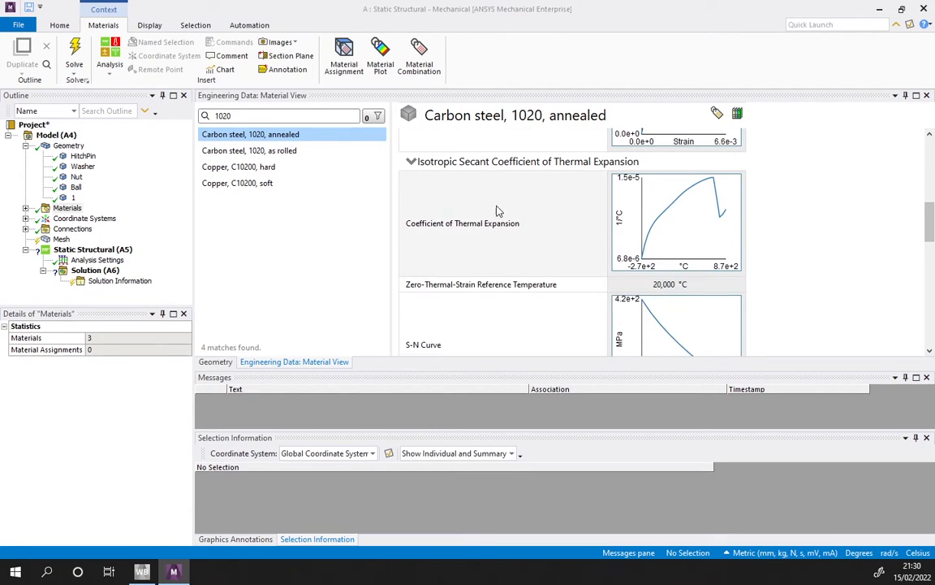
{"action": "scroll", "coordinate": [545, 196], "scroll_direction": "down", "scroll_amount": 10}
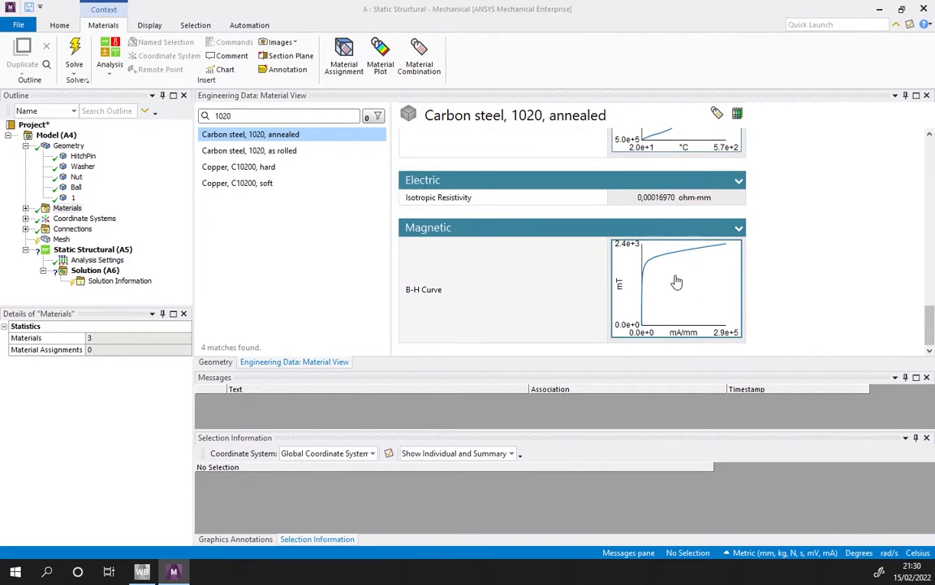
{"action": "scroll", "coordinate": [488, 244], "scroll_direction": "up", "scroll_amount": 11}
{"action": "scroll", "coordinate": [431, 187], "scroll_direction": "up", "scroll_amount": 5}
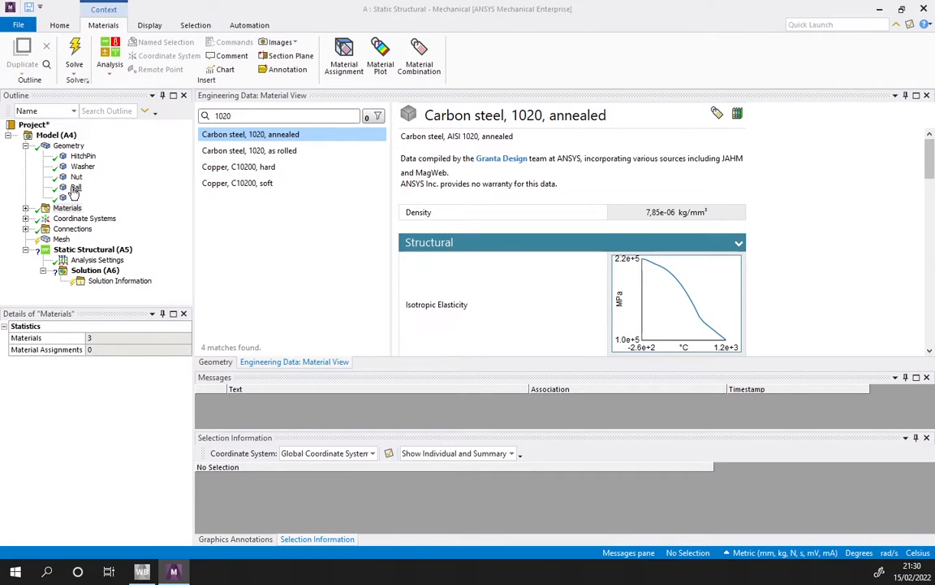
Collapse the list of bodies, return to the Geometry display and examine the hitch assembly up close and from the side.
{"action": "left_click", "coordinate": [25, 145]}
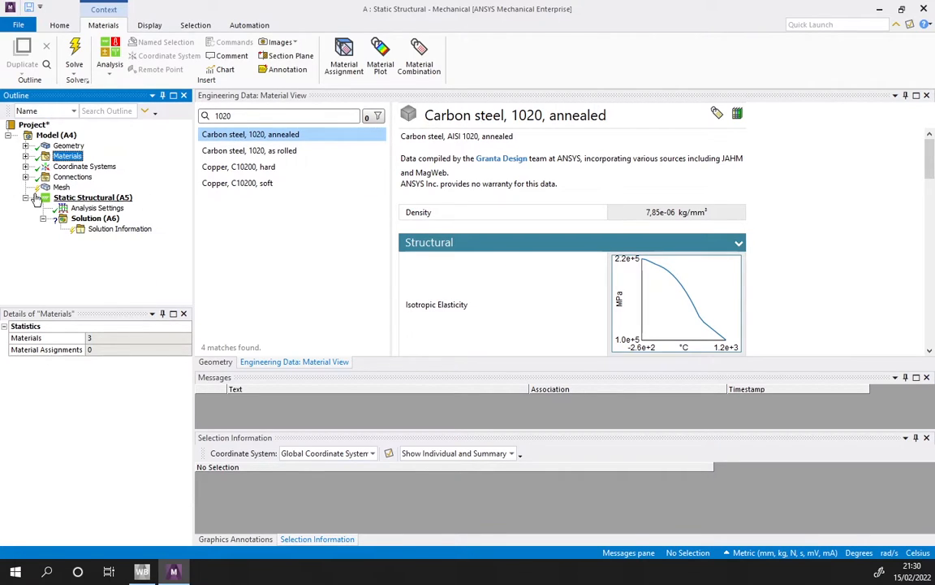
{"action": "left_click", "coordinate": [25, 166]}
{"action": "left_click", "coordinate": [26, 166]}
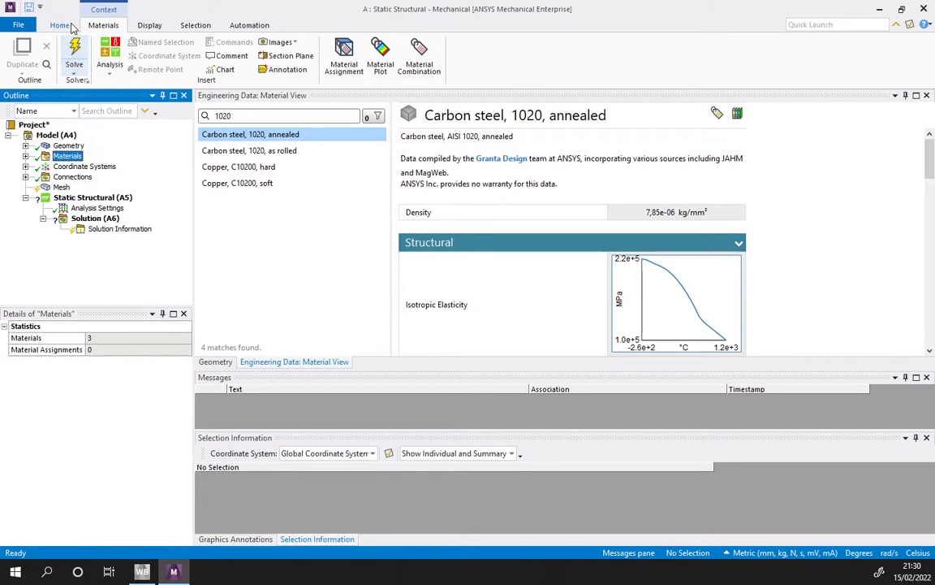
{"action": "left_click", "coordinate": [69, 25]}
{"action": "left_click", "coordinate": [82, 25]}
{"action": "left_click", "coordinate": [56, 147]}
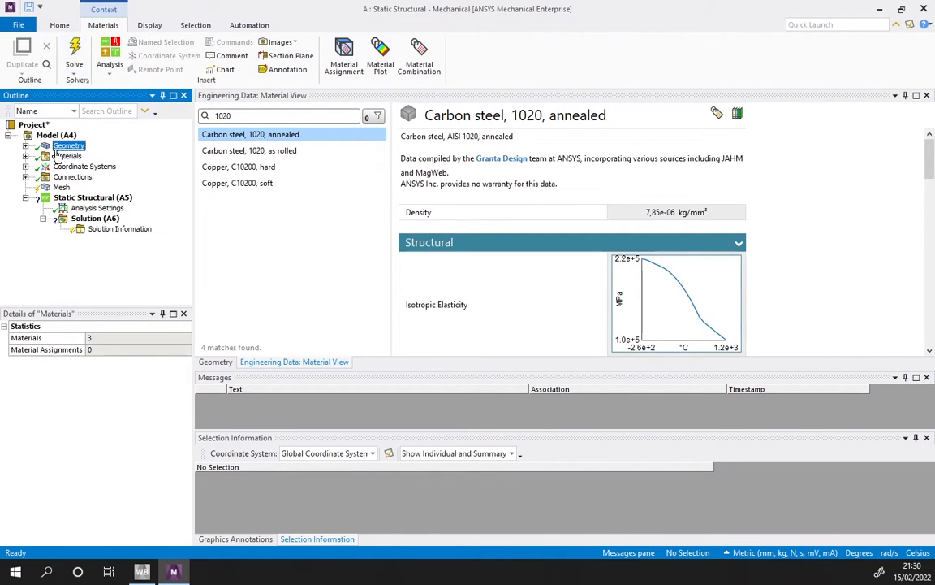
{"action": "scroll", "coordinate": [572, 244], "scroll_direction": "up", "scroll_amount": 4}
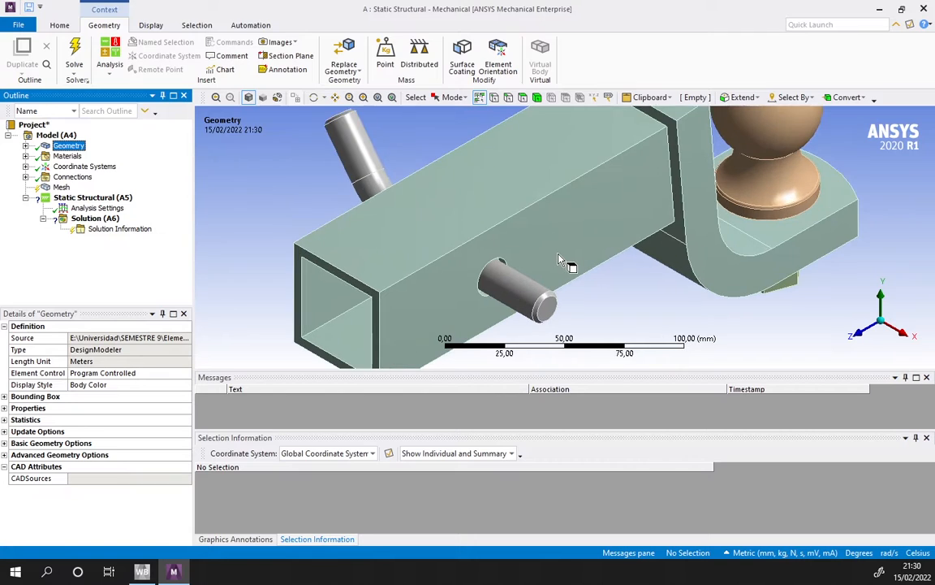
{"action": "middle_click_drag", "start_coordinate": [560, 260], "coordinate": [418, 184]}
{"action": "scroll", "coordinate": [714, 259], "scroll_direction": "down", "scroll_amount": 4}
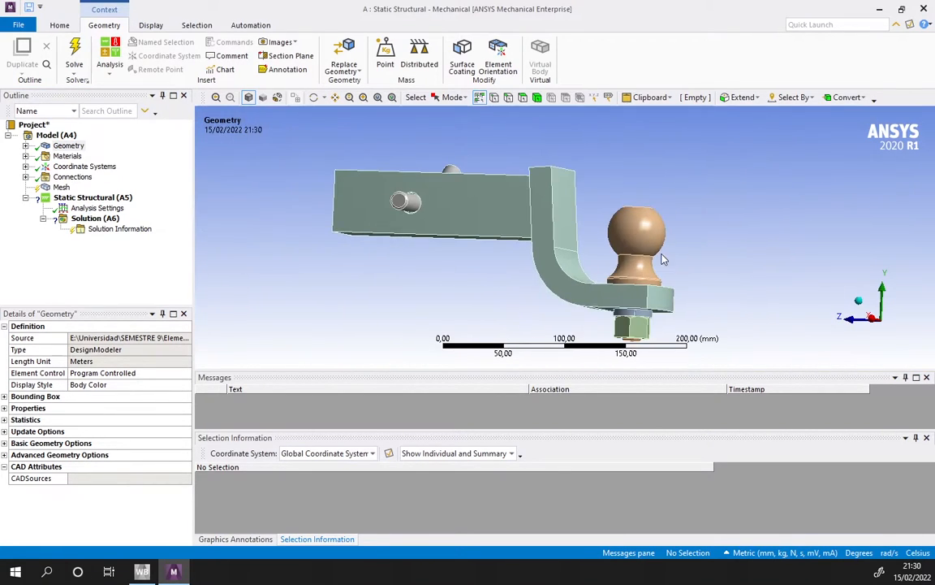
Restrict selection to bodies and pick the hitch bracket to check its extent around the pin.
{"action": "left_click", "coordinate": [648, 253]}
{"action": "left_click", "coordinate": [419, 203]}
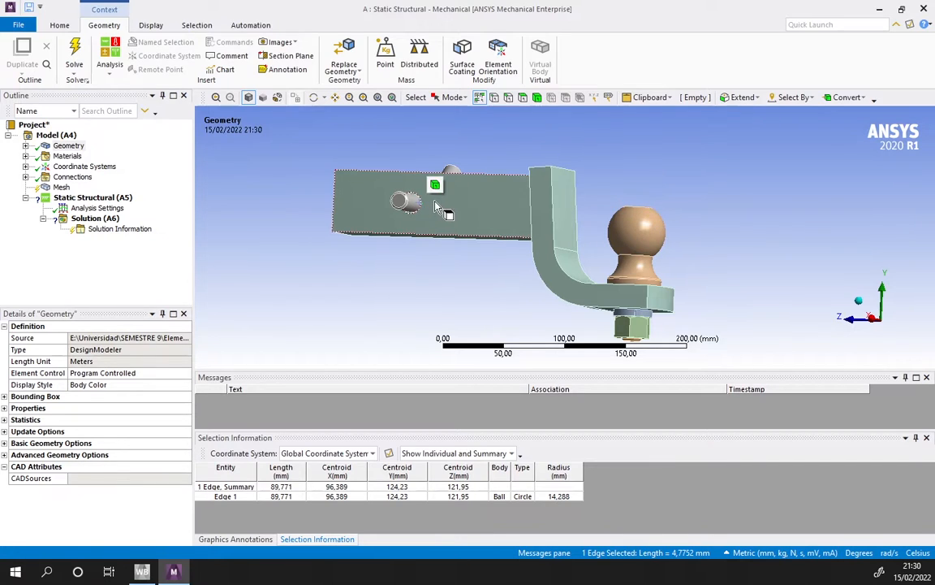
{"action": "left_click", "coordinate": [536, 99]}
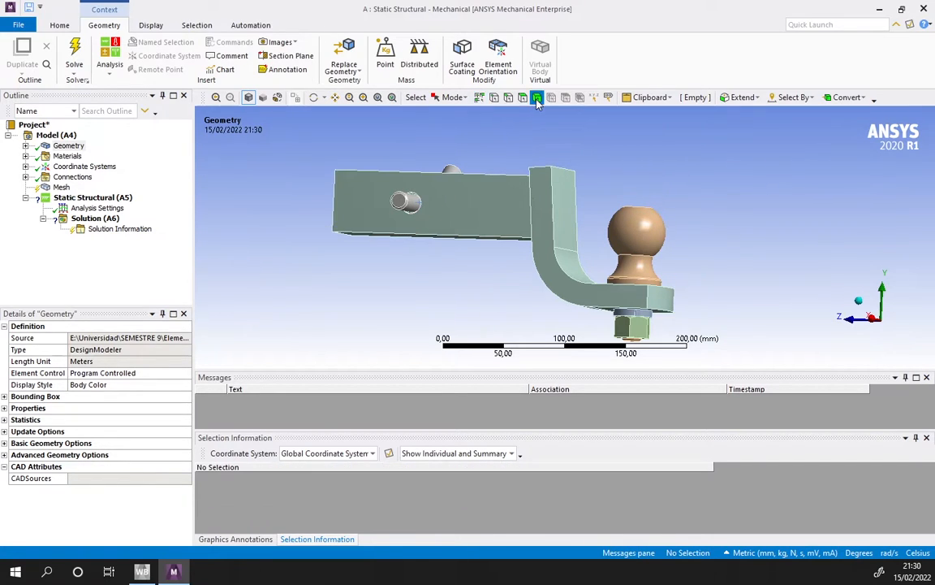
{"action": "scroll", "coordinate": [402, 195], "scroll_direction": "up", "scroll_amount": 10}
{"action": "middle_click_drag", "start_coordinate": [401, 195], "coordinate": [682, 261], "text": "ctrl"}
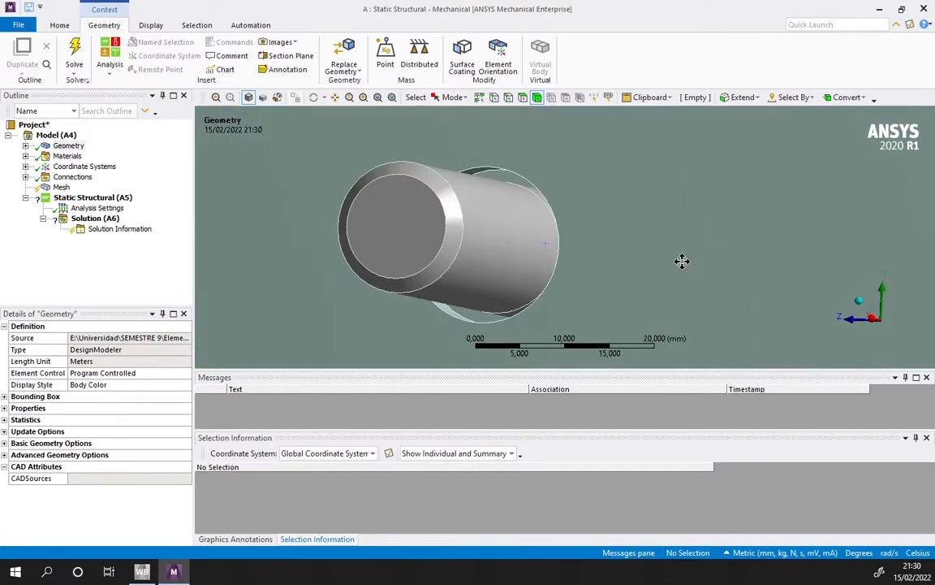
{"action": "left_click", "coordinate": [432, 173]}
{"action": "left_click", "coordinate": [574, 208]}
{"action": "scroll", "coordinate": [611, 245], "scroll_direction": "down", "scroll_amount": 10}
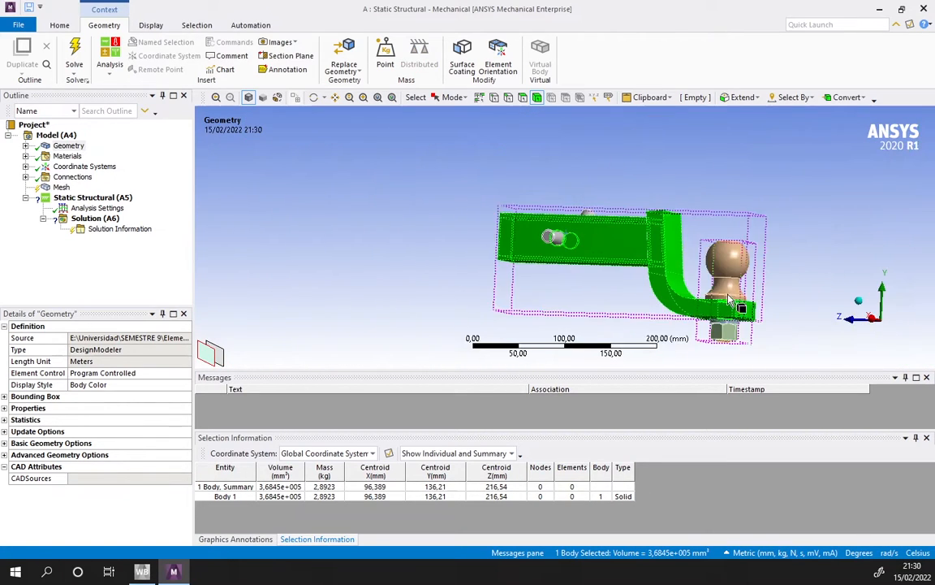
Examine the underside of the bracket, picking the ball body and the nut, and return to an overall angled view.
{"action": "middle_click_drag", "start_coordinate": [729, 300], "coordinate": [666, 138]}
{"action": "scroll", "coordinate": [706, 192], "scroll_direction": "up", "scroll_amount": 5}
{"action": "middle_click_drag", "start_coordinate": [706, 193], "coordinate": [518, 287], "text": "ctrl"}
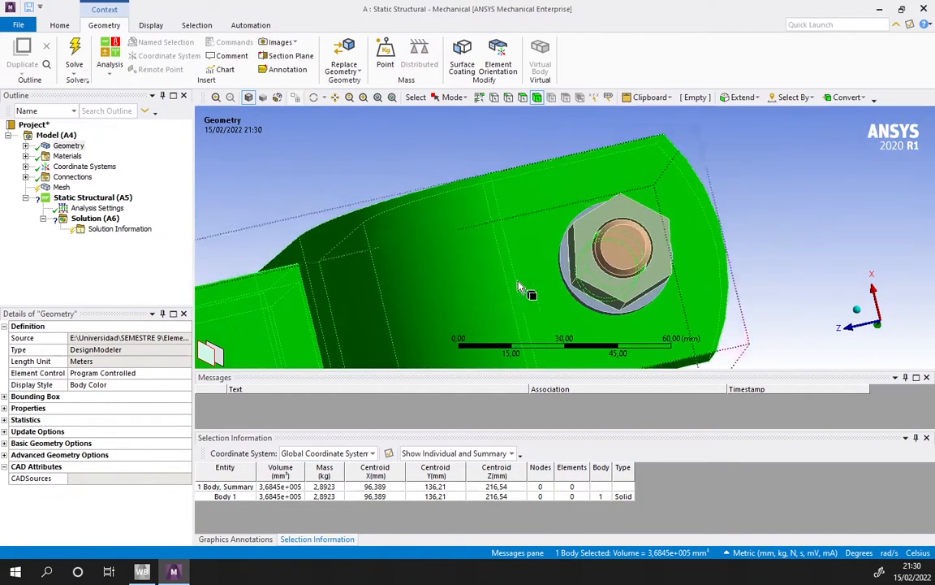
{"action": "scroll", "coordinate": [668, 211], "scroll_direction": "up", "scroll_amount": 6}
{"action": "left_click", "coordinate": [667, 211]}
{"action": "scroll", "coordinate": [668, 211], "scroll_direction": "down", "scroll_amount": 5}
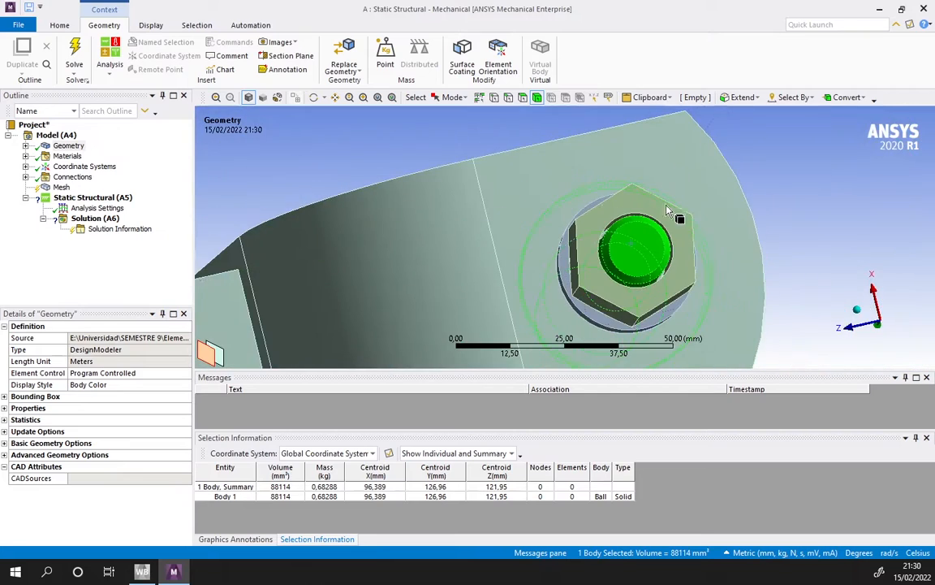
{"action": "left_click", "coordinate": [600, 212]}
{"action": "scroll", "coordinate": [534, 214], "scroll_direction": "down", "scroll_amount": 3}
{"action": "middle_click_drag", "start_coordinate": [449, 176], "coordinate": [419, 246]}
{"action": "scroll", "coordinate": [419, 246], "scroll_direction": "down", "scroll_amount": 6}
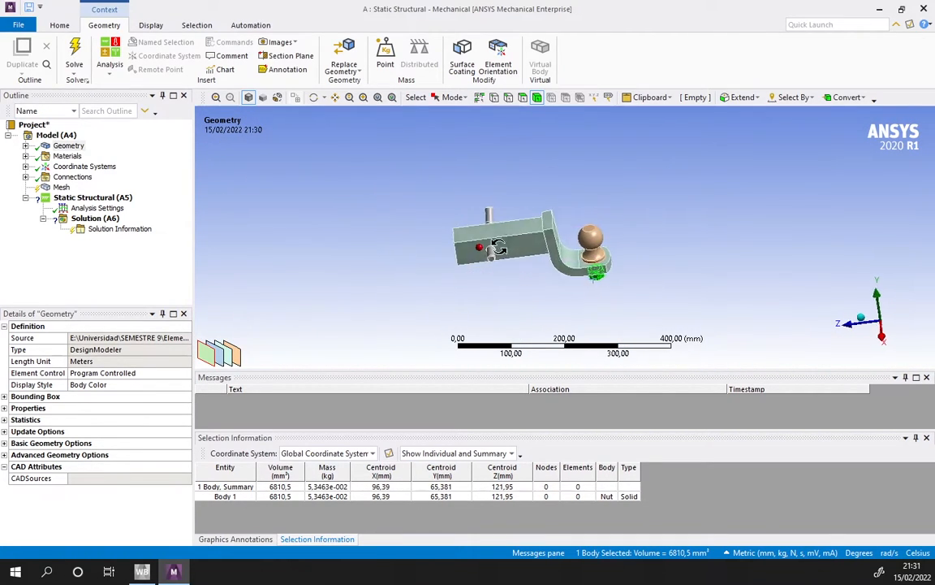
{"action": "middle_click_drag", "start_coordinate": [498, 248], "coordinate": [415, 237]}
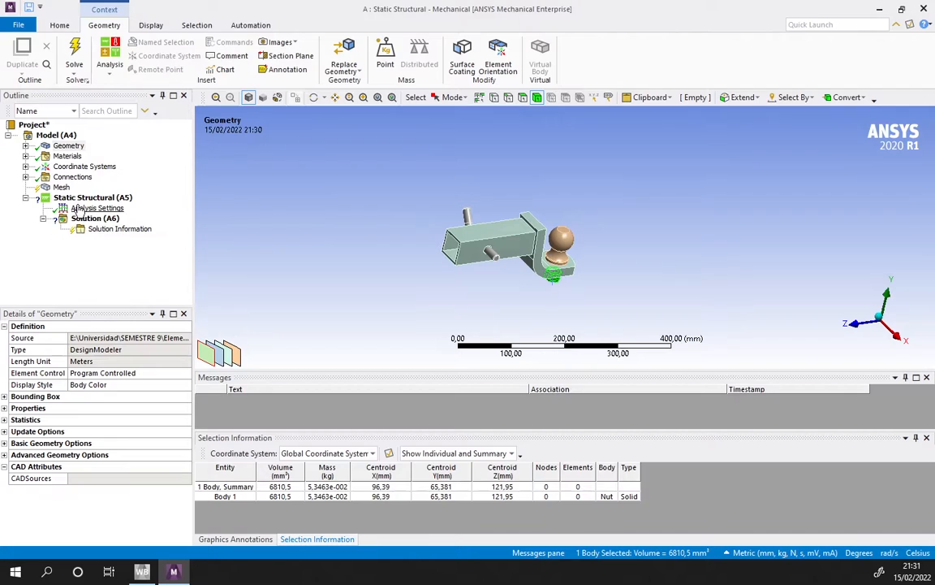
List the contact regions under Connections and read the detection settings of the Contacts group.
{"action": "left_click", "coordinate": [68, 176]}
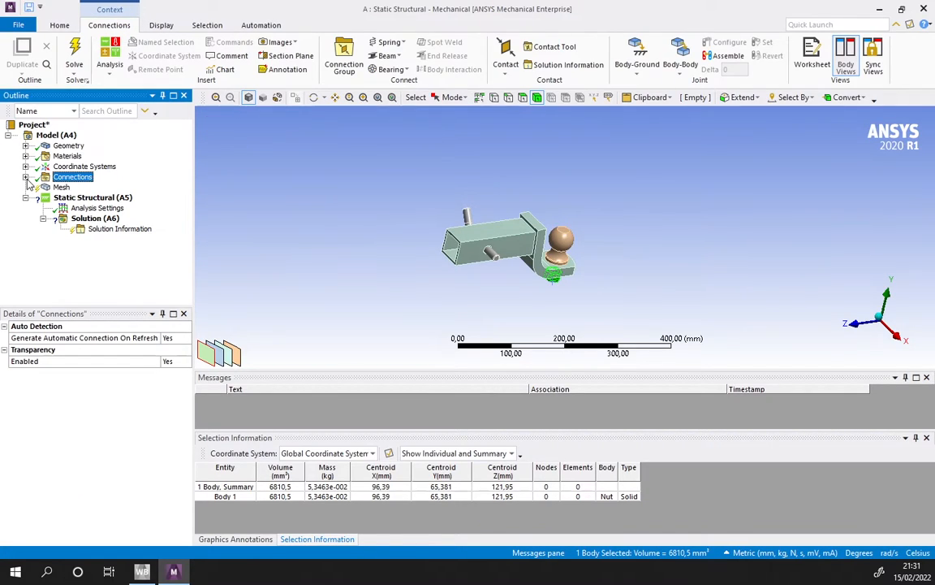
{"action": "left_click", "coordinate": [25, 176]}
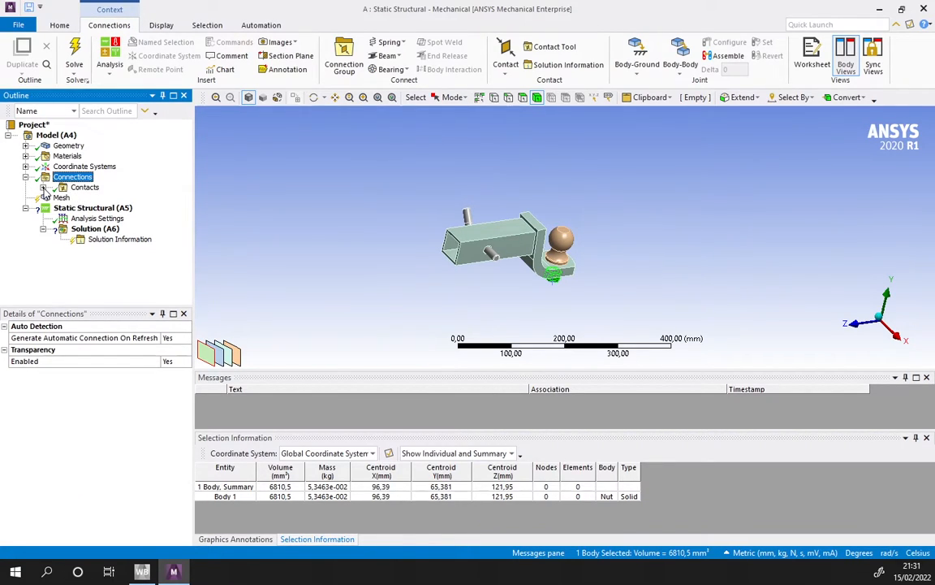
{"action": "left_click", "coordinate": [43, 187]}
{"action": "left_click", "coordinate": [84, 186]}
{"action": "left_click", "coordinate": [117, 208]}
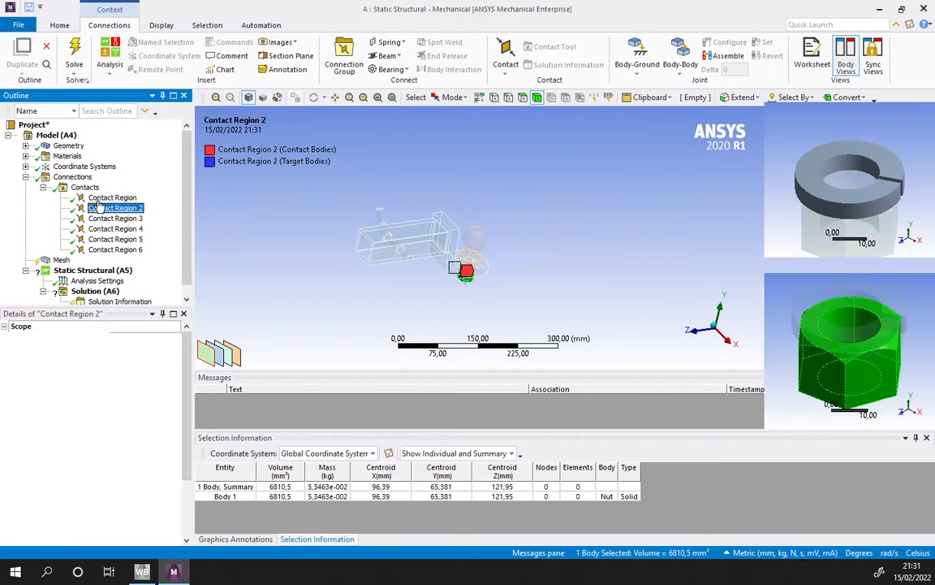
{"action": "left_click", "coordinate": [106, 198]}
{"action": "left_click", "coordinate": [84, 187]}
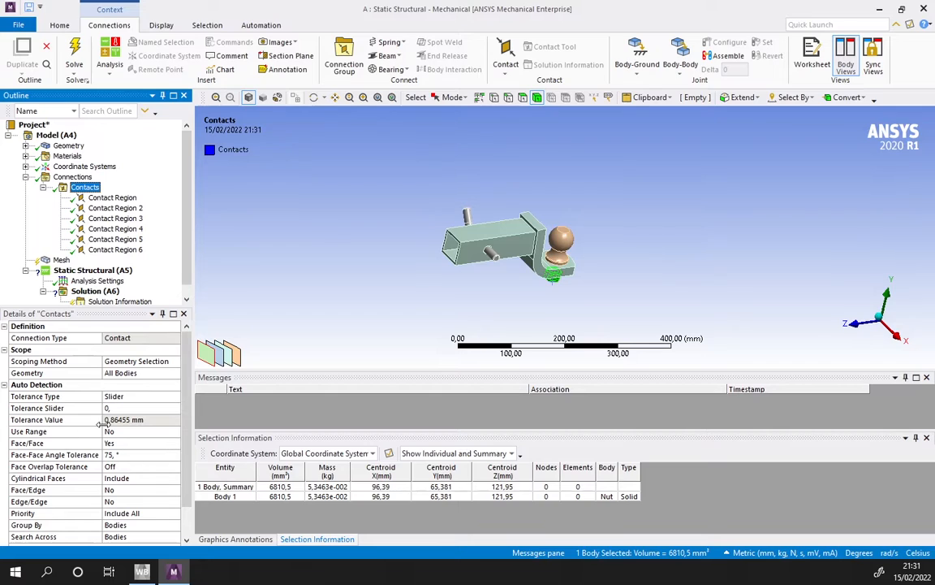
Go through the individual contact regions to examine which faces of the pin, washer, ball and bracket they pair.
{"action": "scroll", "coordinate": [380, 244], "scroll_direction": "up", "scroll_amount": 5}
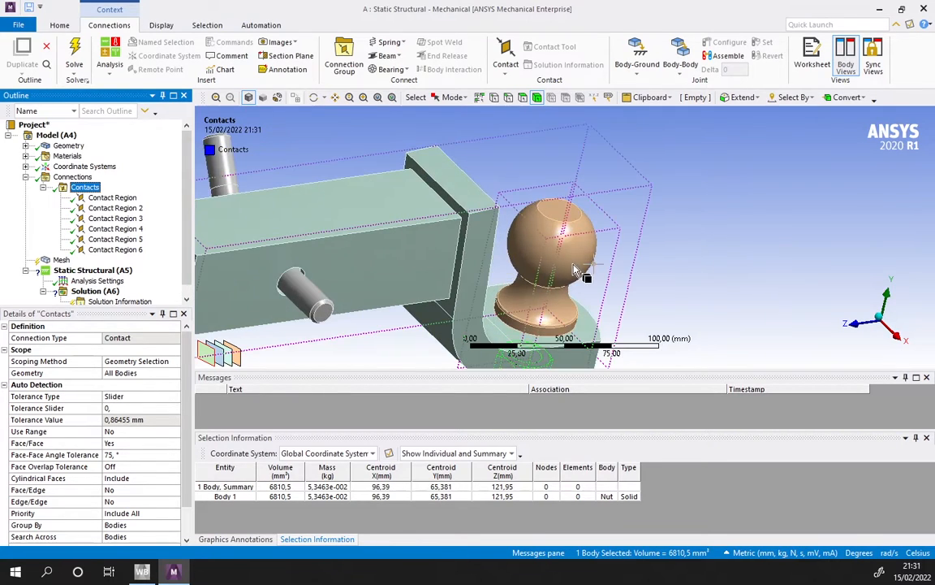
{"action": "scroll", "coordinate": [380, 245], "scroll_direction": "down", "scroll_amount": 2}
{"action": "left_click", "coordinate": [118, 200]}
{"action": "left_click", "coordinate": [118, 220]}
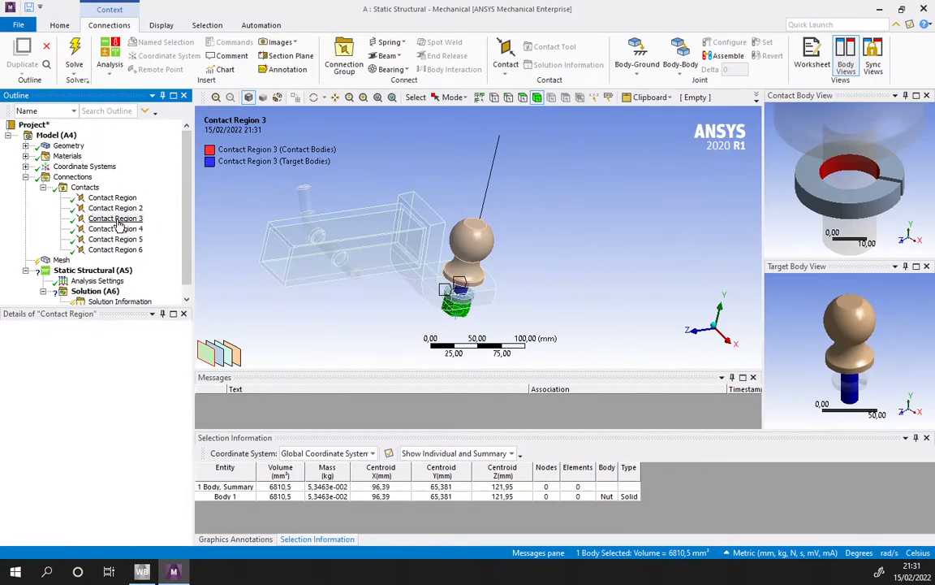
{"action": "left_click", "coordinate": [118, 230]}
{"action": "left_click", "coordinate": [119, 250]}
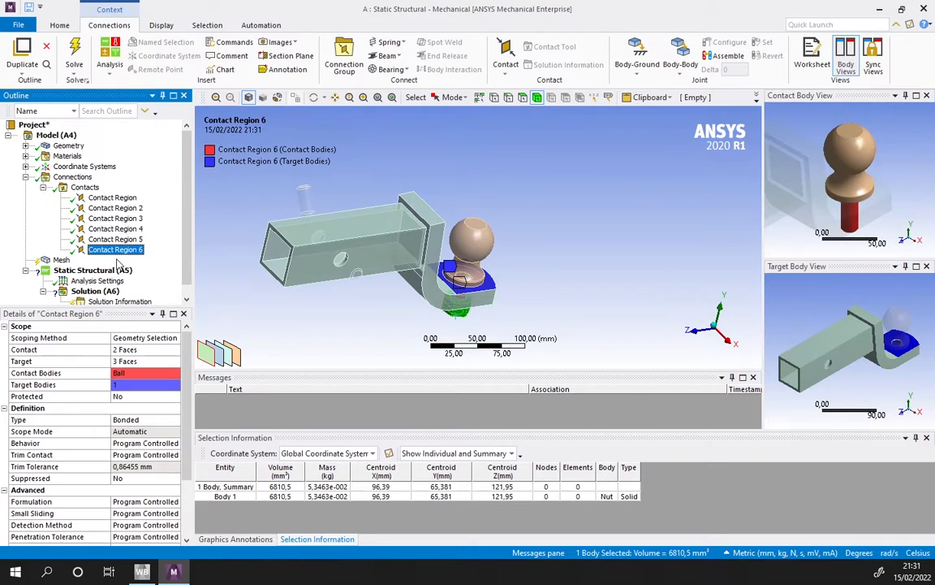
{"action": "left_click", "coordinate": [119, 210]}
{"action": "left_click", "coordinate": [115, 199]}
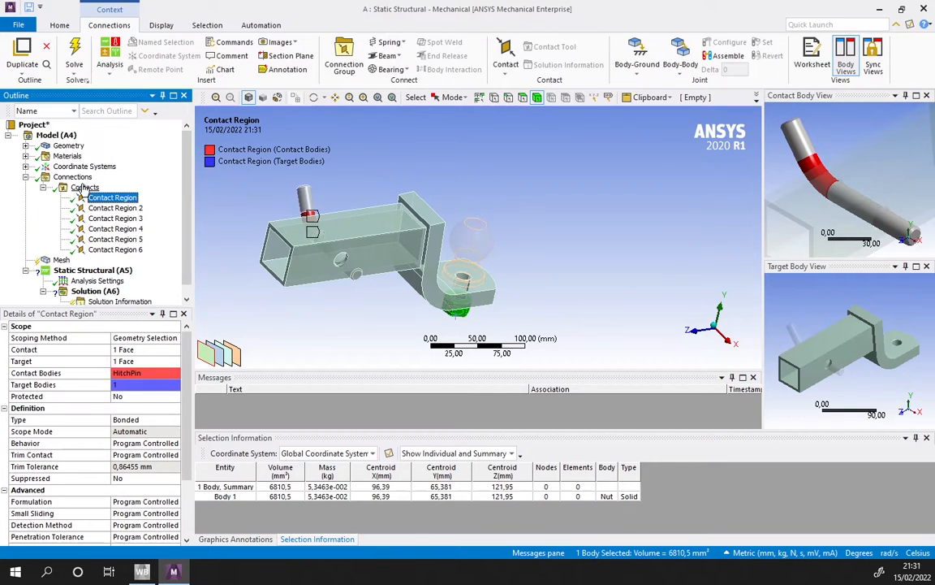
Delete the automatically generated Contacts group with all its contact regions.
{"action": "left_click", "coordinate": [83, 188]}
{"action": "right_click", "coordinate": [83, 187]}
{"action": "left_click", "coordinate": [120, 322]}
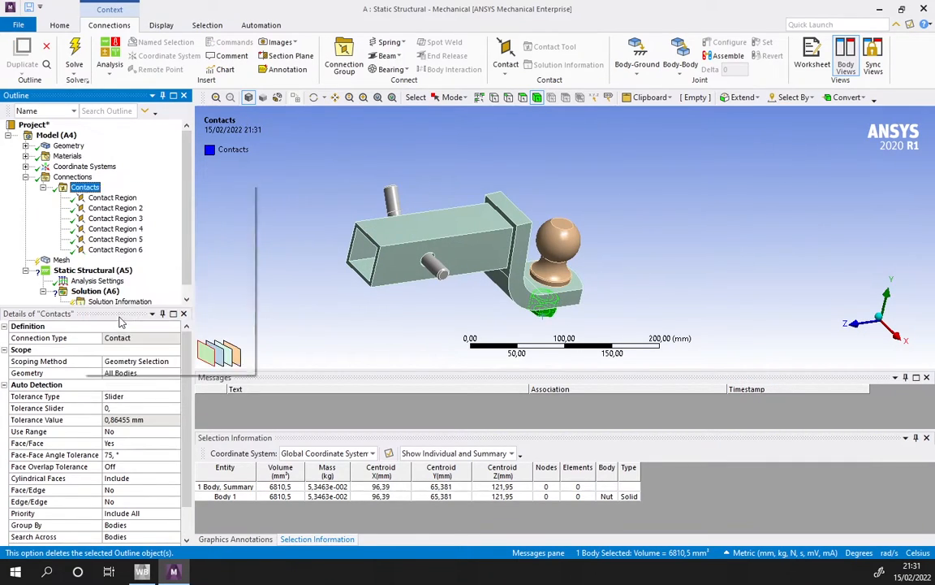
{"action": "left_click", "coordinate": [471, 334]}
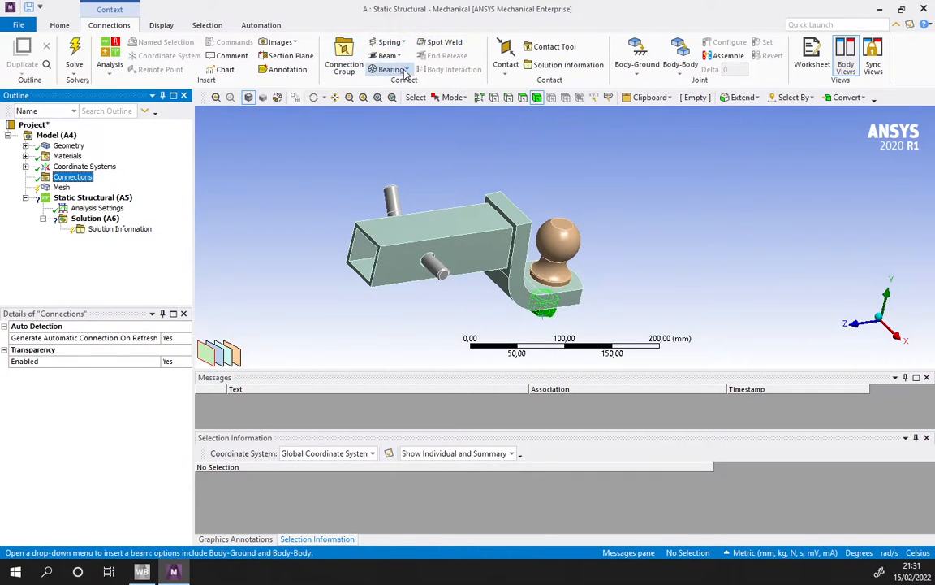
Add a connection group and set its Tolerance Type to Value with a Tolerance Value of 0,5 mm.
{"action": "left_click", "coordinate": [353, 71]}
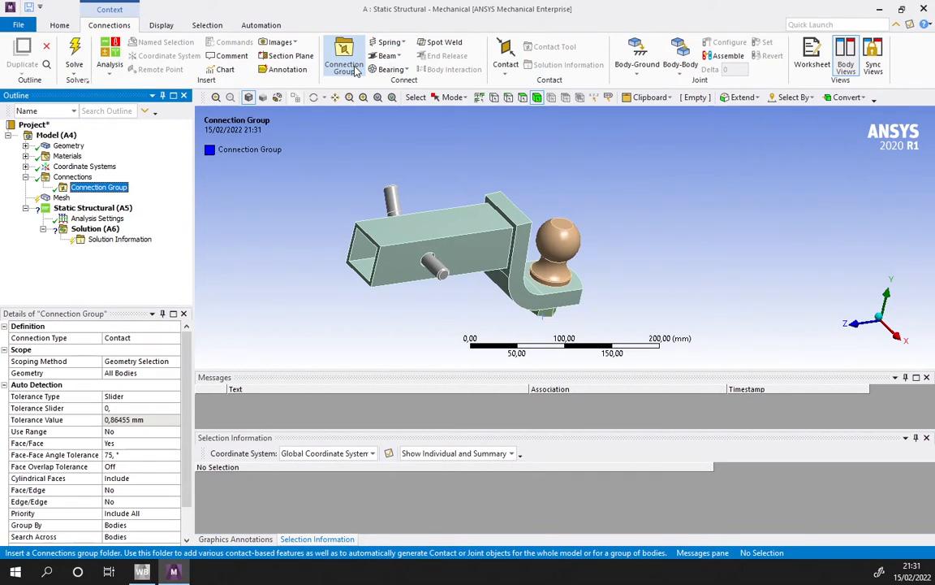
{"action": "right_click", "coordinate": [123, 188]}
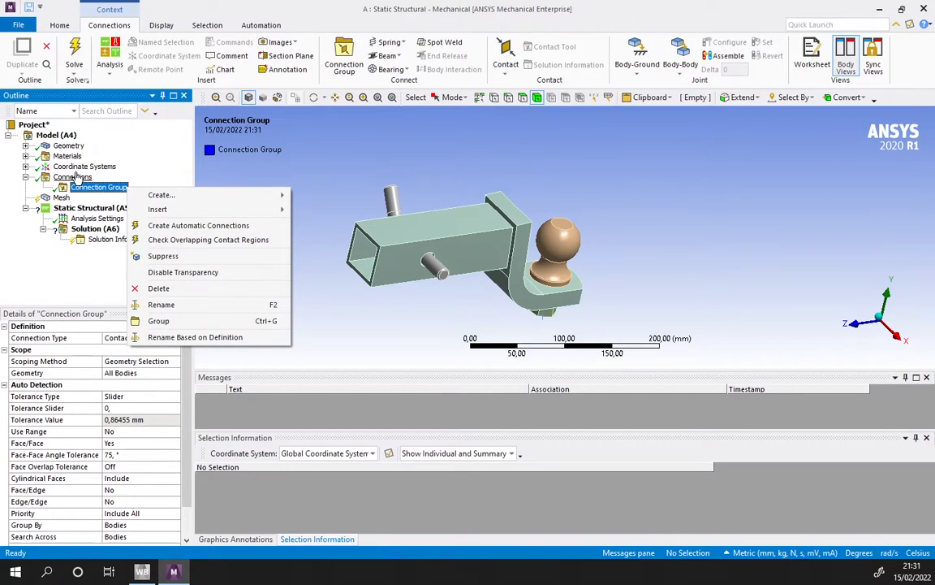
{"action": "left_click", "coordinate": [116, 407]}
{"action": "left_click", "coordinate": [126, 419]}
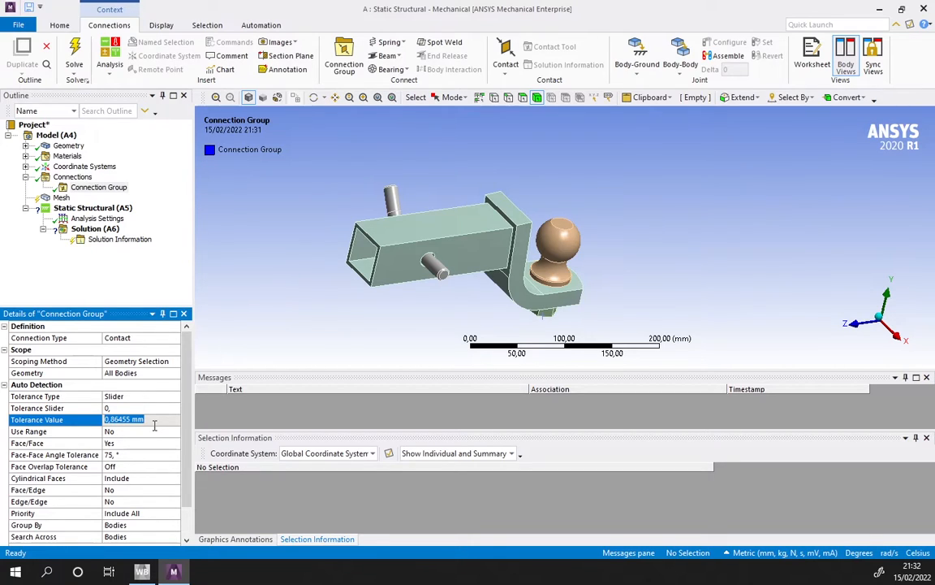
{"action": "left_click", "coordinate": [122, 396]}
{"action": "left_click", "coordinate": [173, 396]}
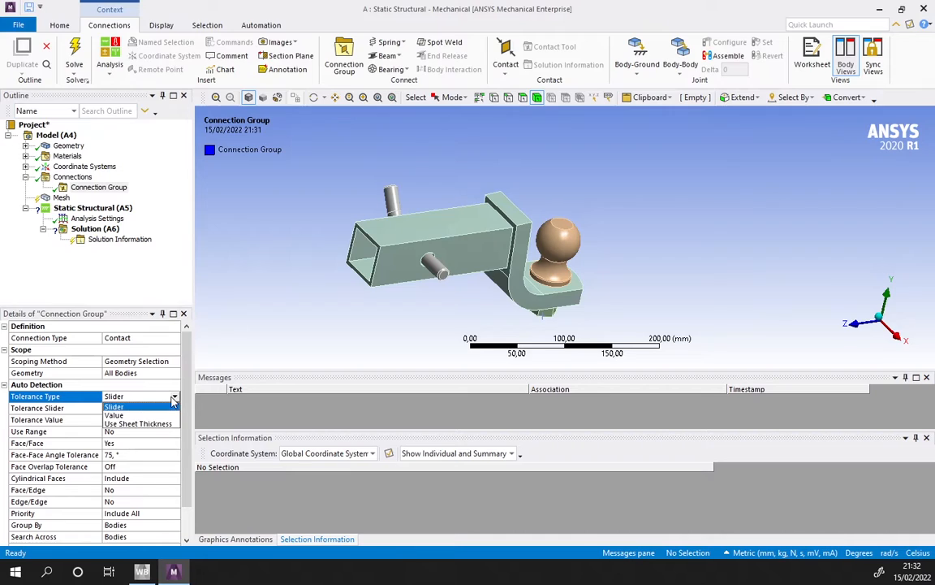
{"action": "left_click", "coordinate": [120, 415]}
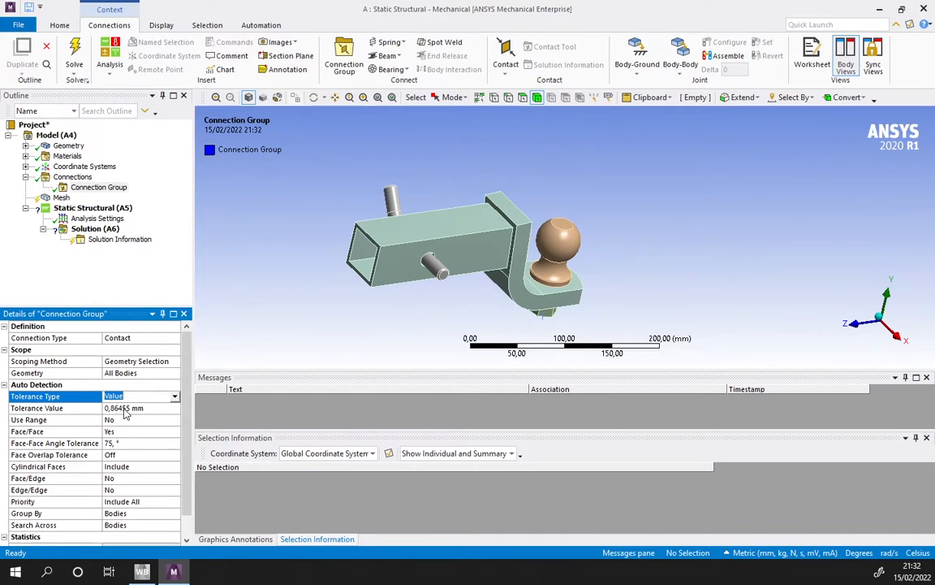
{"action": "left_click", "coordinate": [124, 409]}
{"action": "type", "text": "0,5"}
{"action": "key", "text": "Return"}
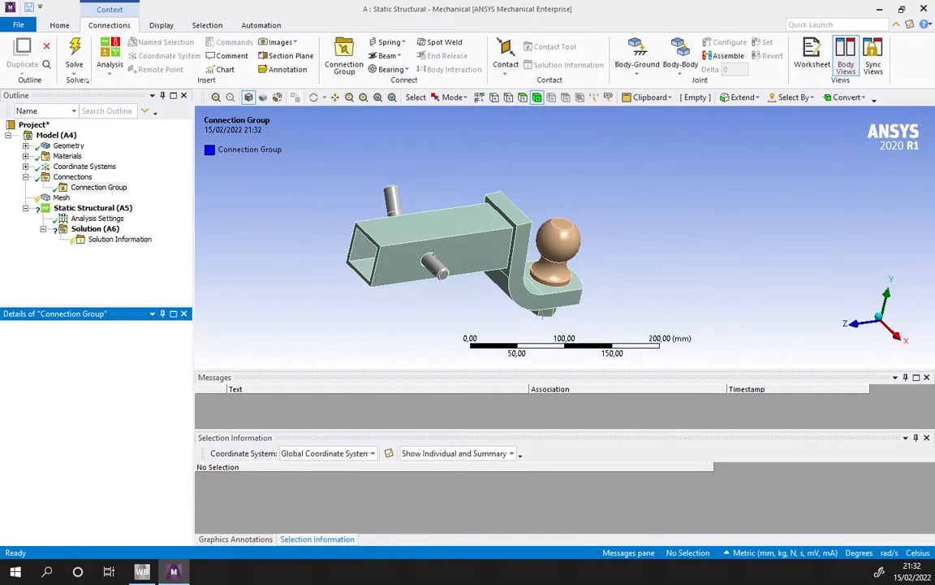
Create automatic connections in the 0,5 mm tolerance group and inspect each resulting contact region.
{"action": "right_click", "coordinate": [95, 191]}
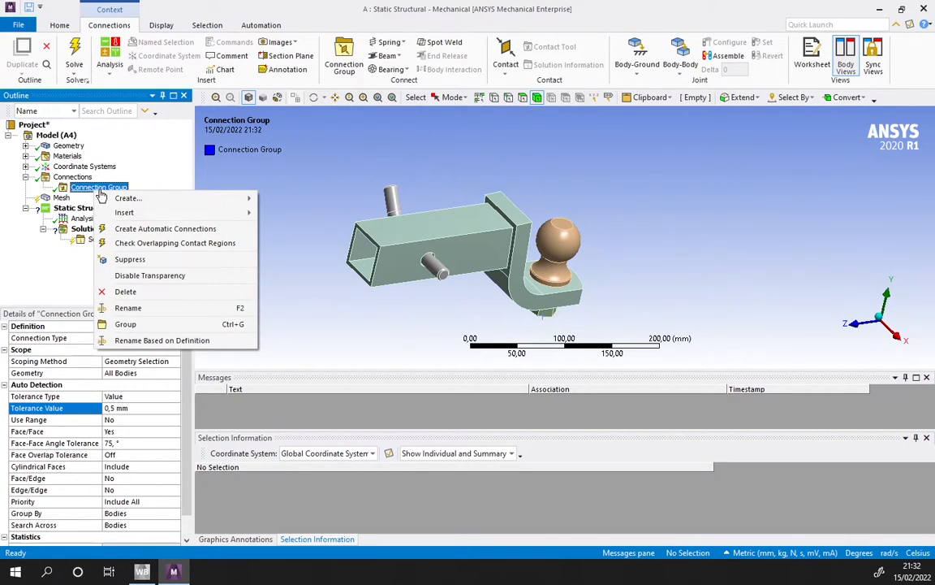
{"action": "left_click", "coordinate": [134, 228]}
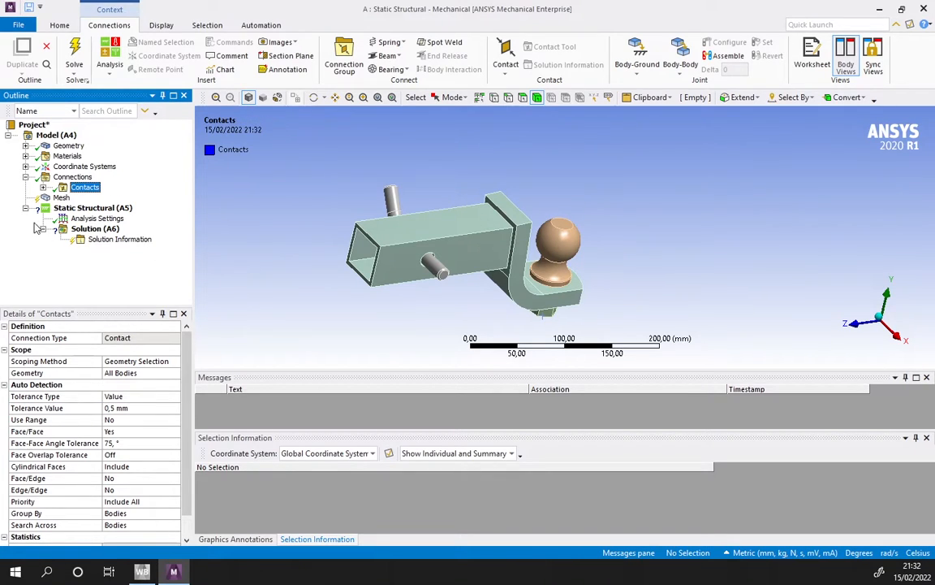
{"action": "left_click", "coordinate": [43, 188]}
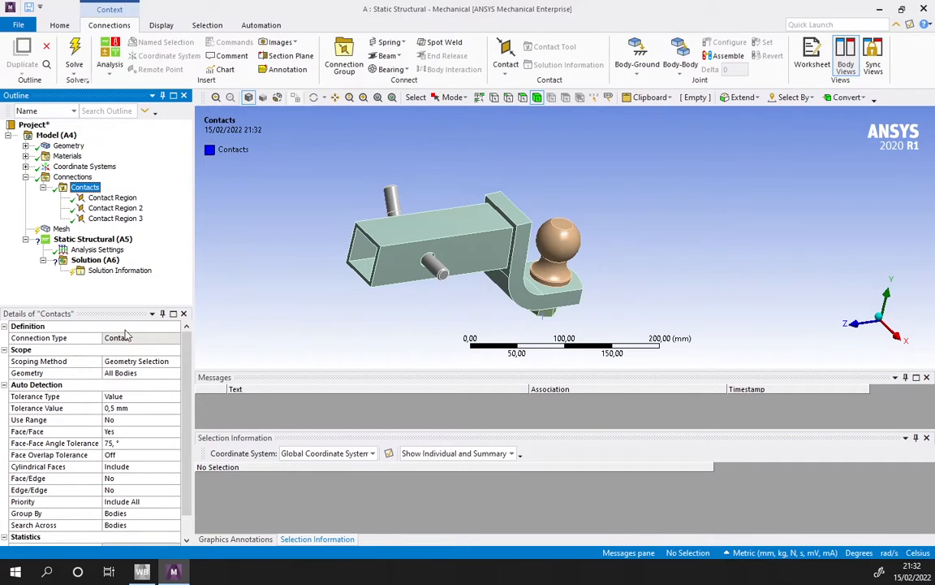
{"action": "left_click", "coordinate": [123, 198]}
{"action": "left_click", "coordinate": [119, 208]}
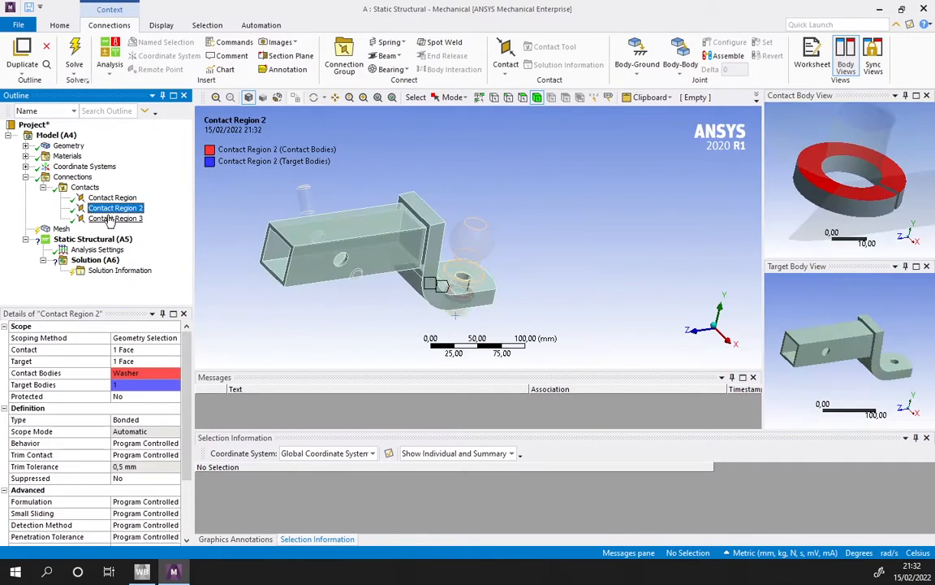
{"action": "left_click", "coordinate": [114, 219]}
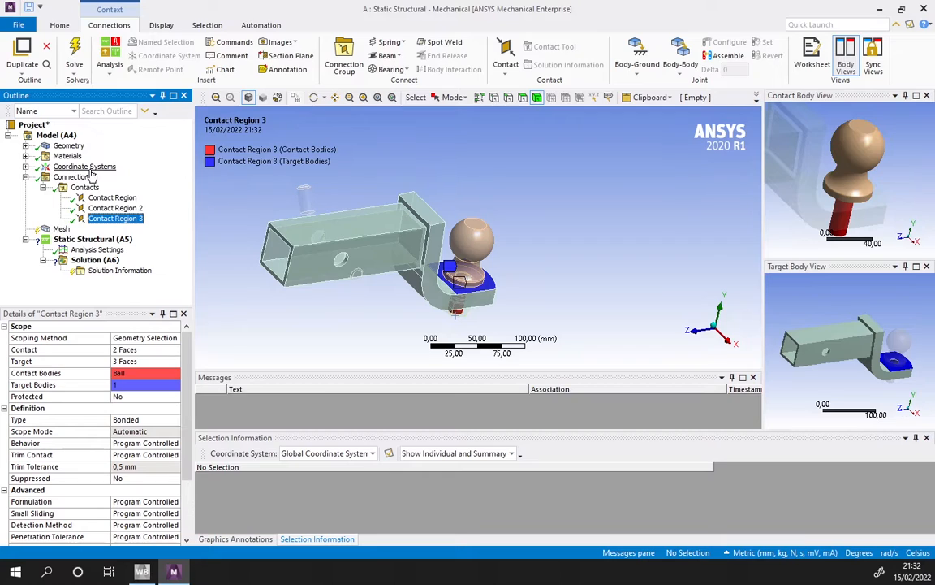
Delete the Contacts group that was created with the 0,5 mm tolerance.
{"action": "right_click", "coordinate": [78, 188]}
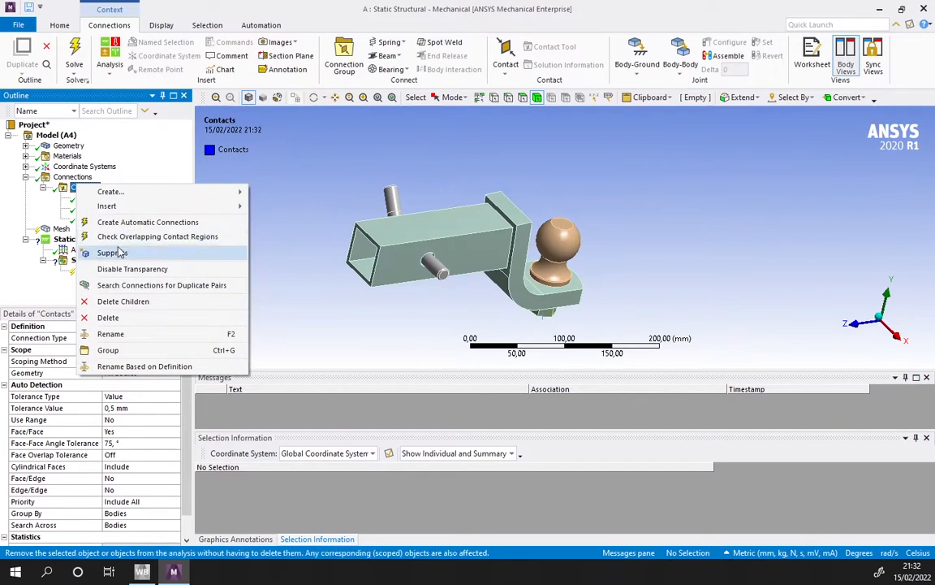
{"action": "left_click", "coordinate": [134, 319]}
{"action": "key", "text": "Return"}
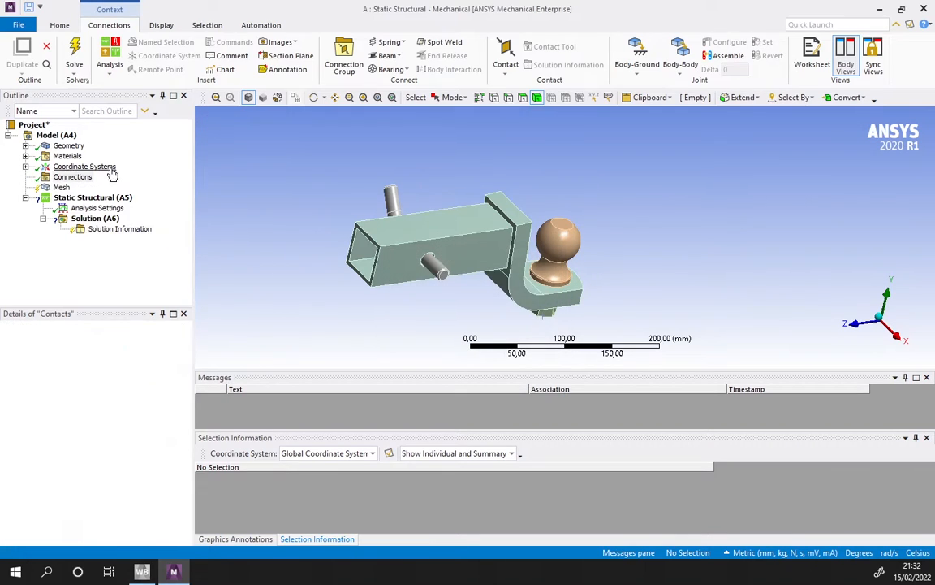
Add a fresh connection group under Connections, review the available contact types and look closely at the ball.
{"action": "left_click", "coordinate": [344, 63]}
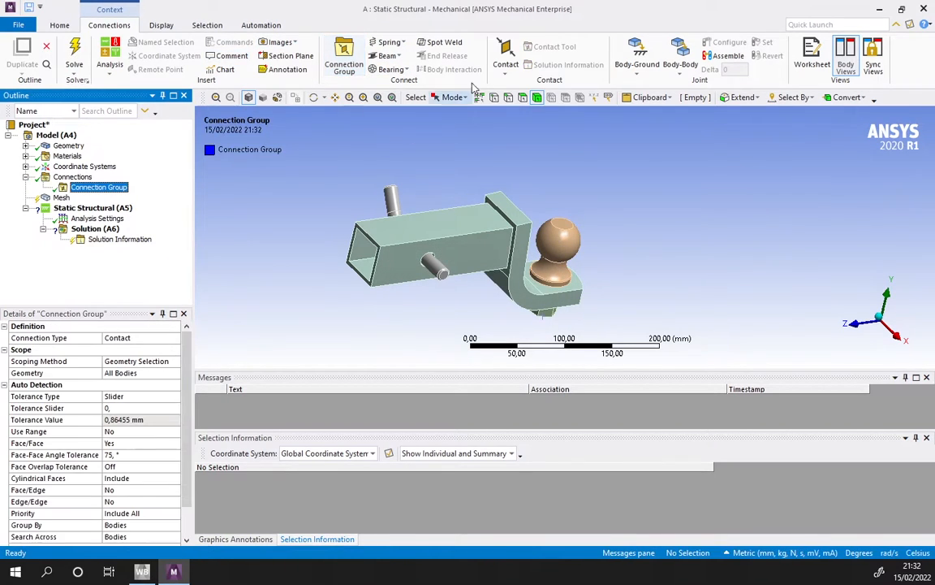
{"action": "left_click", "coordinate": [503, 58]}
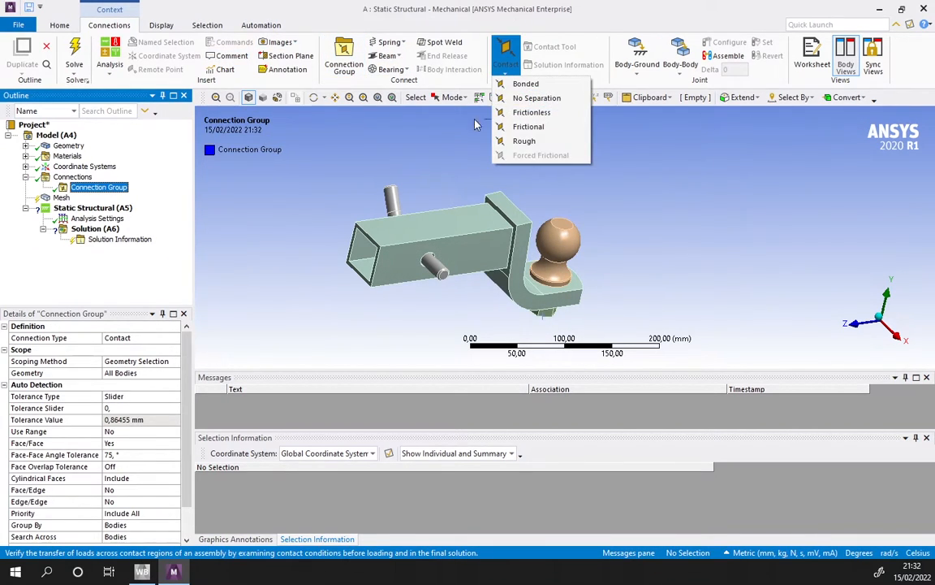
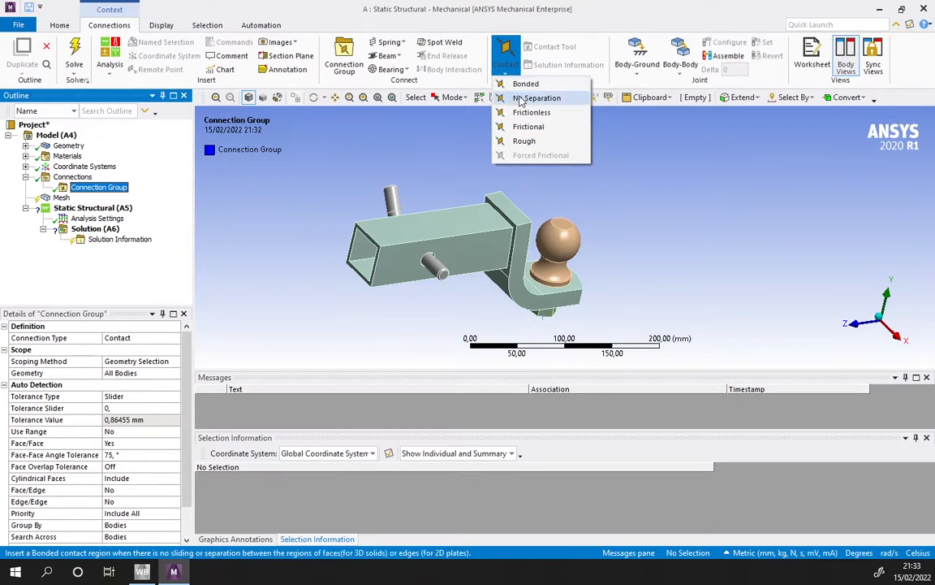
{"action": "left_click", "coordinate": [639, 249]}
{"action": "scroll", "coordinate": [634, 258], "scroll_direction": "up", "scroll_amount": 2}
{"action": "scroll", "coordinate": [643, 260], "scroll_direction": "up", "scroll_amount": 3}
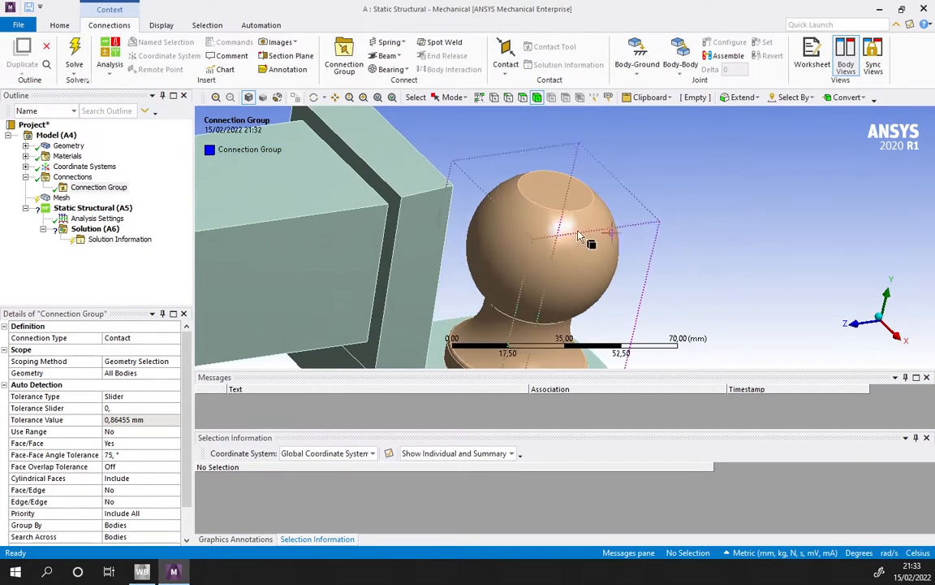
Insert a manual No Separation contact region in the new connection group.
{"action": "scroll", "coordinate": [599, 246], "scroll_direction": "down", "scroll_amount": 2}
{"action": "left_click", "coordinate": [505, 55]}
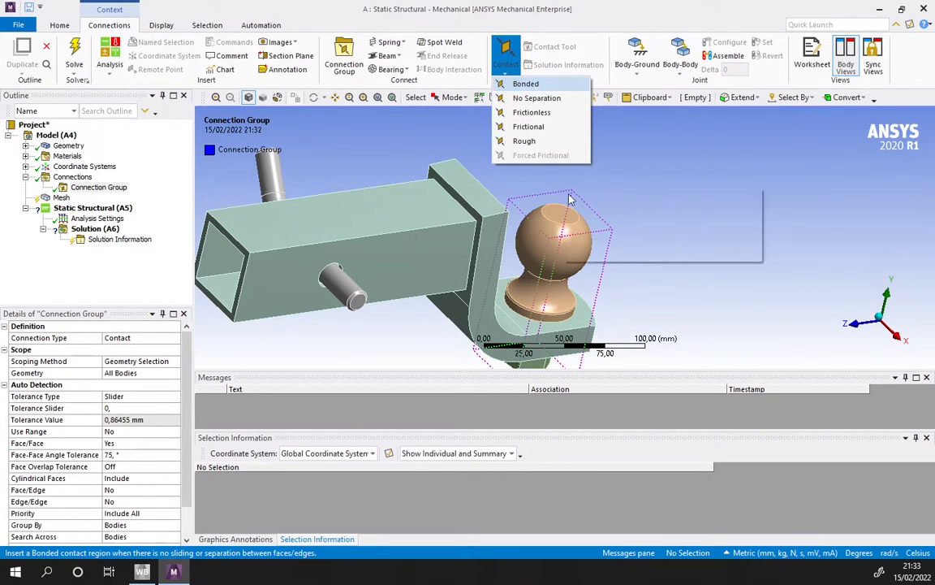
{"action": "left_click", "coordinate": [607, 210]}
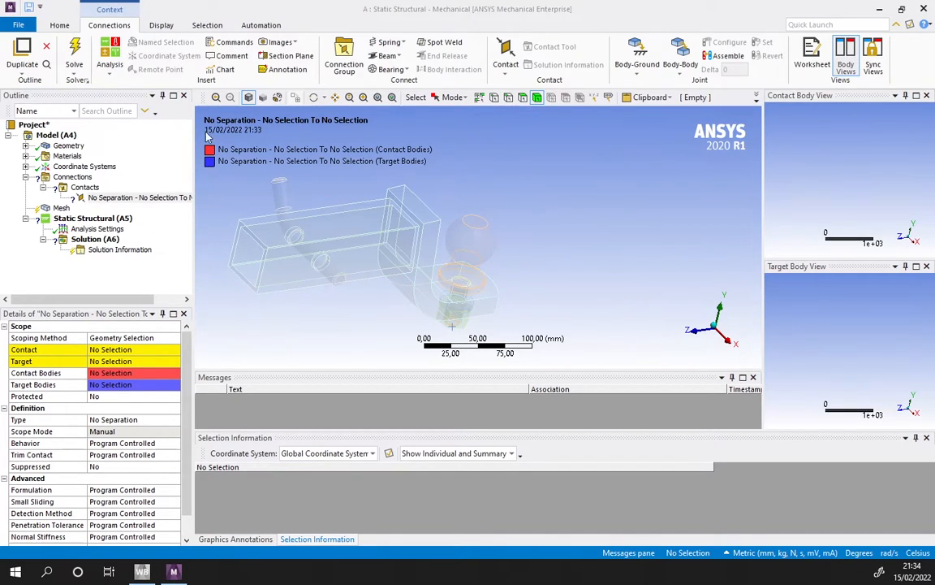
Scope the Contact side of the No Separation region to the flat annular underside of the ball's flange.
{"action": "scroll", "coordinate": [471, 242], "scroll_direction": "up", "scroll_amount": 3}
{"action": "middle_click_drag", "start_coordinate": [476, 271], "coordinate": [410, 232], "text": "ctrl"}
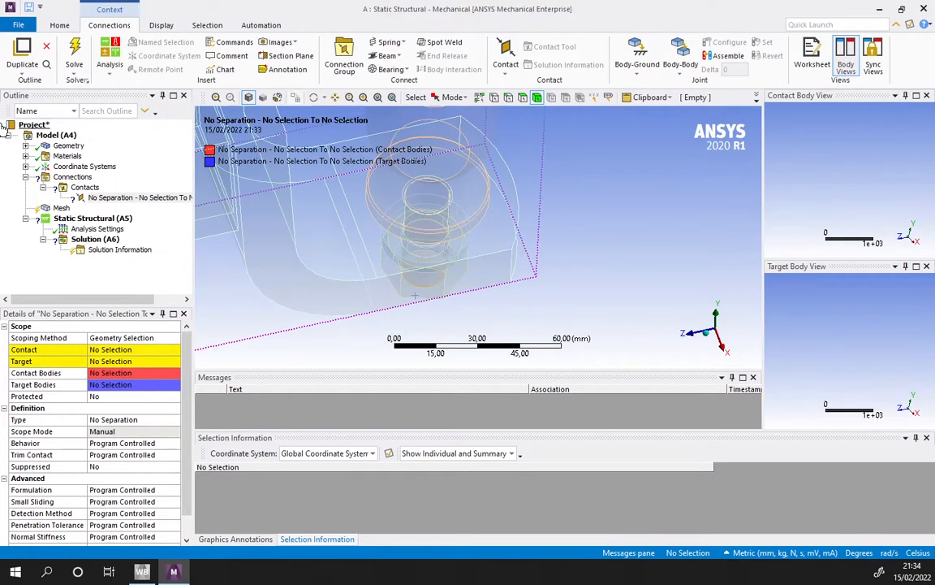
{"action": "left_click", "coordinate": [114, 349]}
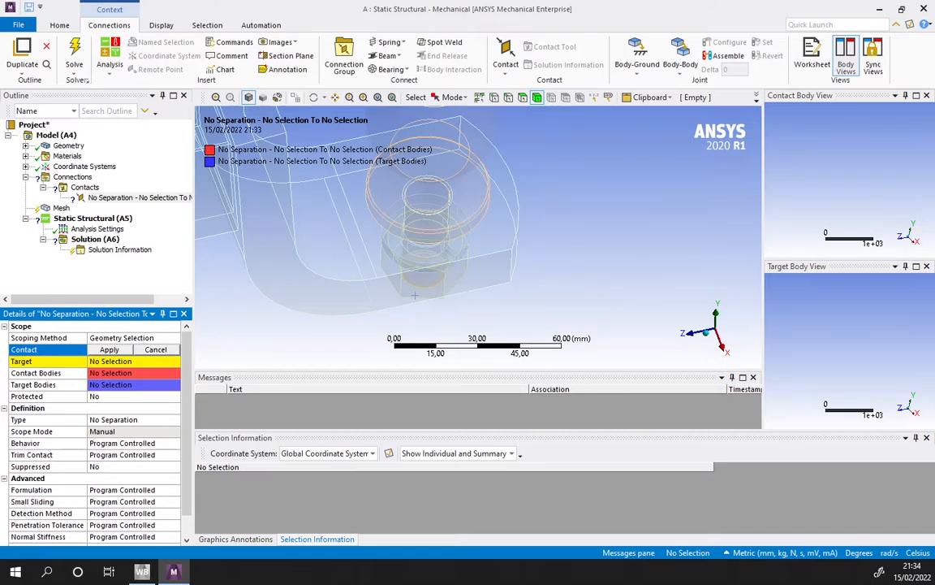
{"action": "left_click", "coordinate": [466, 200]}
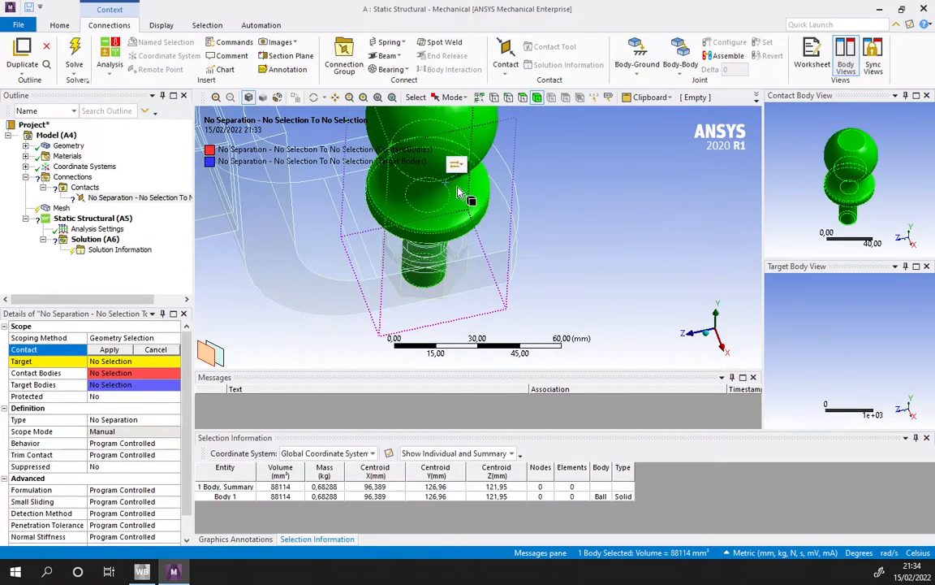
{"action": "left_click", "coordinate": [747, 199]}
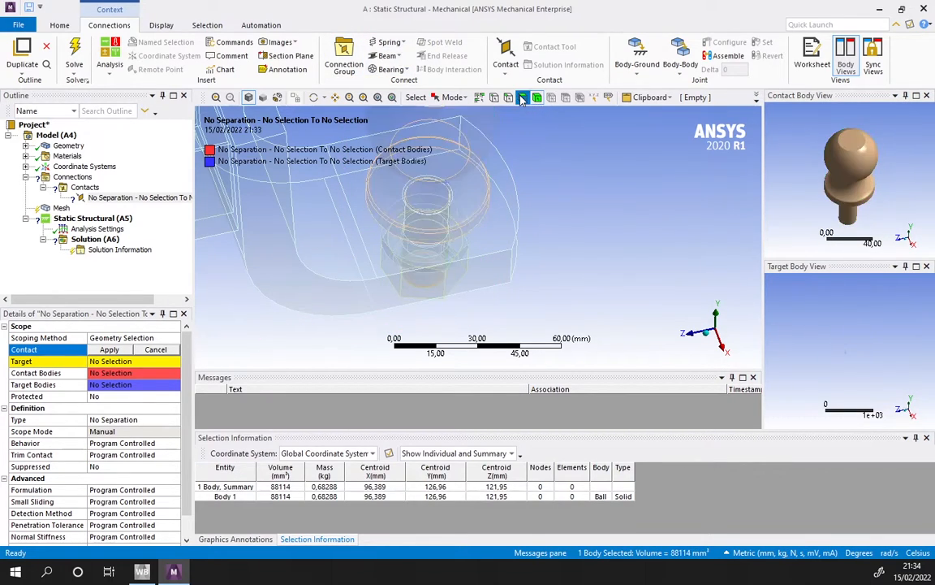
{"action": "middle_click_drag", "start_coordinate": [833, 179], "coordinate": [834, 150]}
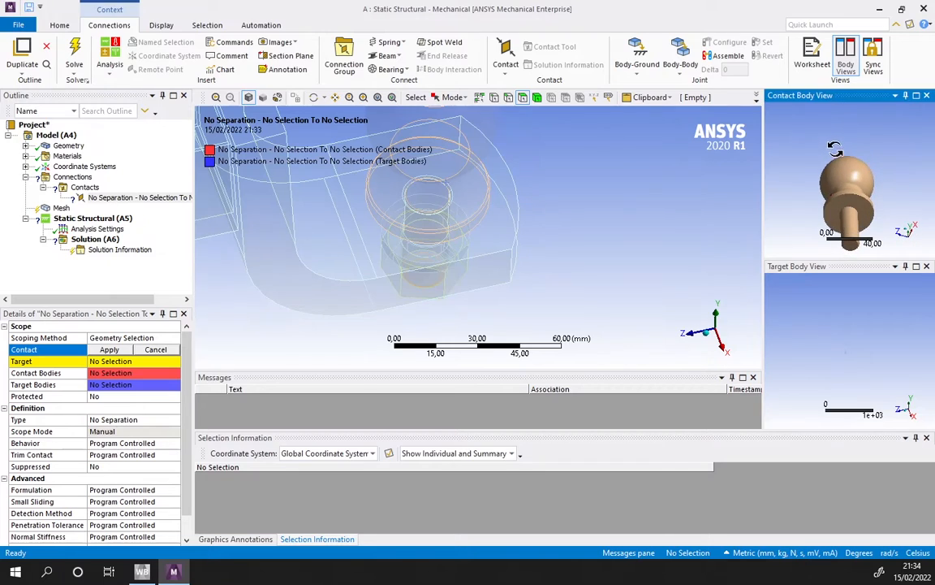
{"action": "left_click", "coordinate": [862, 203]}
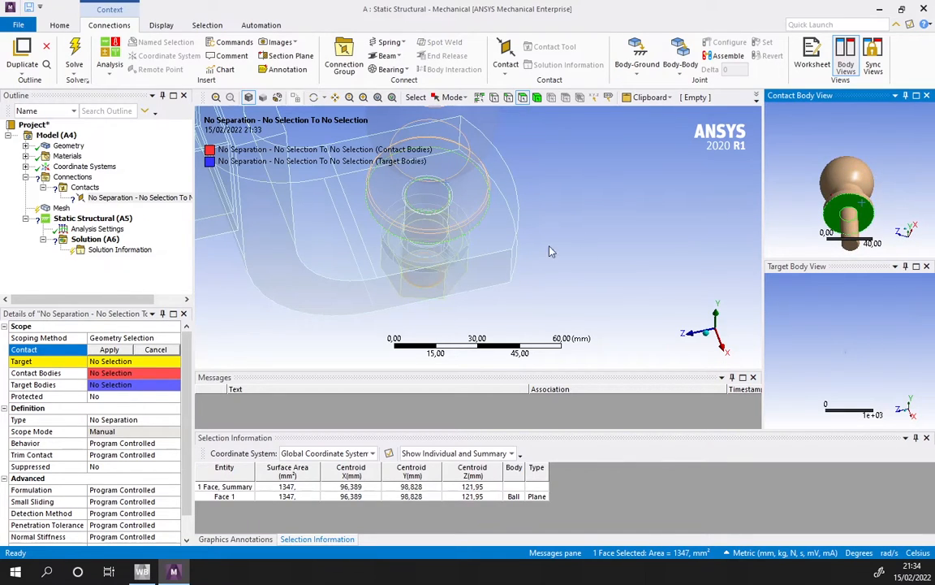
{"action": "left_click", "coordinate": [109, 349]}
Scope the Target side to the mount's flat upper face around the ball hole.
{"action": "left_click", "coordinate": [122, 361]}
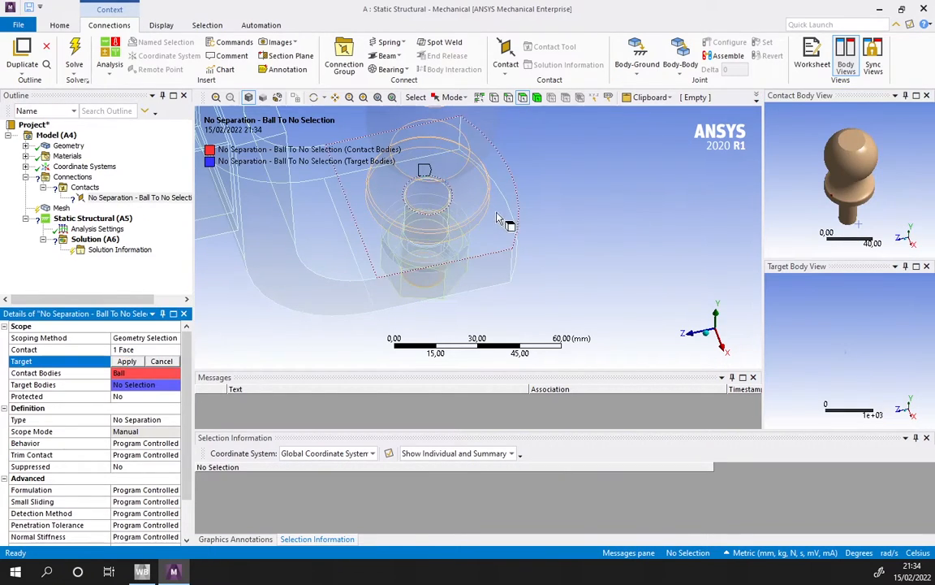
{"action": "left_click", "coordinate": [451, 201]}
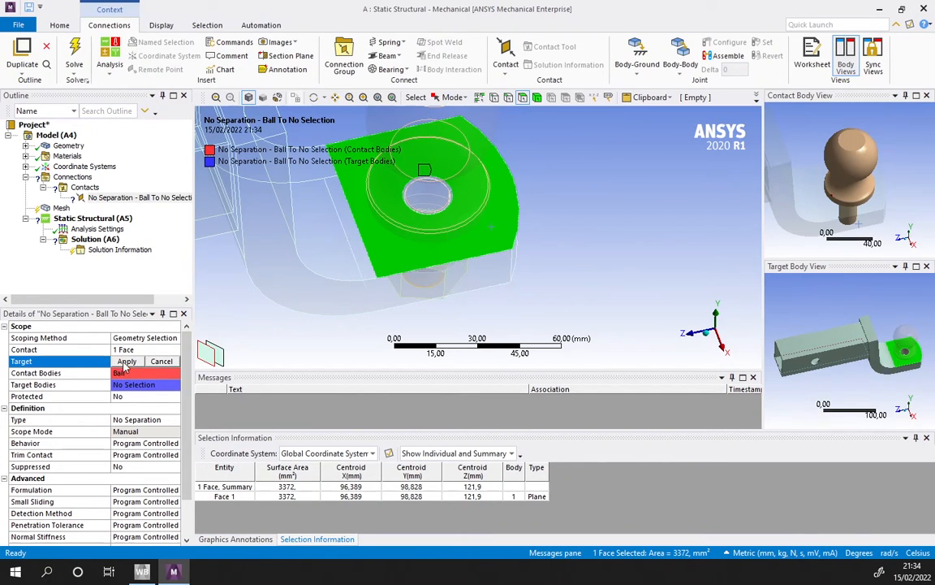
{"action": "left_click", "coordinate": [127, 362]}
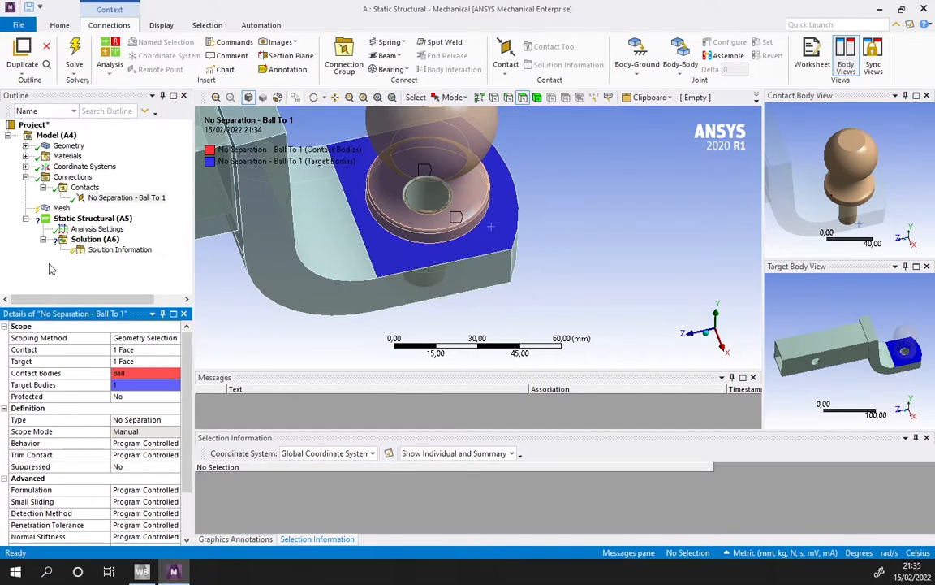
Add a second No Separation contact and scope its Contact side to the cylindrical face of the ball's shank.
{"action": "left_click", "coordinate": [505, 58]}
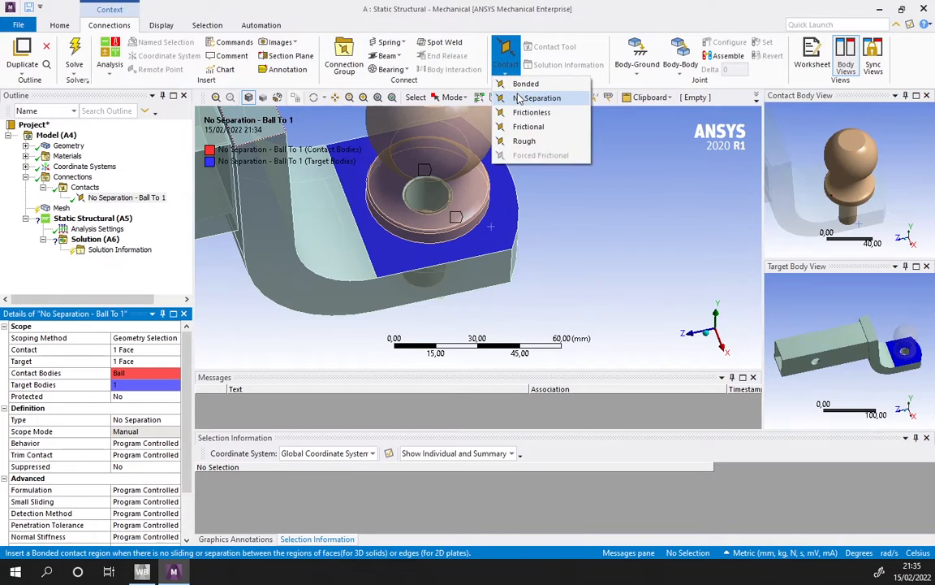
{"action": "left_click", "coordinate": [525, 96]}
{"action": "left_click", "coordinate": [457, 209]}
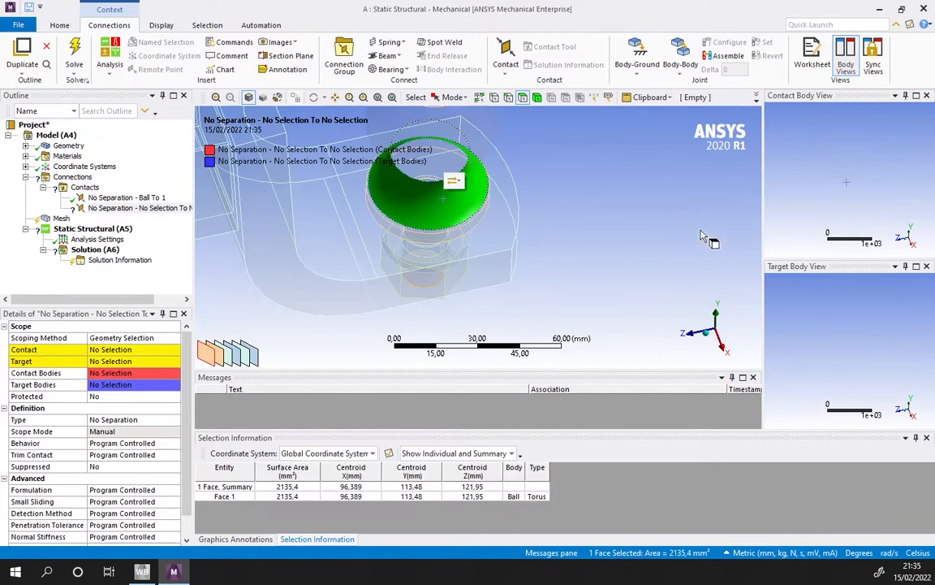
{"action": "left_click", "coordinate": [132, 350]}
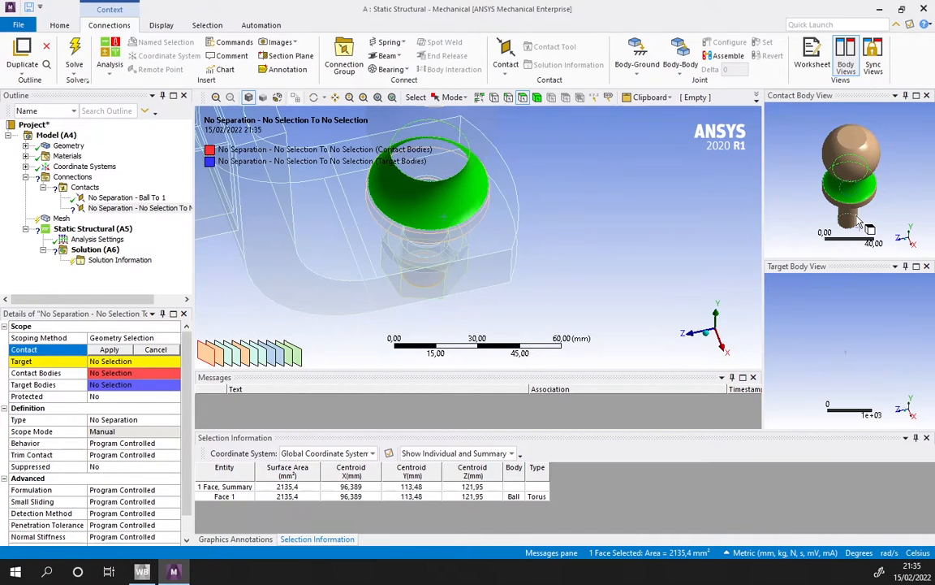
{"action": "left_click", "coordinate": [858, 223]}
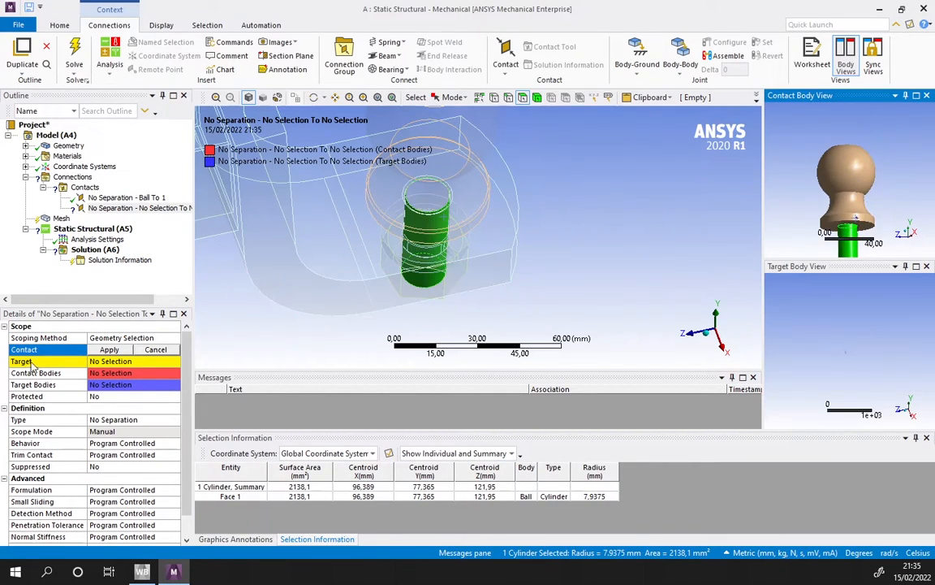
{"action": "left_click", "coordinate": [99, 353]}
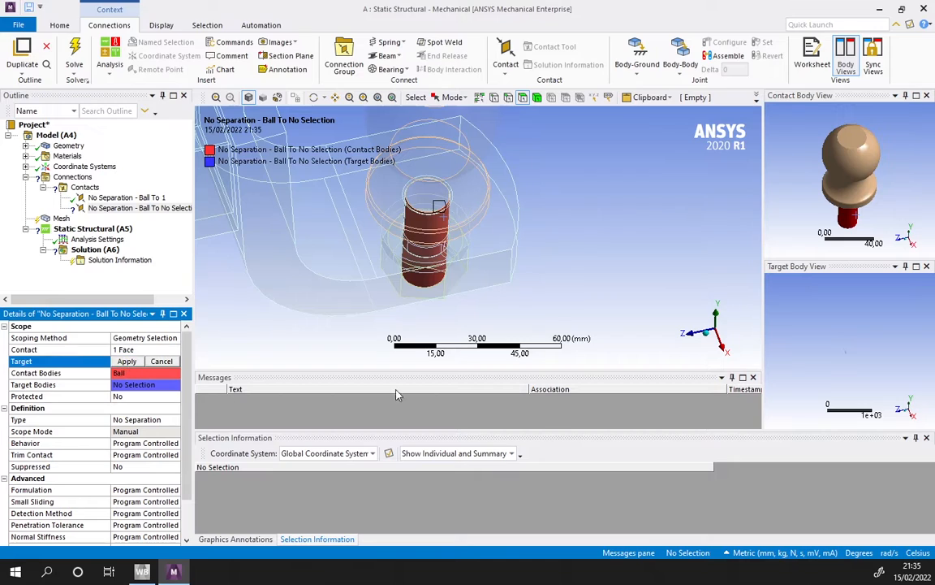
Scope the second contact's Target side to both cylindrical halves of the mount's ball hole together with the mount's L-shaped side face.
{"action": "left_click", "coordinate": [443, 281]}
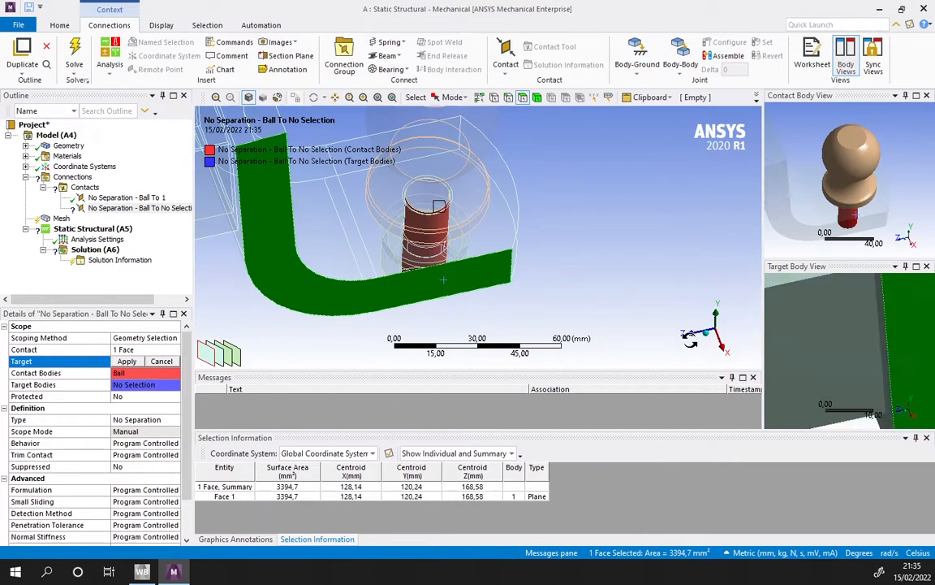
{"action": "middle_click_drag", "start_coordinate": [932, 334], "coordinate": [654, 330], "text": "ctrl"}
{"action": "middle_click_drag", "start_coordinate": [866, 337], "coordinate": [847, 349], "text": "ctrl"}
{"action": "left_click", "coordinate": [833, 323], "text": "ctrl"}
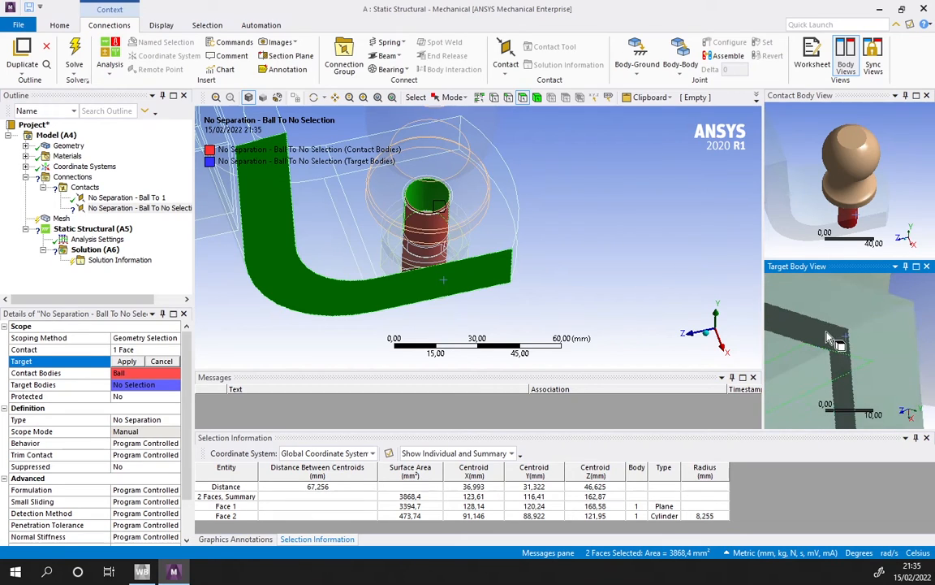
{"action": "middle_click_drag", "start_coordinate": [825, 317], "coordinate": [790, 319], "text": "ctrl"}
{"action": "middle_click_drag", "start_coordinate": [887, 304], "coordinate": [752, 282], "text": "ctrl"}
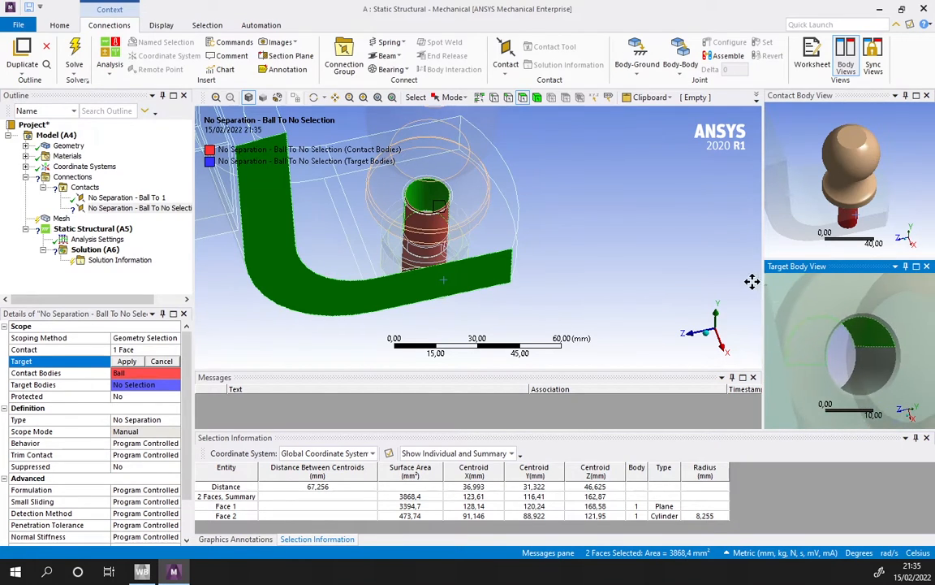
{"action": "left_click", "coordinate": [877, 382], "text": "ctrl"}
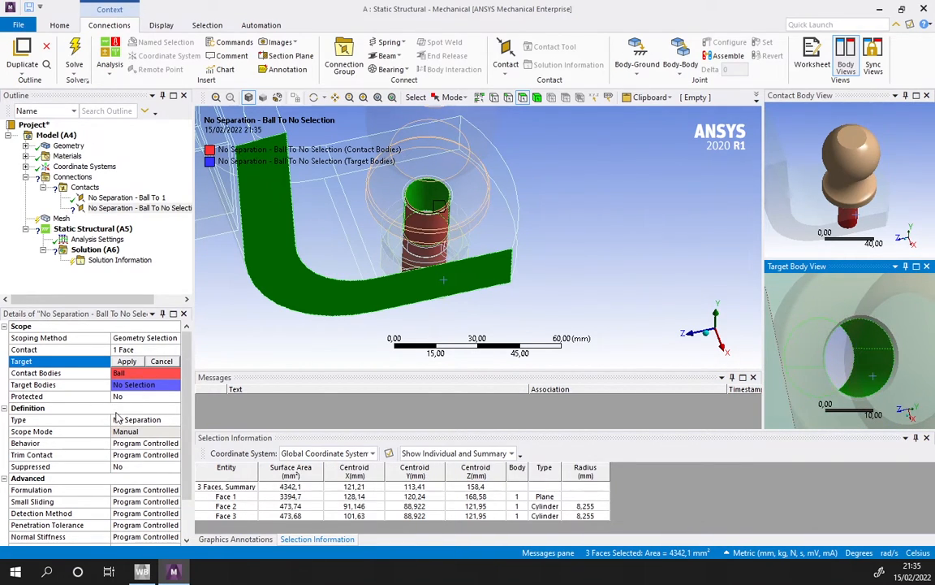
{"action": "left_click", "coordinate": [126, 362]}
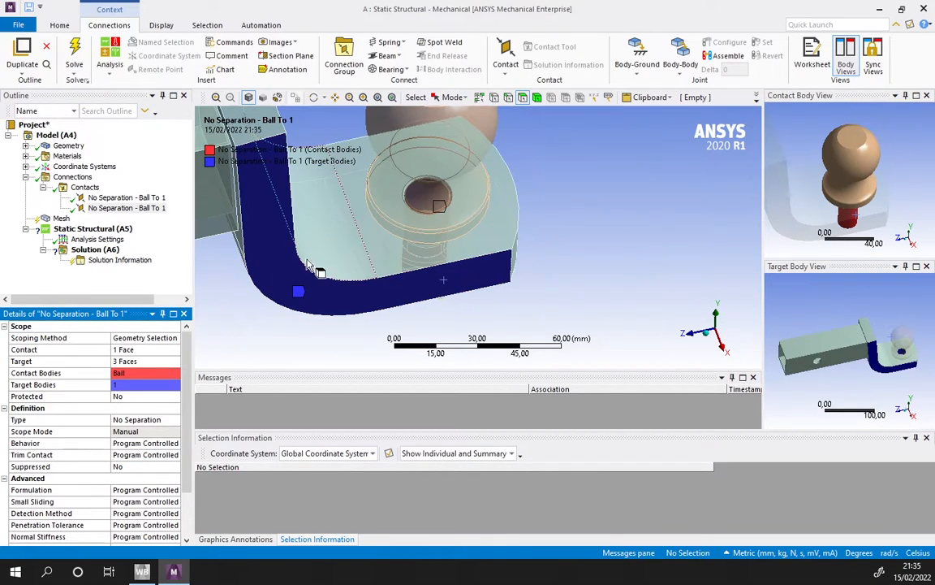
Remove the mount's L-shaped side face from the second contact's Target scope.
{"action": "left_click", "coordinate": [140, 361]}
{"action": "left_click", "coordinate": [271, 234], "text": "ctrl"}
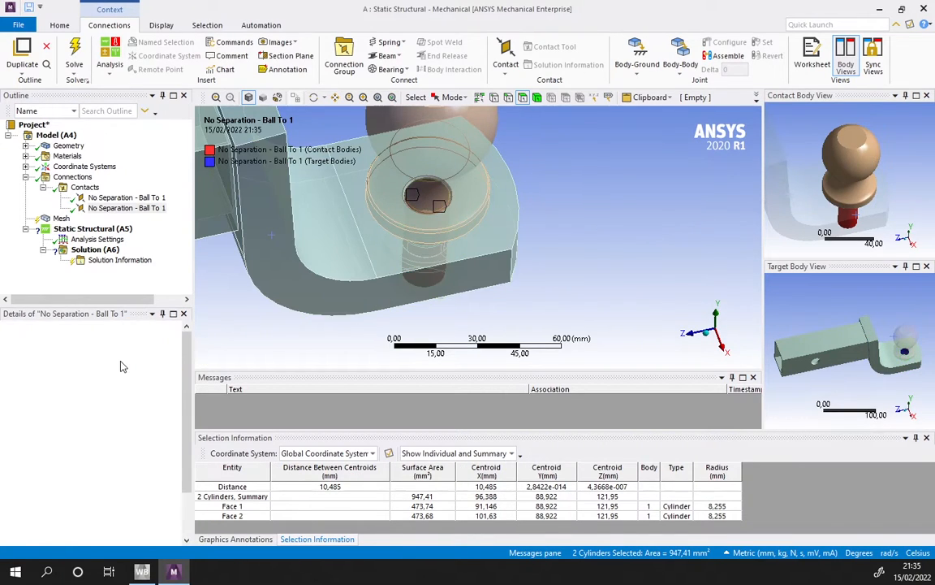
{"action": "left_click", "coordinate": [120, 363]}
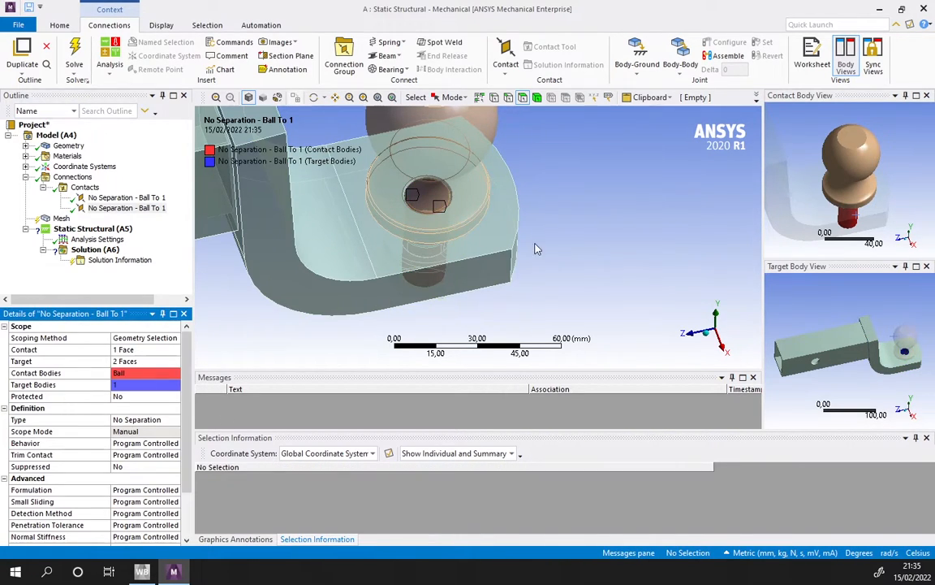
Add a third No Separation contact and pick the mount's flat lower face around the ball hole for its Contact side.
{"action": "scroll", "coordinate": [822, 306], "scroll_direction": "up", "scroll_amount": 5}
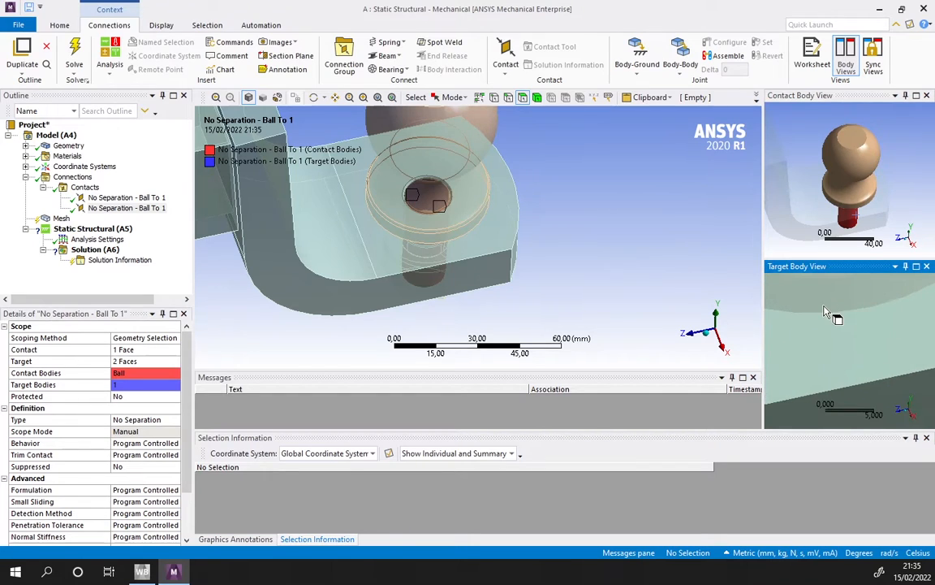
{"action": "scroll", "coordinate": [822, 306], "scroll_direction": "down", "scroll_amount": 5}
{"action": "middle_click_drag", "start_coordinate": [837, 364], "coordinate": [836, 334]}
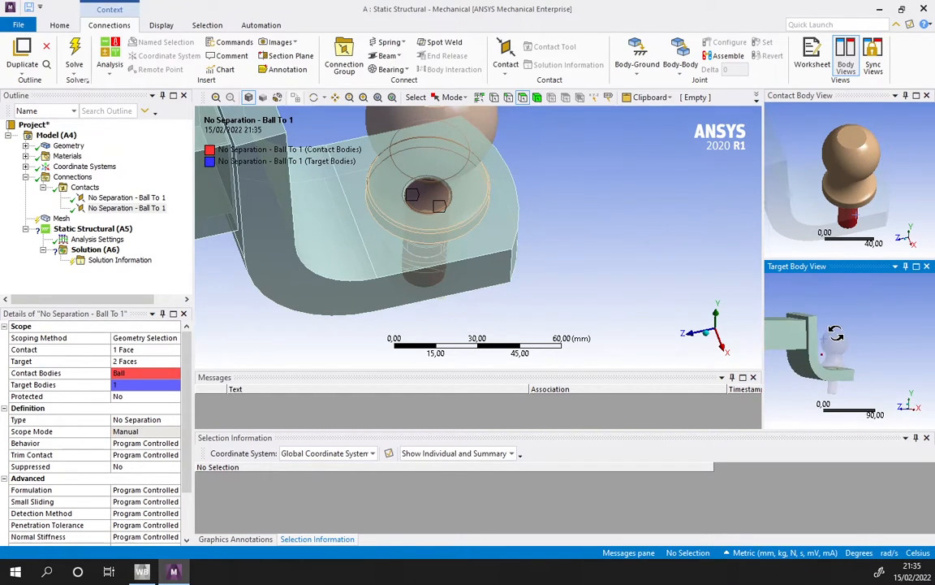
{"action": "scroll", "coordinate": [482, 300], "scroll_direction": "down", "scroll_amount": 3}
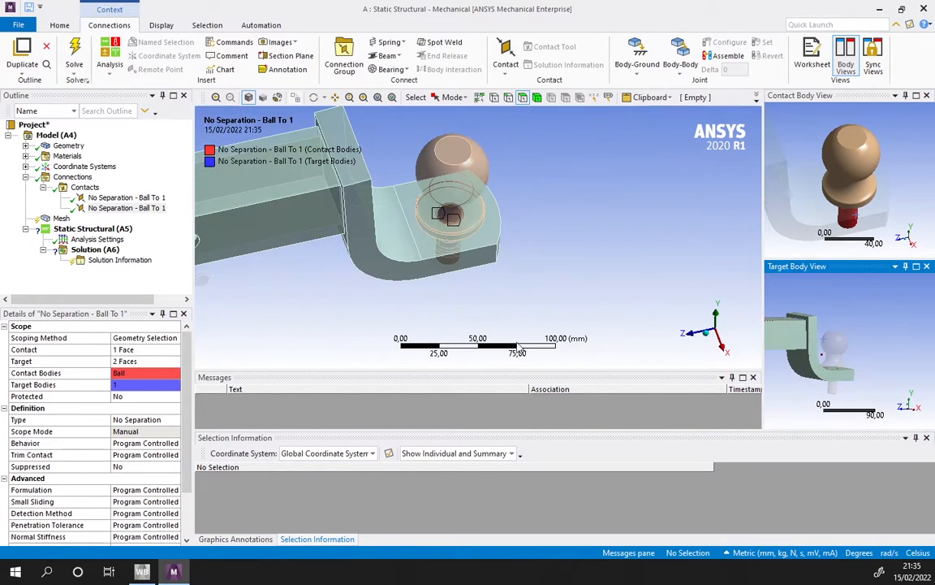
{"action": "left_click", "coordinate": [505, 55]}
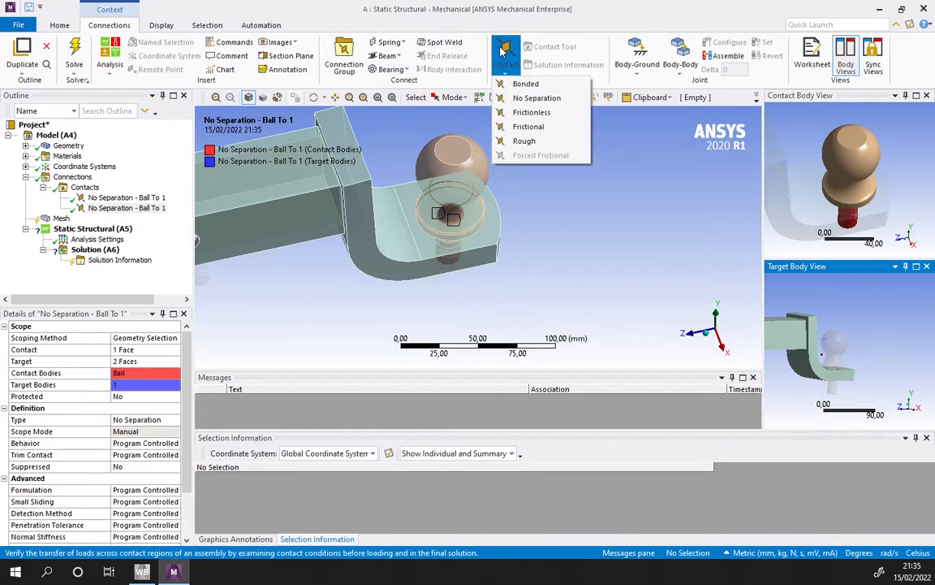
{"action": "left_click", "coordinate": [542, 98]}
{"action": "middle_click_drag", "start_coordinate": [514, 299], "coordinate": [452, 297]}
{"action": "left_click", "coordinate": [453, 296]}
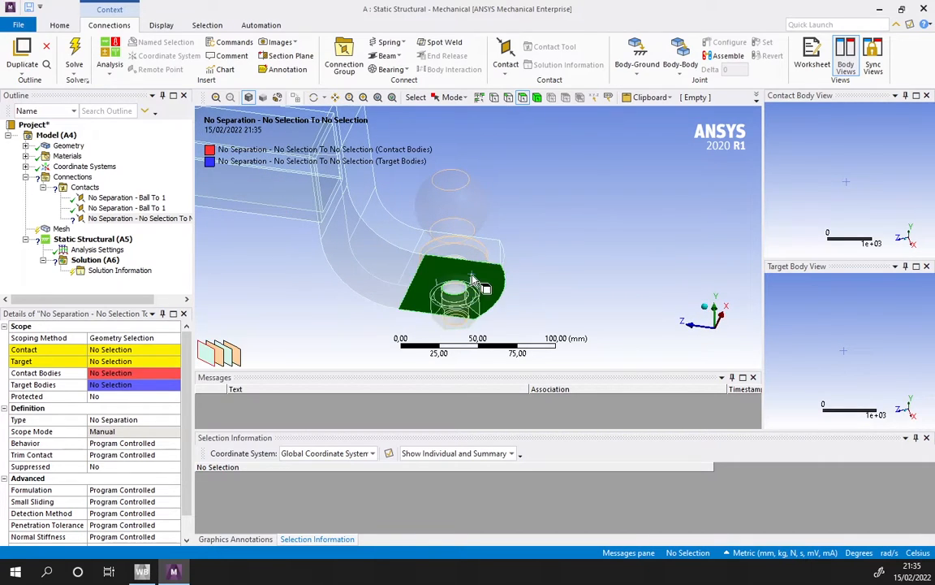
{"action": "left_click", "coordinate": [107, 349]}
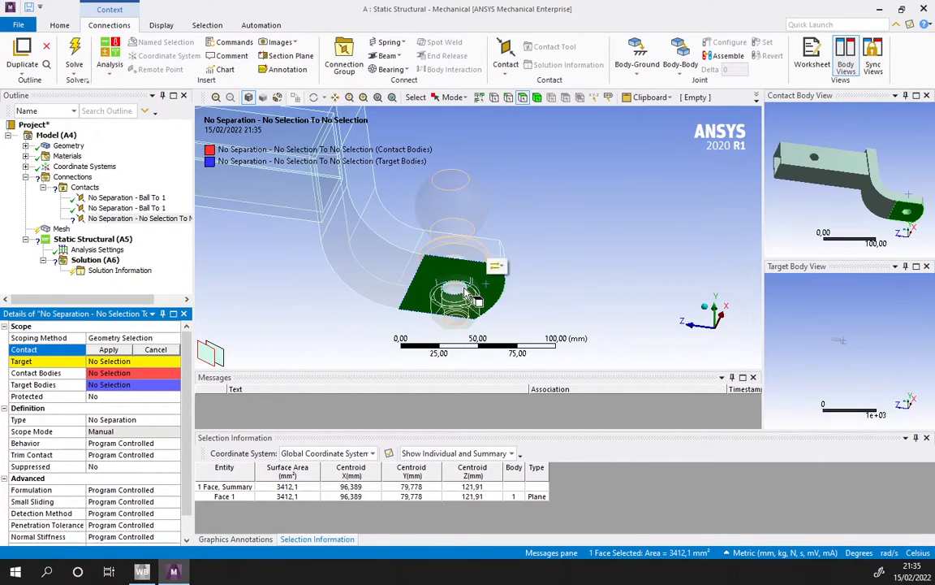
Scope the new No Separation contact with the bracket's underside face around the hole as contact and the washer's upper flat face as target.
{"action": "left_click", "coordinate": [108, 349]}
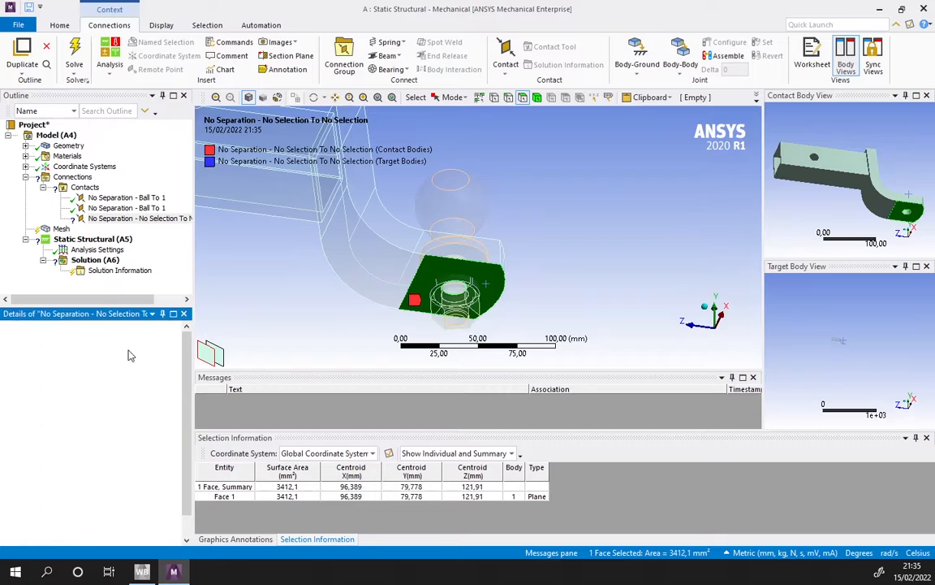
{"action": "left_click", "coordinate": [461, 277]}
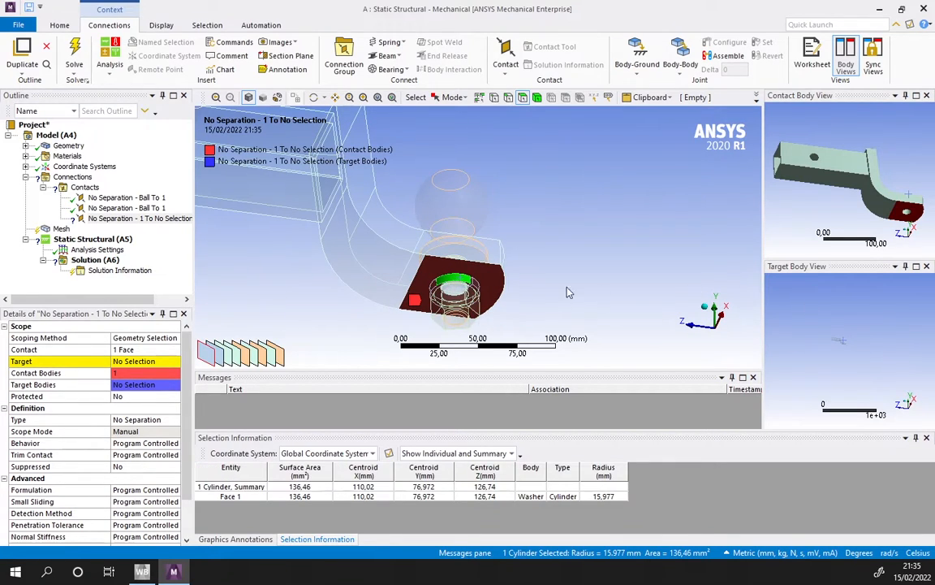
{"action": "left_click", "coordinate": [110, 360]}
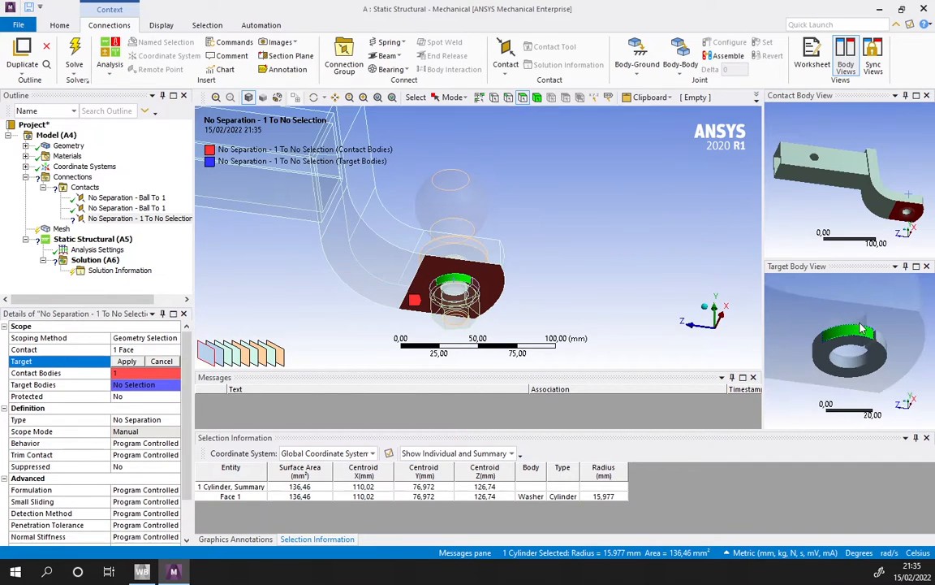
{"action": "middle_click_drag", "start_coordinate": [863, 328], "coordinate": [814, 360]}
{"action": "left_click", "coordinate": [843, 326]}
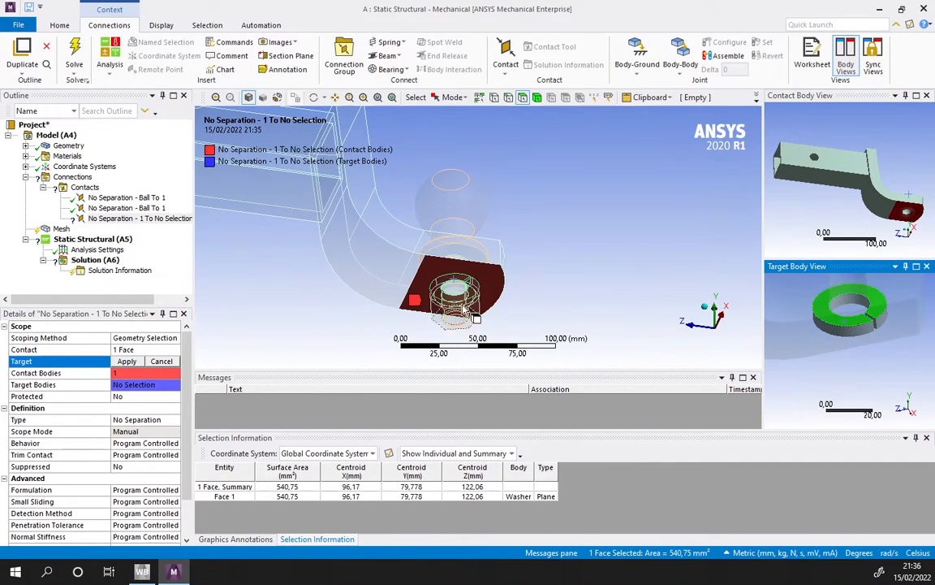
{"action": "left_click", "coordinate": [127, 362]}
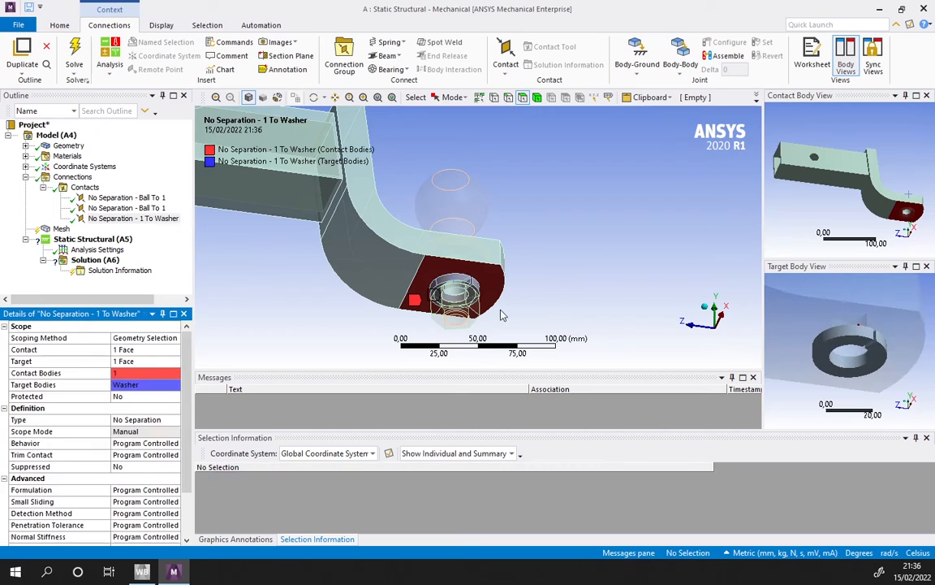
Insert a new Bonded contact region for the nut and washer.
{"action": "scroll", "coordinate": [715, 312], "scroll_direction": "down", "scroll_amount": 2}
{"action": "scroll", "coordinate": [716, 312], "scroll_direction": "up", "scroll_amount": 4}
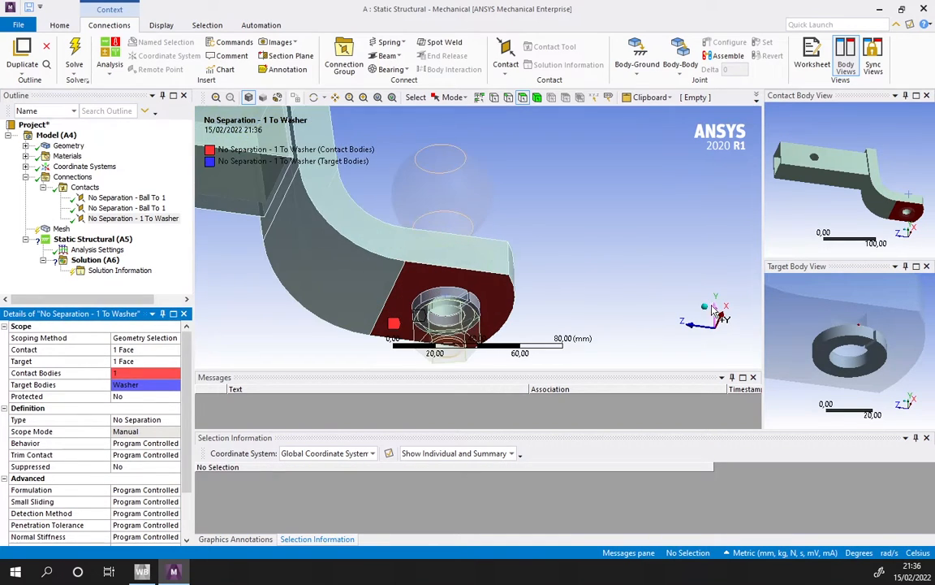
{"action": "scroll", "coordinate": [497, 284], "scroll_direction": "down", "scroll_amount": 1}
{"action": "middle_click_drag", "start_coordinate": [491, 268], "coordinate": [468, 279], "text": "ctrl"}
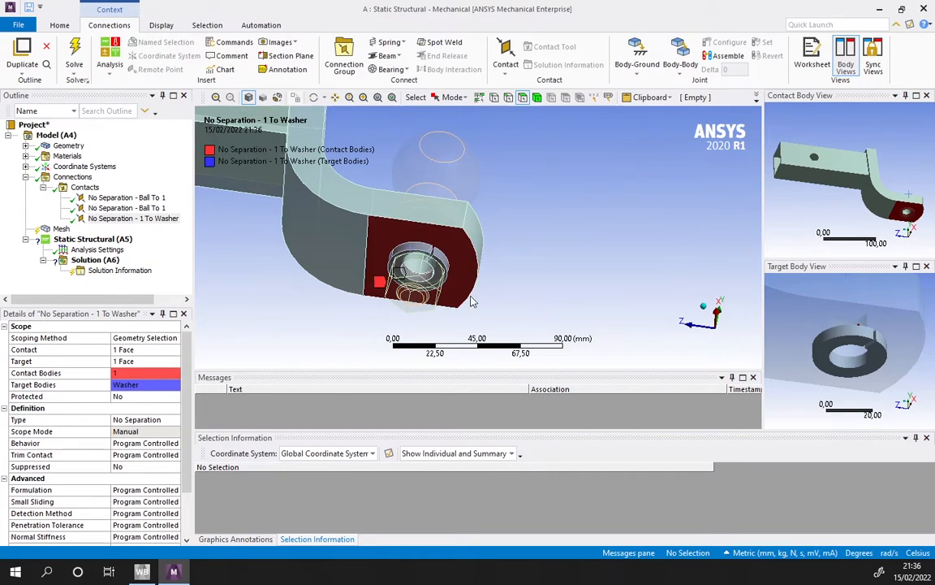
{"action": "middle_click_drag", "start_coordinate": [520, 233], "coordinate": [532, 261]}
{"action": "left_click", "coordinate": [524, 59]}
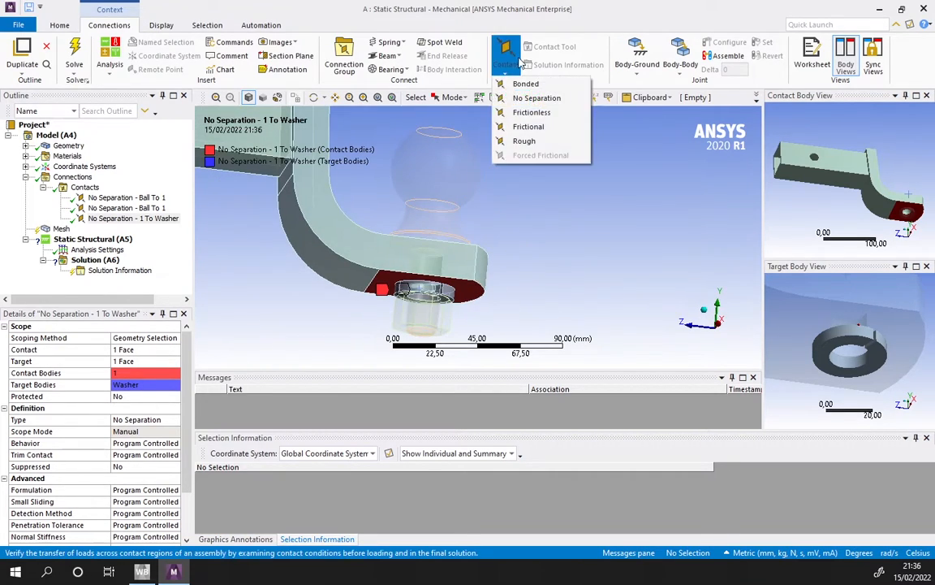
{"action": "left_click", "coordinate": [510, 79]}
Assign the nut's upper annular face as the contact side of the new bonded region.
{"action": "scroll", "coordinate": [457, 266], "scroll_direction": "up", "scroll_amount": 4}
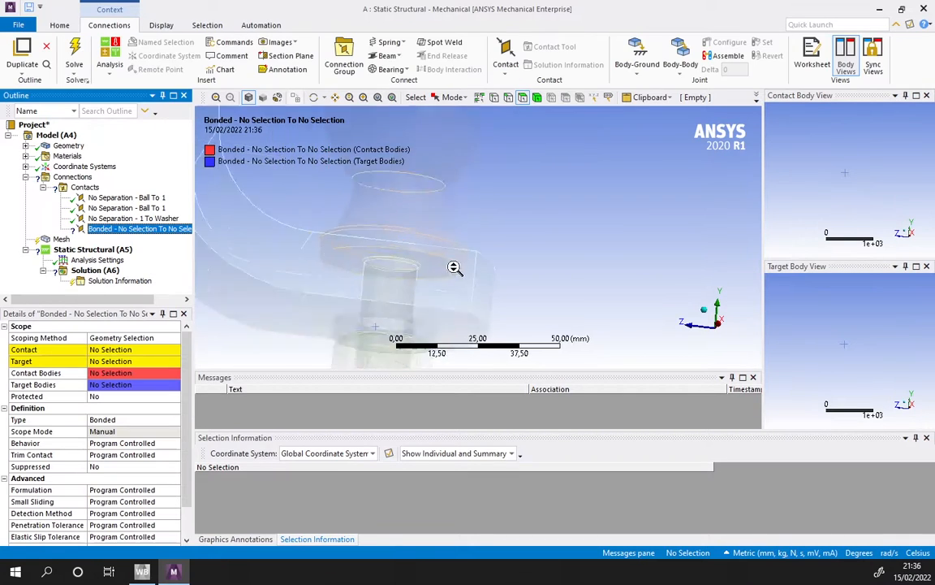
{"action": "middle_click_drag", "start_coordinate": [441, 278], "coordinate": [519, 190], "text": "ctrl"}
{"action": "middle_click_drag", "start_coordinate": [467, 232], "coordinate": [430, 229]}
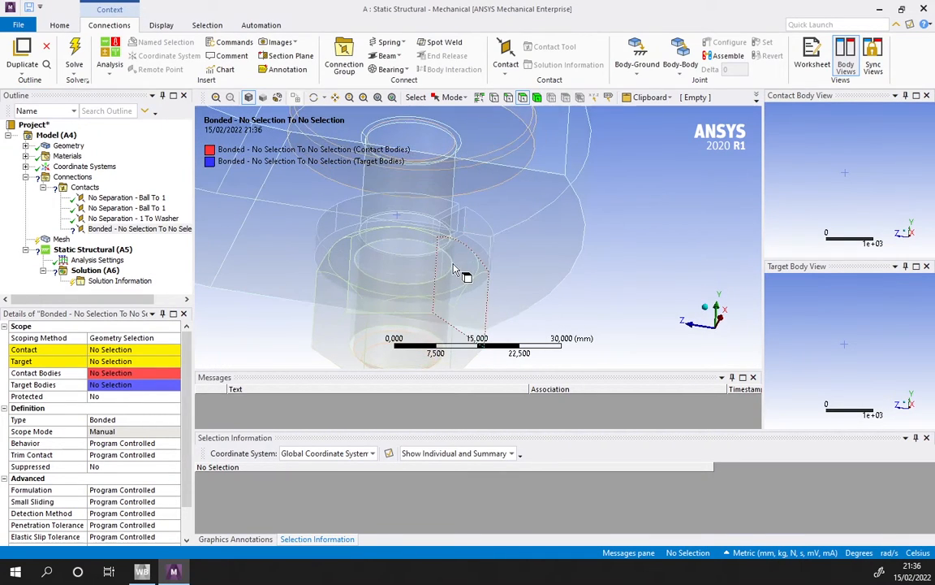
{"action": "left_click", "coordinate": [454, 262]}
{"action": "left_click", "coordinate": [113, 350]}
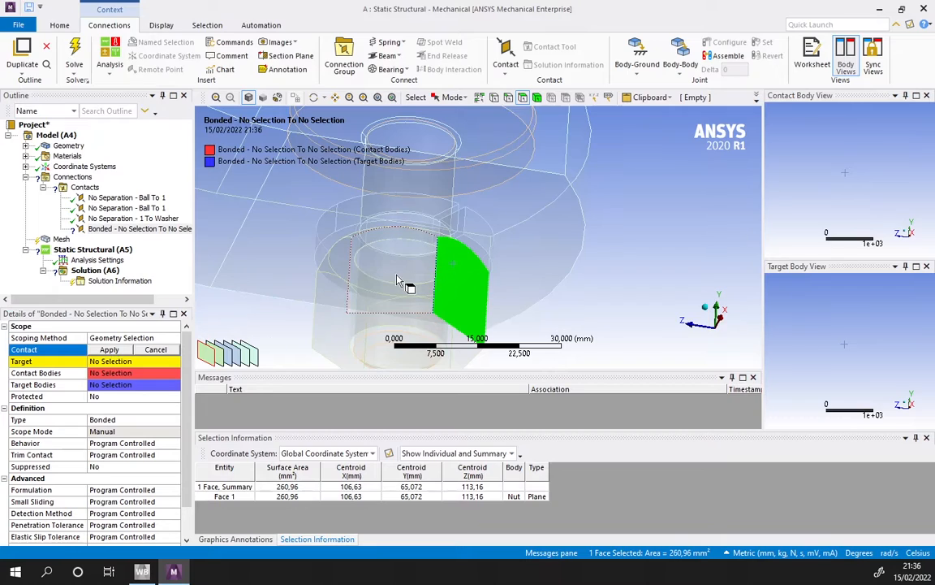
{"action": "left_click", "coordinate": [407, 251]}
{"action": "middle_click_drag", "start_coordinate": [818, 176], "coordinate": [850, 107]}
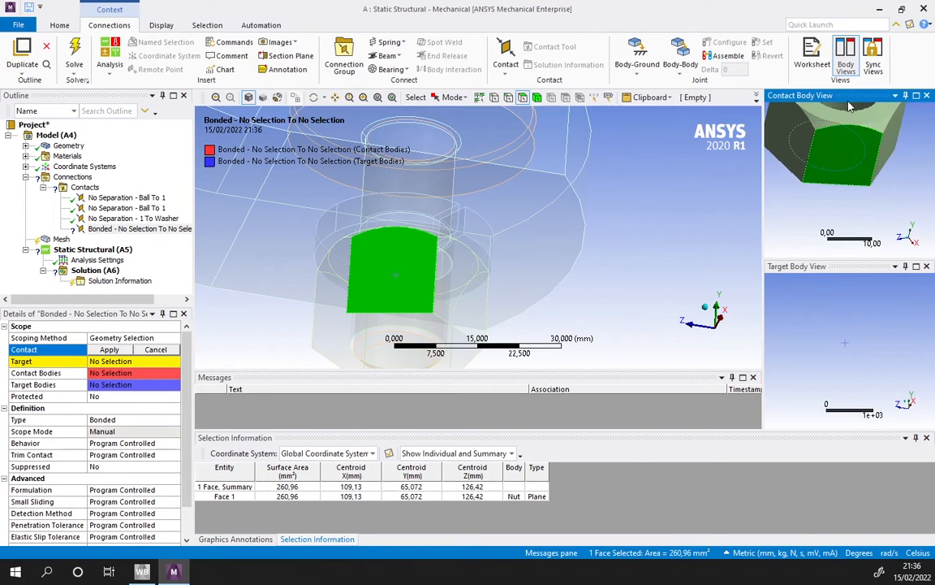
{"action": "left_click", "coordinate": [839, 118]}
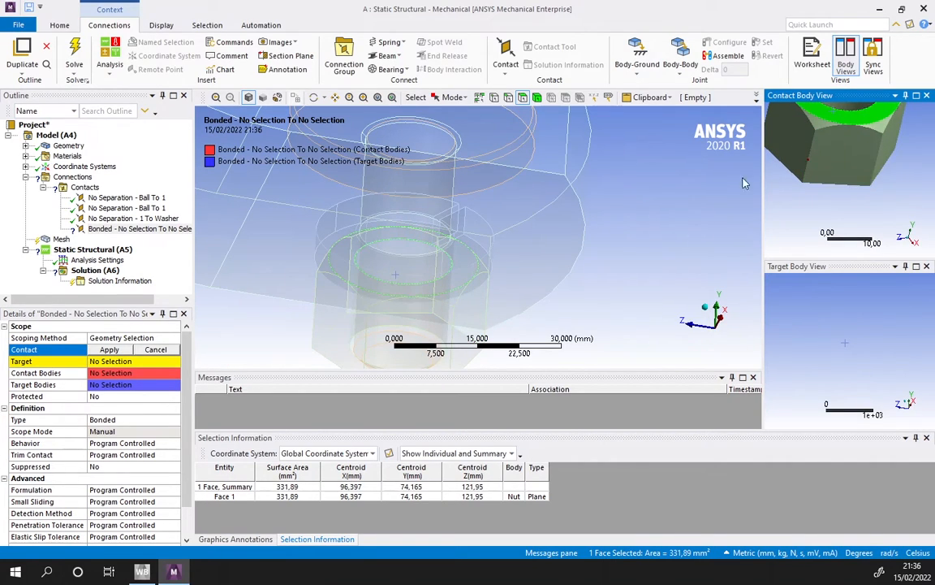
{"action": "left_click", "coordinate": [109, 350]}
Assign the washer's lower flat face as the target of the nut's bonded contact.
{"action": "left_click", "coordinate": [163, 362]}
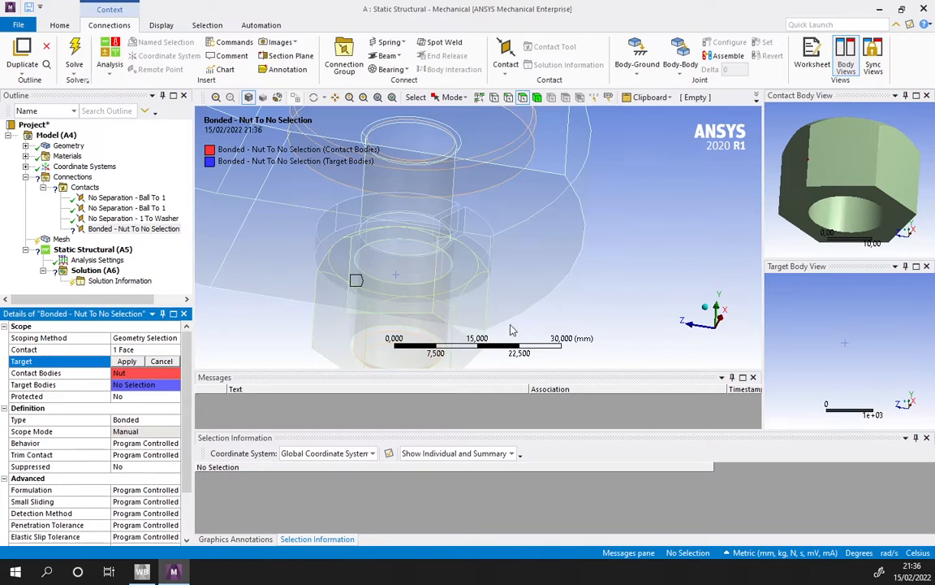
{"action": "left_click", "coordinate": [465, 231]}
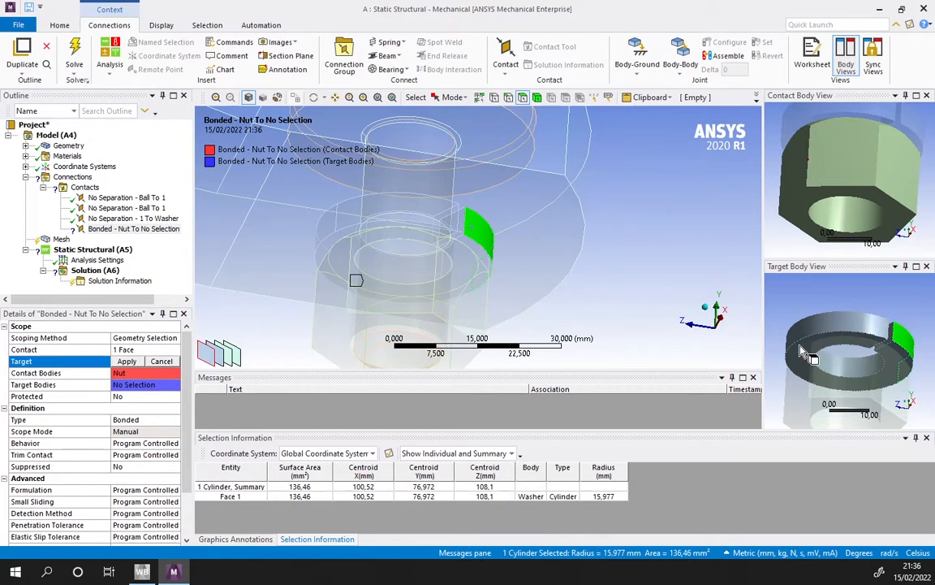
{"action": "scroll", "coordinate": [827, 341], "scroll_direction": "up", "scroll_amount": 3}
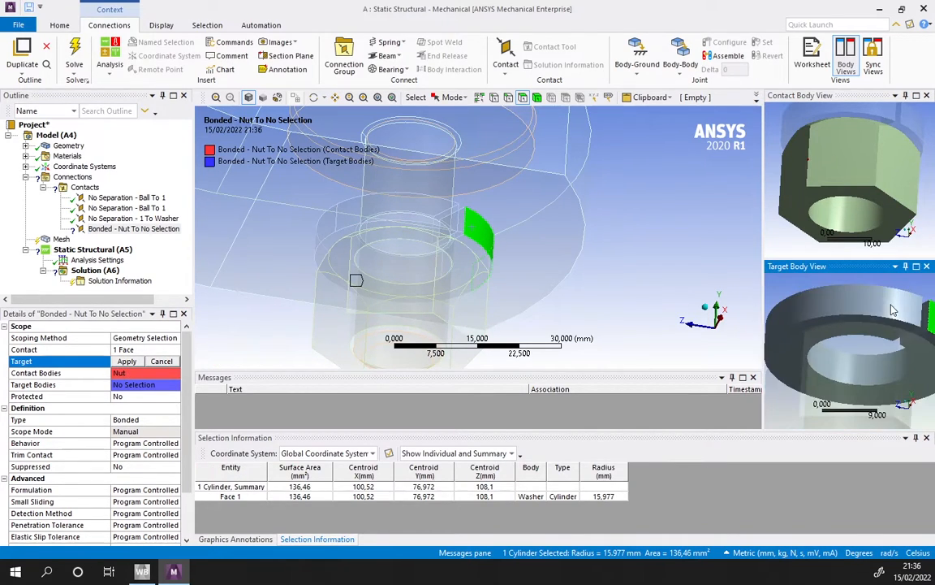
{"action": "left_click", "coordinate": [869, 329]}
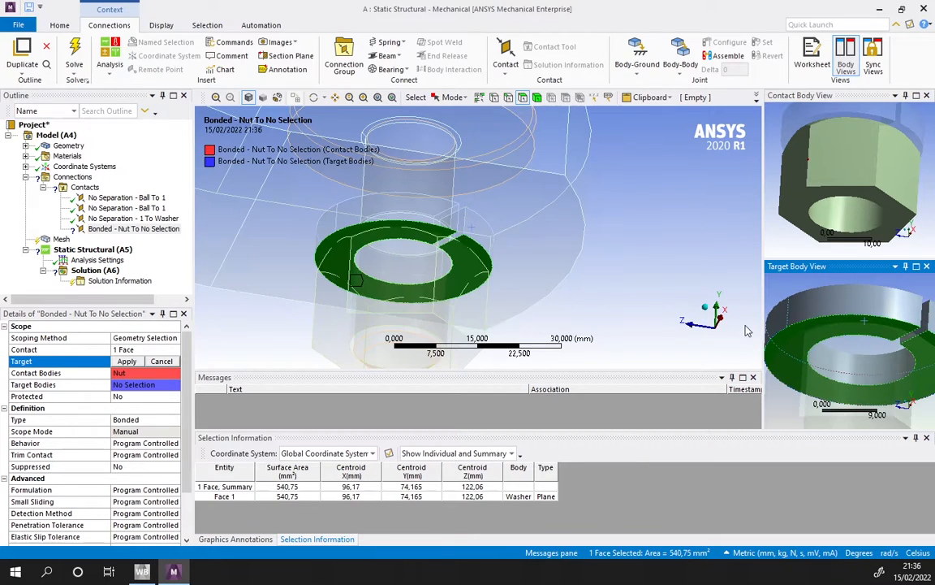
{"action": "left_click", "coordinate": [132, 365]}
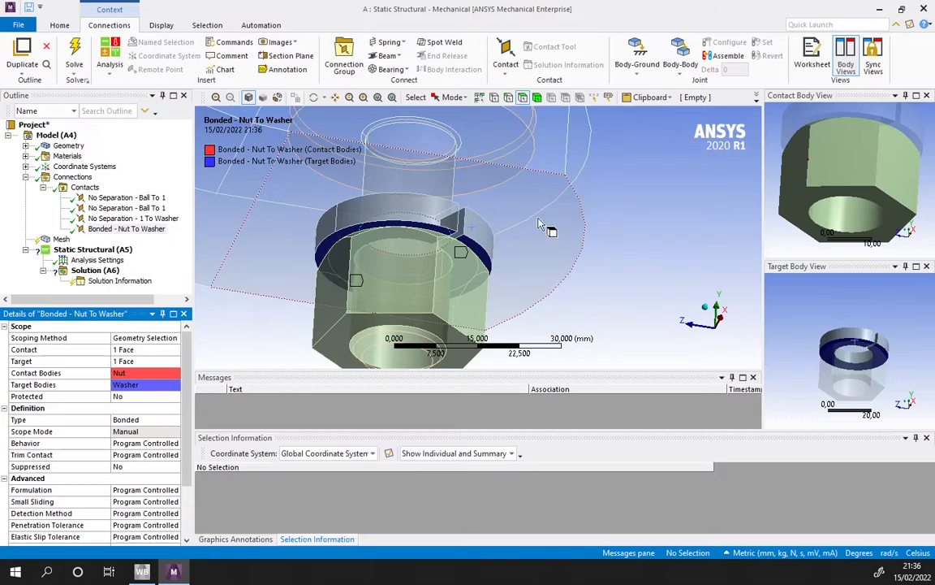
{"action": "middle_click_drag", "start_coordinate": [841, 173], "coordinate": [838, 185]}
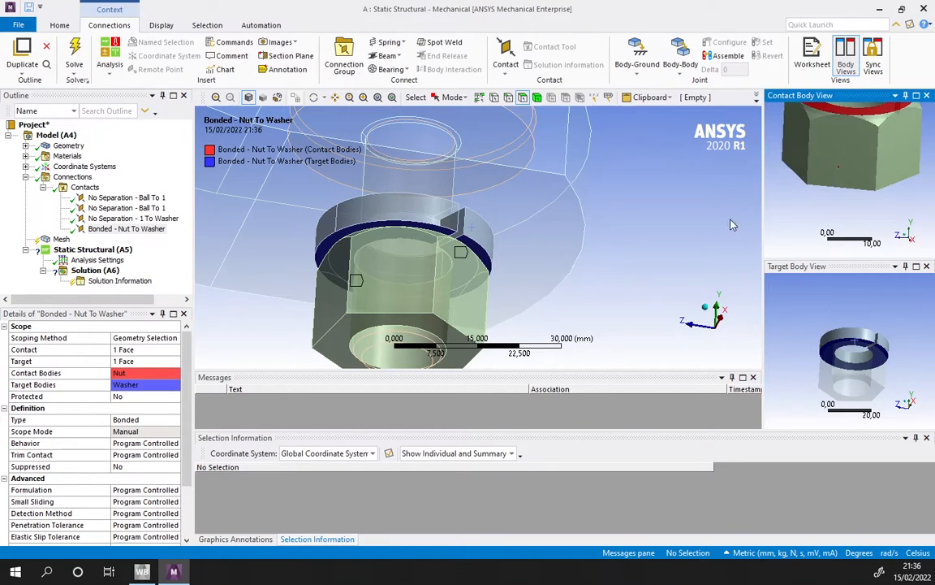
Insert another Bonded contact region and assign the nut's inner cylindrical face as its contact side.
{"action": "scroll", "coordinate": [465, 263], "scroll_direction": "down", "scroll_amount": 4}
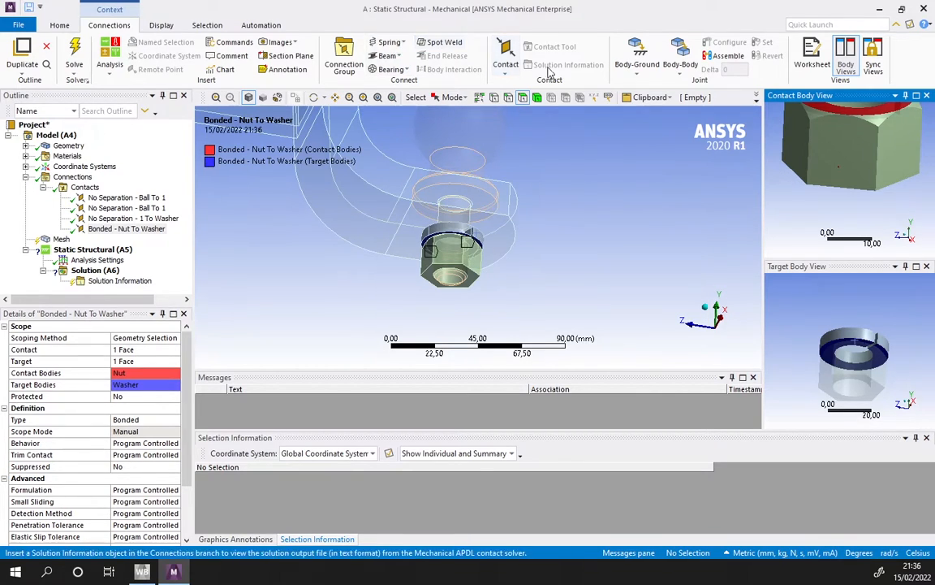
{"action": "left_click", "coordinate": [505, 67]}
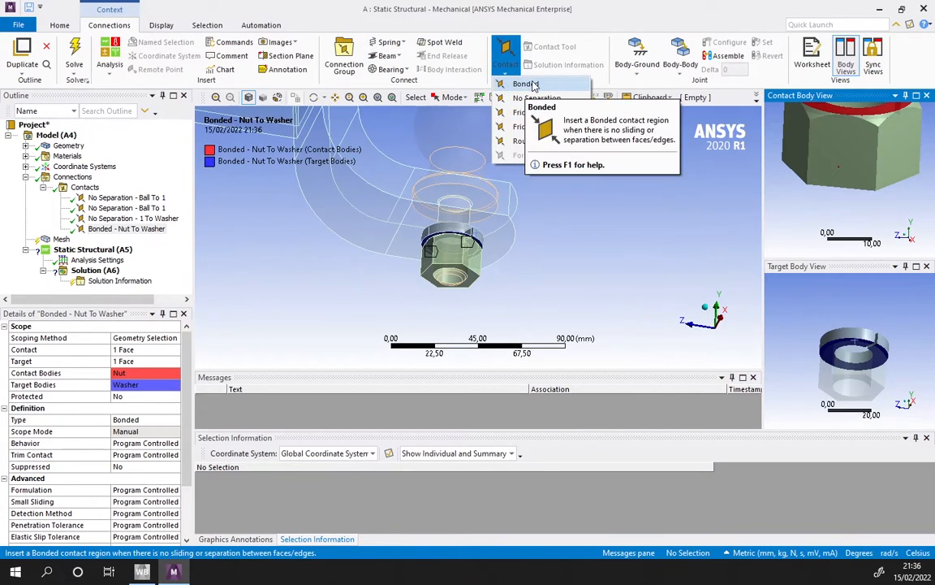
{"action": "left_click", "coordinate": [524, 84]}
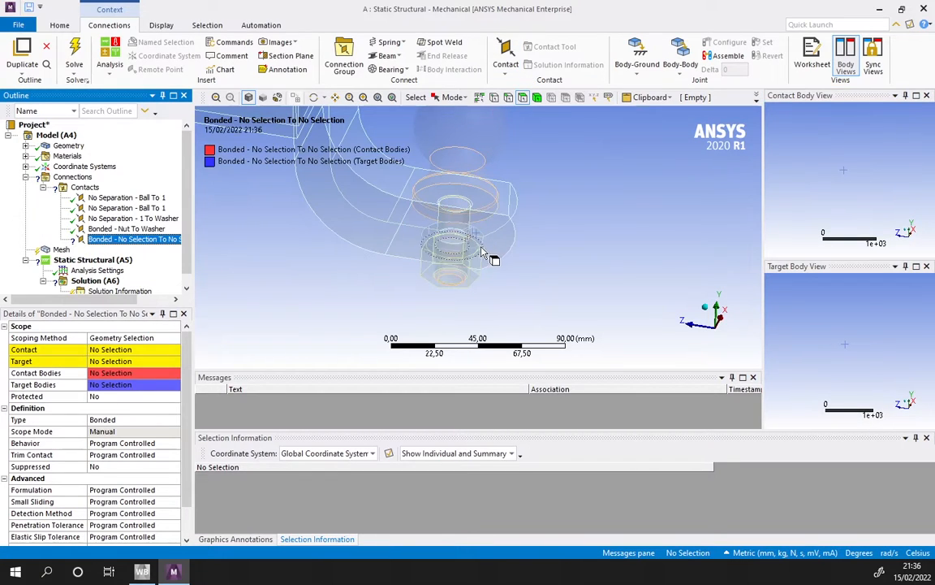
{"action": "middle_click_drag", "start_coordinate": [432, 259], "coordinate": [465, 271]}
{"action": "left_click", "coordinate": [459, 264]}
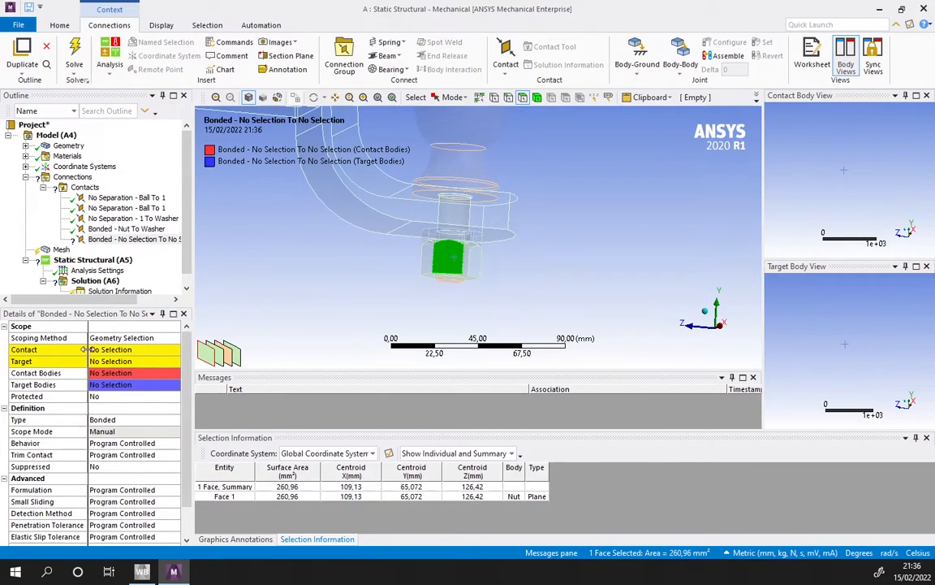
{"action": "left_click", "coordinate": [49, 349]}
{"action": "left_click", "coordinate": [439, 248]}
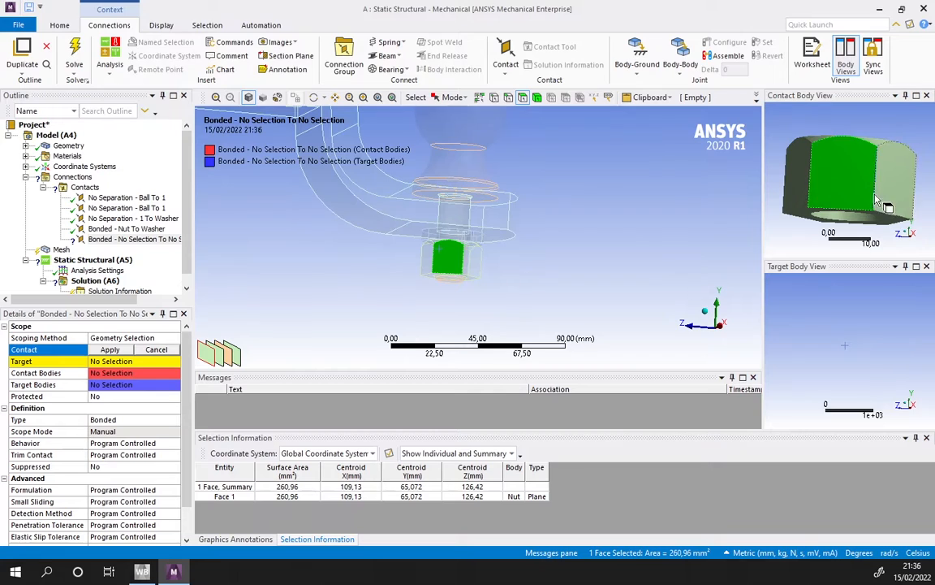
{"action": "middle_click_drag", "start_coordinate": [894, 192], "coordinate": [873, 180]}
{"action": "left_click", "coordinate": [853, 130]}
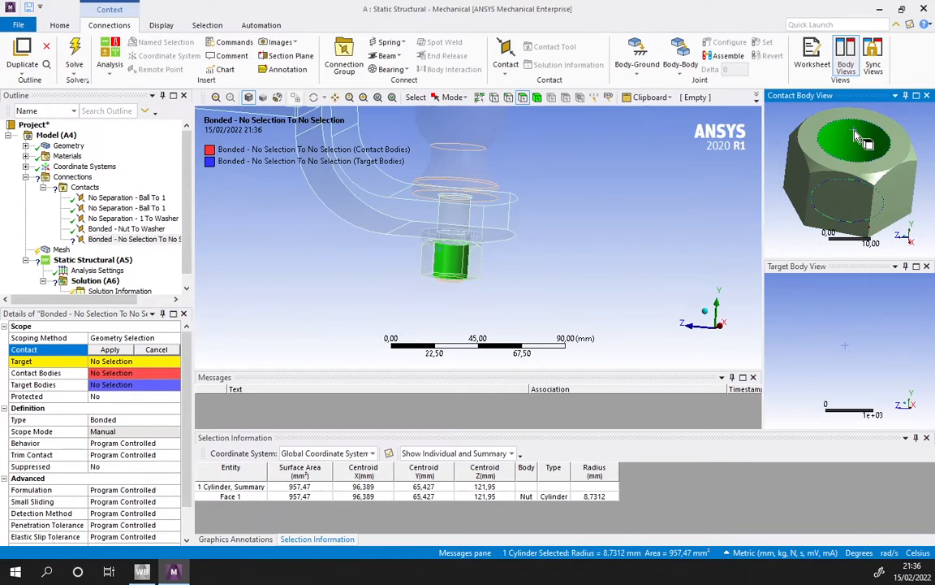
{"action": "left_click", "coordinate": [111, 351]}
Assign the cylindrical shank face of the ball as the target of the nut's second bonded contact.
{"action": "left_click", "coordinate": [128, 361]}
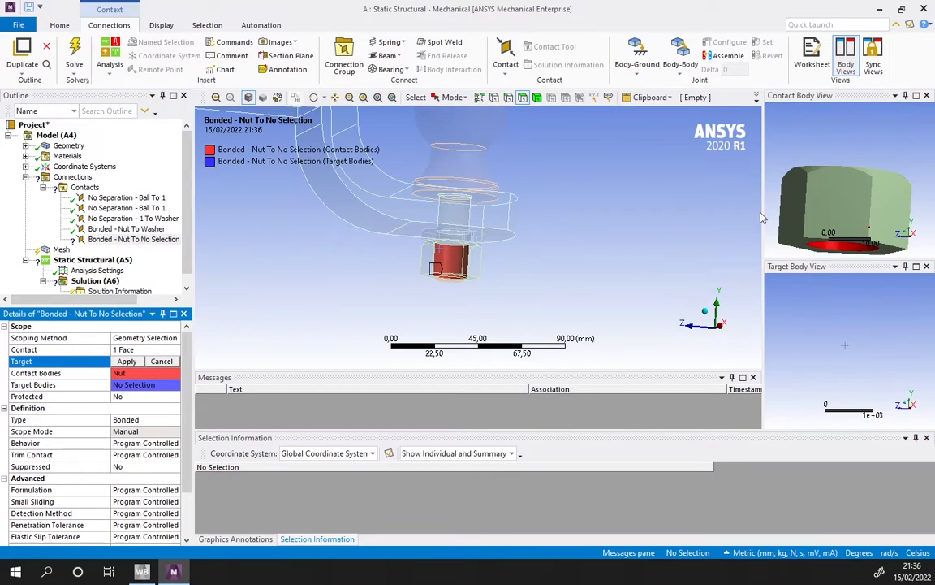
{"action": "left_click", "coordinate": [464, 157]}
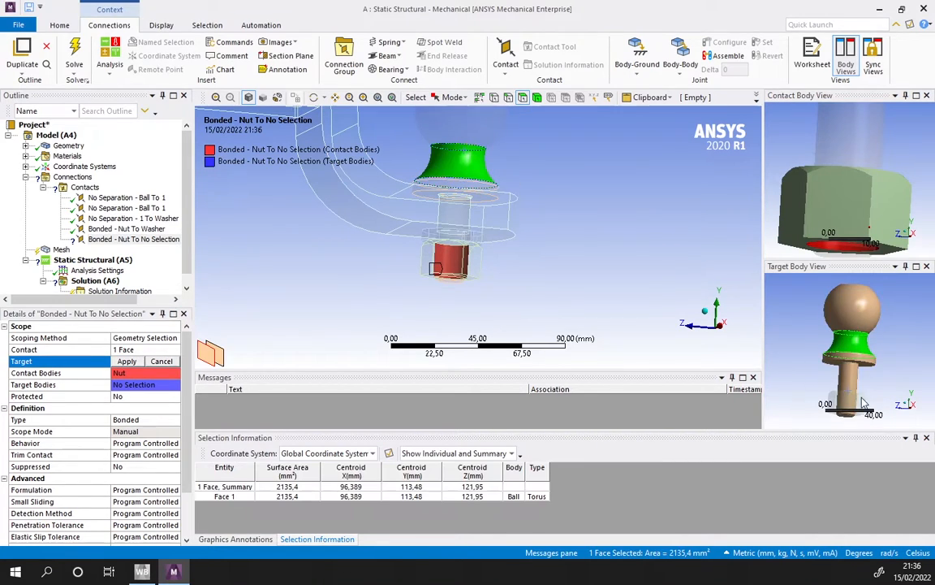
{"action": "left_click", "coordinate": [848, 386]}
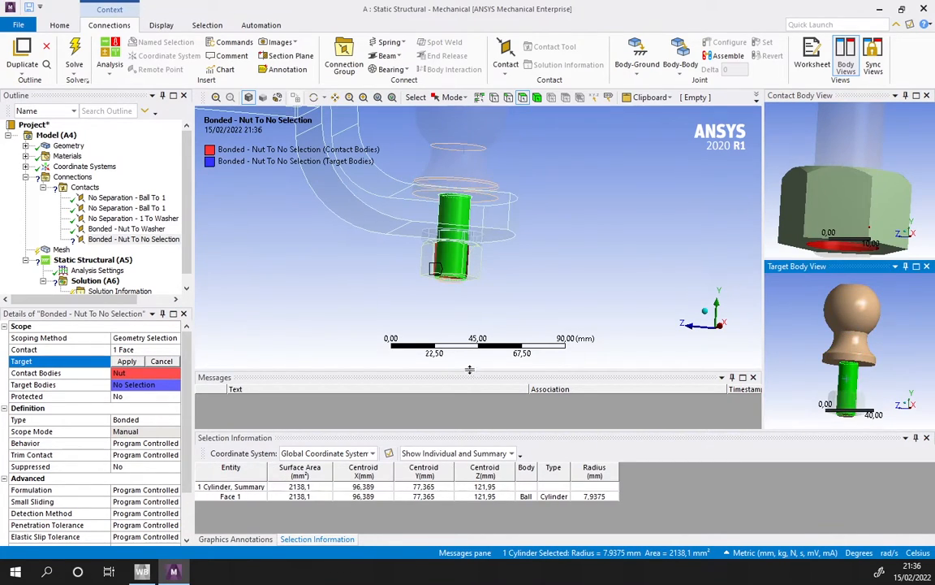
{"action": "left_click", "coordinate": [130, 361]}
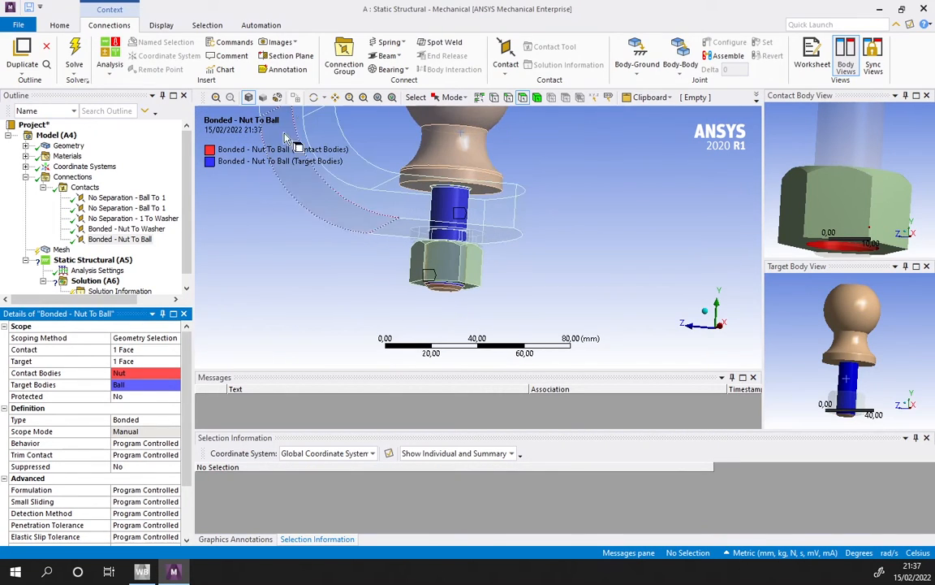
Examine the gap between nut and ball shank and set the nut-to-ball contact's pinball region to Radius.
{"action": "middle_click_drag", "start_coordinate": [406, 234], "coordinate": [460, 194]}
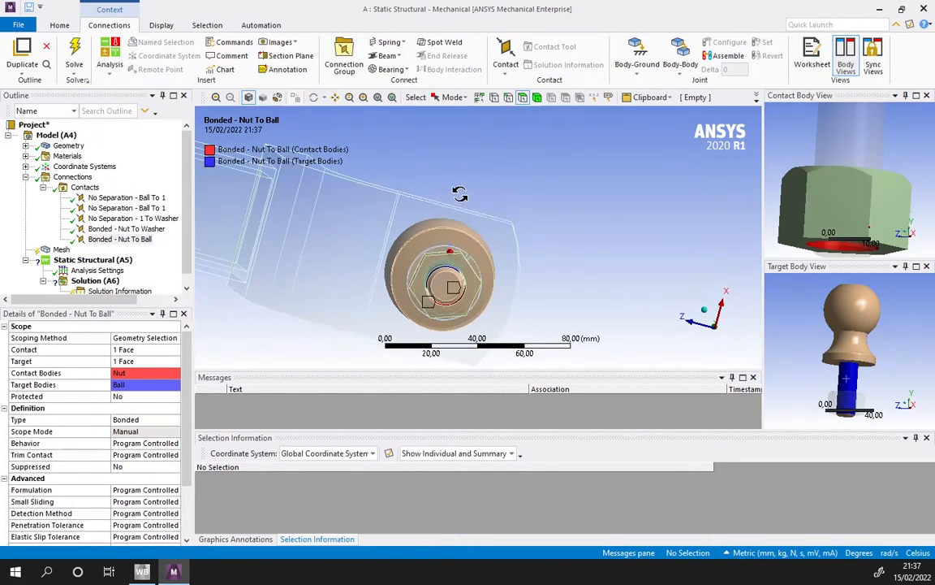
{"action": "scroll", "coordinate": [432, 298], "scroll_direction": "up", "scroll_amount": 3}
{"action": "middle_click_drag", "start_coordinate": [406, 323], "coordinate": [433, 231]}
{"action": "scroll", "coordinate": [432, 232], "scroll_direction": "up", "scroll_amount": 4}
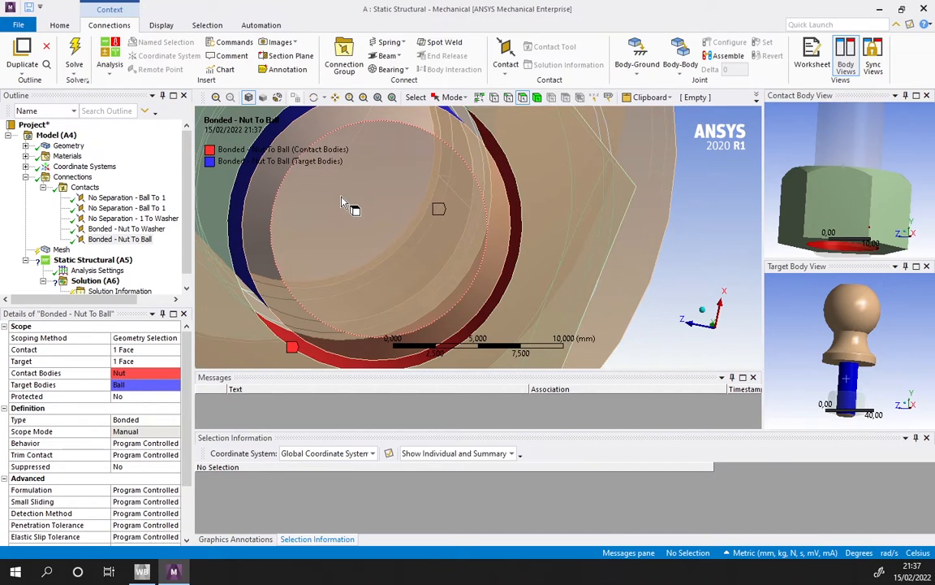
{"action": "scroll", "coordinate": [244, 207], "scroll_direction": "down", "scroll_amount": 4}
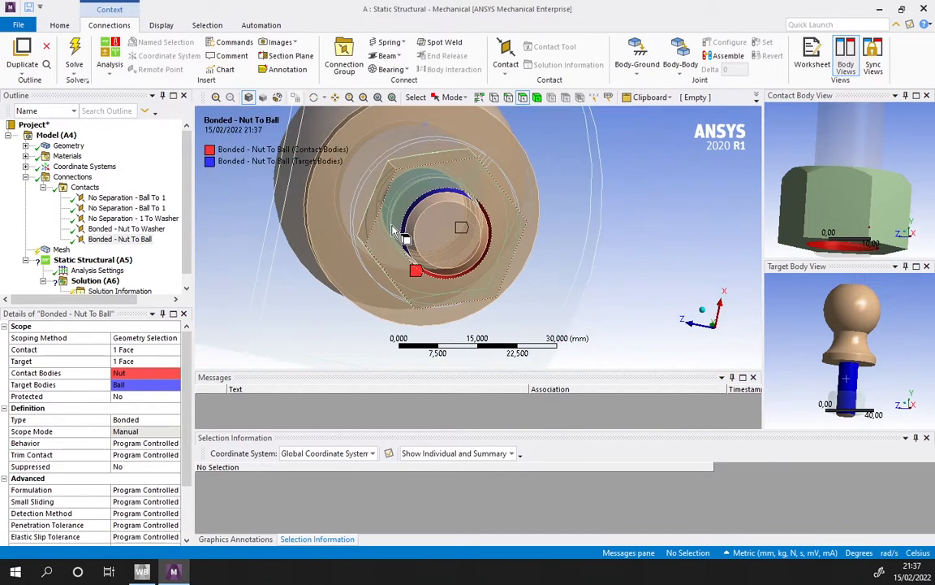
{"action": "middle_click_drag", "start_coordinate": [398, 231], "coordinate": [464, 217]}
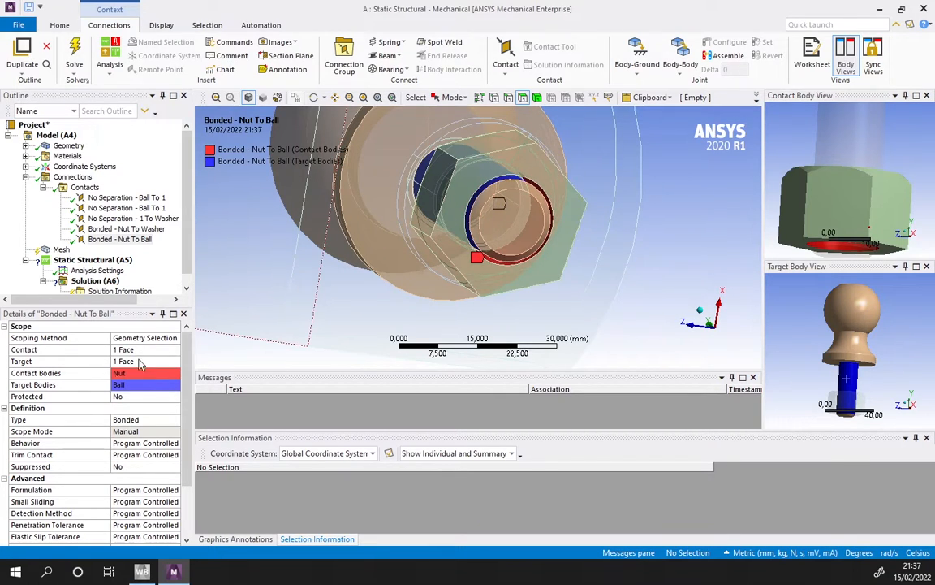
{"action": "scroll", "coordinate": [121, 406], "scroll_direction": "down", "scroll_amount": 2}
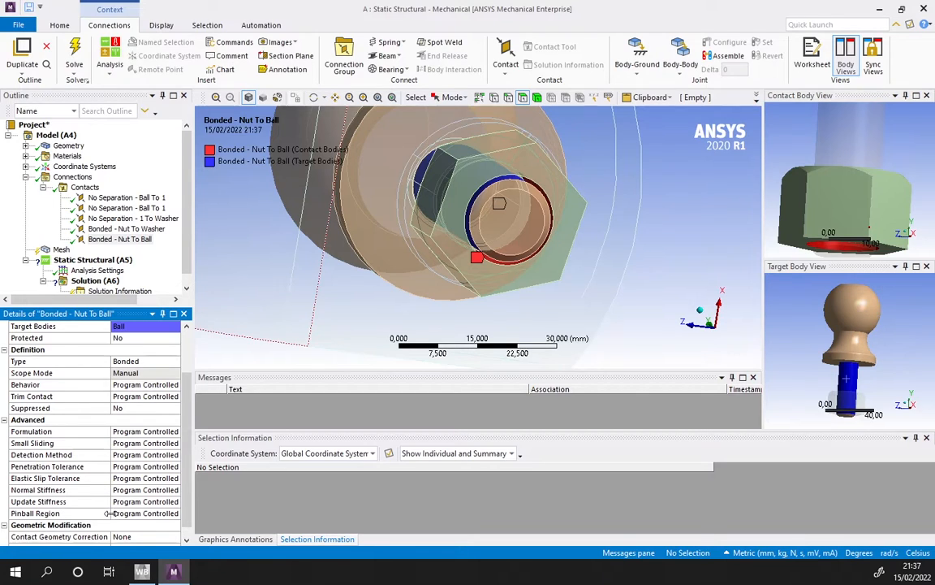
{"action": "left_click", "coordinate": [138, 513]}
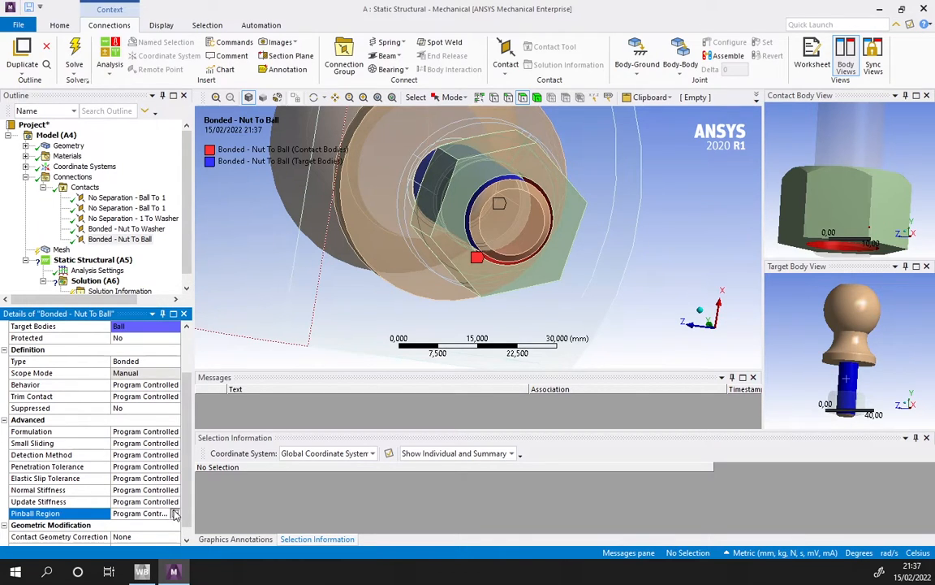
{"action": "left_click", "coordinate": [174, 514]}
{"action": "left_click", "coordinate": [135, 529]}
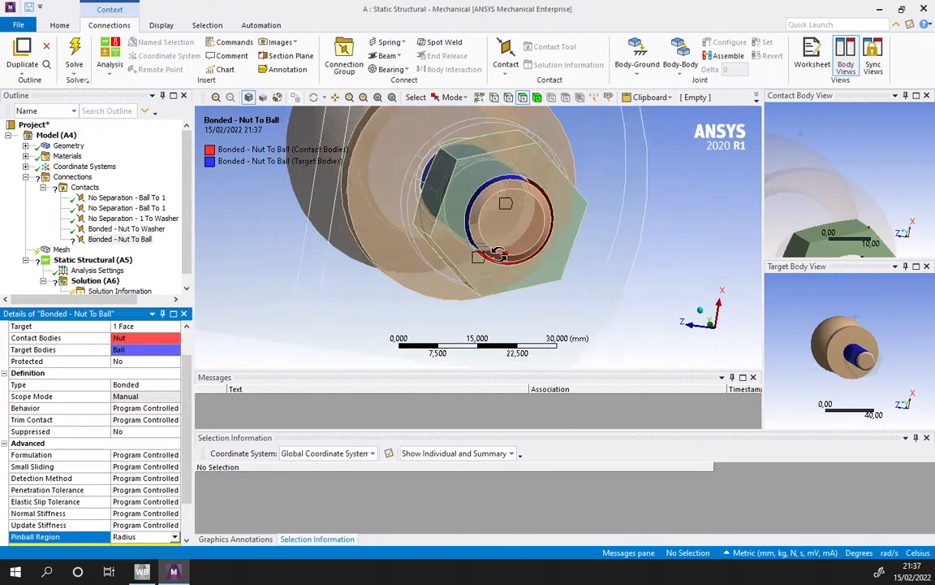
Set the pinball radius of the nut-to-ball bonded contact to 1 mm.
{"action": "middle_click_drag", "start_coordinate": [498, 254], "coordinate": [487, 249]}
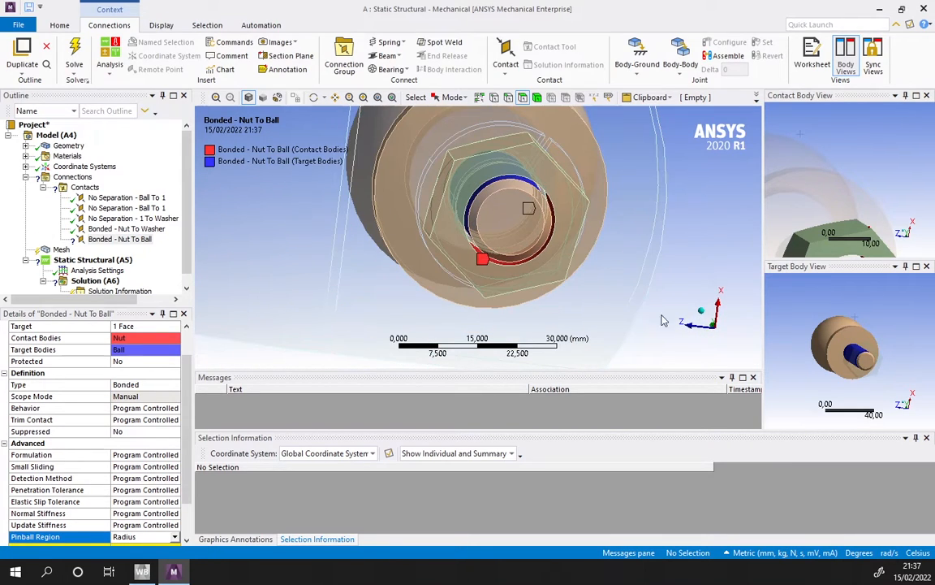
{"action": "left_click", "coordinate": [716, 330]}
{"action": "scroll", "coordinate": [501, 226], "scroll_direction": "up", "scroll_amount": 4}
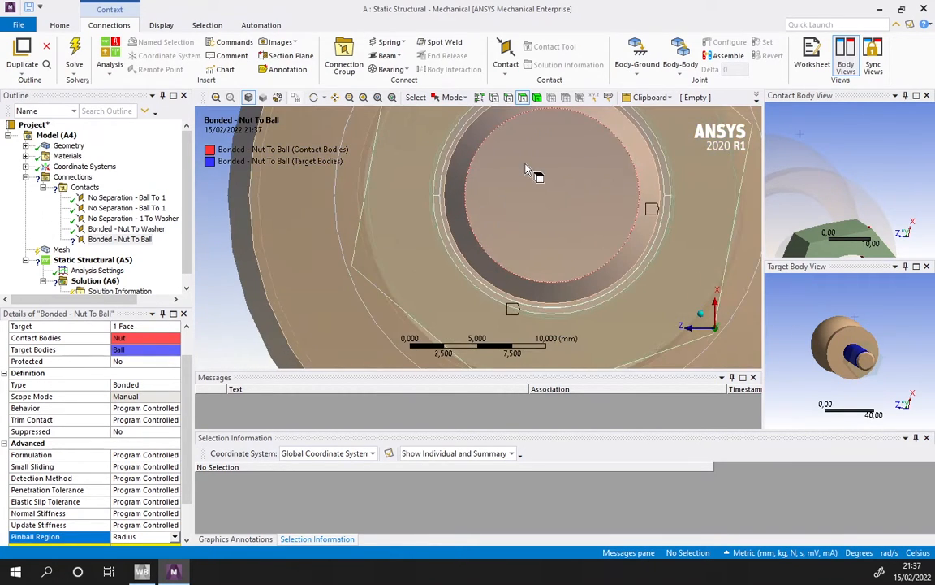
{"action": "middle_click_drag", "start_coordinate": [527, 166], "coordinate": [499, 197], "text": "ctrl"}
{"action": "scroll", "coordinate": [102, 457], "scroll_direction": "down", "scroll_amount": 2}
{"action": "left_click", "coordinate": [136, 500]}
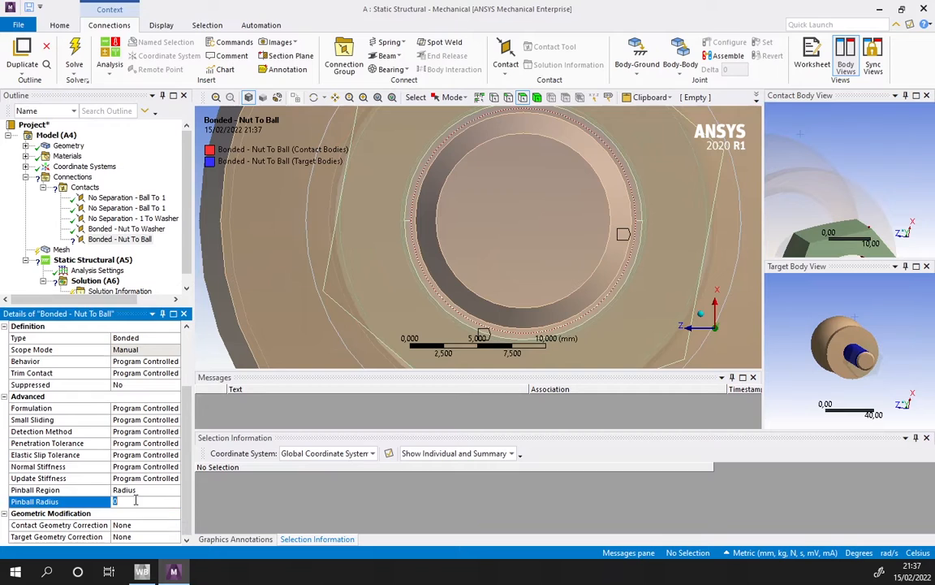
{"action": "type", "text": "1"}
{"action": "key", "text": "Return"}
{"action": "left_click", "coordinate": [220, 403]}
{"action": "scroll", "coordinate": [488, 263], "scroll_direction": "down", "scroll_amount": 2}
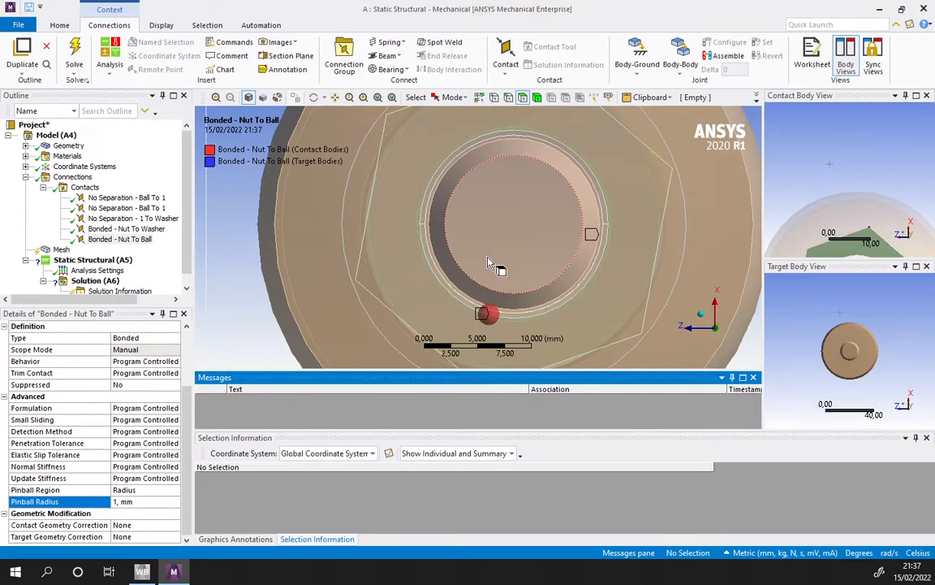
Set the nut-to-ball contact's pinball radius to 0,5 mm and check the pinball sphere against the gap between the faces.
{"action": "middle_click_drag", "start_coordinate": [491, 297], "coordinate": [434, 247]}
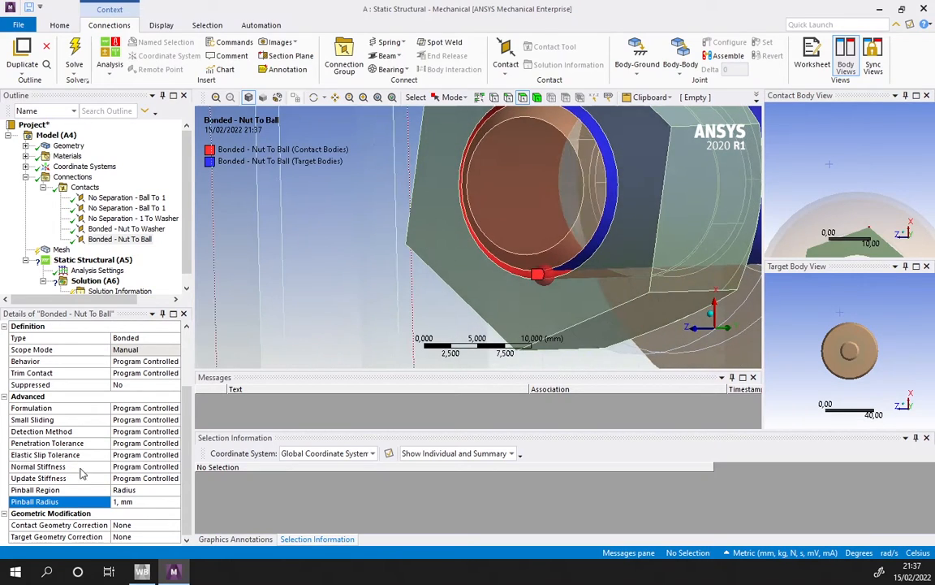
{"action": "left_click", "coordinate": [121, 505]}
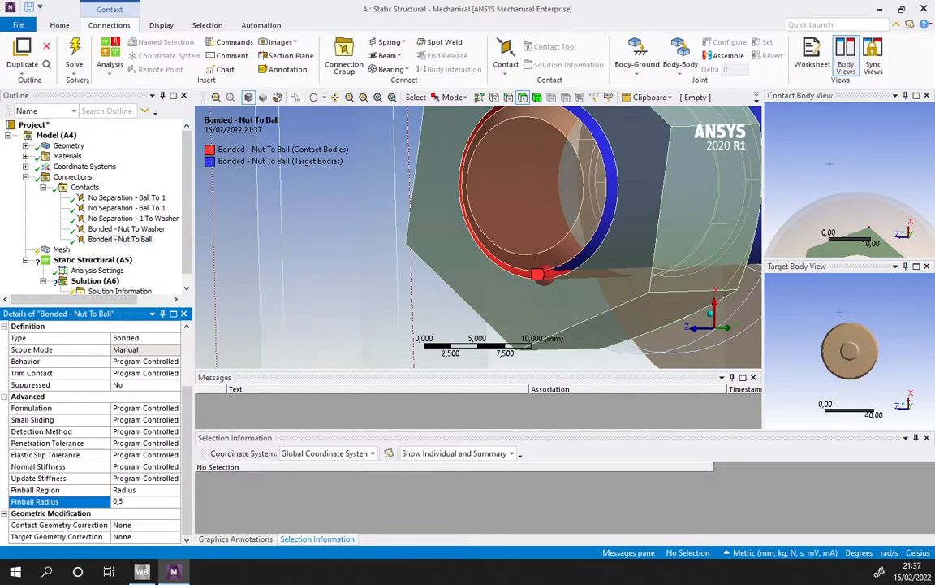
{"action": "key", "text": "Return"}
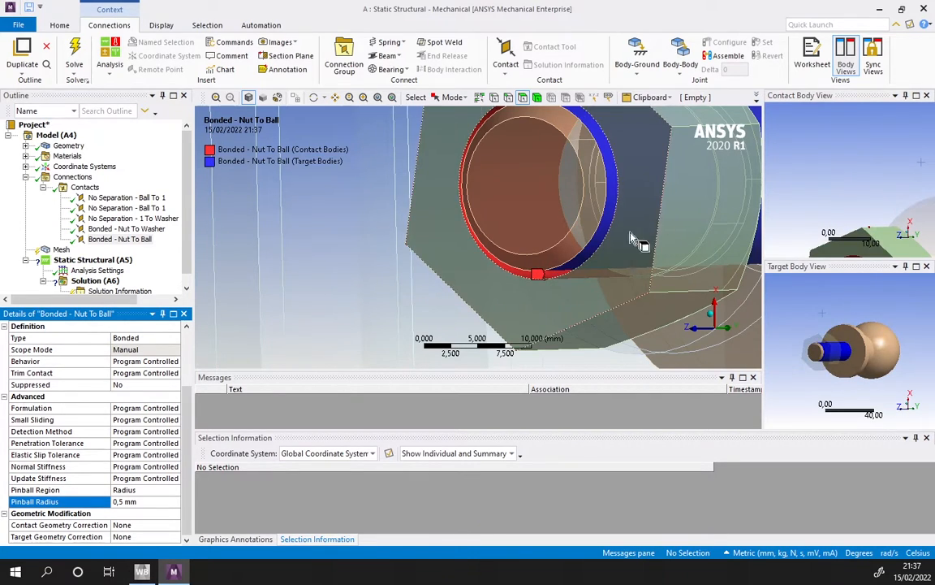
{"action": "scroll", "coordinate": [620, 280], "scroll_direction": "up", "scroll_amount": 3}
{"action": "middle_click_drag", "start_coordinate": [632, 256], "coordinate": [691, 325]}
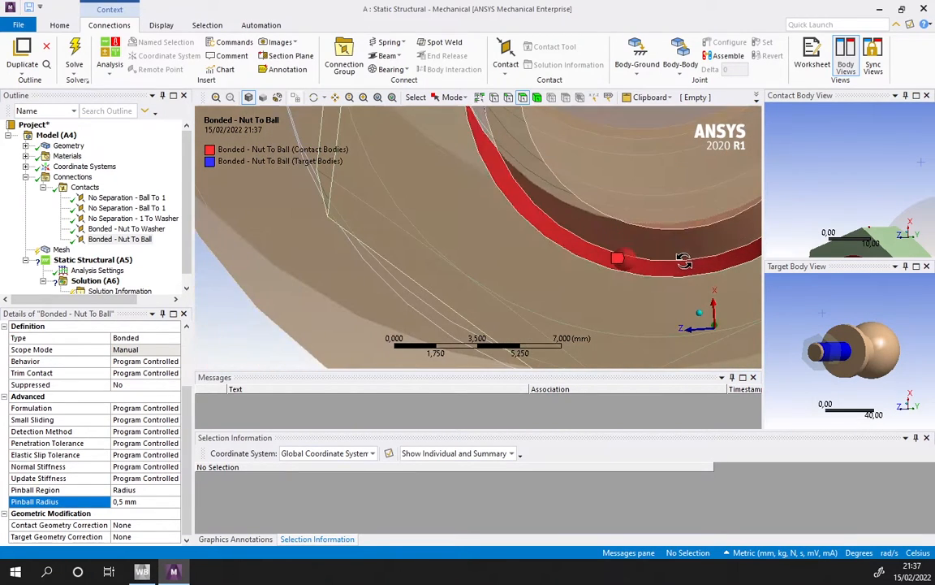
{"action": "left_click", "coordinate": [718, 336]}
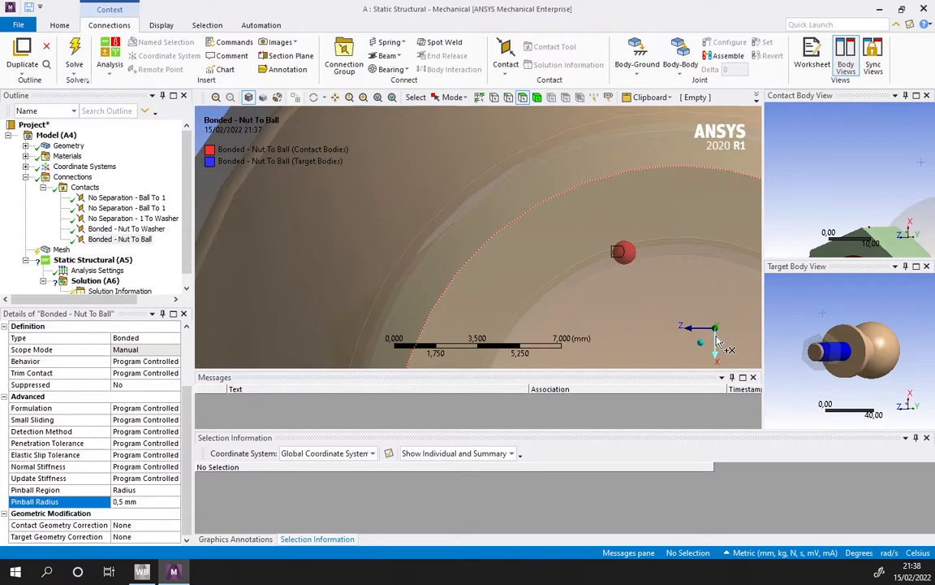
{"action": "left_click", "coordinate": [716, 340]}
{"action": "scroll", "coordinate": [566, 259], "scroll_direction": "down", "scroll_amount": 8}
{"action": "middle_click_drag", "start_coordinate": [566, 259], "coordinate": [586, 222]}
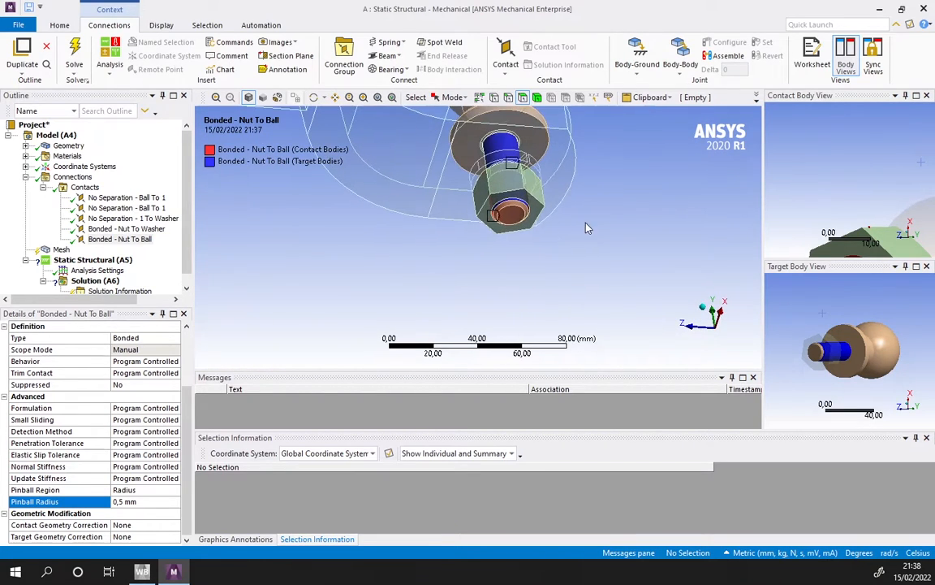
{"action": "left_click", "coordinate": [135, 514]}
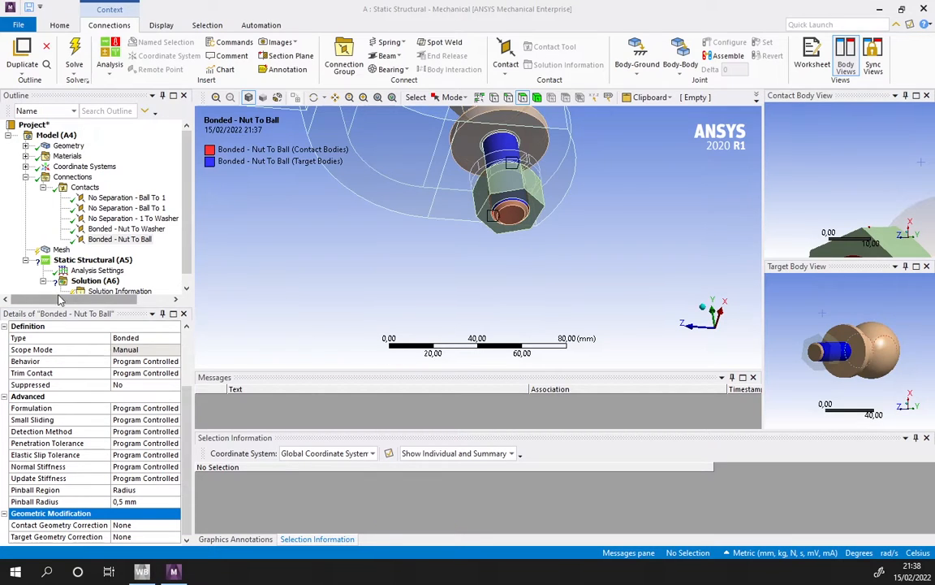
Examine where the hitch pin passes through the side holes of the tow bar bracket's square tube.
{"action": "scroll", "coordinate": [341, 221], "scroll_direction": "down", "scroll_amount": 6}
{"action": "middle_click_drag", "start_coordinate": [384, 218], "coordinate": [445, 270]}
{"action": "scroll", "coordinate": [446, 270], "scroll_direction": "up", "scroll_amount": 8}
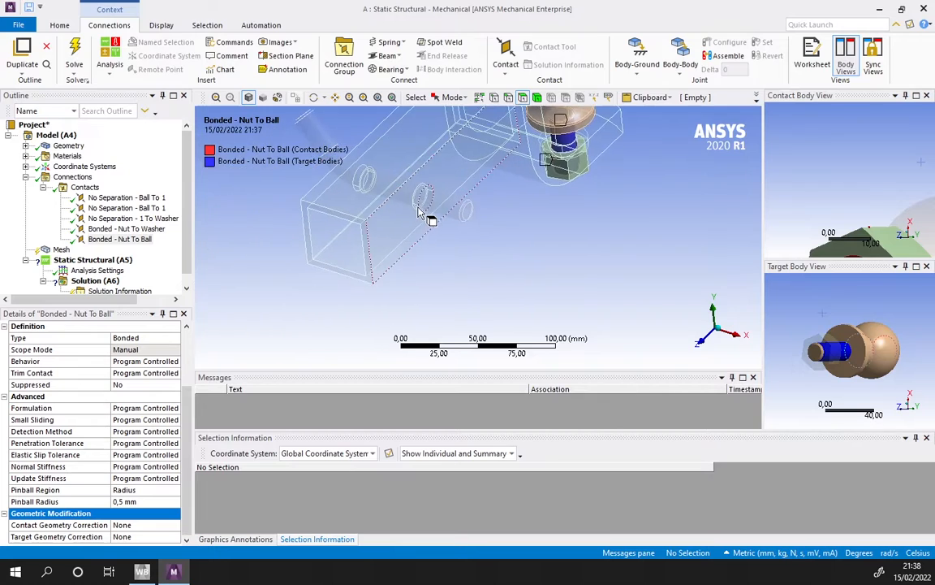
{"action": "middle_click_drag", "start_coordinate": [443, 204], "coordinate": [462, 191]}
{"action": "scroll", "coordinate": [491, 217], "scroll_direction": "up", "scroll_amount": 1}
{"action": "scroll", "coordinate": [487, 212], "scroll_direction": "down", "scroll_amount": 6}
{"action": "scroll", "coordinate": [483, 210], "scroll_direction": "down", "scroll_amount": 5}
{"action": "scroll", "coordinate": [520, 242], "scroll_direction": "up", "scroll_amount": 8}
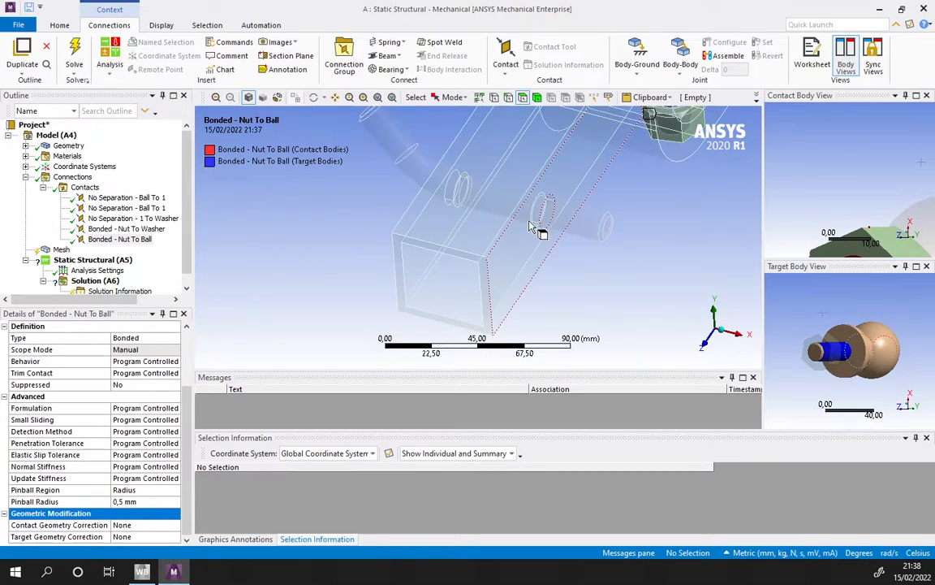
{"action": "scroll", "coordinate": [445, 234], "scroll_direction": "down", "scroll_amount": 3}
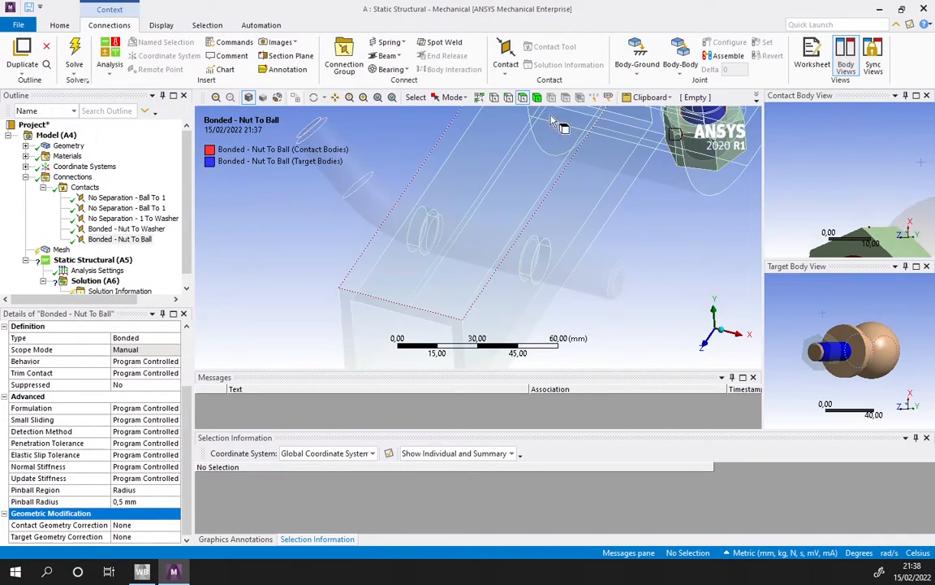
{"action": "scroll", "coordinate": [487, 155], "scroll_direction": "down", "scroll_amount": 2}
{"action": "scroll", "coordinate": [520, 236], "scroll_direction": "up", "scroll_amount": 6}
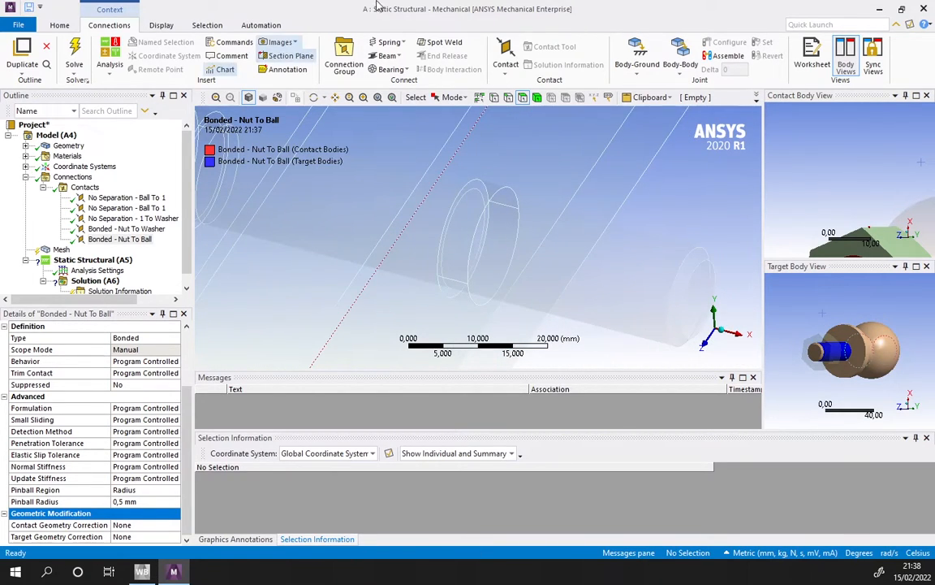
Insert a Bonded contact region and assign the hitch pin's curved bend face as its contact side.
{"action": "left_click", "coordinate": [505, 65]}
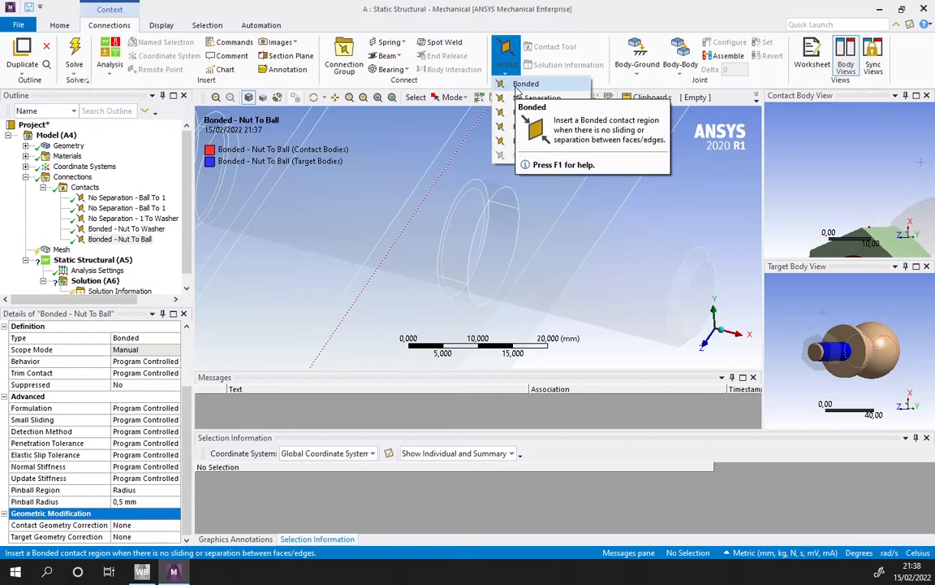
{"action": "left_click", "coordinate": [516, 88]}
{"action": "scroll", "coordinate": [501, 236], "scroll_direction": "down", "scroll_amount": 5}
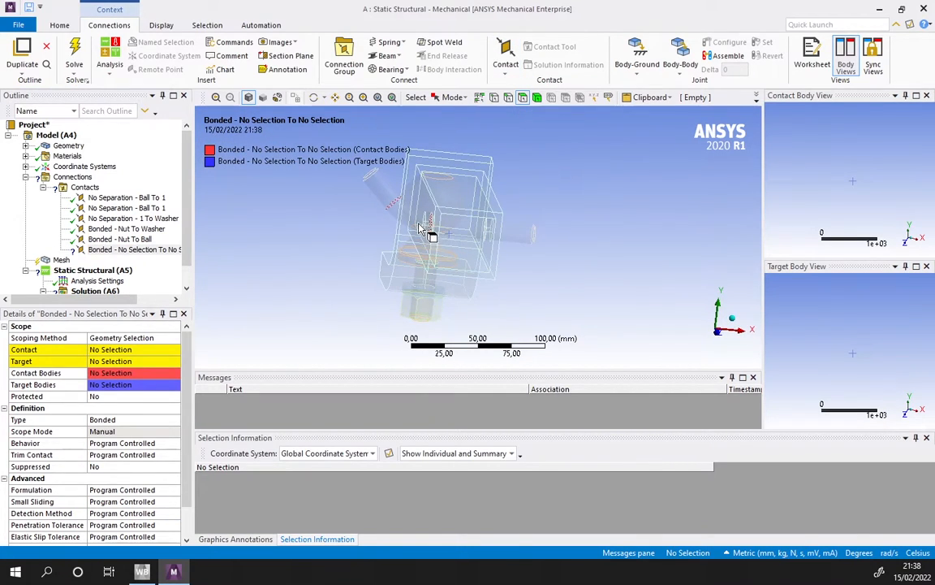
{"action": "middle_click_drag", "start_coordinate": [528, 238], "coordinate": [503, 234]}
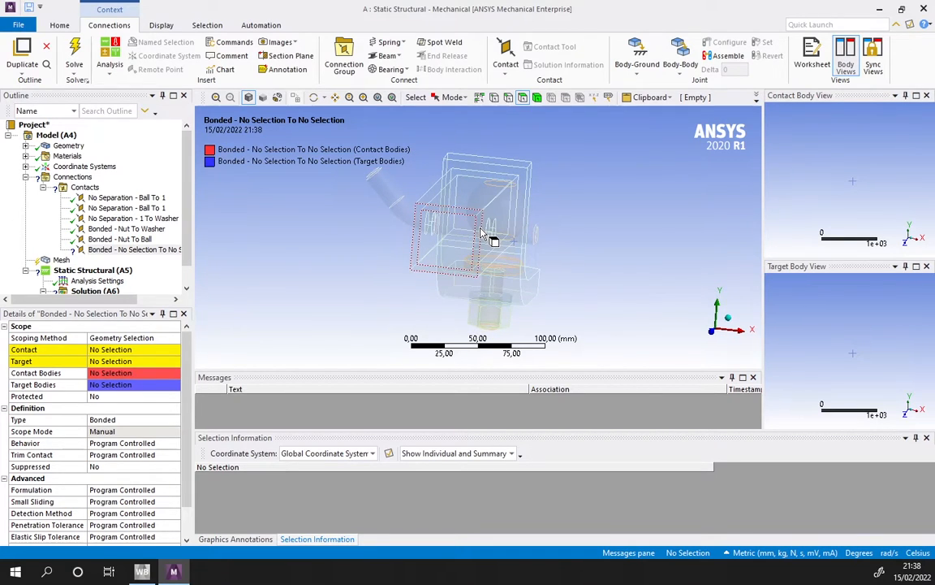
{"action": "scroll", "coordinate": [418, 265], "scroll_direction": "up", "scroll_amount": 6}
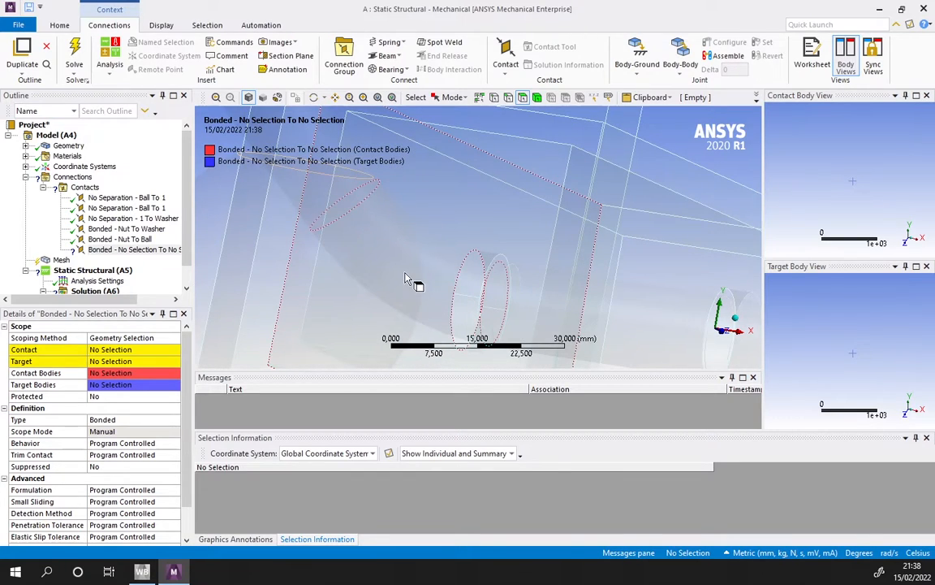
{"action": "left_click", "coordinate": [406, 279]}
{"action": "left_click", "coordinate": [104, 351]}
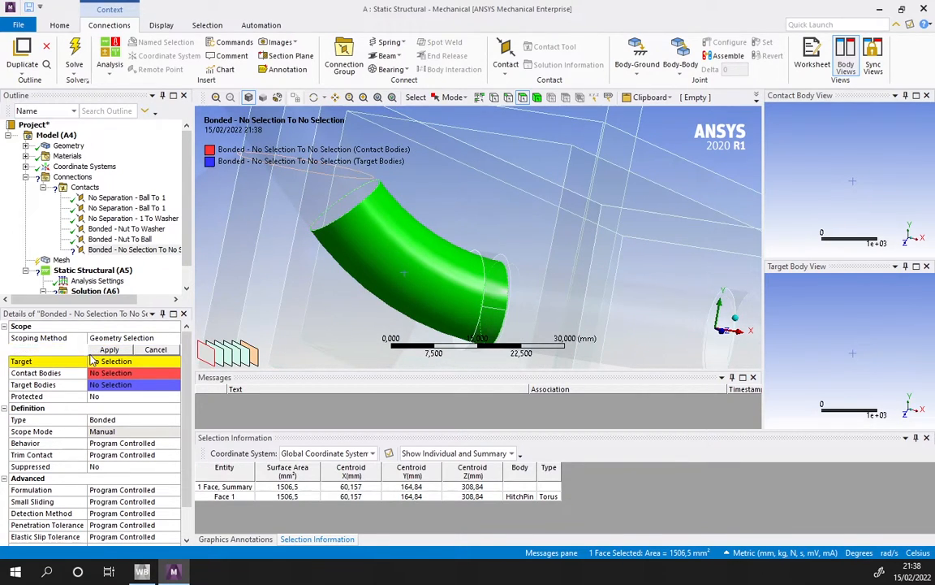
{"action": "left_click", "coordinate": [103, 350]}
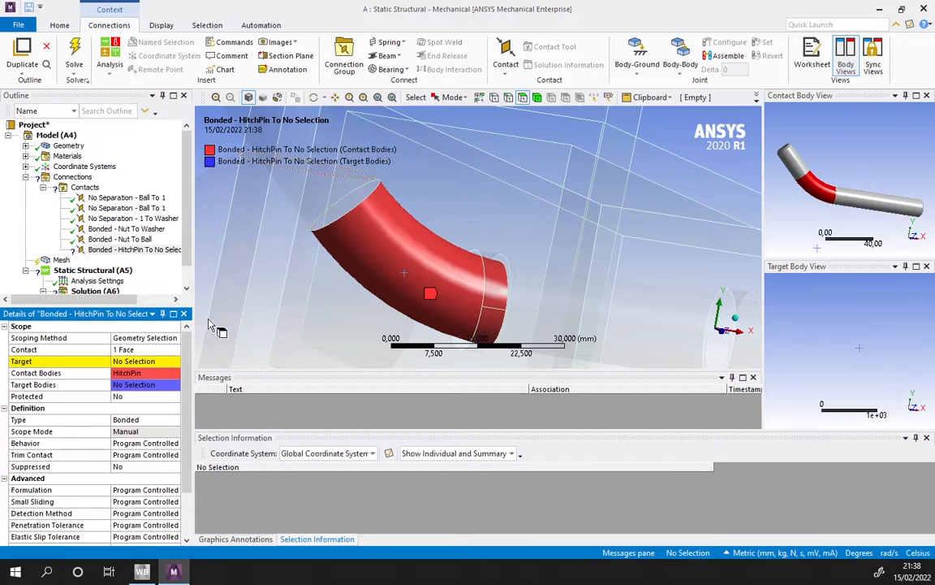
Assign both half-cylinder faces of the bracket hole around the pin's bend as the target of the hitch pin's bonded contact.
{"action": "left_click", "coordinate": [130, 360]}
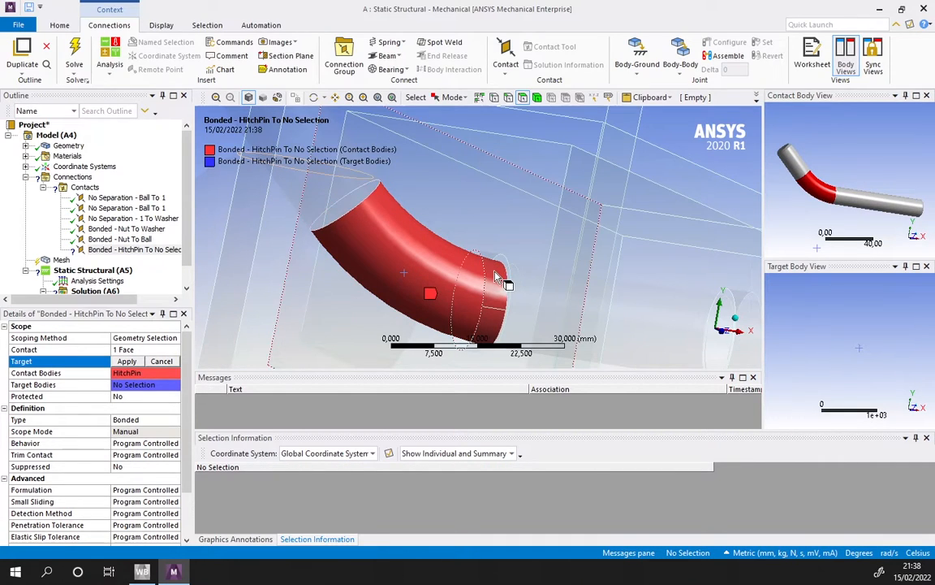
{"action": "left_click", "coordinate": [497, 302]}
{"action": "scroll", "coordinate": [843, 315], "scroll_direction": "up", "scroll_amount": 10}
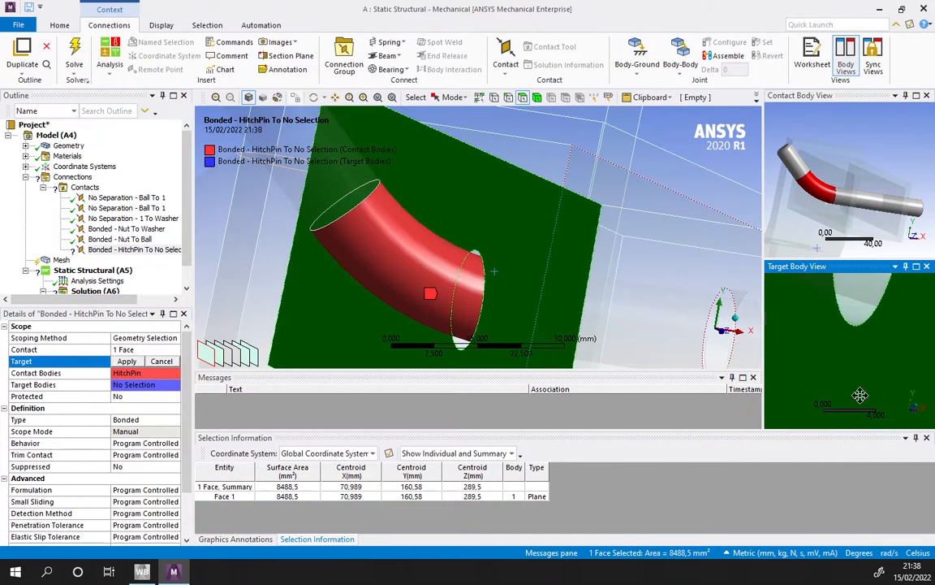
{"action": "left_click", "coordinate": [853, 314]}
{"action": "scroll", "coordinate": [851, 318], "scroll_direction": "down", "scroll_amount": 6}
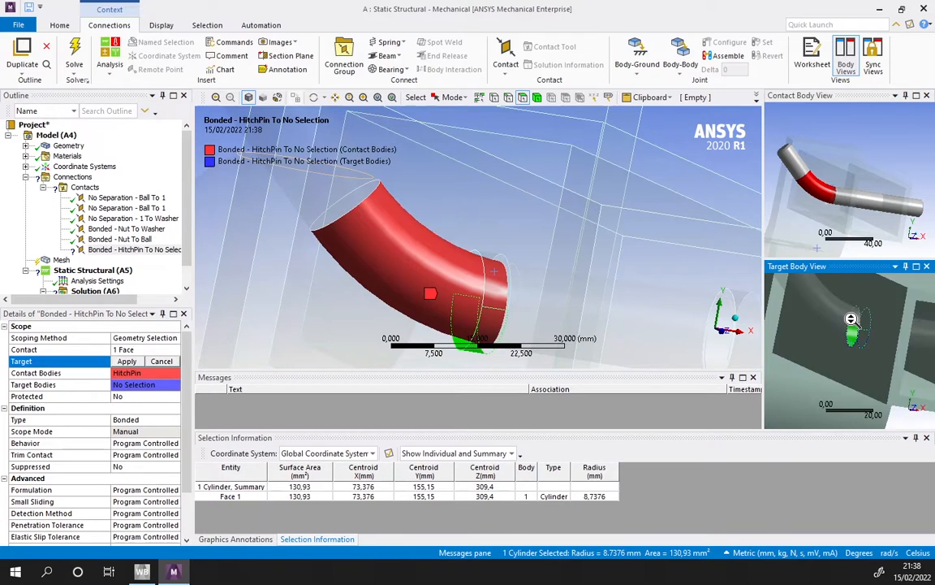
{"action": "middle_click_drag", "start_coordinate": [851, 319], "coordinate": [905, 413]}
{"action": "scroll", "coordinate": [835, 315], "scroll_direction": "up", "scroll_amount": 10}
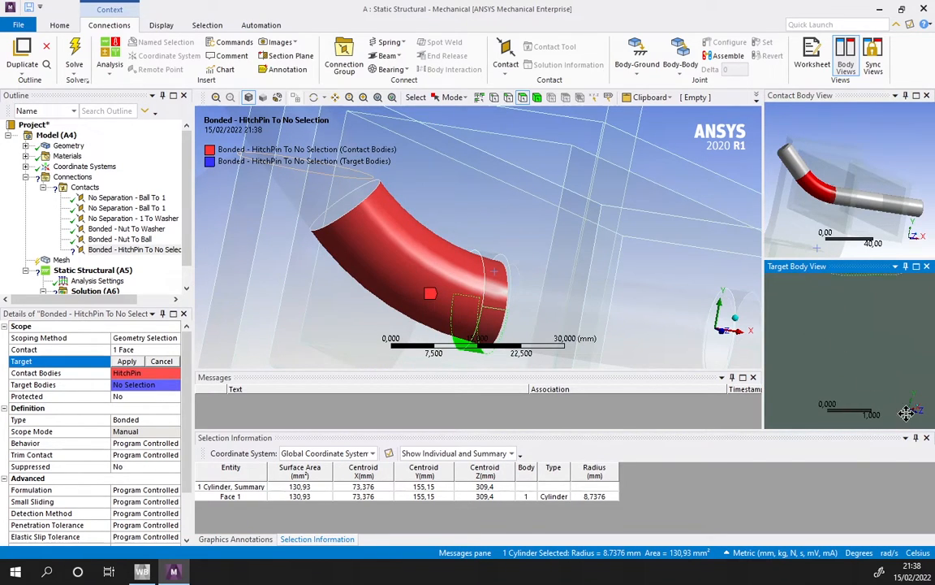
{"action": "scroll", "coordinate": [851, 320], "scroll_direction": "down", "scroll_amount": 4}
{"action": "mouse_move", "coordinate": [851, 320]}
{"action": "middle_mouse_down", "text": "ctrl"}
{"action": "mouse_move", "coordinate": [906, 429]}
{"action": "mouse_move", "coordinate": [846, 384]}
{"action": "mouse_move", "coordinate": [842, 330]}
{"action": "middle_mouse_up", "text": "ctrl"}
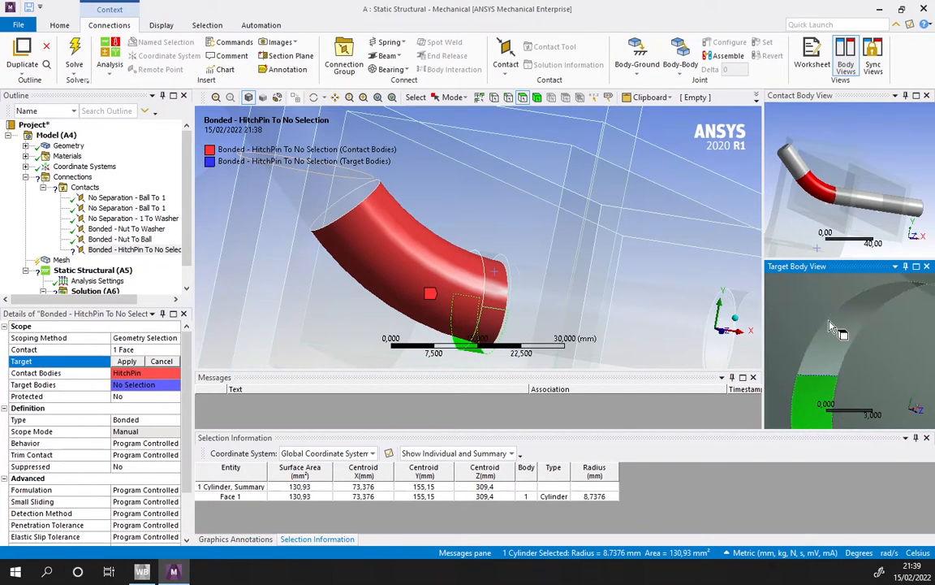
{"action": "left_click", "coordinate": [840, 328], "text": "ctrl"}
{"action": "scroll", "coordinate": [840, 328], "scroll_direction": "down", "scroll_amount": 8}
{"action": "left_click", "coordinate": [127, 361]}
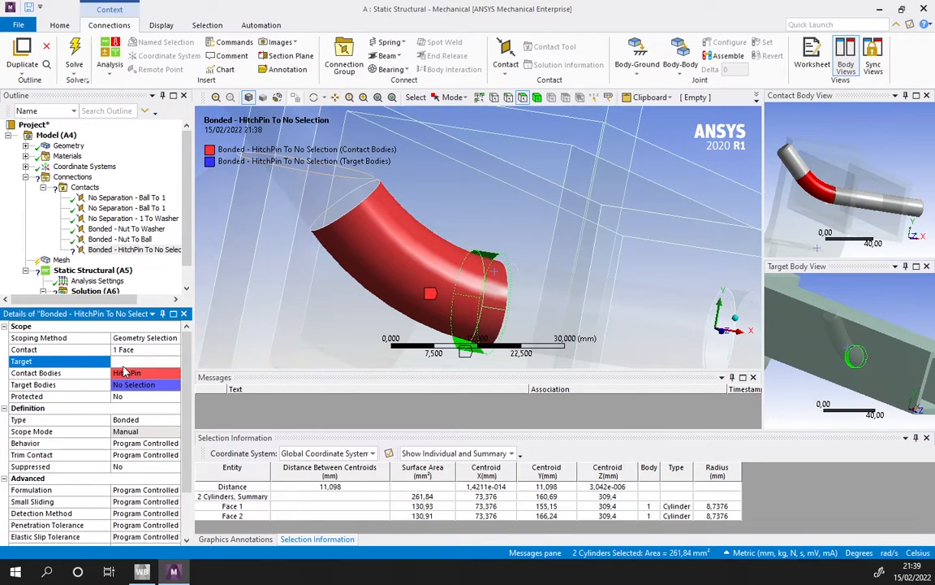
{"action": "middle_click_drag", "start_coordinate": [410, 304], "coordinate": [513, 320]}
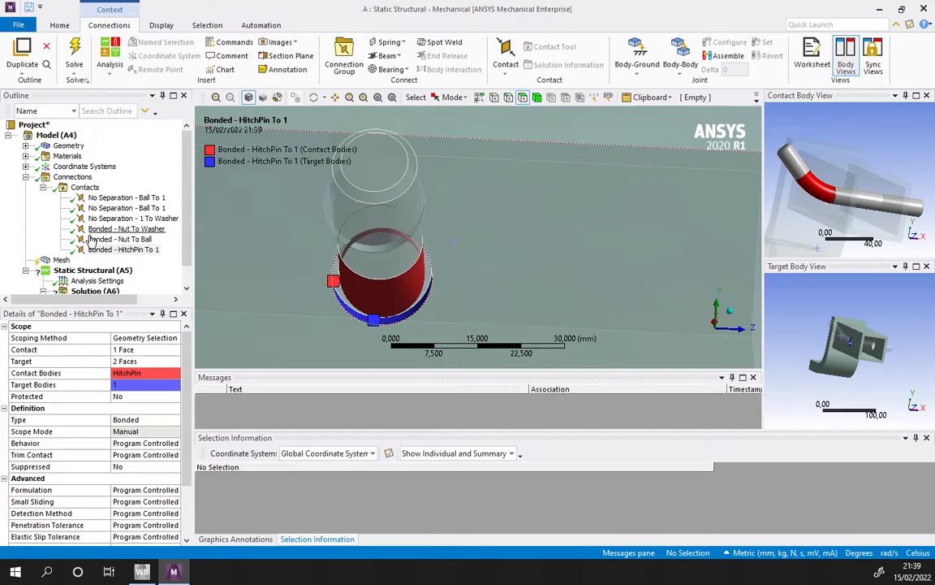
Switch the pinball region of the hitch pin's bonded contact to Radius and set the pinball radius to 1 mm.
{"action": "left_click", "coordinate": [715, 334]}
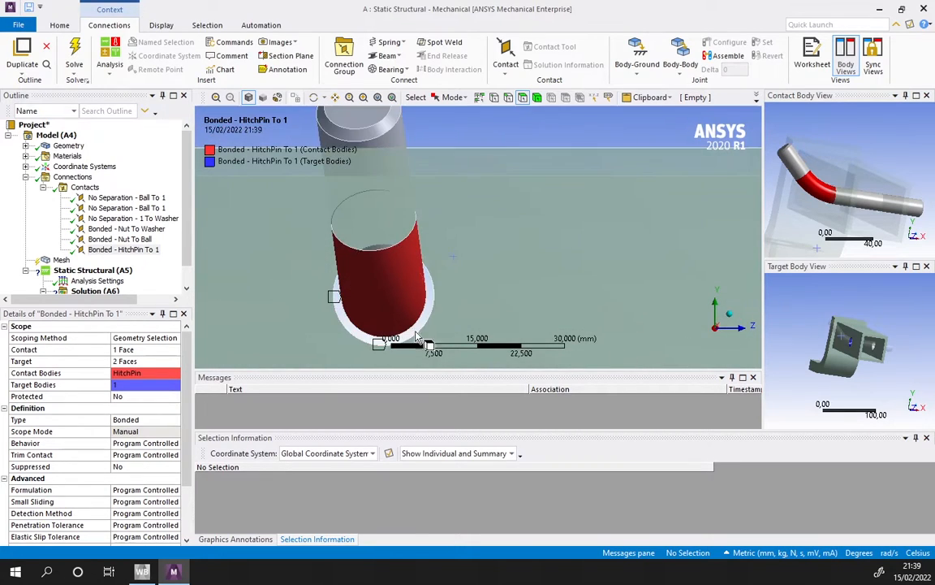
{"action": "scroll", "coordinate": [150, 398], "scroll_direction": "down", "scroll_amount": 2}
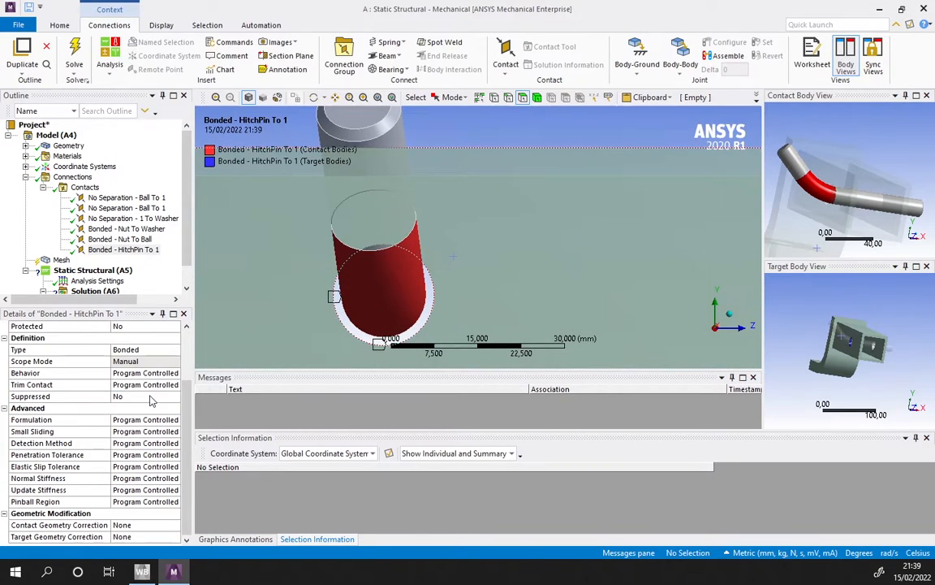
{"action": "left_click", "coordinate": [142, 501]}
{"action": "left_click", "coordinate": [174, 501]}
{"action": "left_click", "coordinate": [150, 526]}
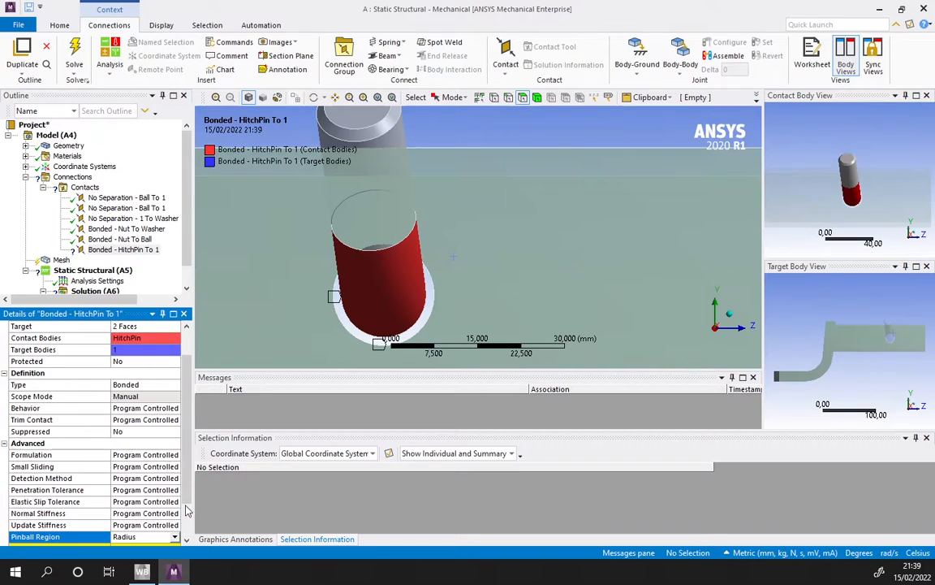
{"action": "scroll", "coordinate": [485, 271], "scroll_direction": "up", "scroll_amount": 5}
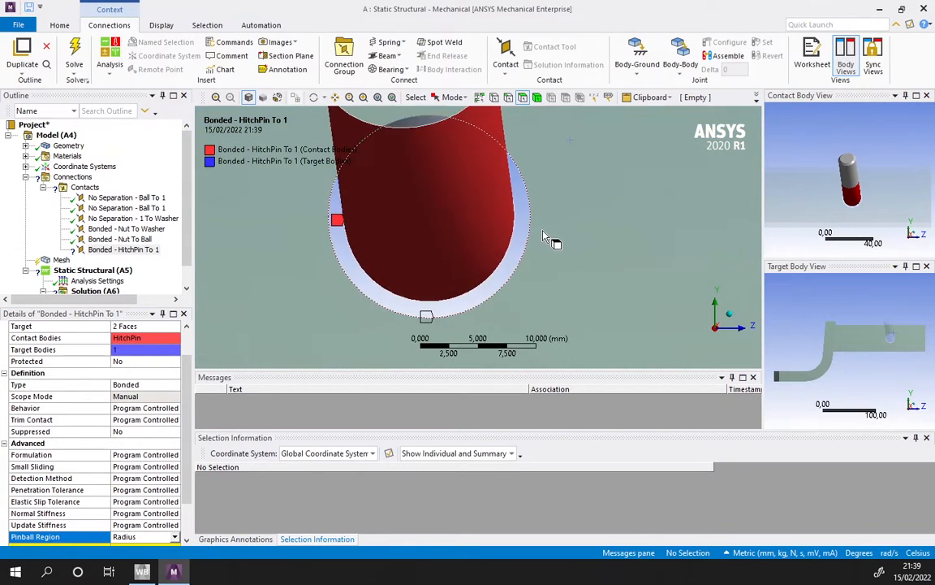
{"action": "scroll", "coordinate": [488, 207], "scroll_direction": "down", "scroll_amount": 3}
{"action": "scroll", "coordinate": [154, 503], "scroll_direction": "down", "scroll_amount": 2}
{"action": "left_click", "coordinate": [154, 502]}
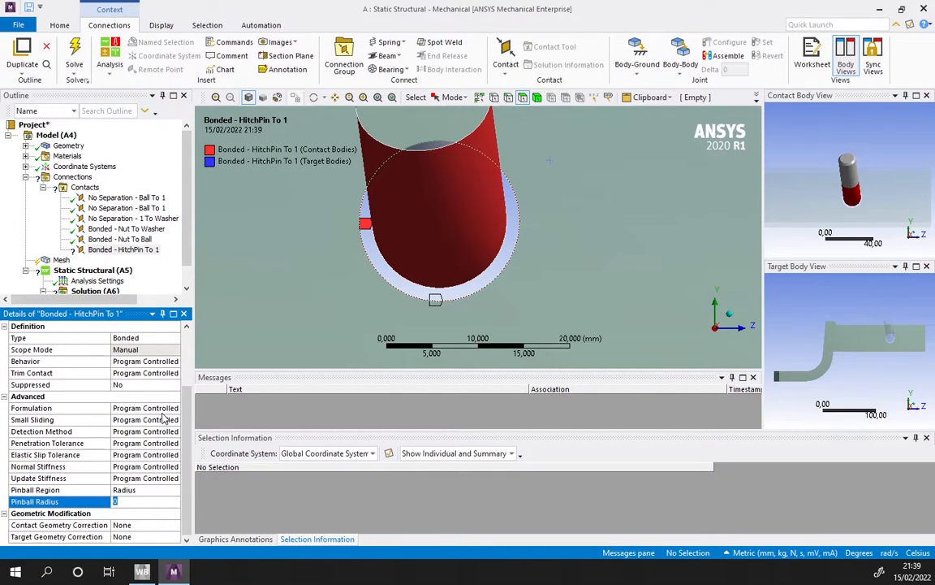
{"action": "key", "text": "Return"}
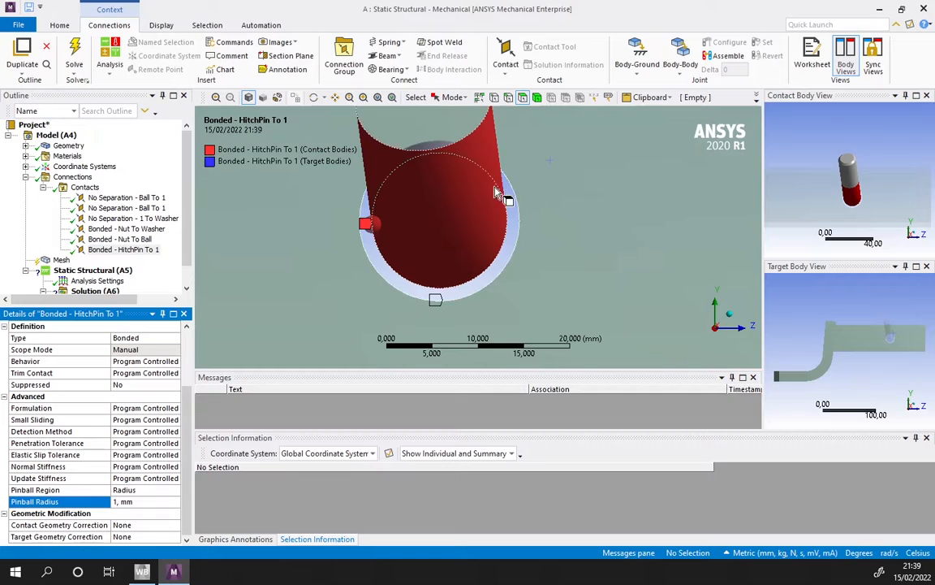
Set the bonded hitch pin contact's pinball radius to 2 mm and check the sphere against the hole gap.
{"action": "scroll", "coordinate": [403, 242], "scroll_direction": "up", "scroll_amount": 4}
{"action": "left_click", "coordinate": [127, 503]}
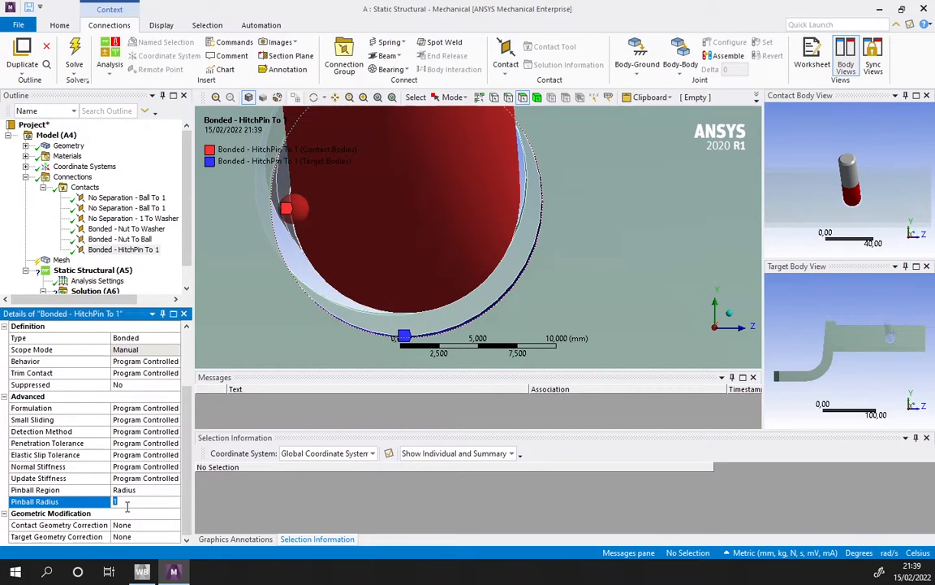
{"action": "type", "text": "2"}
{"action": "key", "text": "Return"}
{"action": "scroll", "coordinate": [386, 237], "scroll_direction": "down", "scroll_amount": 3}
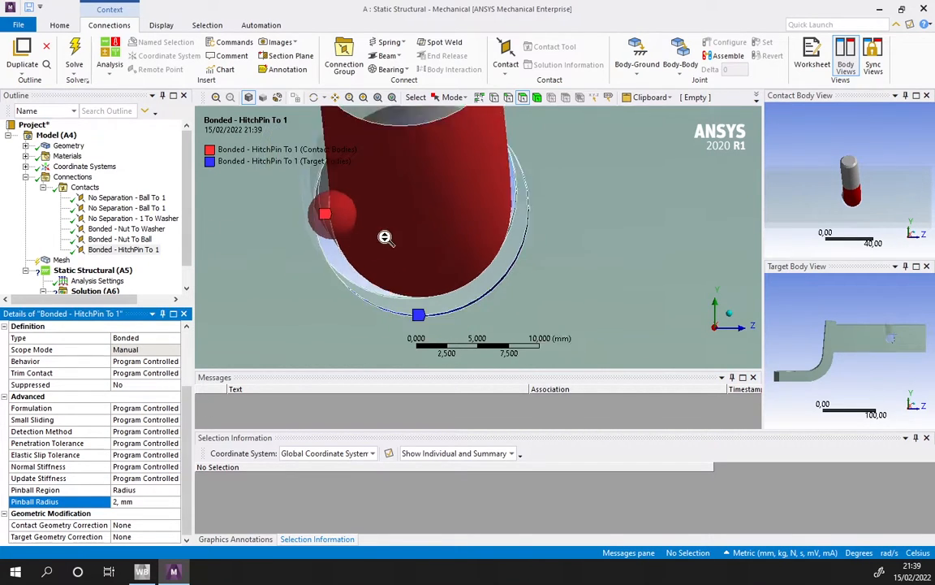
{"action": "scroll", "coordinate": [369, 244], "scroll_direction": "down", "scroll_amount": 4}
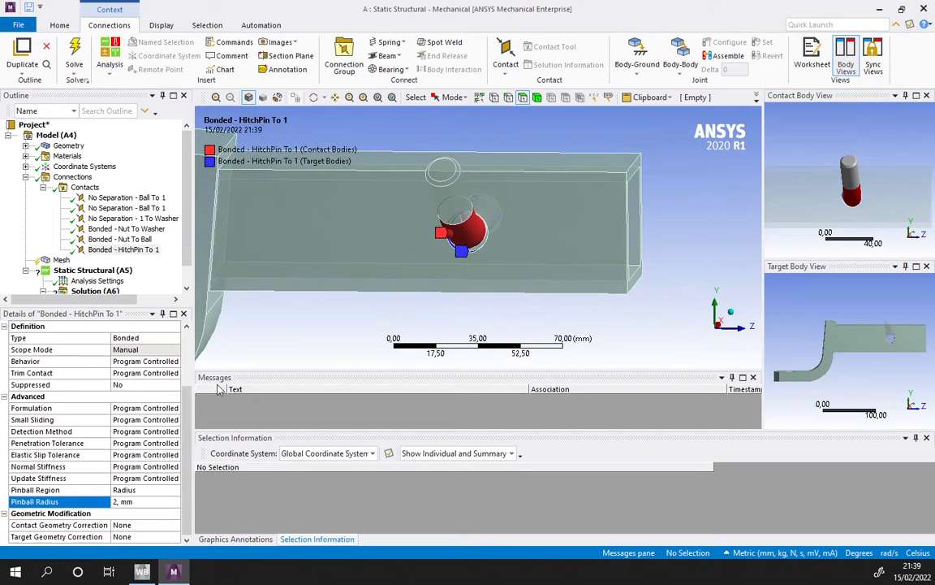
Insert a No Separation contact region and assign the hitch pin's straight end cylinder face as its contact side.
{"action": "middle_click_drag", "start_coordinate": [567, 226], "coordinate": [532, 190]}
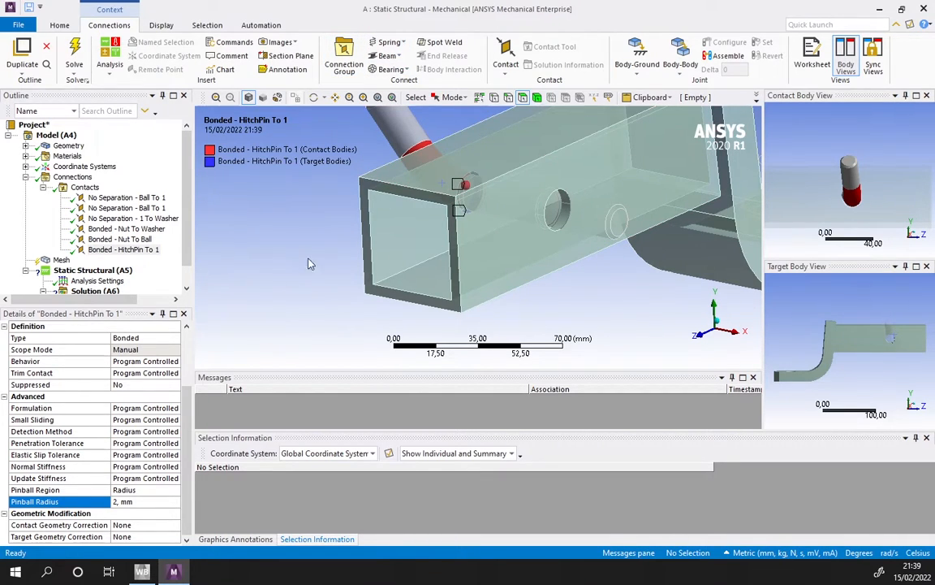
{"action": "scroll", "coordinate": [138, 378], "scroll_direction": "up", "scroll_amount": 1}
{"action": "scroll", "coordinate": [243, 231], "scroll_direction": "up", "scroll_amount": 1}
{"action": "scroll", "coordinate": [553, 127], "scroll_direction": "down", "scroll_amount": 3}
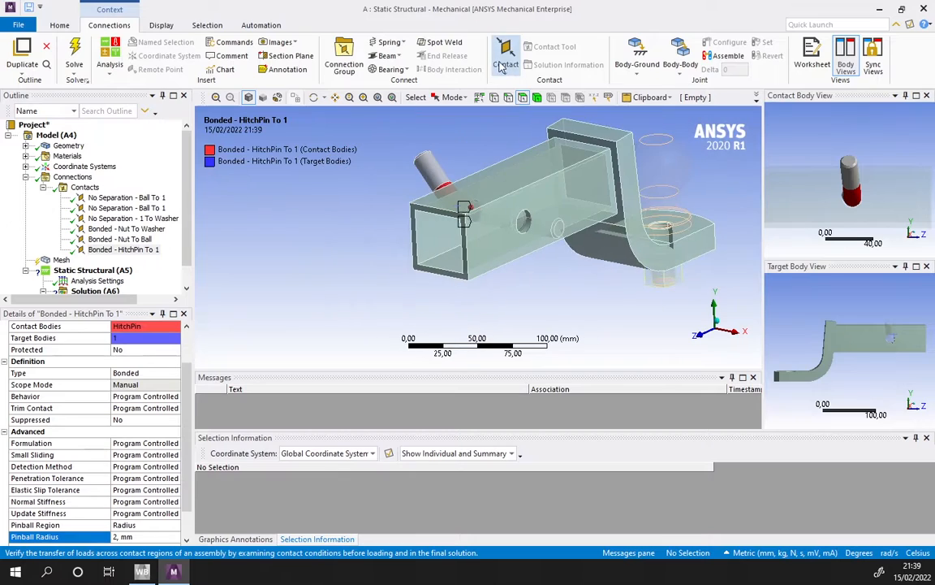
{"action": "left_click", "coordinate": [505, 65]}
{"action": "left_click", "coordinate": [536, 98]}
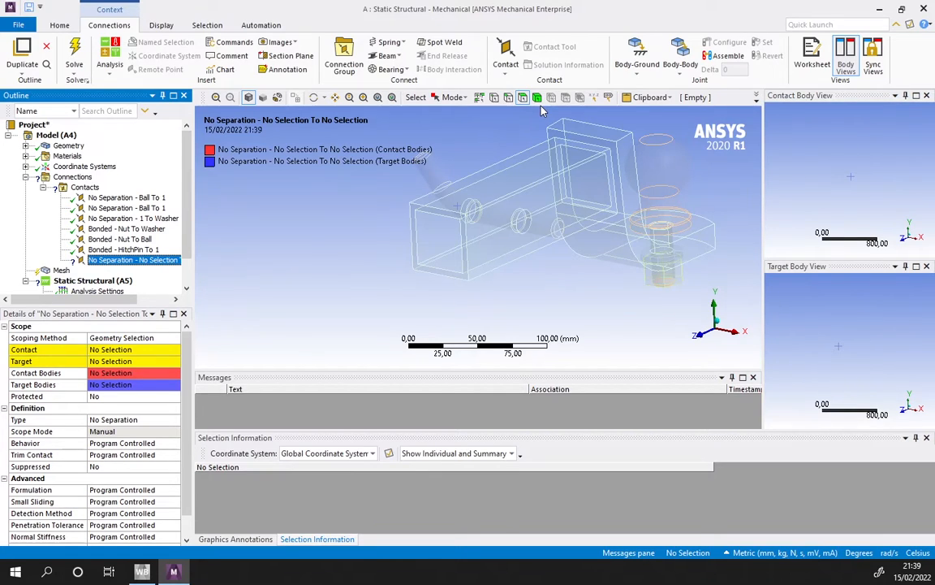
{"action": "left_click", "coordinate": [110, 350]}
{"action": "left_click", "coordinate": [529, 224]}
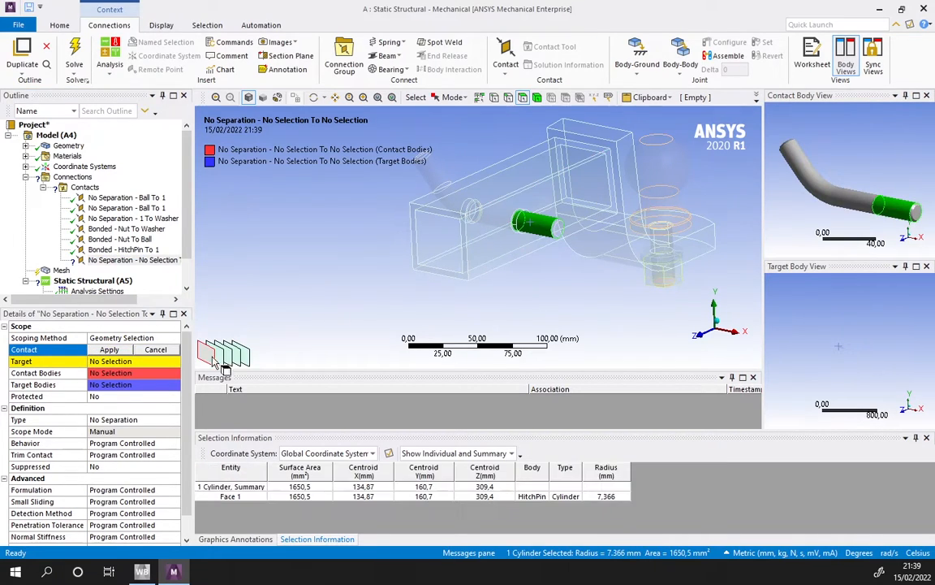
{"action": "left_click", "coordinate": [108, 350]}
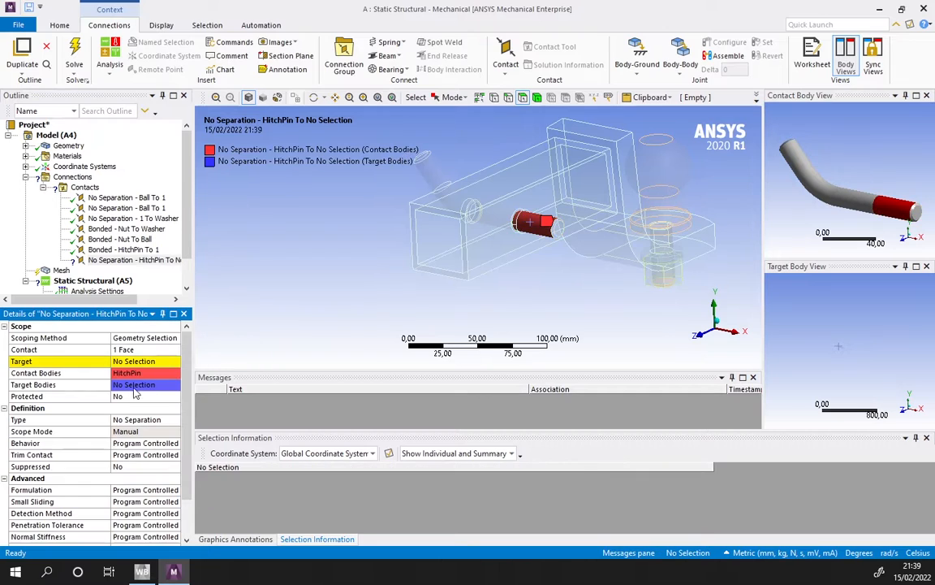
Assign both half-cylinder faces of the bracket hole around the pin's straight end as the No Separation contact's target.
{"action": "left_click", "coordinate": [130, 361]}
{"action": "scroll", "coordinate": [528, 219], "scroll_direction": "up", "scroll_amount": 5}
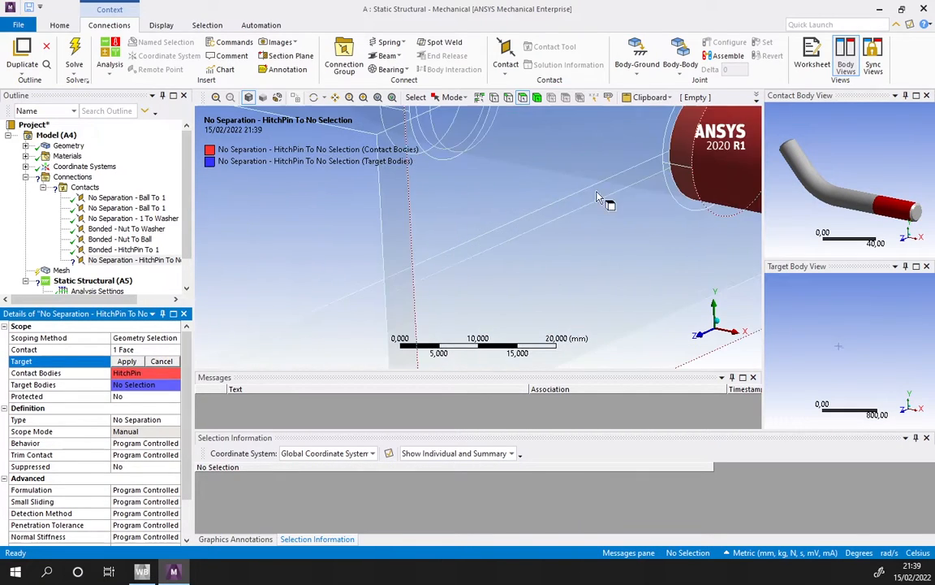
{"action": "left_click", "coordinate": [537, 229]}
{"action": "middle_click_drag", "start_coordinate": [539, 186], "coordinate": [442, 174]}
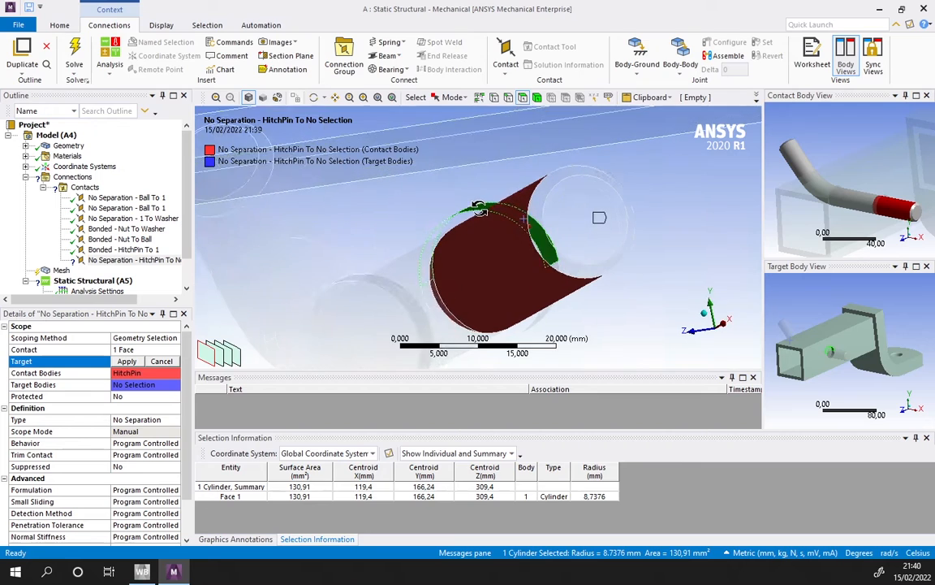
{"action": "left_click", "coordinate": [538, 325], "text": "ctrl"}
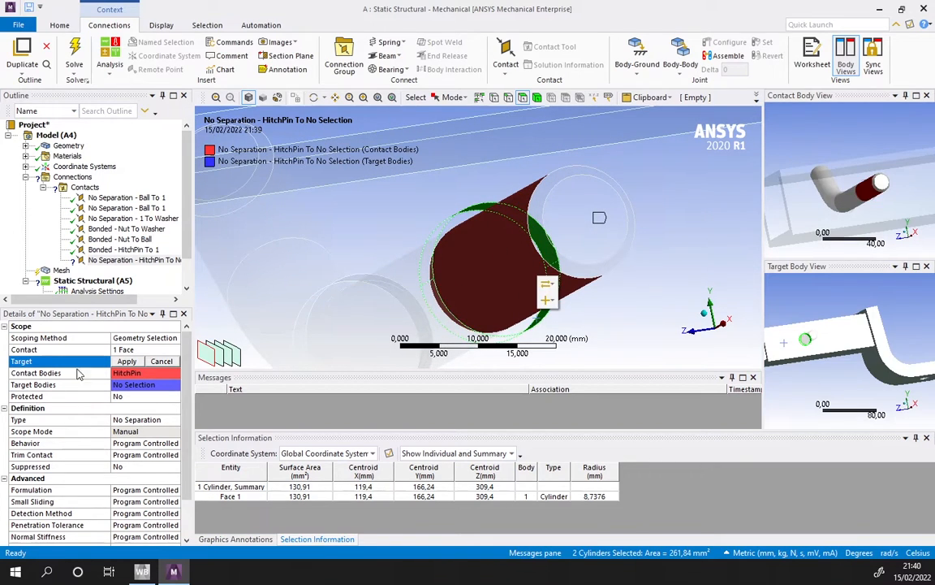
{"action": "left_click", "coordinate": [127, 362]}
Switch the pinball region of the hitch pin's No Separation contact to Radius and set the radius to 2 mm.
{"action": "middle_click_drag", "start_coordinate": [438, 243], "coordinate": [462, 256]}
{"action": "scroll", "coordinate": [104, 414], "scroll_direction": "down", "scroll_amount": 2}
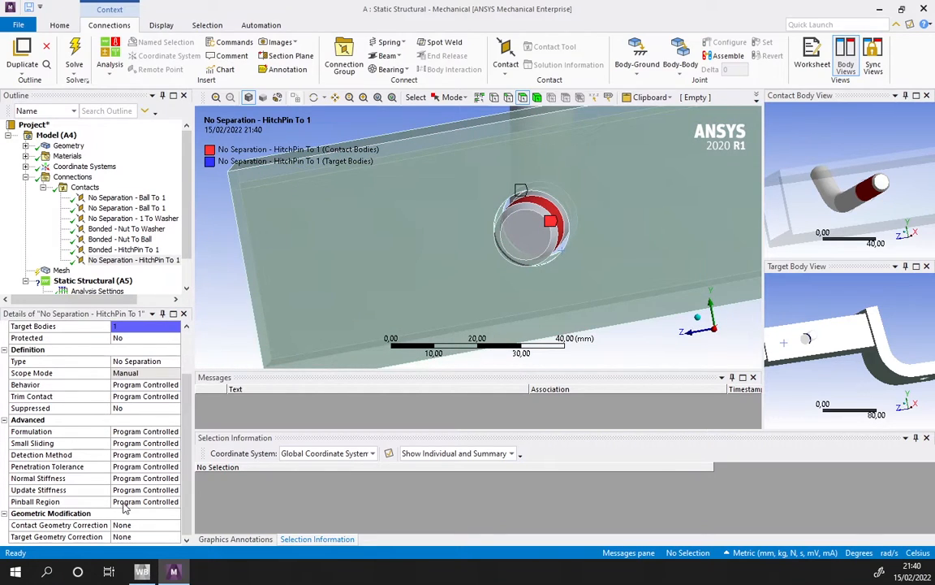
{"action": "left_click", "coordinate": [157, 502]}
{"action": "left_click", "coordinate": [135, 525]}
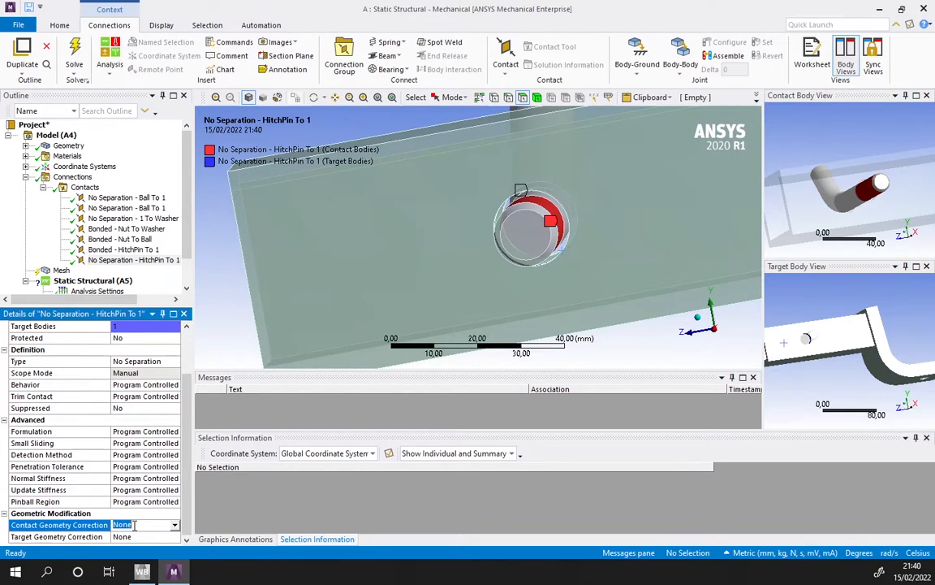
{"action": "left_click", "coordinate": [167, 502]}
{"action": "left_click", "coordinate": [175, 502]}
{"action": "left_click", "coordinate": [135, 521]}
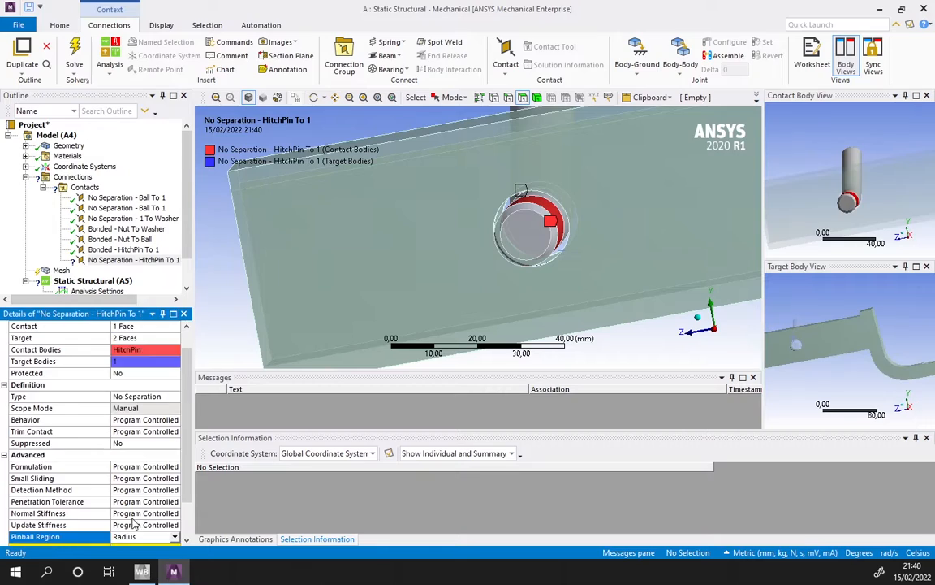
{"action": "scroll", "coordinate": [138, 515], "scroll_direction": "down", "scroll_amount": 2}
{"action": "left_click", "coordinate": [144, 497]}
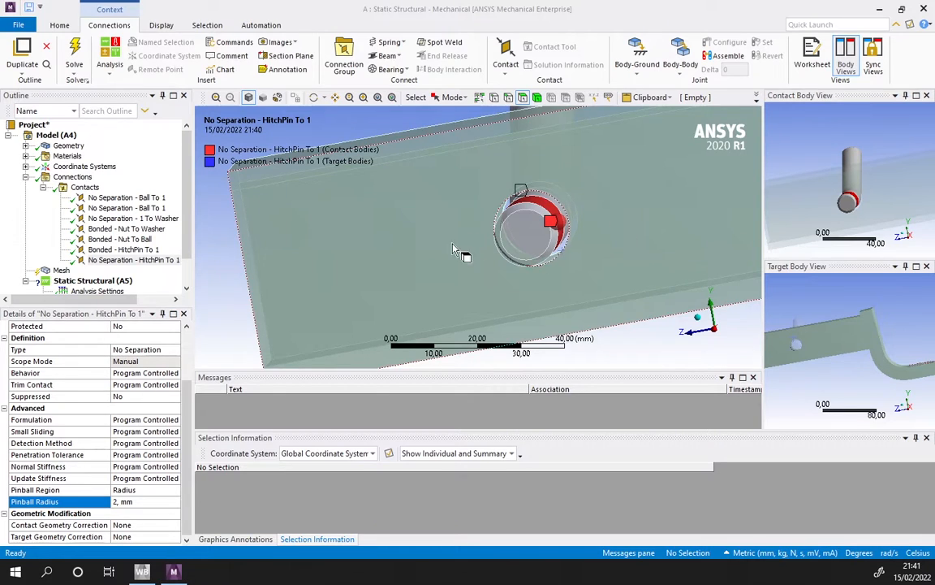
Review the contact and target faces of the No Separation contact between the ball's flange and the bracket.
{"action": "scroll", "coordinate": [454, 250], "scroll_direction": "down", "scroll_amount": 3}
{"action": "middle_click_drag", "start_coordinate": [488, 208], "coordinate": [534, 246]}
{"action": "left_click", "coordinate": [117, 198]}
{"action": "middle_click_drag", "start_coordinate": [655, 242], "coordinate": [690, 244]}
{"action": "middle_click_drag", "start_coordinate": [819, 213], "coordinate": [845, 171]}
{"action": "middle_click_drag", "start_coordinate": [923, 357], "coordinate": [910, 367]}
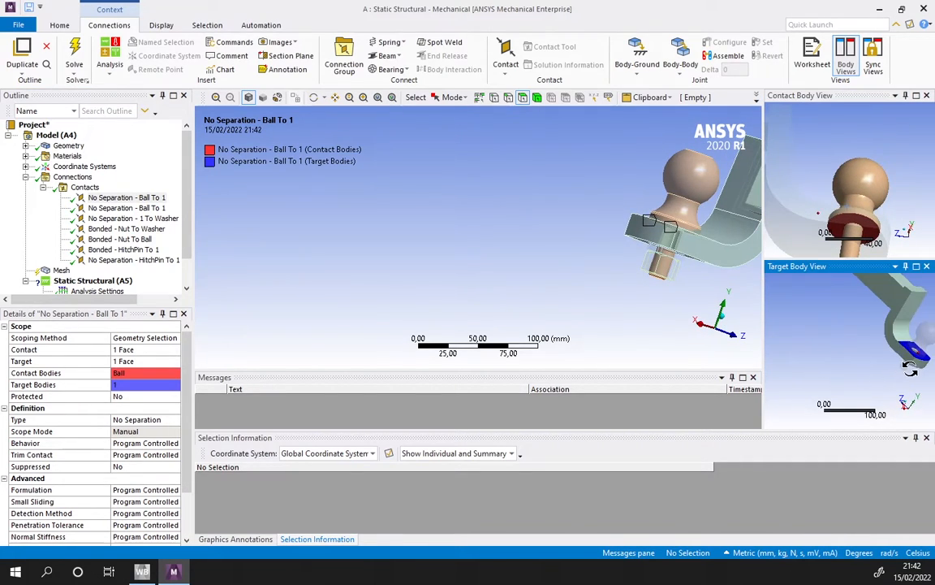
{"action": "middle_click_drag", "start_coordinate": [874, 200], "coordinate": [772, 235]}
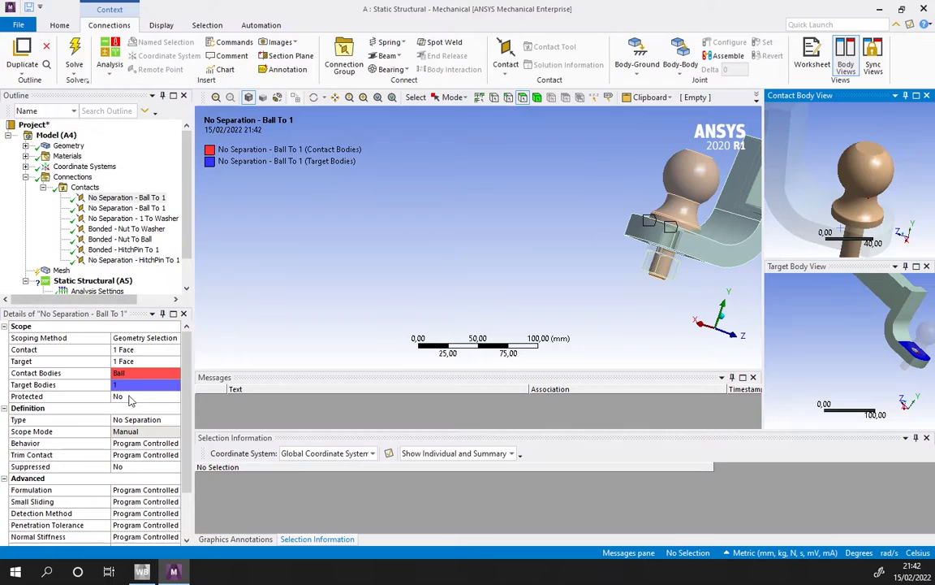
Inspect the No Separation contact between the ball's shank and the bracket hole and switch its pinball region to Radius.
{"action": "left_click", "coordinate": [122, 208]}
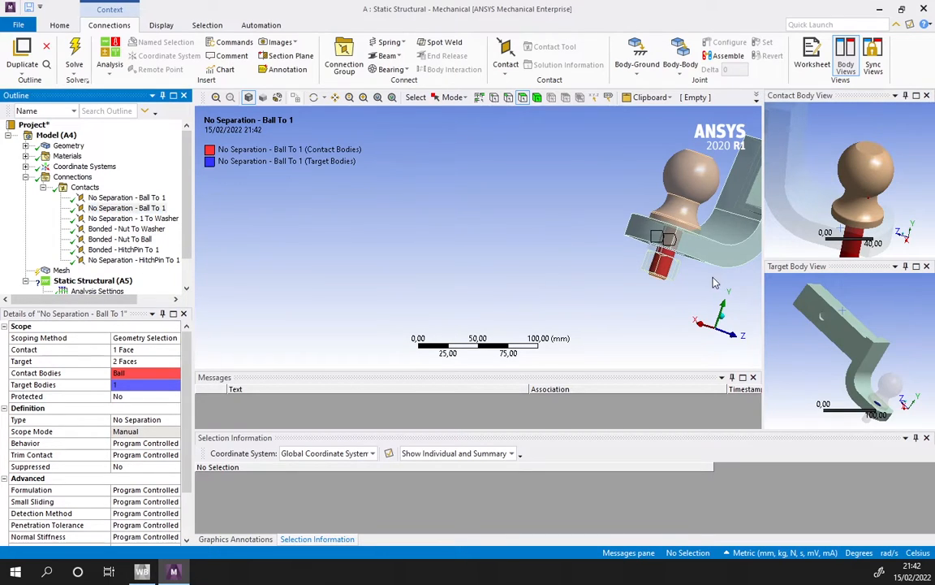
{"action": "middle_click_drag", "start_coordinate": [713, 277], "coordinate": [735, 277]}
{"action": "middle_click_drag", "start_coordinate": [864, 351], "coordinate": [838, 300]}
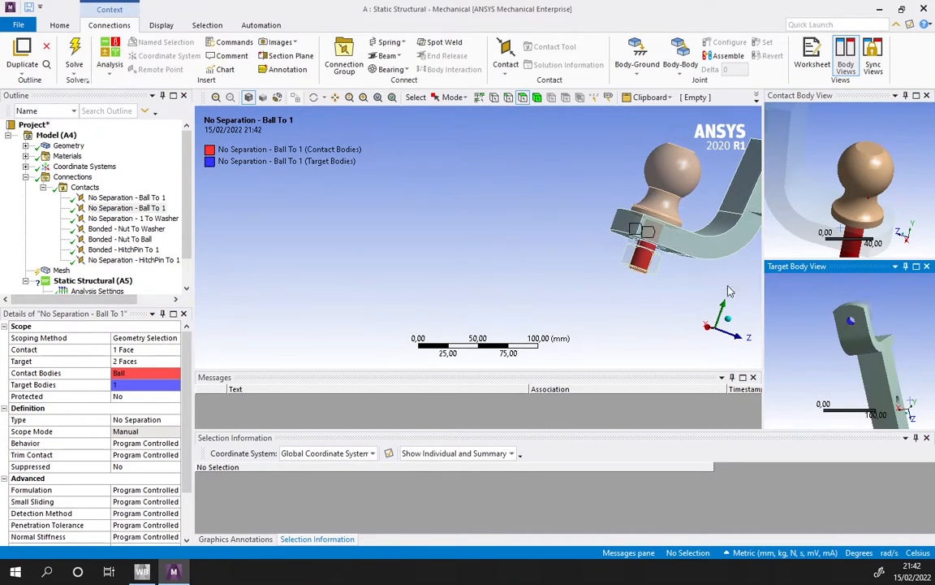
{"action": "middle_click_drag", "start_coordinate": [729, 290], "coordinate": [598, 239]}
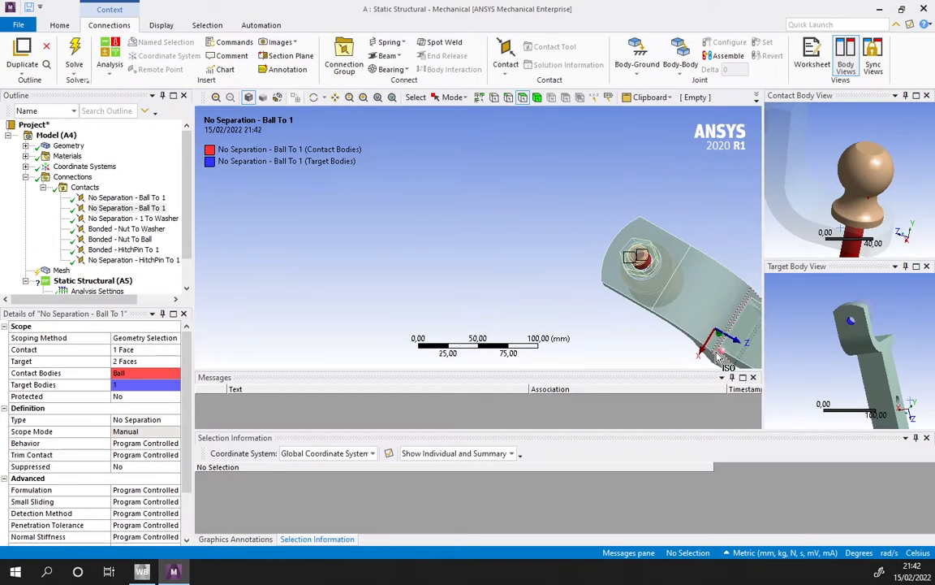
{"action": "left_click", "coordinate": [711, 327]}
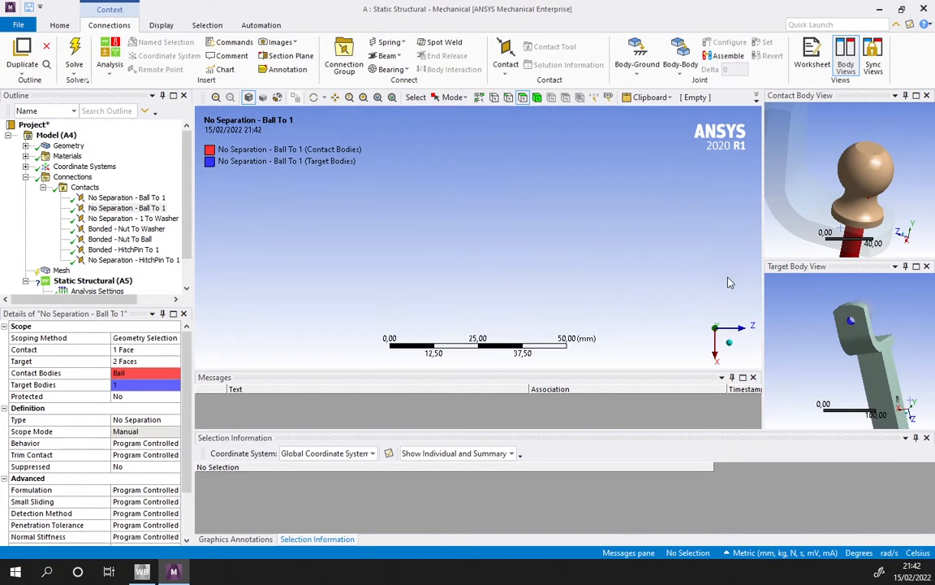
{"action": "scroll", "coordinate": [550, 246], "scroll_direction": "up", "scroll_amount": 10}
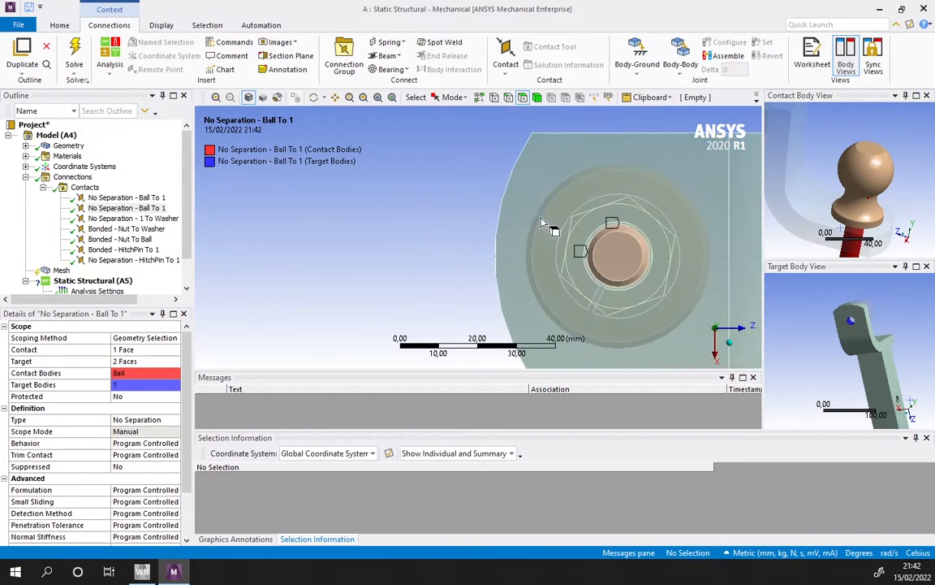
{"action": "middle_click_drag", "start_coordinate": [499, 188], "coordinate": [642, 209]}
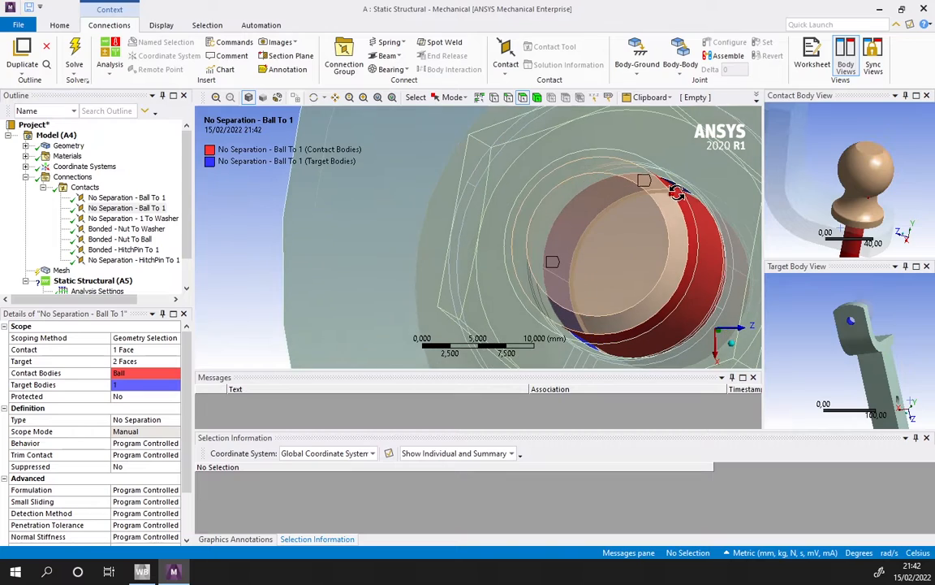
{"action": "scroll", "coordinate": [116, 414], "scroll_direction": "down", "scroll_amount": 2}
{"action": "double_click", "coordinate": [130, 502]}
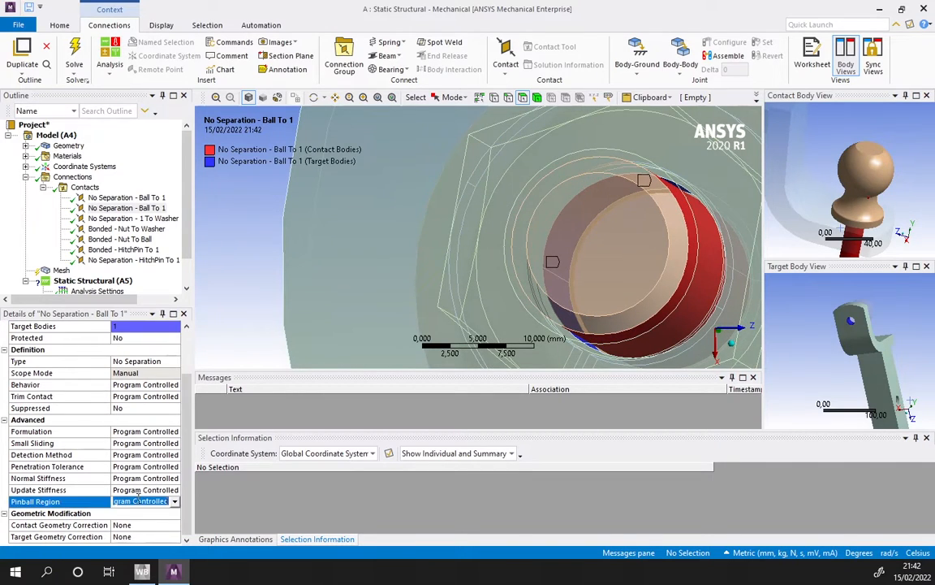
{"action": "scroll", "coordinate": [138, 502], "scroll_direction": "down", "scroll_amount": 2}
{"action": "left_click", "coordinate": [138, 502]}
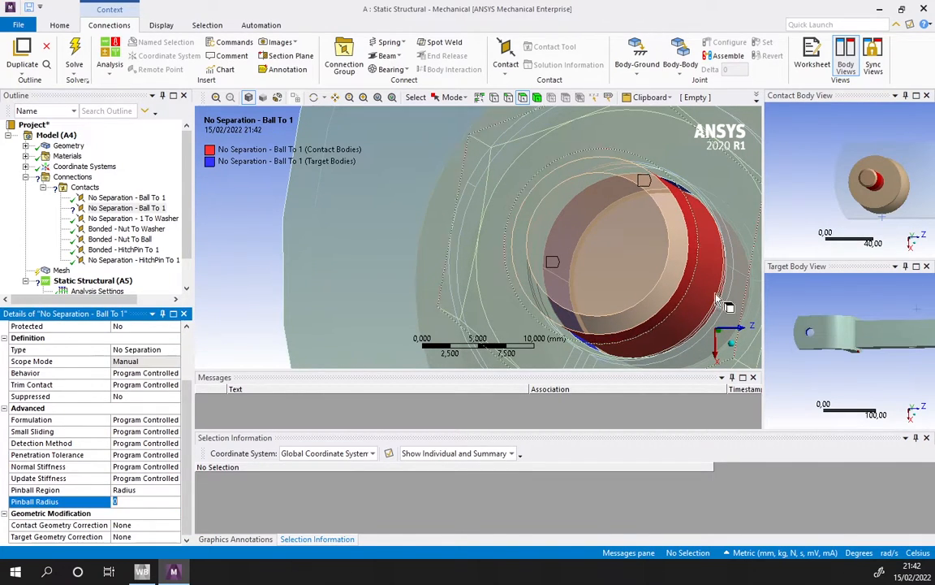
Examine the clearance between the ball's shank and the bracket hole along the hole axis.
{"action": "left_click", "coordinate": [710, 328]}
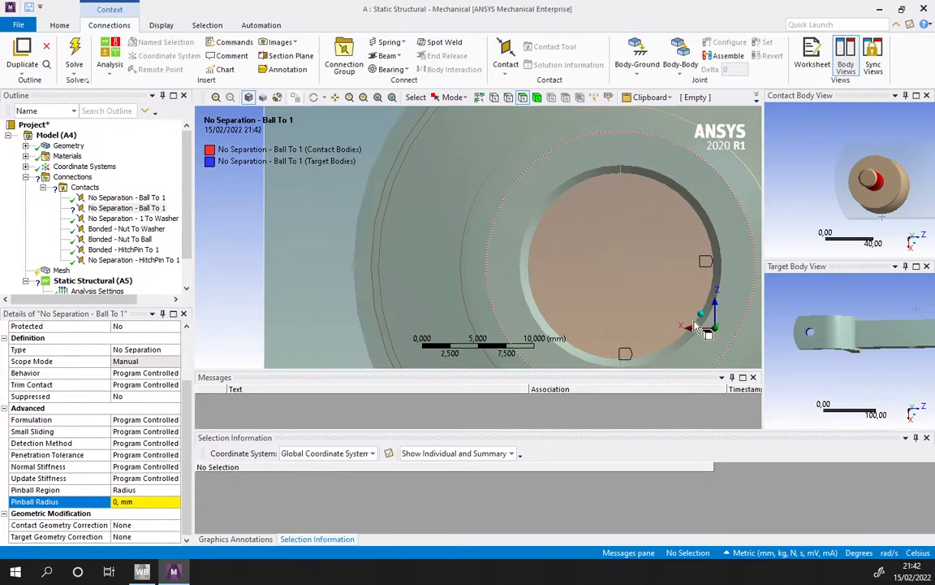
{"action": "left_click", "coordinate": [703, 329]}
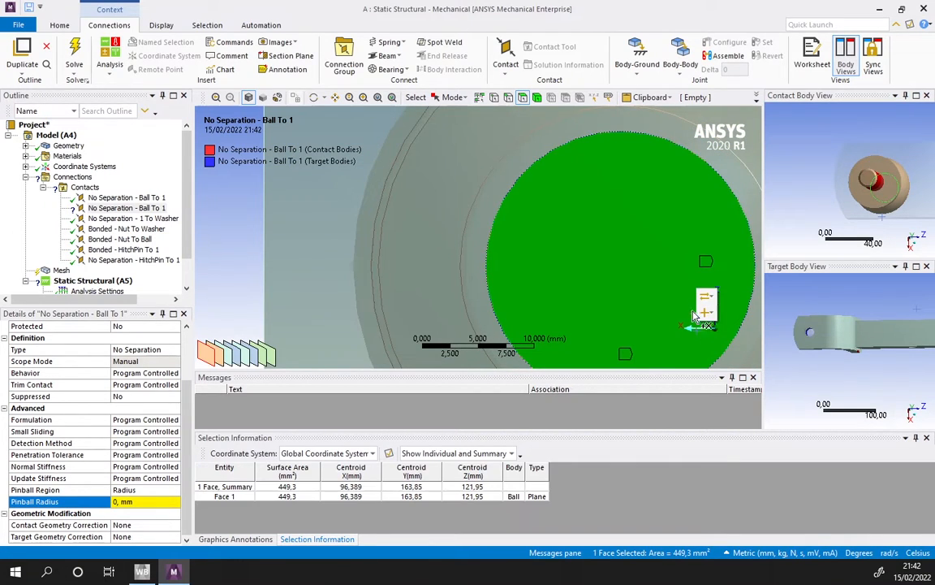
{"action": "left_click", "coordinate": [693, 323]}
{"action": "scroll", "coordinate": [573, 275], "scroll_direction": "down", "scroll_amount": 6}
{"action": "middle_click_drag", "start_coordinate": [610, 278], "coordinate": [663, 238]}
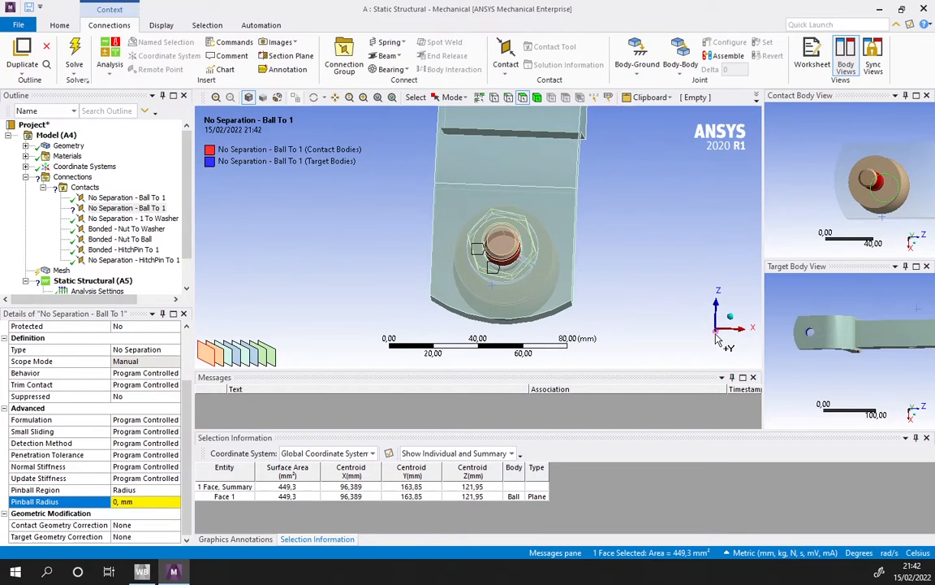
{"action": "left_click", "coordinate": [718, 339]}
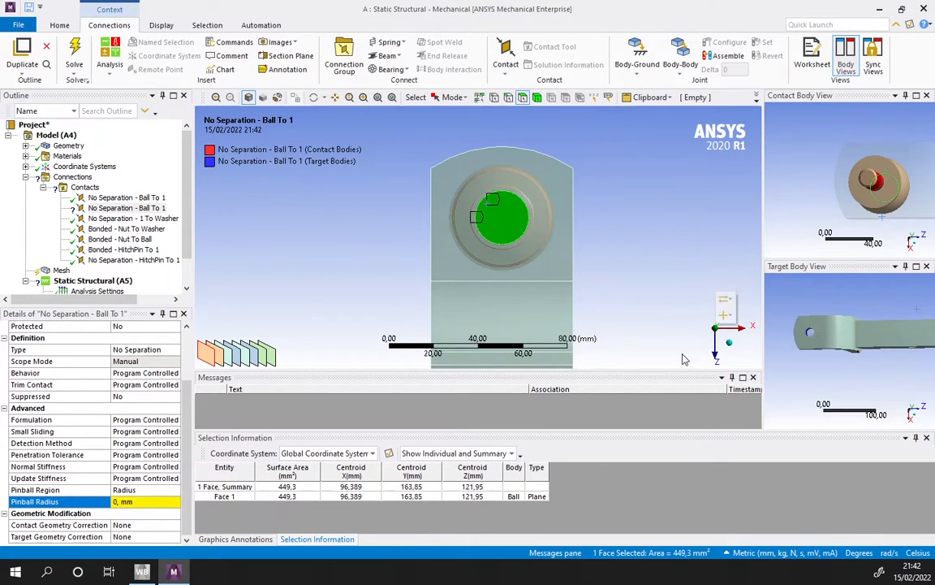
{"action": "left_click", "coordinate": [684, 359]}
{"action": "mouse_move", "coordinate": [601, 230]}
{"action": "middle_mouse_down"}
{"action": "mouse_move", "coordinate": [534, 255]}
{"action": "mouse_move", "coordinate": [569, 268]}
{"action": "mouse_move", "coordinate": [562, 309]}
{"action": "mouse_move", "coordinate": [556, 167]}
{"action": "middle_mouse_up"}
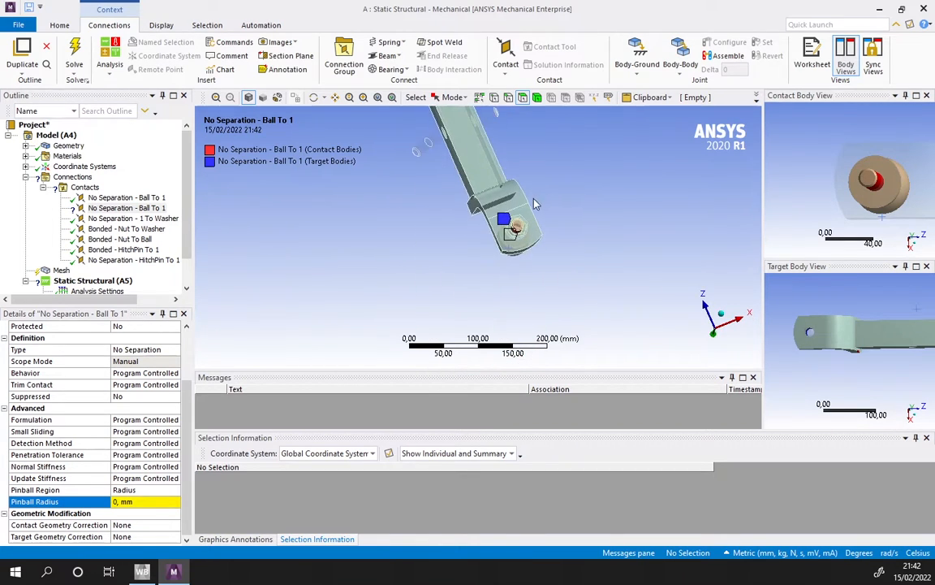
{"action": "middle_click_drag", "start_coordinate": [535, 201], "coordinate": [523, 206]}
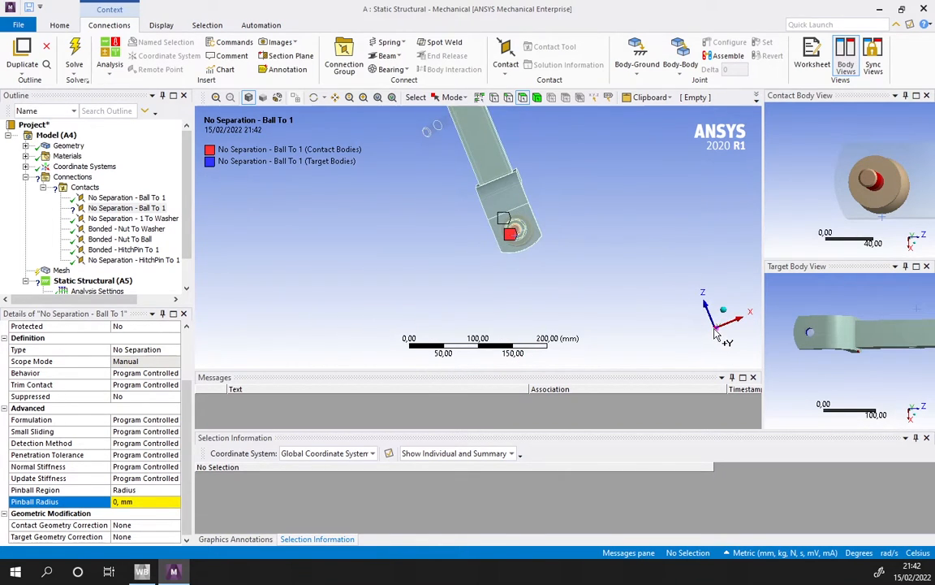
{"action": "left_click", "coordinate": [717, 333]}
{"action": "left_click", "coordinate": [703, 336]}
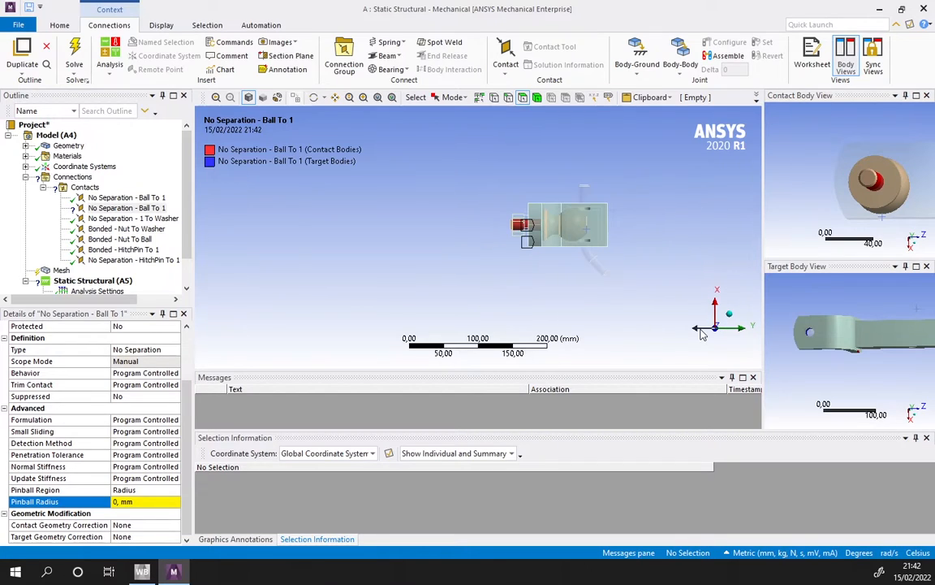
{"action": "left_click", "coordinate": [703, 332]}
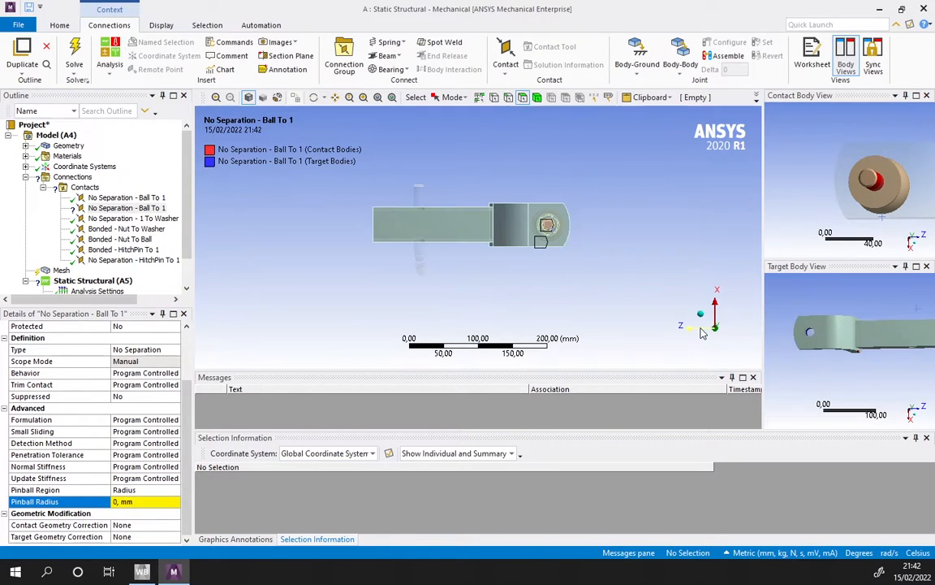
{"action": "scroll", "coordinate": [560, 207], "scroll_direction": "up", "scroll_amount": 5}
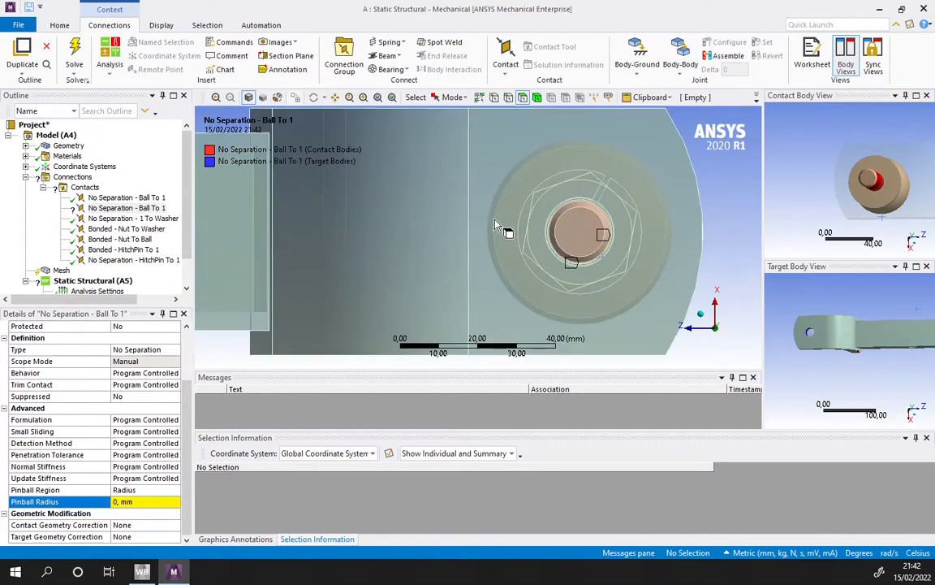
{"action": "middle_click_drag", "start_coordinate": [591, 228], "coordinate": [471, 211]}
{"action": "scroll", "coordinate": [573, 222], "scroll_direction": "up", "scroll_amount": 3}
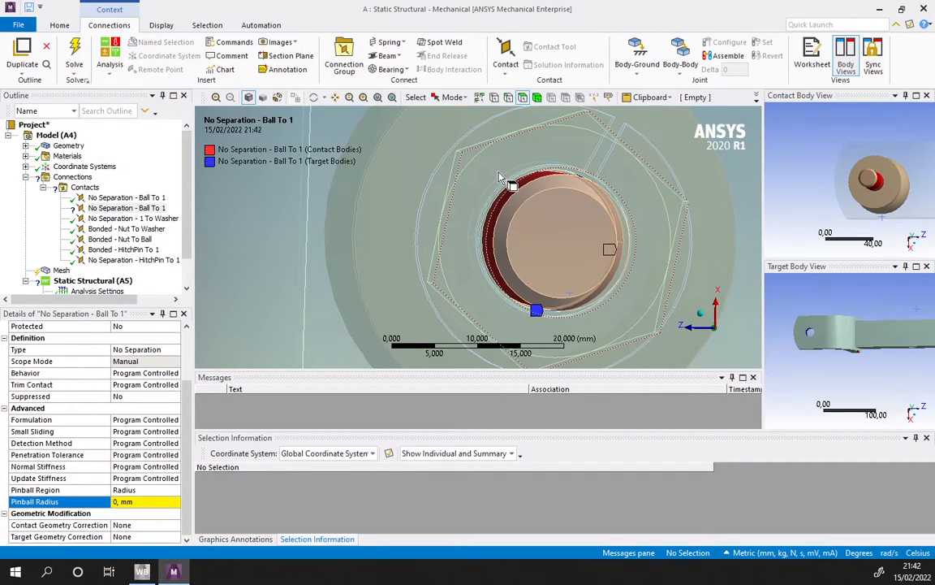
Set the pinball radius of the ball shank's No Separation contact to 1 mm and check its sphere against the hole clearance.
{"action": "left_click", "coordinate": [130, 505]}
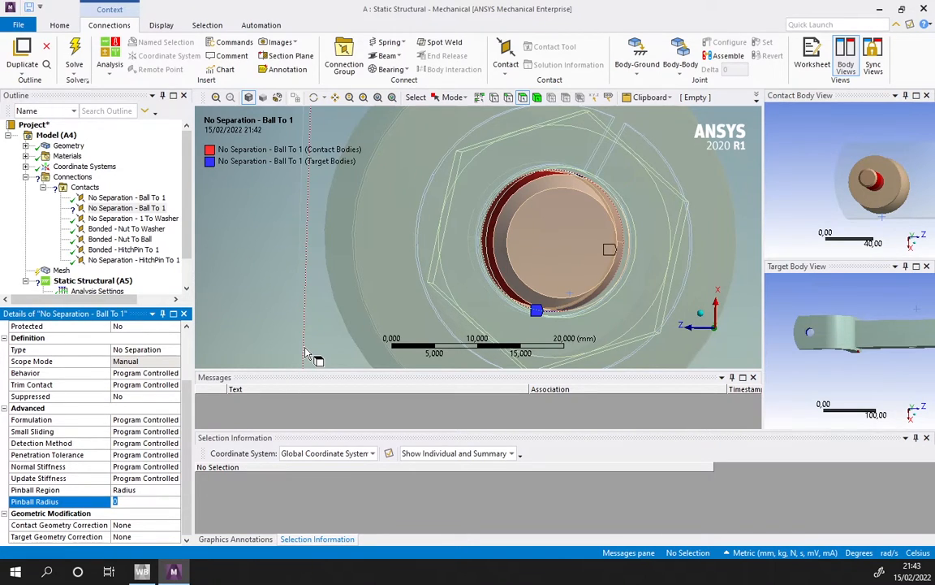
{"action": "type", "text": "1"}
{"action": "key", "text": "Return"}
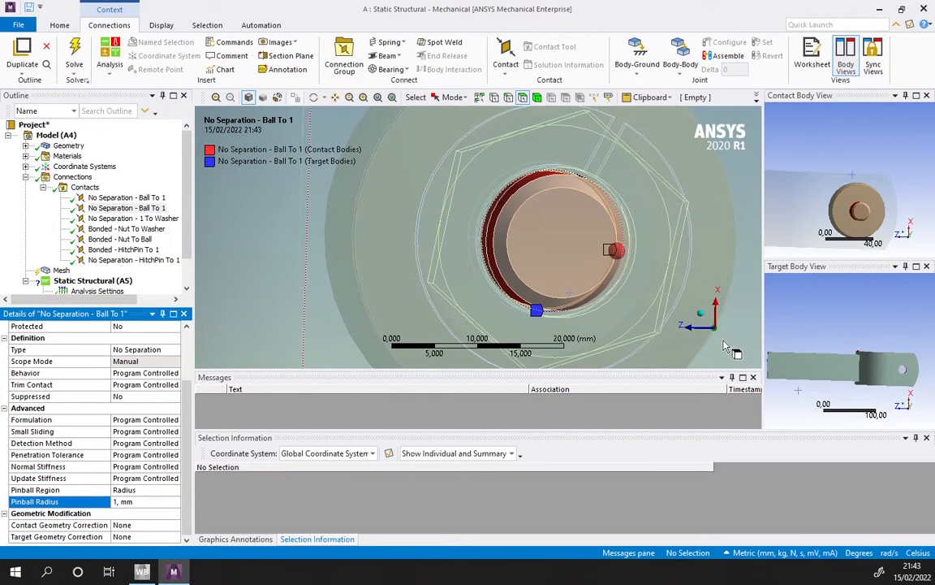
{"action": "middle_click_drag", "start_coordinate": [706, 328], "coordinate": [651, 297]}
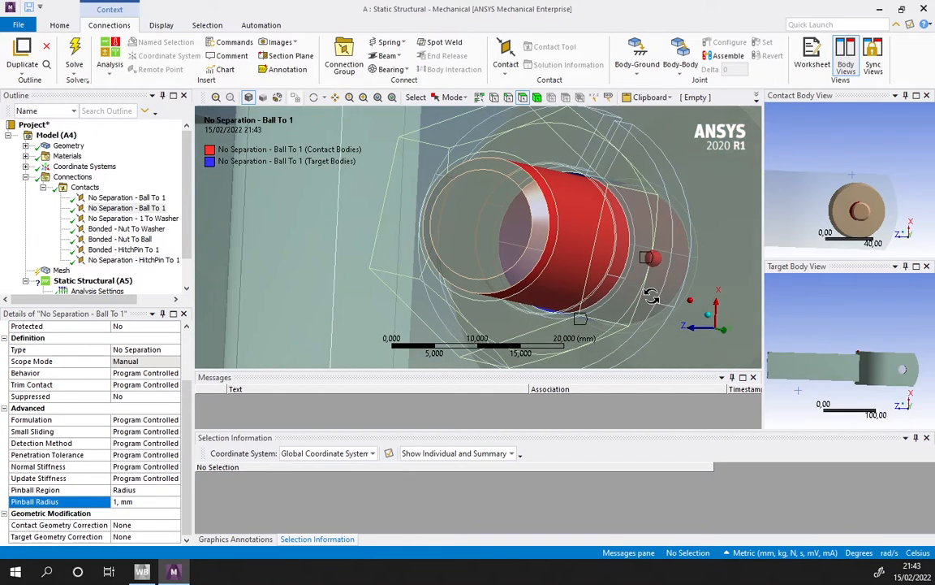
{"action": "left_click", "coordinate": [708, 328]}
{"action": "scroll", "coordinate": [619, 232], "scroll_direction": "up", "scroll_amount": 2}
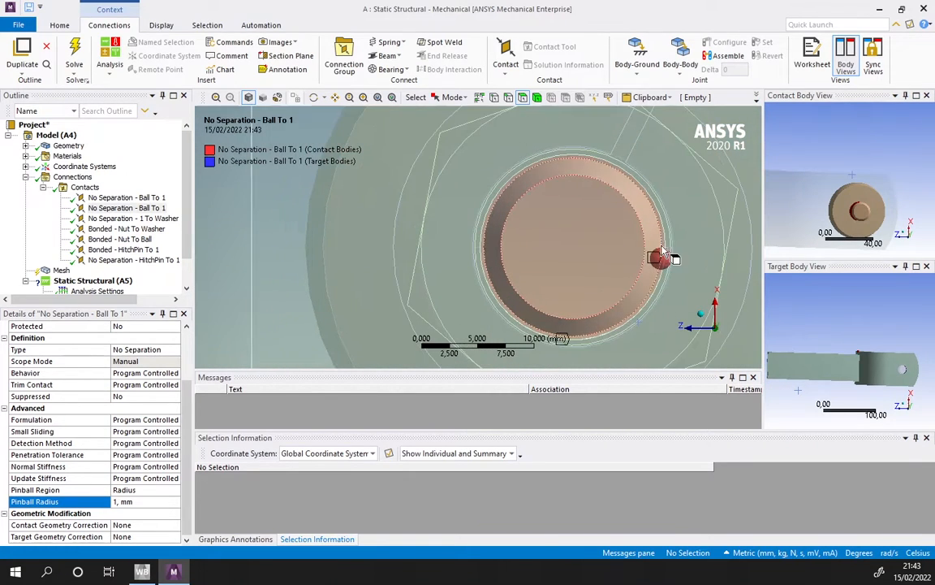
Set the pinball radius of the ball shank's No Separation contact to 0.5 mm and inspect its sphere at the hole edge.
{"action": "middle_click_drag", "start_coordinate": [566, 234], "coordinate": [491, 205], "text": "ctrl"}
{"action": "scroll", "coordinate": [503, 211], "scroll_direction": "up", "scroll_amount": 5}
{"action": "middle_click_drag", "start_coordinate": [625, 233], "coordinate": [464, 211], "text": "ctrl"}
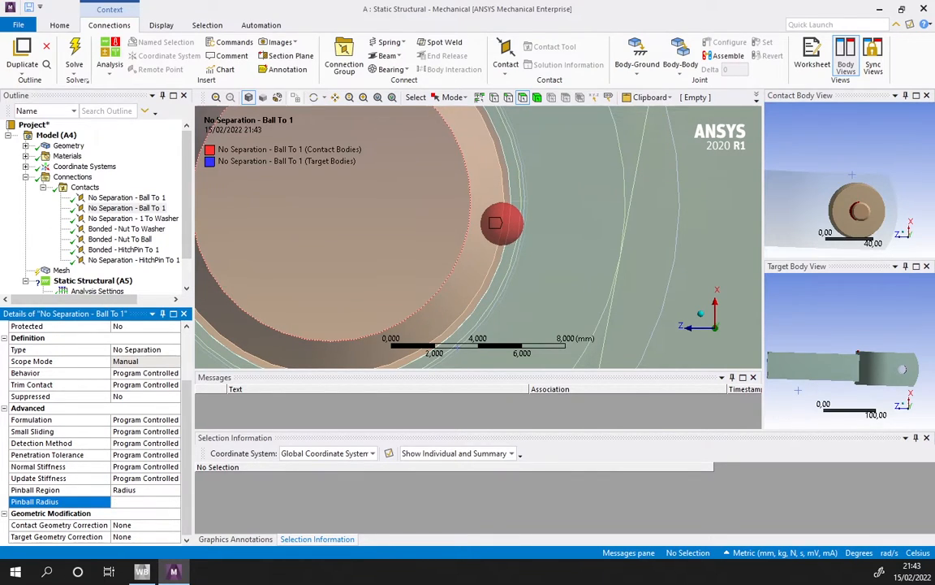
{"action": "scroll", "coordinate": [532, 208], "scroll_direction": "up", "scroll_amount": 4}
{"action": "mouse_move", "coordinate": [543, 209]}
{"action": "middle_mouse_down"}
{"action": "mouse_move", "coordinate": [553, 208]}
{"action": "mouse_move", "coordinate": [544, 211]}
{"action": "middle_mouse_up"}
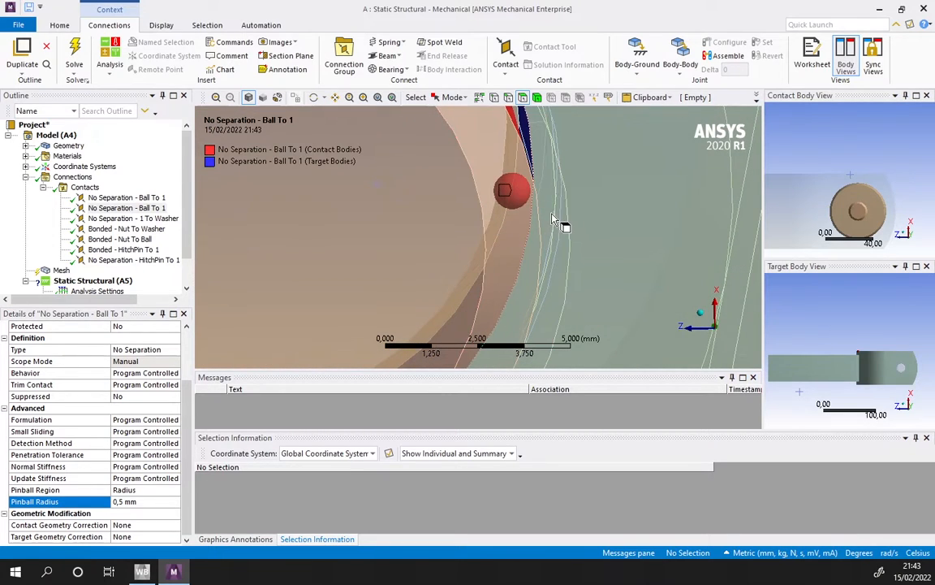
{"action": "middle_click_drag", "start_coordinate": [485, 220], "coordinate": [445, 221]}
Review the No Separation contact between bracket and washer and the Bonded contact between nut and washer.
{"action": "left_click", "coordinate": [122, 209]}
{"action": "left_click", "coordinate": [114, 218]}
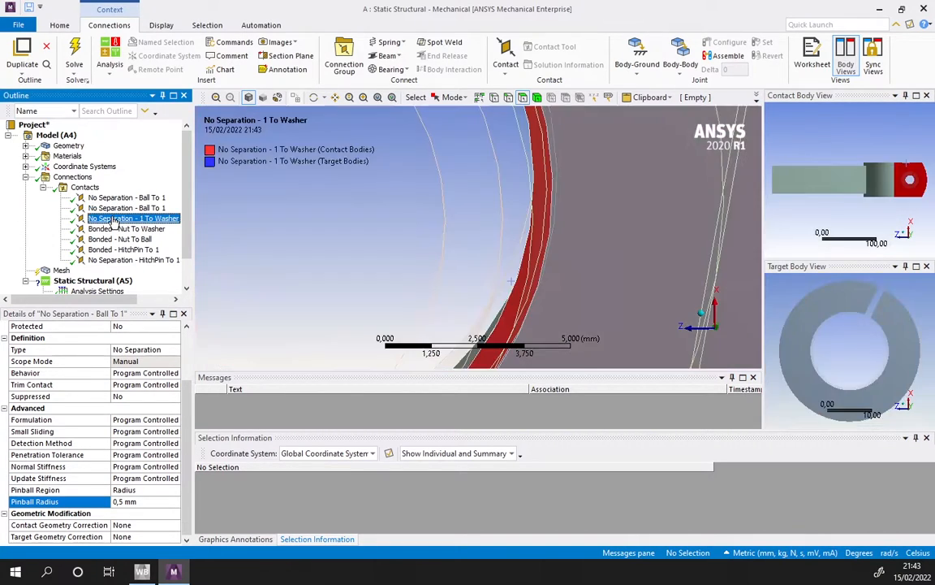
{"action": "middle_click_drag", "start_coordinate": [508, 221], "coordinate": [359, 278]}
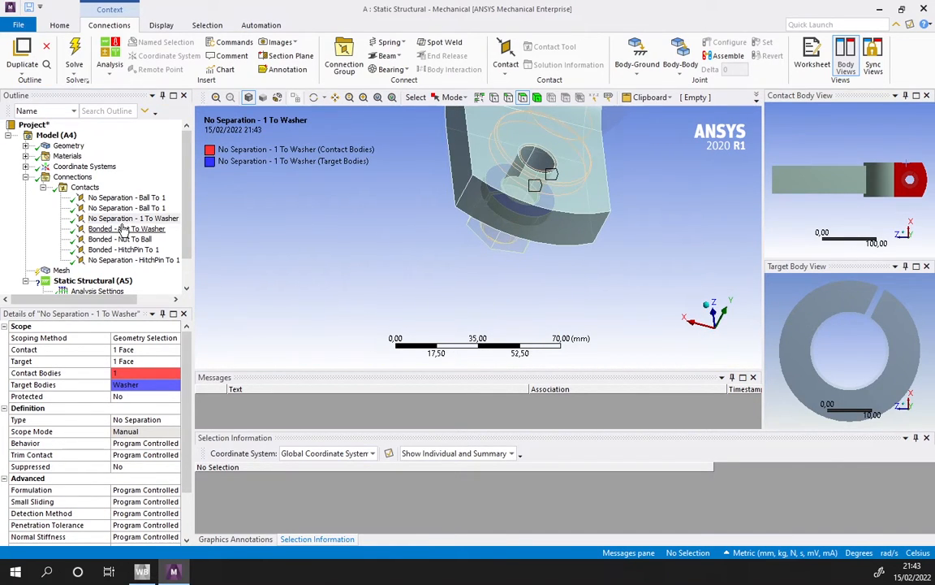
{"action": "left_click", "coordinate": [121, 229]}
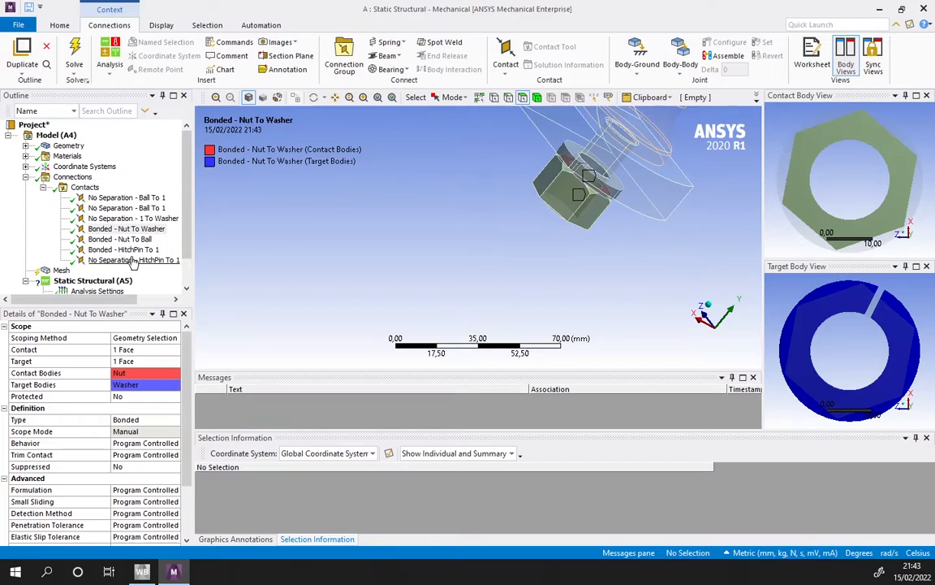
Examine the pinball sphere of the Bonded contact between nut and ball against the gap between their cylindrical faces.
{"action": "left_click", "coordinate": [119, 239]}
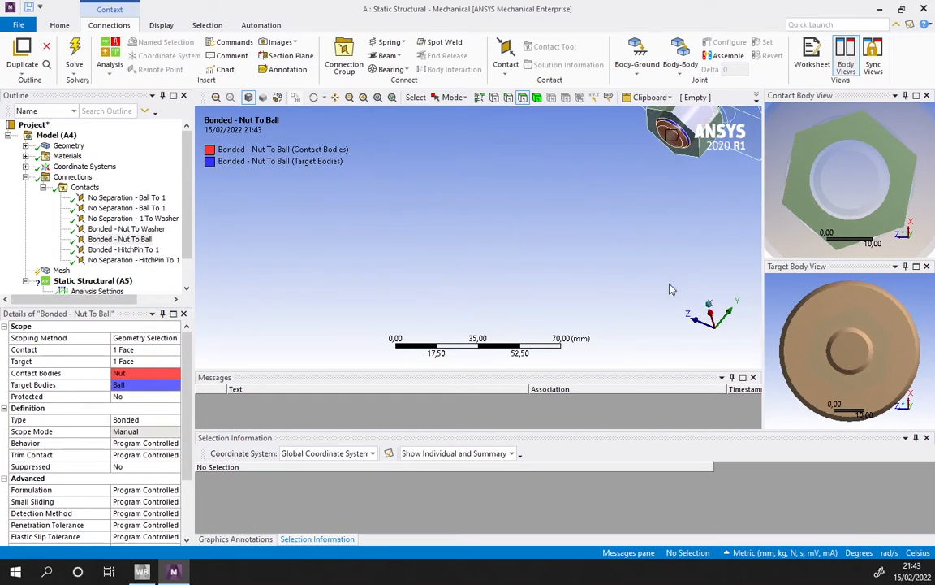
{"action": "left_click", "coordinate": [706, 348]}
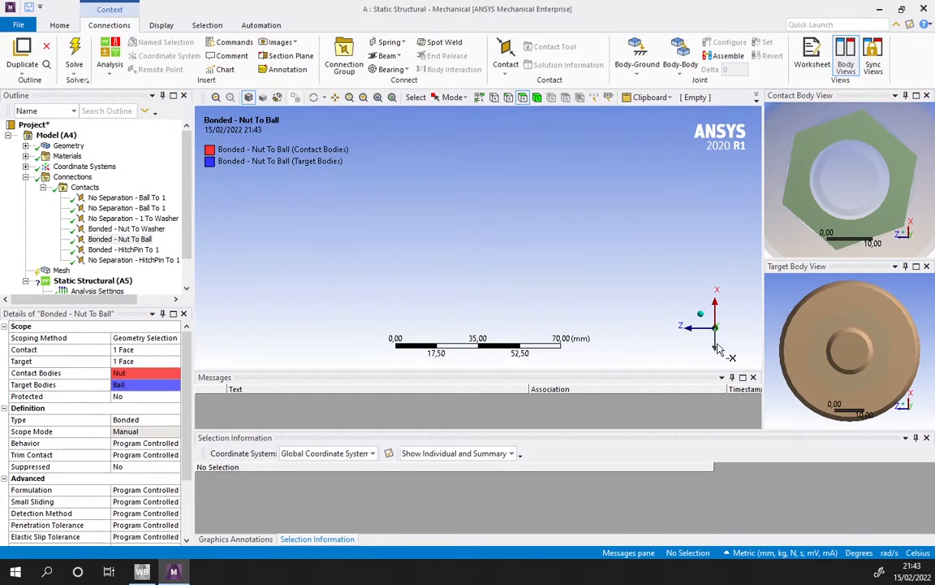
{"action": "left_click", "coordinate": [715, 348]}
{"action": "scroll", "coordinate": [621, 198], "scroll_direction": "down", "scroll_amount": 5}
{"action": "middle_click_drag", "start_coordinate": [567, 209], "coordinate": [479, 293], "text": "ctrl"}
{"action": "middle_click_drag", "start_coordinate": [479, 293], "coordinate": [524, 229]}
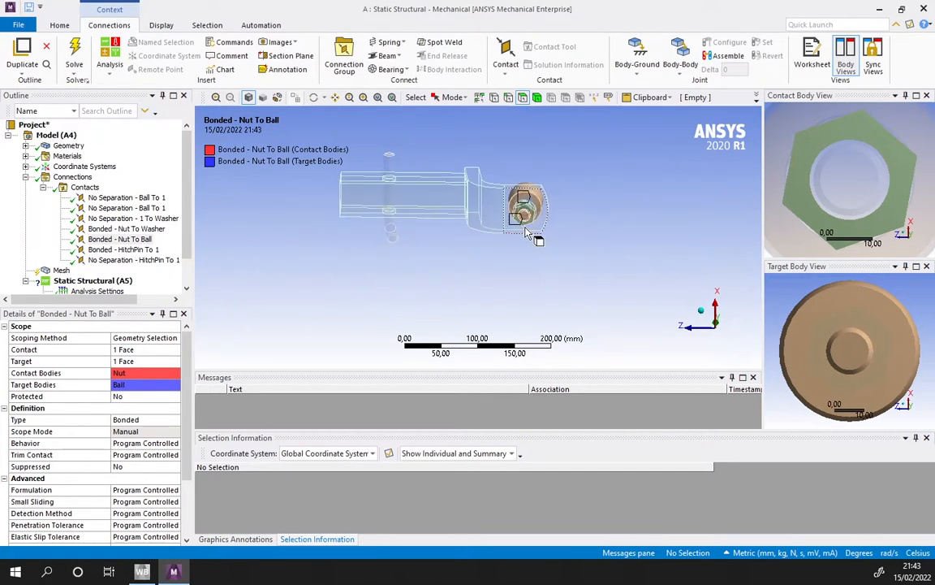
{"action": "scroll", "coordinate": [523, 229], "scroll_direction": "up", "scroll_amount": 5}
{"action": "middle_click_drag", "start_coordinate": [611, 155], "coordinate": [502, 224], "text": "ctrl"}
{"action": "scroll", "coordinate": [502, 224], "scroll_direction": "up", "scroll_amount": 5}
{"action": "middle_click_drag", "start_coordinate": [530, 274], "coordinate": [558, 158]}
{"action": "scroll", "coordinate": [524, 268], "scroll_direction": "up", "scroll_amount": 5}
{"action": "scroll", "coordinate": [601, 251], "scroll_direction": "up", "scroll_amount": 3}
{"action": "mouse_move", "coordinate": [601, 251]}
{"action": "middle_mouse_down", "text": "ctrl"}
{"action": "mouse_move", "coordinate": [603, 225]}
{"action": "mouse_move", "coordinate": [735, 262]}
{"action": "mouse_move", "coordinate": [616, 240]}
{"action": "mouse_move", "coordinate": [599, 268]}
{"action": "middle_mouse_up", "text": "ctrl"}
{"action": "scroll", "coordinate": [709, 259], "scroll_direction": "up", "scroll_amount": 3}
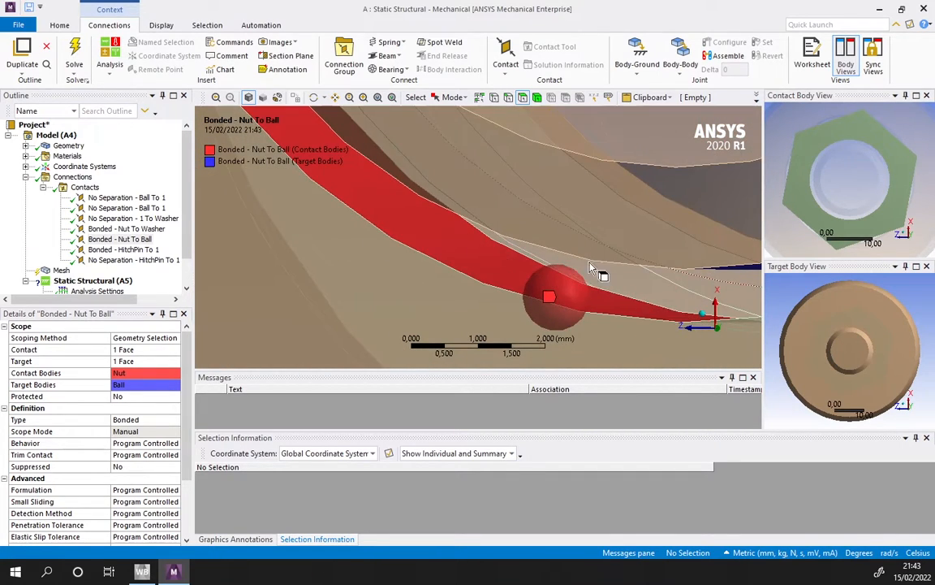
Set the pinball radius of the Bonded contact between nut and ball to 1 mm.
{"action": "scroll", "coordinate": [142, 404], "scroll_direction": "down", "scroll_amount": 3}
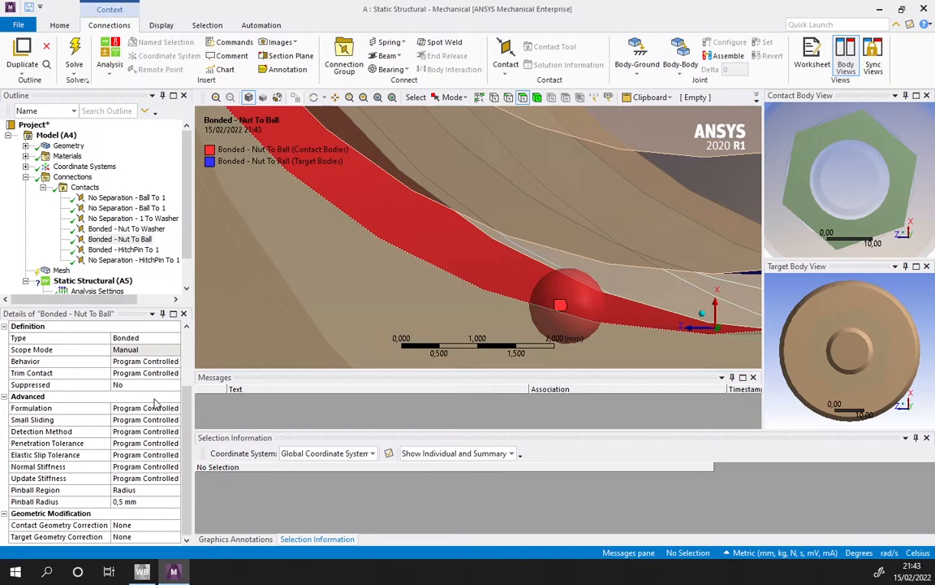
{"action": "left_click", "coordinate": [127, 502]}
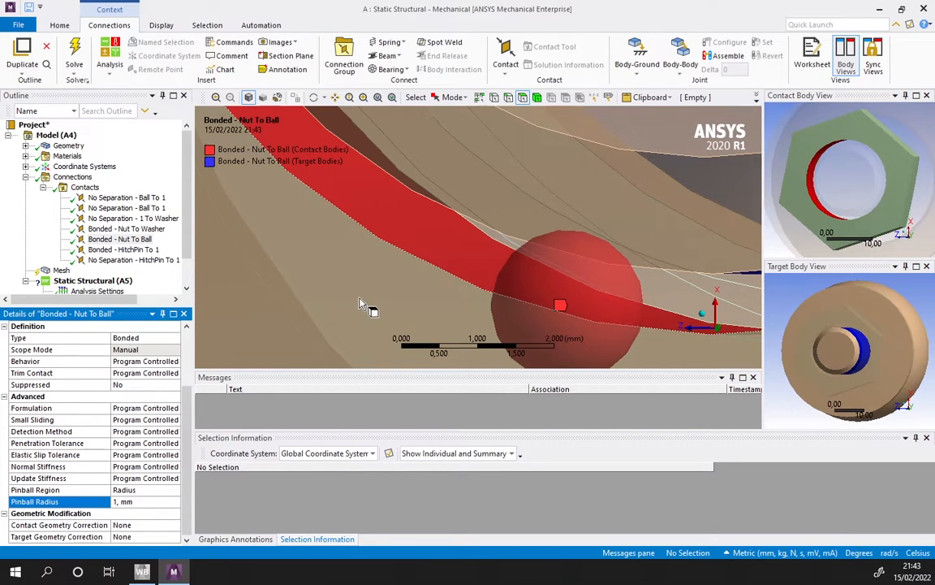
{"action": "scroll", "coordinate": [513, 267], "scroll_direction": "down", "scroll_amount": 12}
{"action": "middle_click_drag", "start_coordinate": [532, 236], "coordinate": [501, 296]}
{"action": "scroll", "coordinate": [421, 213], "scroll_direction": "down", "scroll_amount": 8}
{"action": "middle_click_drag", "start_coordinate": [326, 232], "coordinate": [661, 243]}
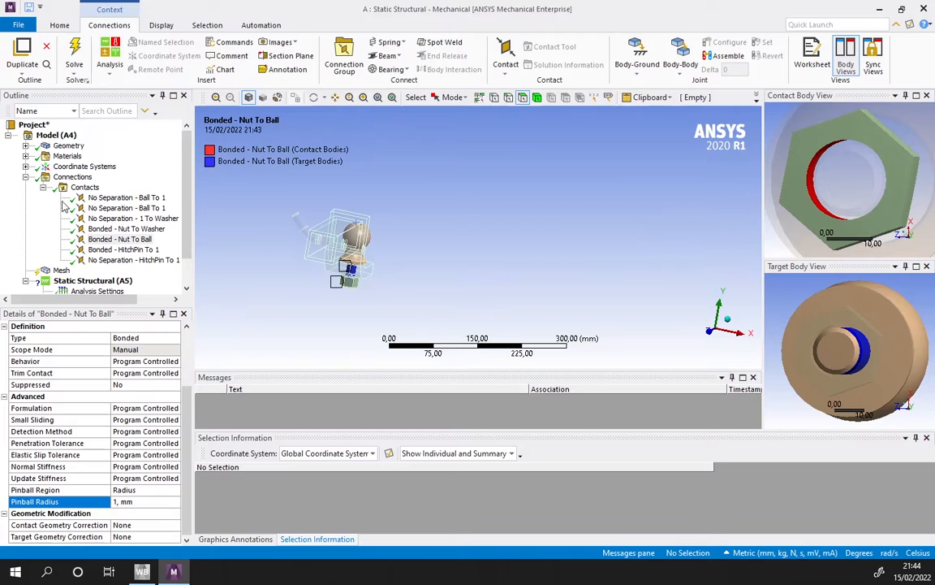
Open the mesh settings and measure the bracket's square-tube wall thickness between the inner and outer vertical edges at its open end.
{"action": "left_click", "coordinate": [61, 271]}
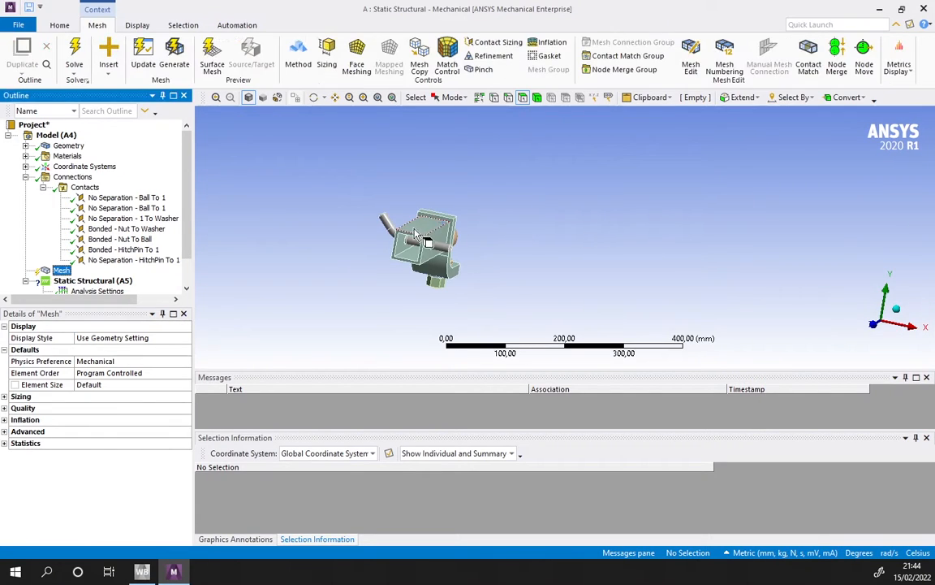
{"action": "middle_click_drag", "start_coordinate": [457, 278], "coordinate": [506, 259]}
{"action": "scroll", "coordinate": [609, 282], "scroll_direction": "up", "scroll_amount": 5}
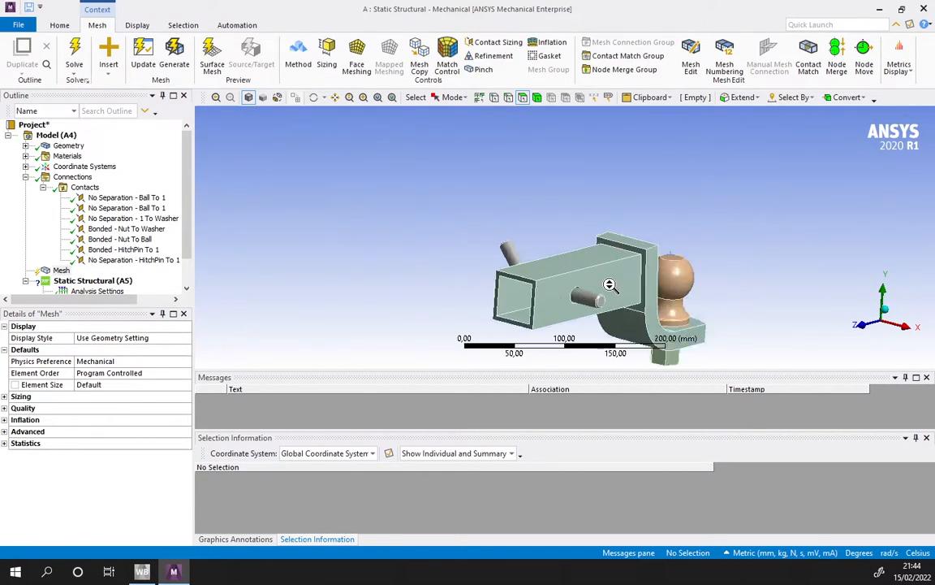
{"action": "middle_click_drag", "start_coordinate": [610, 281], "coordinate": [664, 269]}
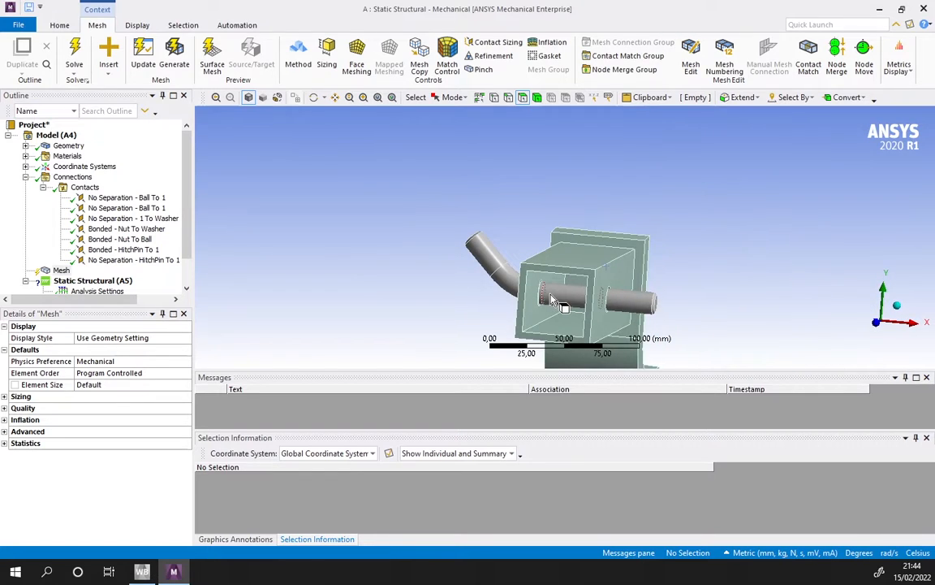
{"action": "scroll", "coordinate": [560, 303], "scroll_direction": "up", "scroll_amount": 3}
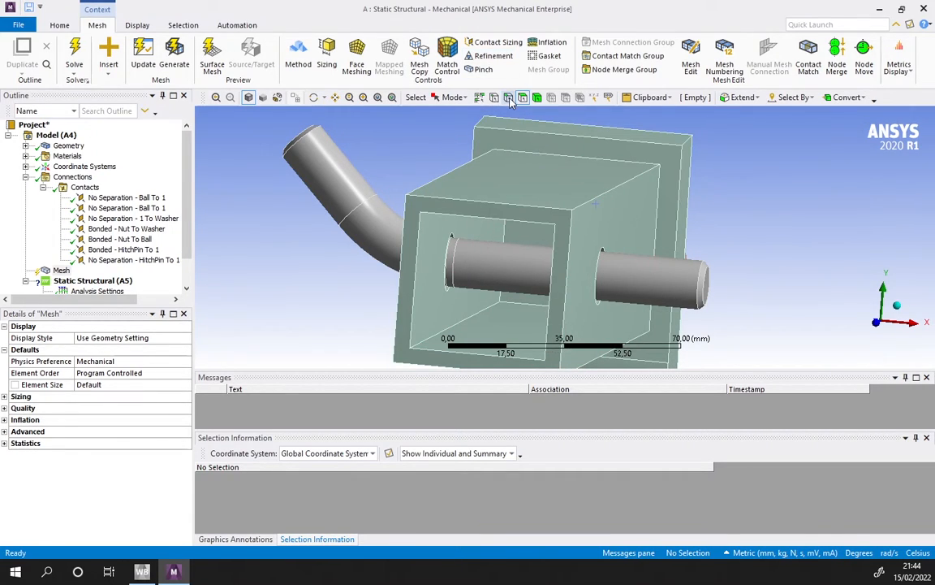
{"action": "left_click", "coordinate": [552, 288]}
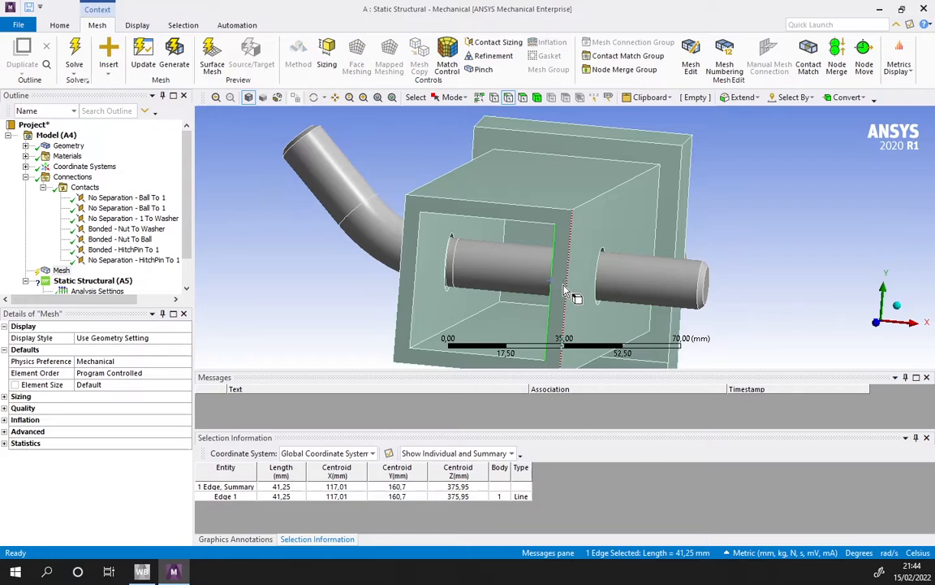
{"action": "left_click", "coordinate": [568, 289], "text": "ctrl"}
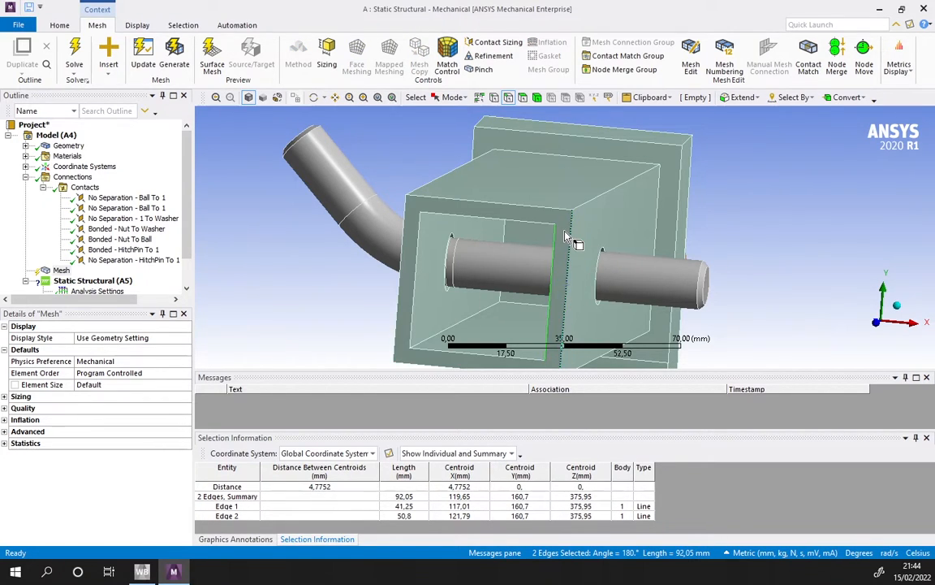
{"action": "scroll", "coordinate": [566, 233], "scroll_direction": "down", "scroll_amount": 3}
{"action": "middle_click_drag", "start_coordinate": [619, 232], "coordinate": [545, 232]}
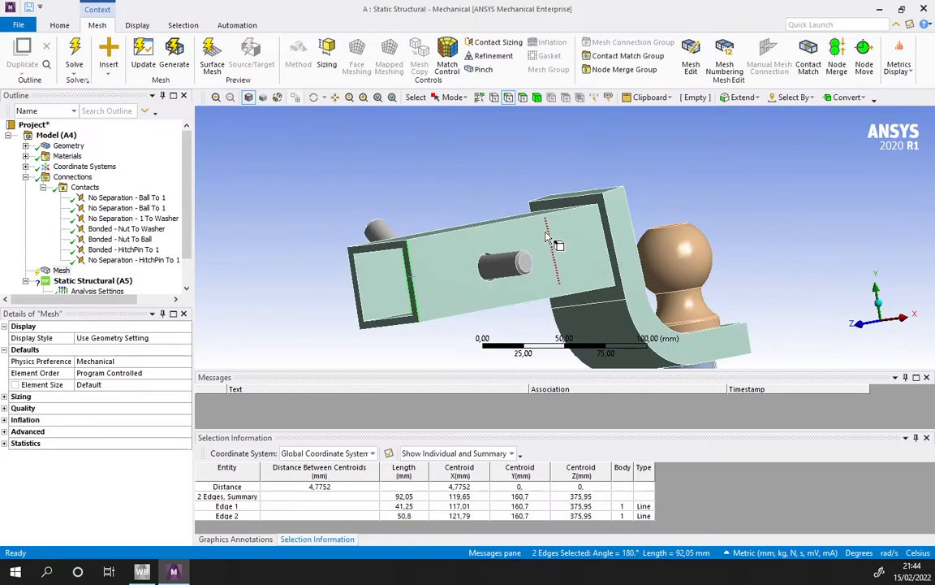
Insert a mesh Method scoped to the tow bar bracket body.
{"action": "left_click", "coordinate": [537, 96]}
{"action": "left_click", "coordinate": [476, 234]}
{"action": "right_click", "coordinate": [615, 190]}
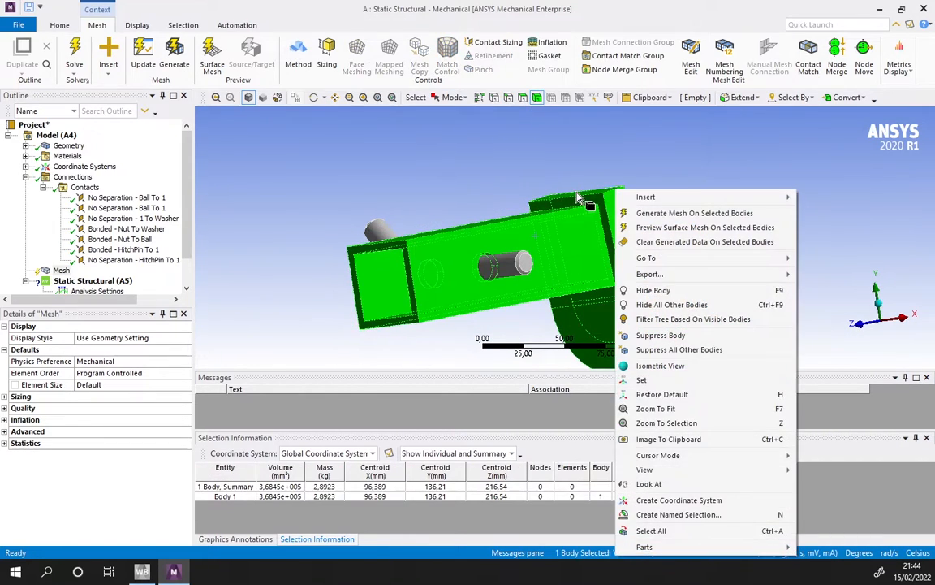
{"action": "mouse_move", "coordinate": [712, 199]}
{"action": "left_click", "coordinate": [829, 198]}
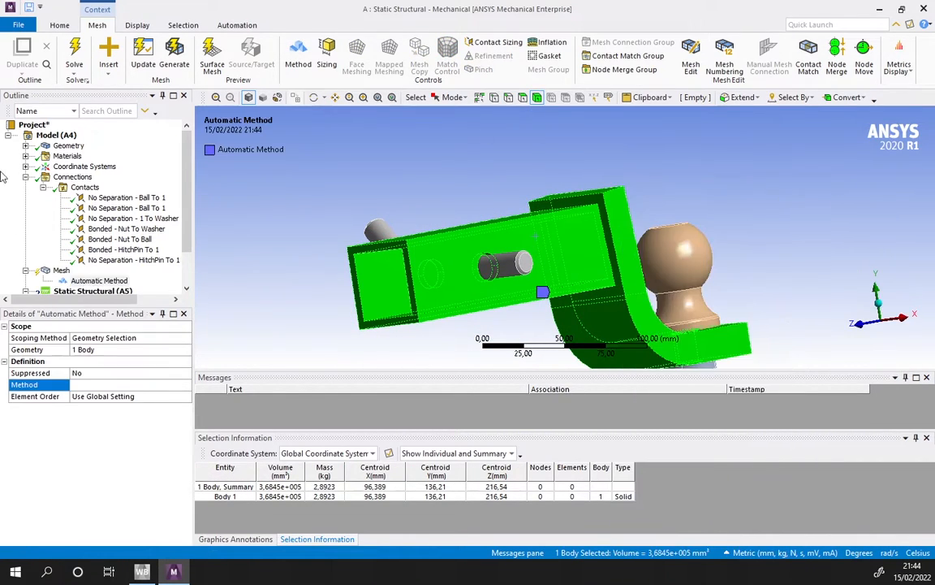
Set the bracket's mesh method to Hex Dominant.
{"action": "left_click", "coordinate": [126, 386]}
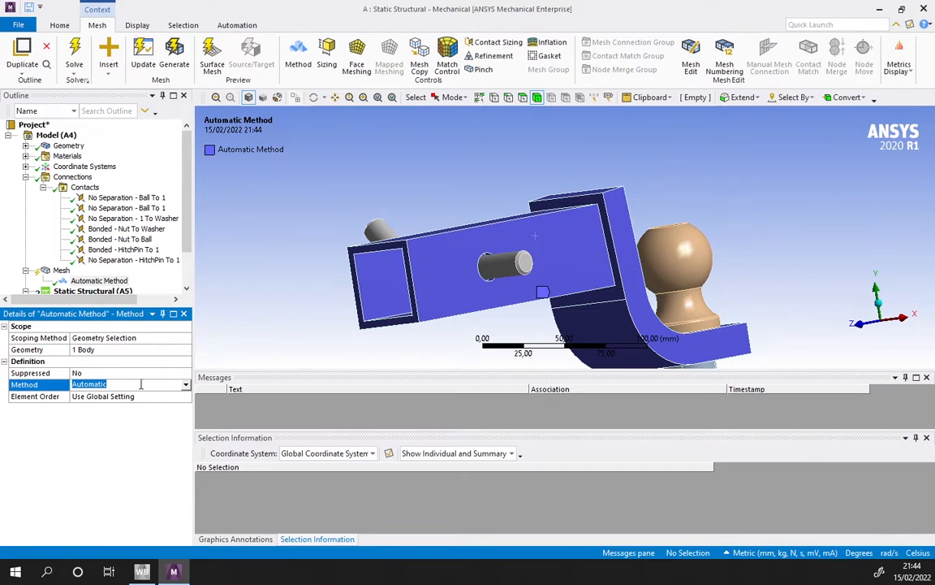
{"action": "left_click", "coordinate": [183, 386]}
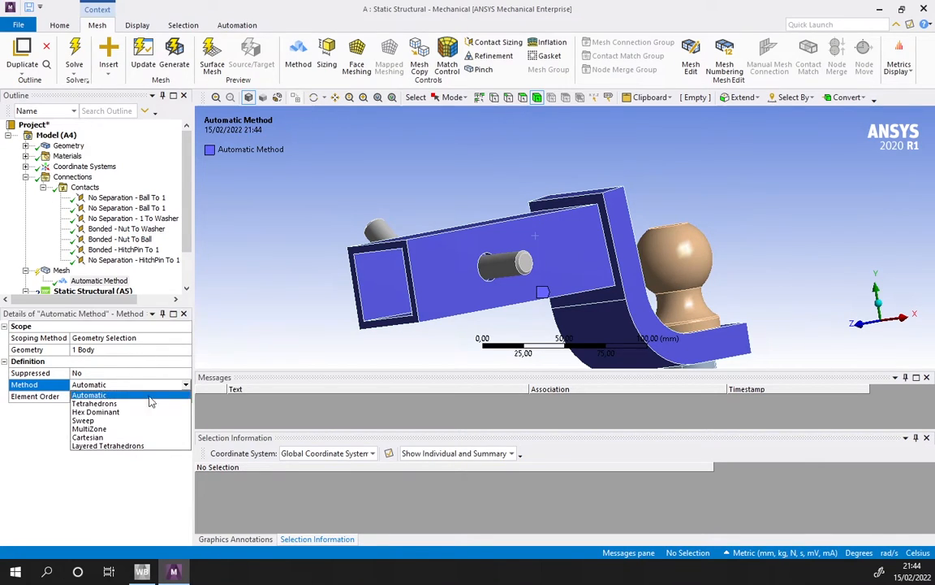
{"action": "left_click", "coordinate": [101, 413]}
Insert a body sizing on the bracket with an element size of 2.4 mm.
{"action": "left_click", "coordinate": [400, 238]}
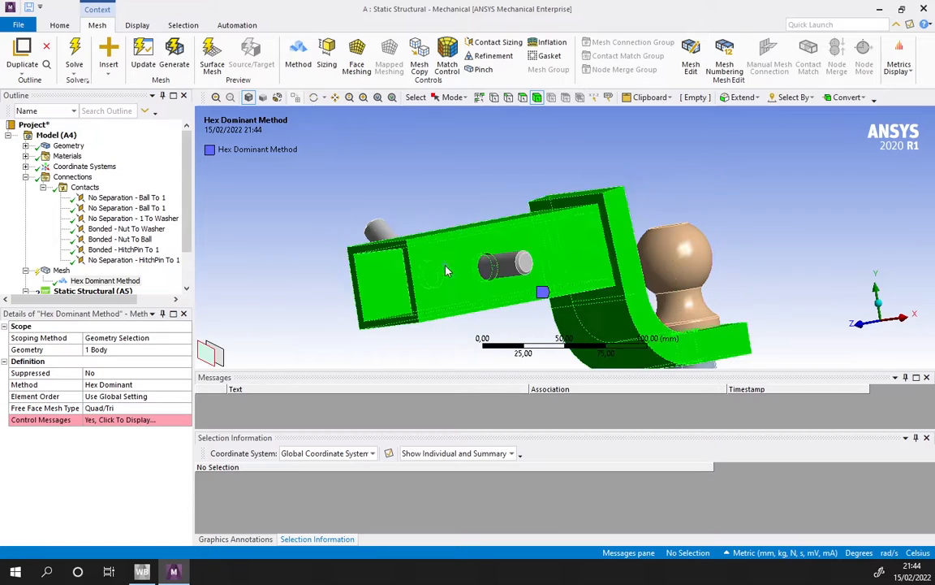
{"action": "right_click", "coordinate": [446, 189]}
{"action": "mouse_move", "coordinate": [524, 196]}
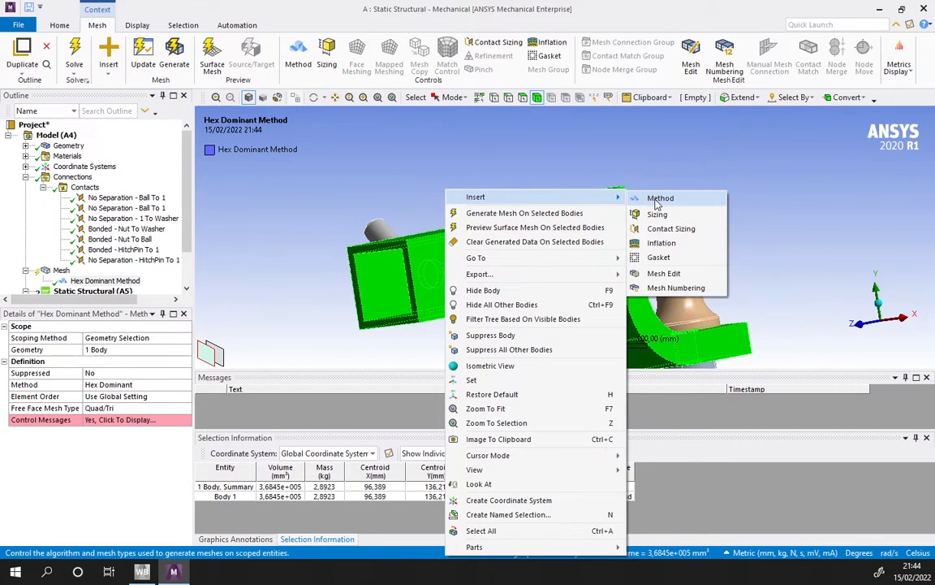
{"action": "left_click", "coordinate": [659, 213]}
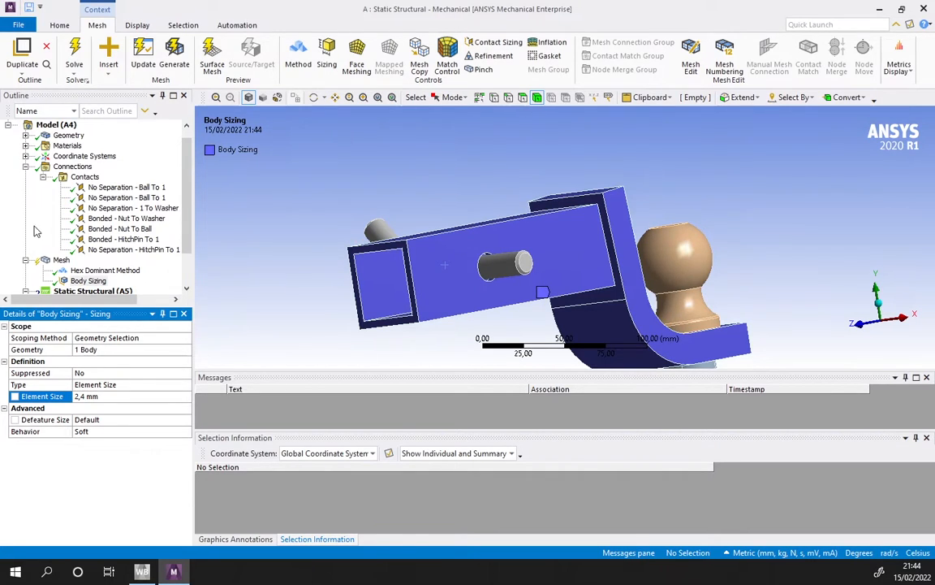
Set the element order to Linear in the global mesh defaults.
{"action": "left_click", "coordinate": [61, 260]}
{"action": "scroll", "coordinate": [106, 243], "scroll_direction": "down", "scroll_amount": 2}
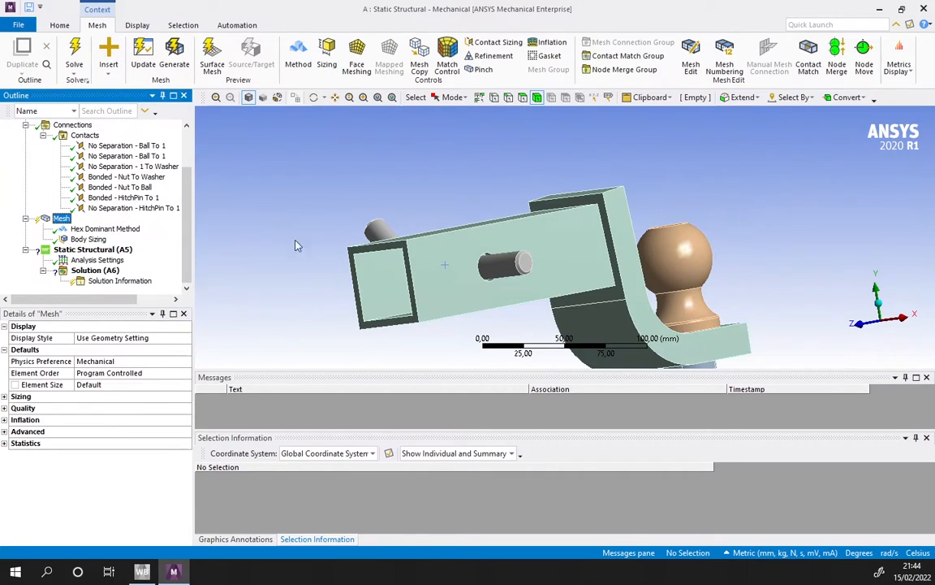
{"action": "middle_click_drag", "start_coordinate": [295, 245], "coordinate": [347, 251]}
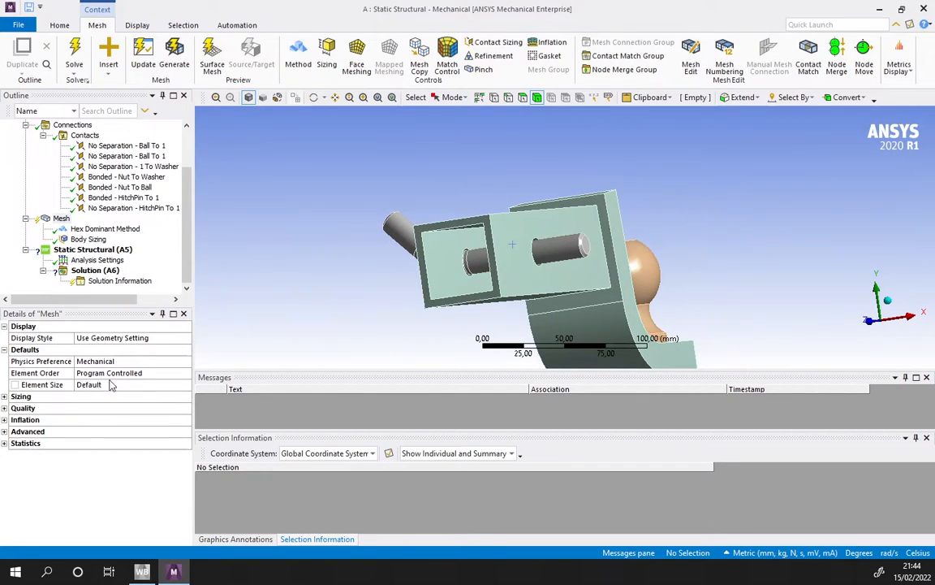
{"action": "left_click", "coordinate": [168, 373]}
{"action": "left_click", "coordinate": [186, 374]}
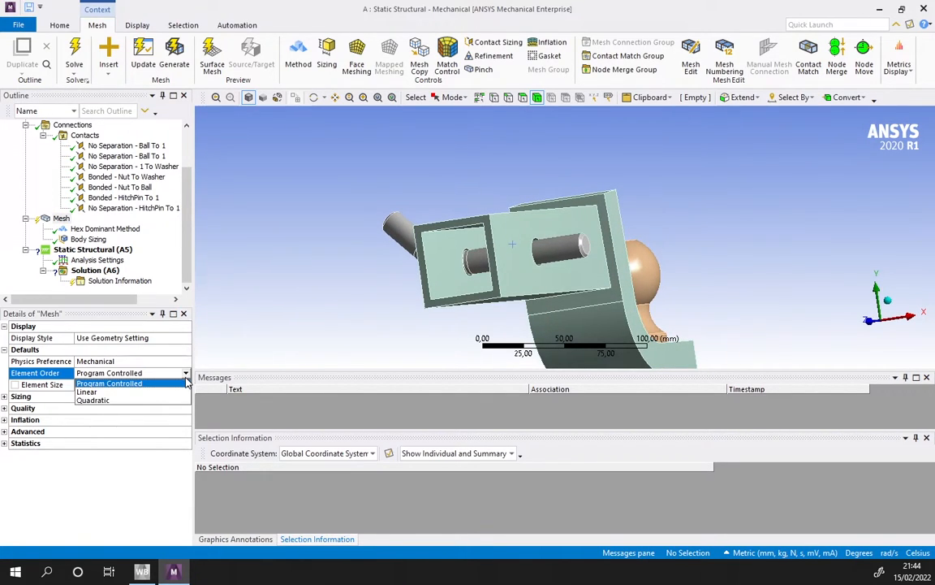
{"action": "left_click", "coordinate": [86, 391]}
Insert a mesh method on the hitch pin body and set it to Sweep.
{"action": "middle_click_drag", "start_coordinate": [450, 203], "coordinate": [494, 198]}
{"action": "scroll", "coordinate": [495, 198], "scroll_direction": "down", "scroll_amount": 4}
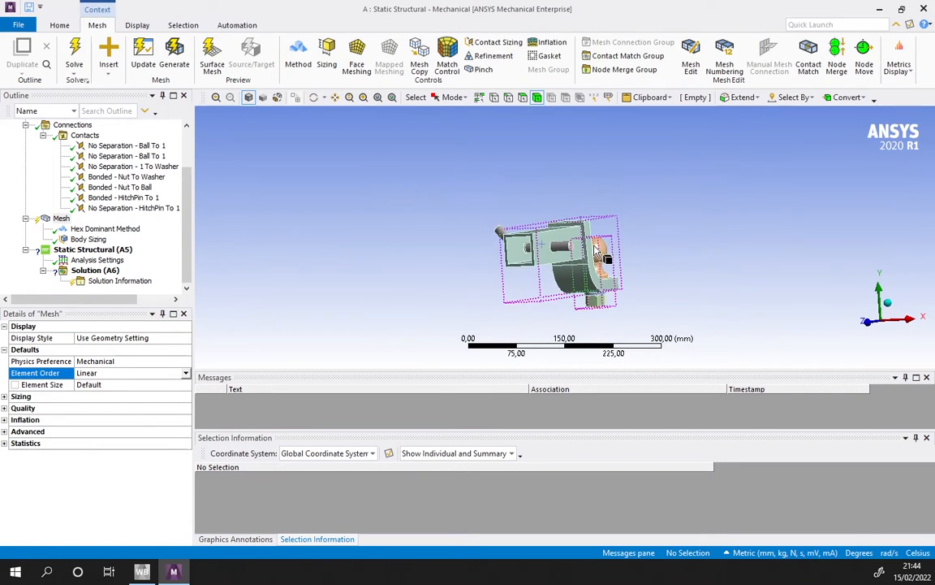
{"action": "scroll", "coordinate": [599, 254], "scroll_direction": "up", "scroll_amount": 5}
{"action": "middle_click_drag", "start_coordinate": [599, 255], "coordinate": [499, 268]}
{"action": "left_click", "coordinate": [395, 264]}
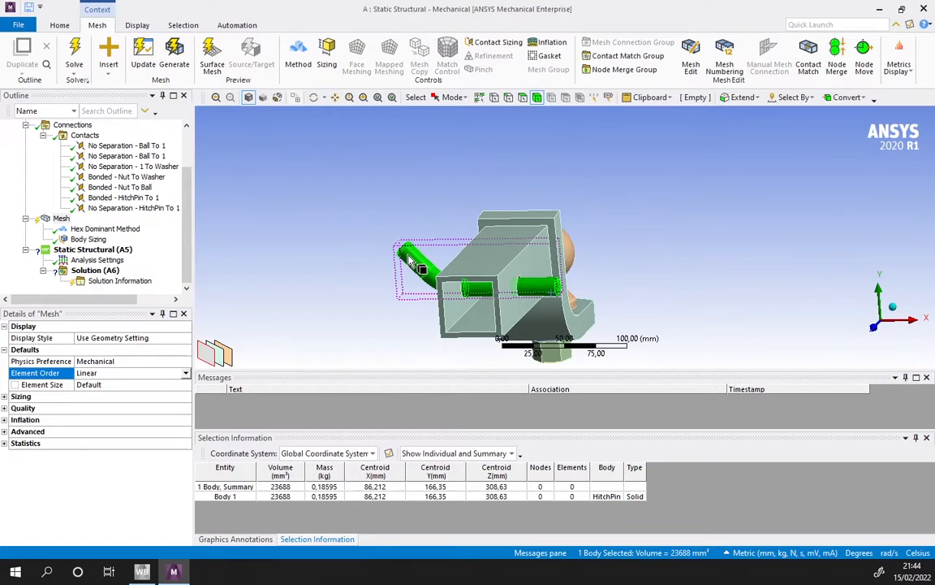
{"action": "right_click", "coordinate": [410, 262]}
{"action": "mouse_move", "coordinate": [493, 197]}
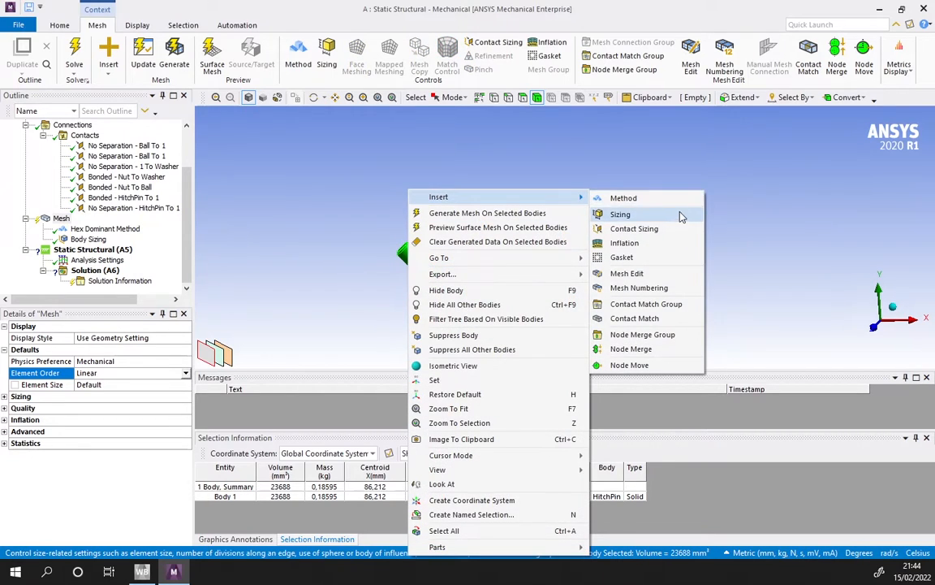
{"action": "left_click", "coordinate": [624, 198]}
{"action": "left_click", "coordinate": [117, 384]}
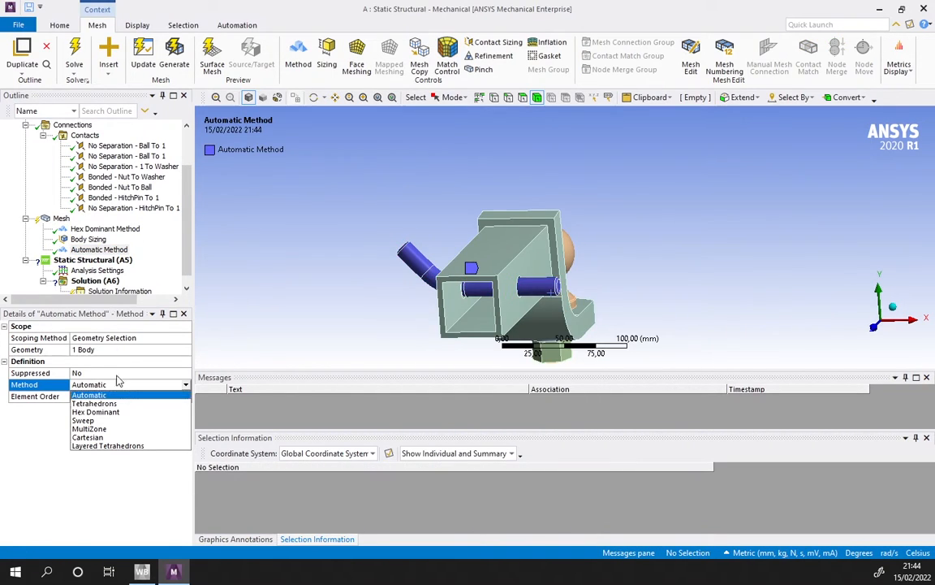
{"action": "left_click", "coordinate": [119, 420]}
Insert a body sizing on the hitch pin with an element size of 3 mm.
{"action": "left_click", "coordinate": [418, 264]}
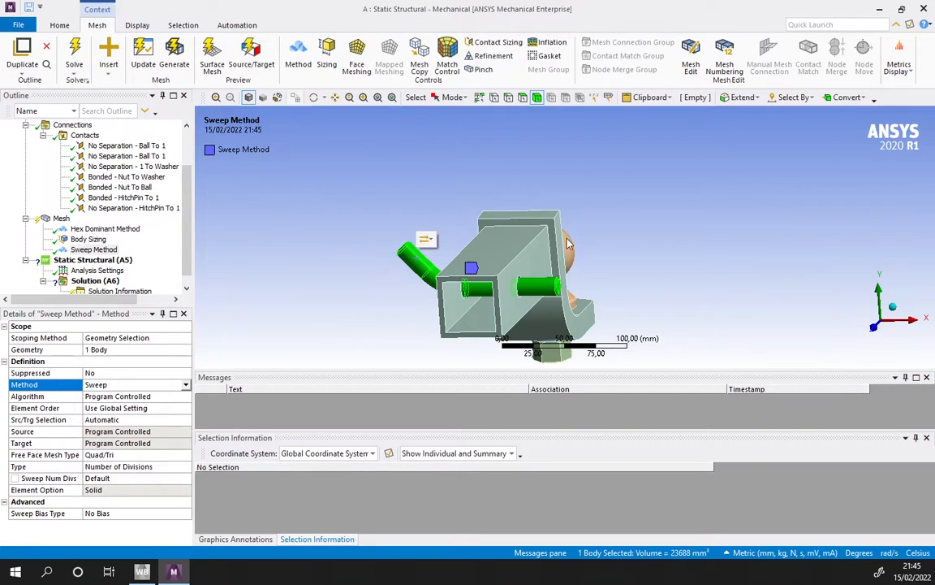
{"action": "right_click", "coordinate": [570, 193]}
{"action": "mouse_move", "coordinate": [666, 198]}
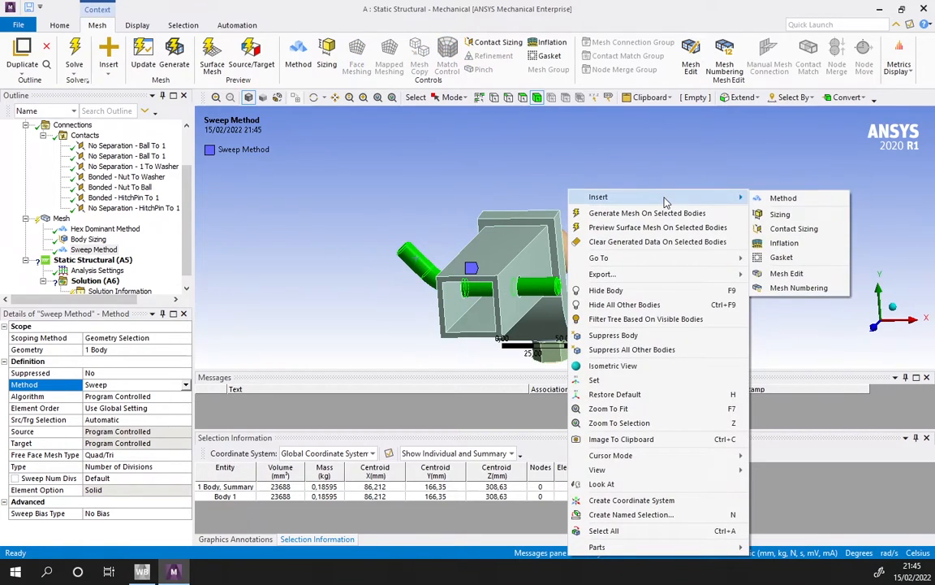
{"action": "left_click", "coordinate": [779, 214]}
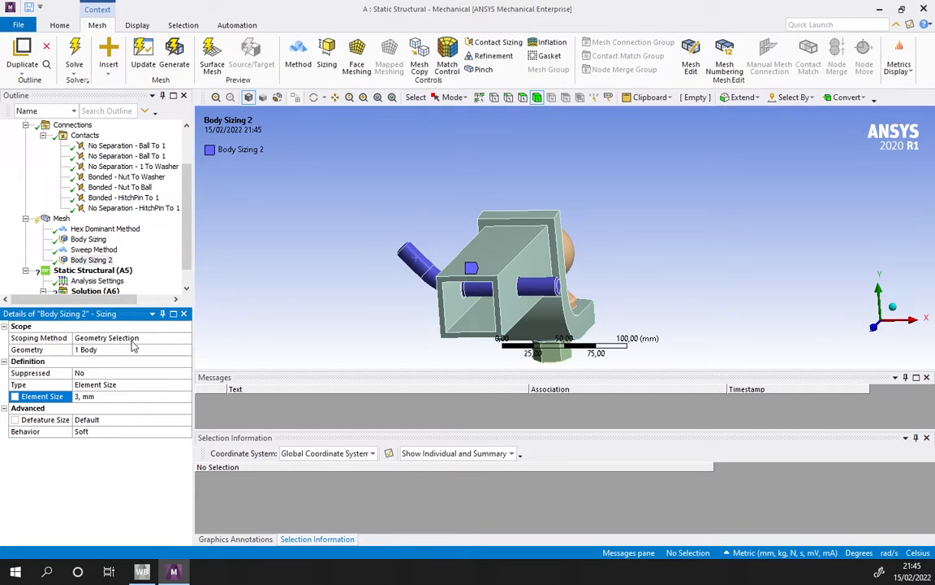
Insert a mesh method on the tow ball body and set it to Tetrahedrons.
{"action": "middle_click_drag", "start_coordinate": [754, 284], "coordinate": [617, 198]}
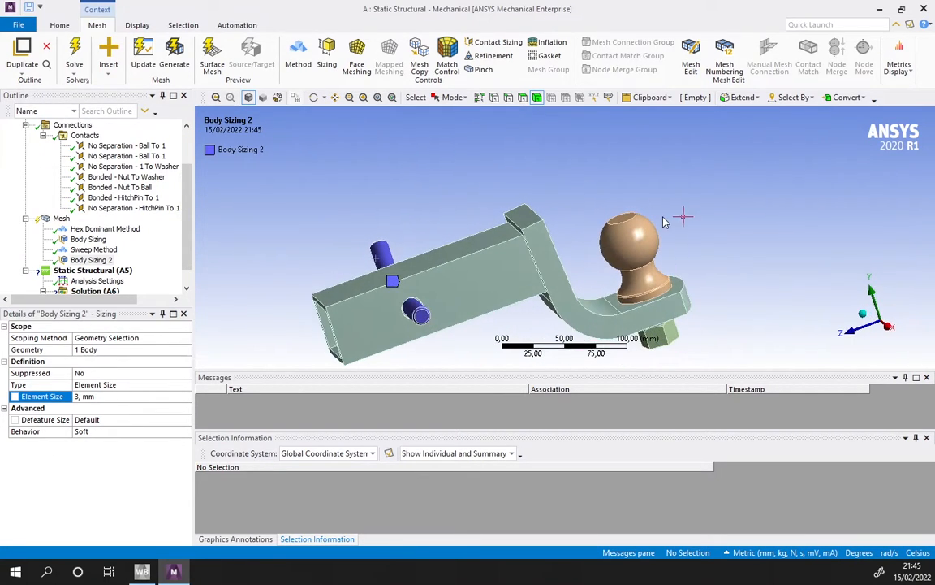
{"action": "left_click", "coordinate": [619, 242]}
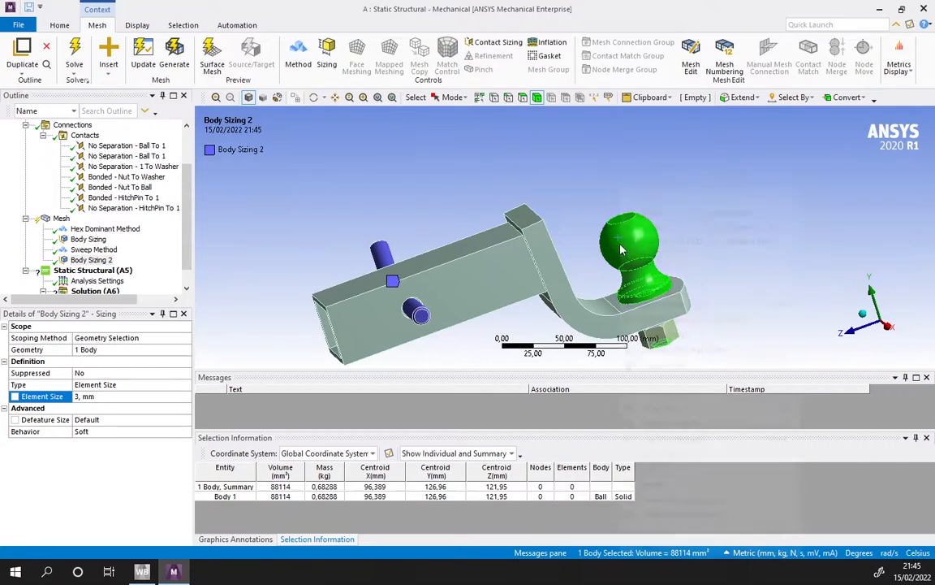
{"action": "right_click", "coordinate": [622, 193]}
{"action": "mouse_move", "coordinate": [651, 203]}
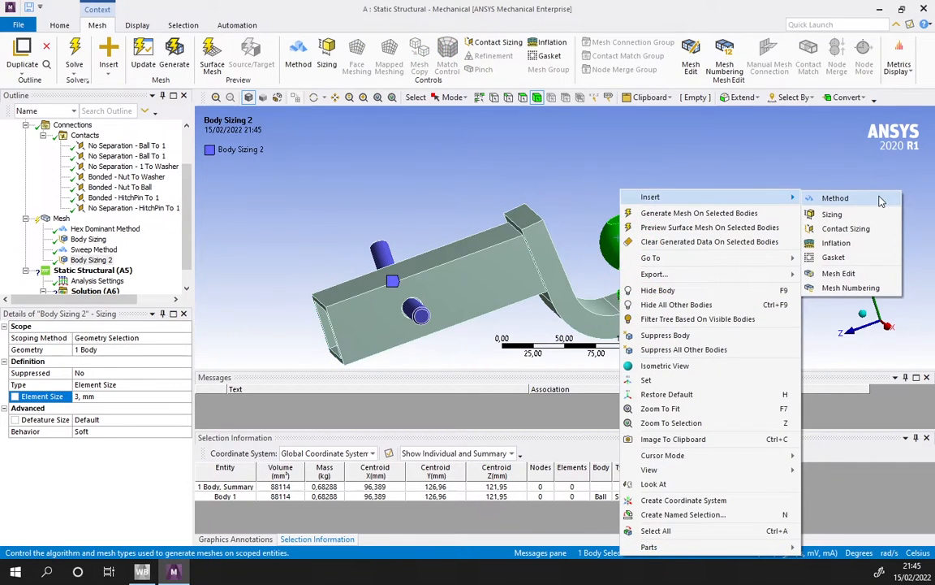
{"action": "left_click", "coordinate": [833, 199]}
{"action": "left_click", "coordinate": [129, 384]}
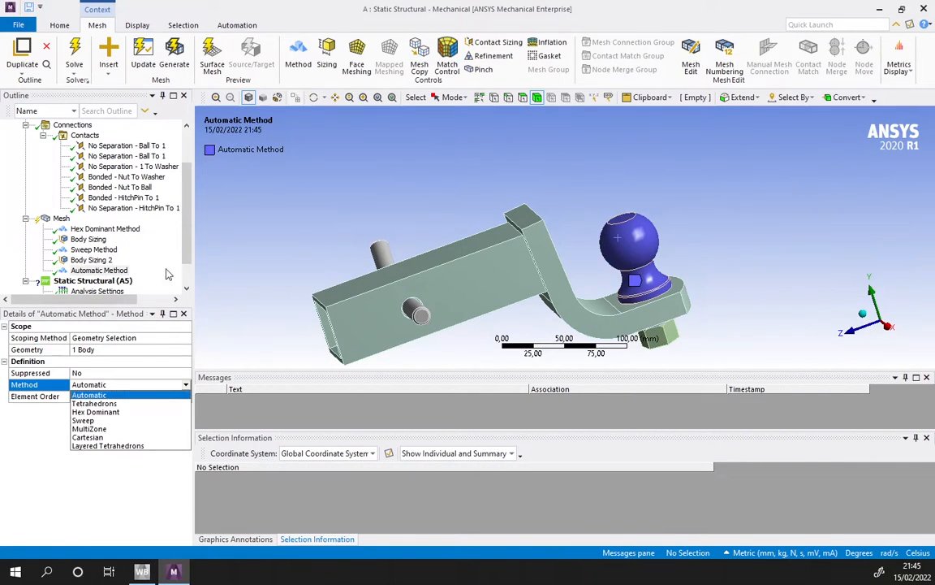
{"action": "left_click", "coordinate": [123, 403]}
Insert a body sizing on the tow ball with an element size of 5 mm.
{"action": "left_click", "coordinate": [637, 256]}
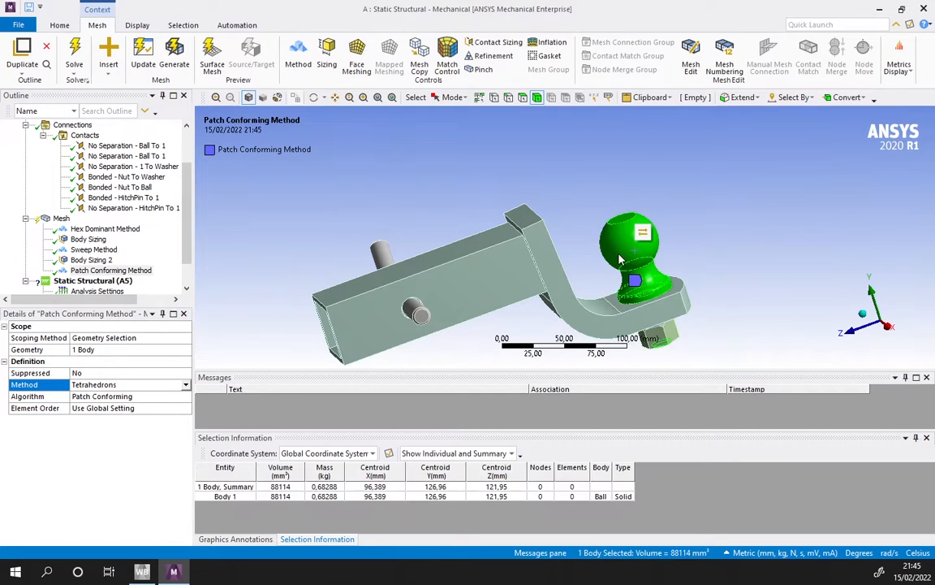
{"action": "right_click", "coordinate": [619, 192]}
{"action": "mouse_move", "coordinate": [649, 196]}
{"action": "left_click", "coordinate": [808, 214]}
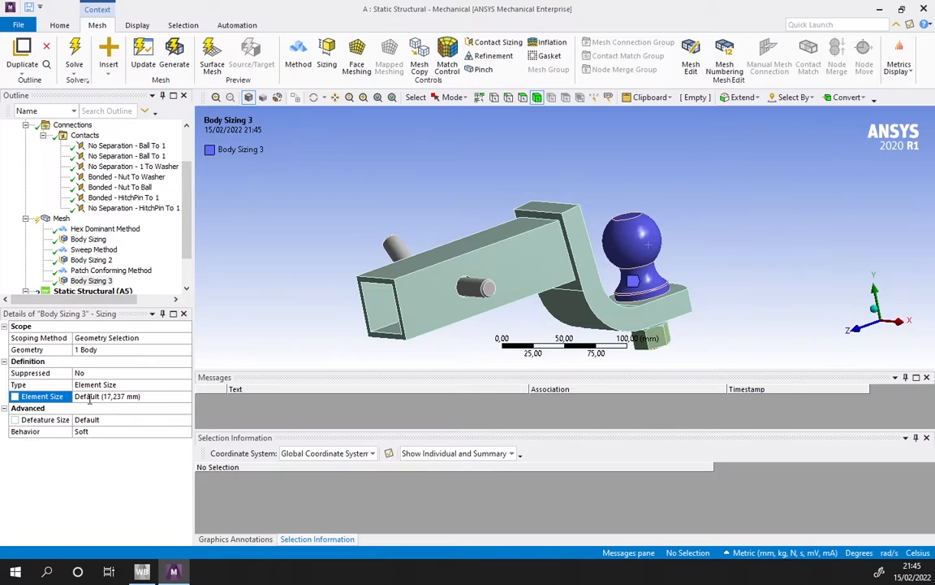
{"action": "left_click", "coordinate": [145, 395]}
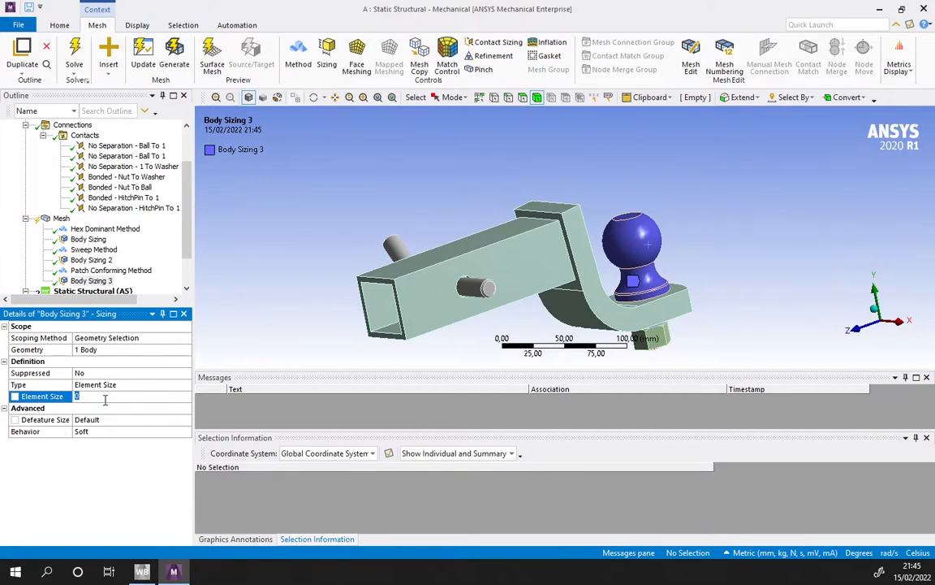
Examine the nut and washer beneath the ball mount, and the whole assembly, from several sides.
{"action": "middle_click_drag", "start_coordinate": [564, 315], "coordinate": [602, 281]}
{"action": "scroll", "coordinate": [602, 281], "scroll_direction": "up", "scroll_amount": 2}
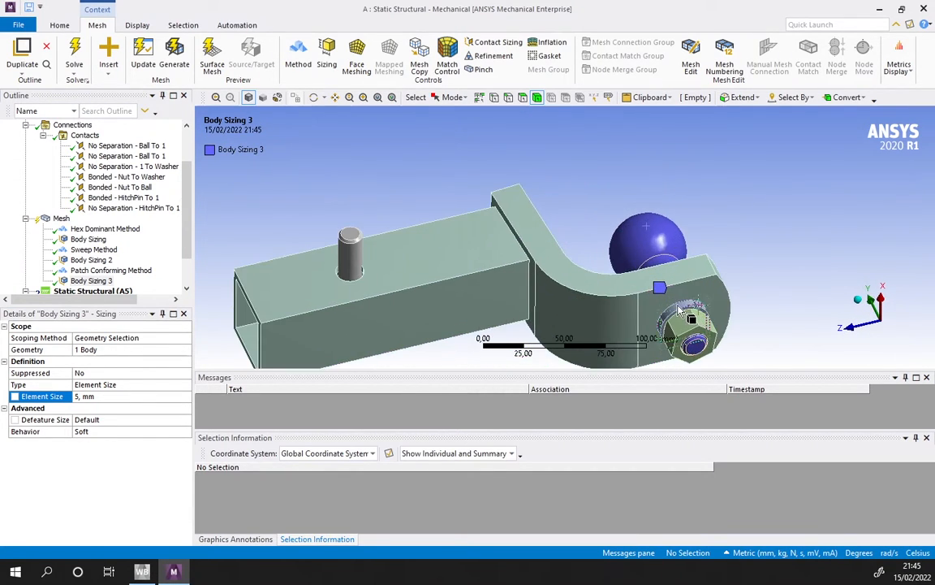
{"action": "middle_click_drag", "start_coordinate": [672, 305], "coordinate": [615, 271], "text": "ctrl"}
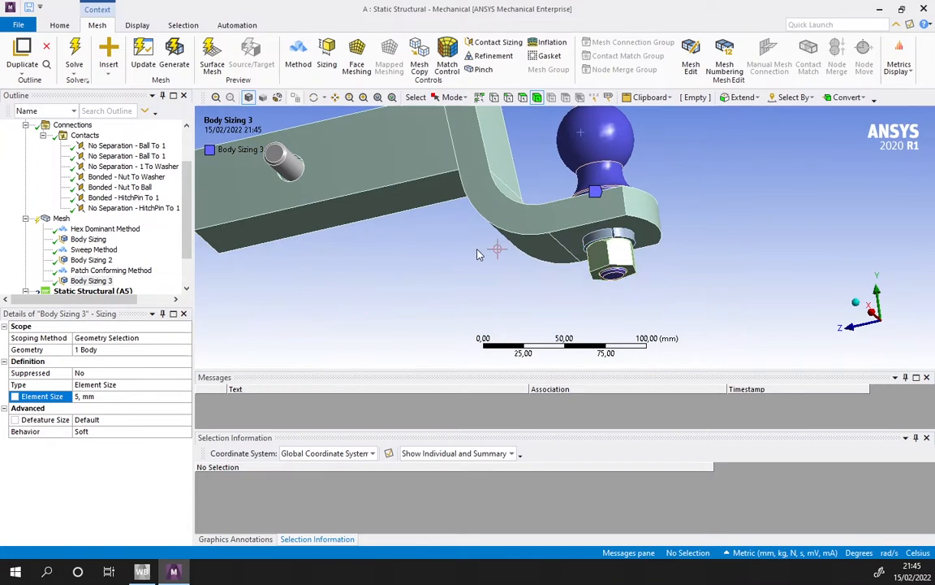
{"action": "middle_click_drag", "start_coordinate": [478, 253], "coordinate": [546, 267]}
{"action": "scroll", "coordinate": [546, 267], "scroll_direction": "down", "scroll_amount": 5}
{"action": "scroll", "coordinate": [468, 225], "scroll_direction": "down", "scroll_amount": 2}
{"action": "middle_click_drag", "start_coordinate": [469, 225], "coordinate": [507, 242], "text": "ctrl"}
{"action": "middle_click_drag", "start_coordinate": [508, 242], "coordinate": [591, 259]}
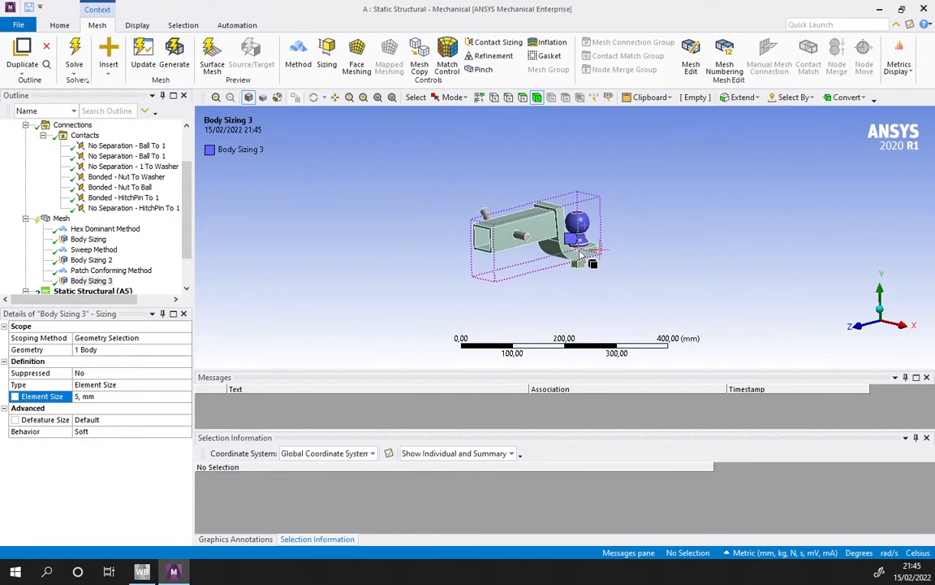
Generate the mesh for the whole tow bar assembly and inspect the meshed bodies.
{"action": "left_click", "coordinate": [174, 57]}
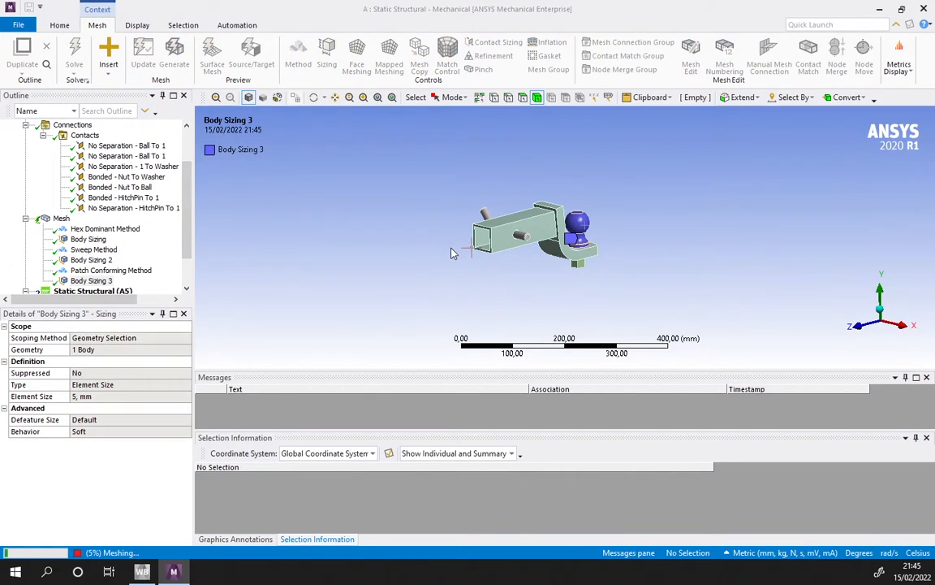
{"action": "scroll", "coordinate": [595, 204], "scroll_direction": "up", "scroll_amount": 3}
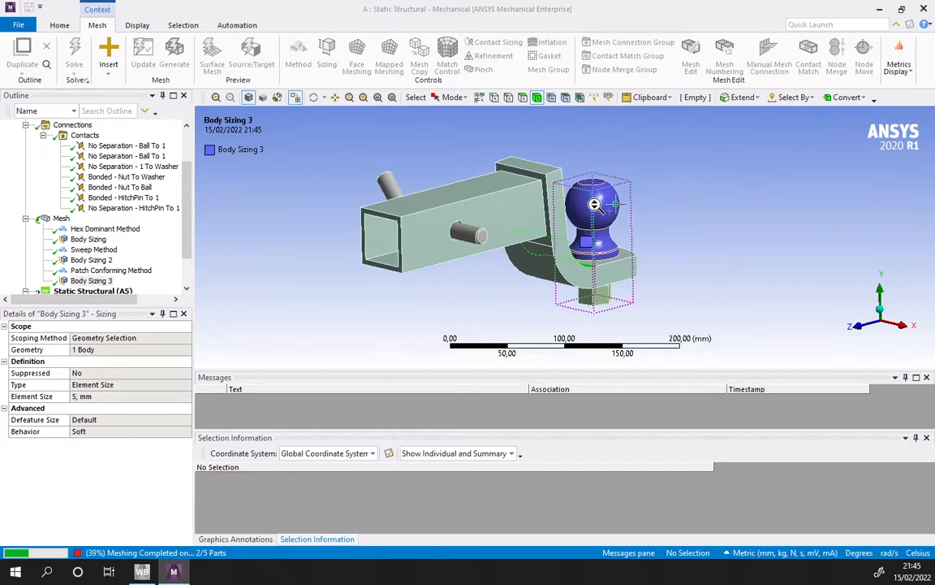
{"action": "middle_click_drag", "start_coordinate": [600, 193], "coordinate": [563, 194], "text": "ctrl"}
{"action": "scroll", "coordinate": [510, 190], "scroll_direction": "up", "scroll_amount": 1}
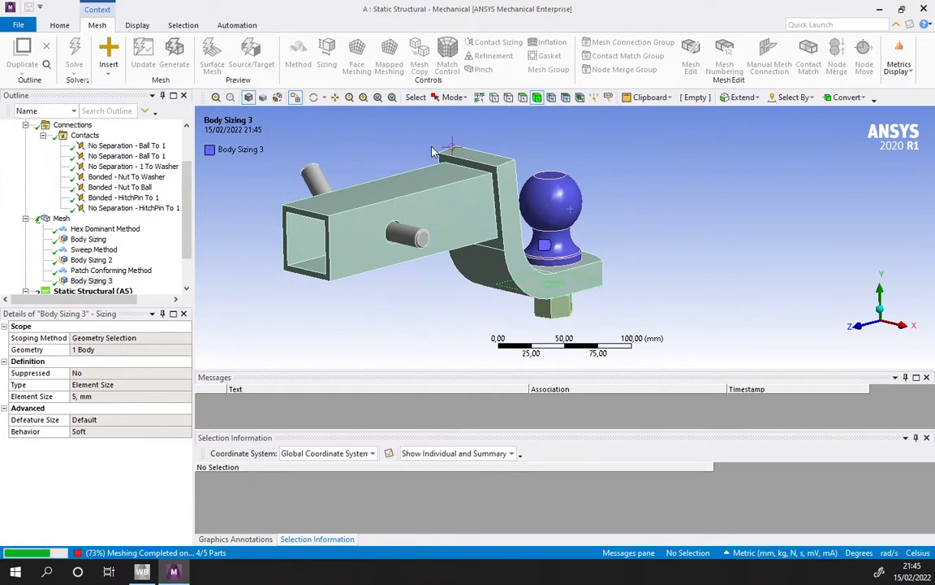
{"action": "middle_click_drag", "start_coordinate": [433, 152], "coordinate": [455, 187], "text": "ctrl"}
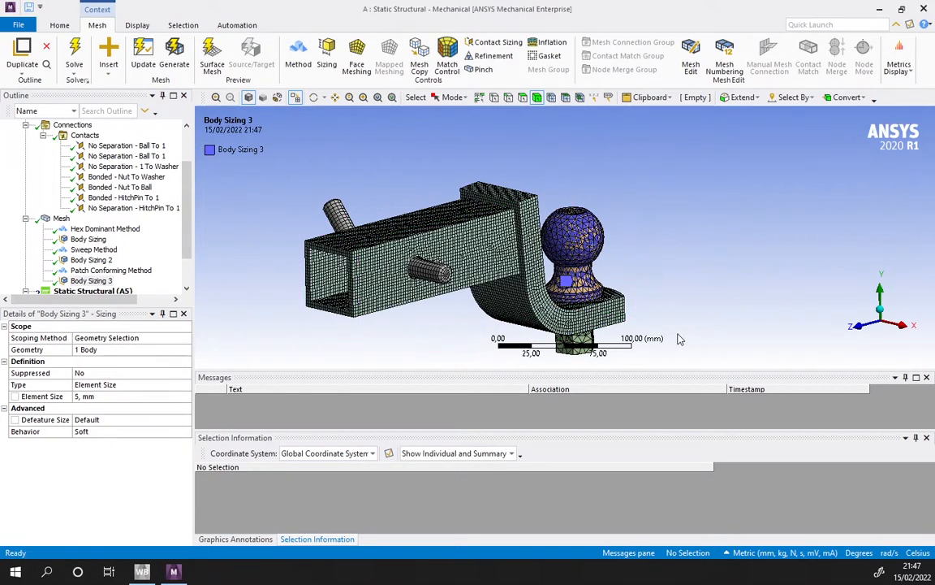
{"action": "middle_click_drag", "start_coordinate": [679, 338], "coordinate": [437, 253]}
{"action": "left_click", "coordinate": [61, 219]}
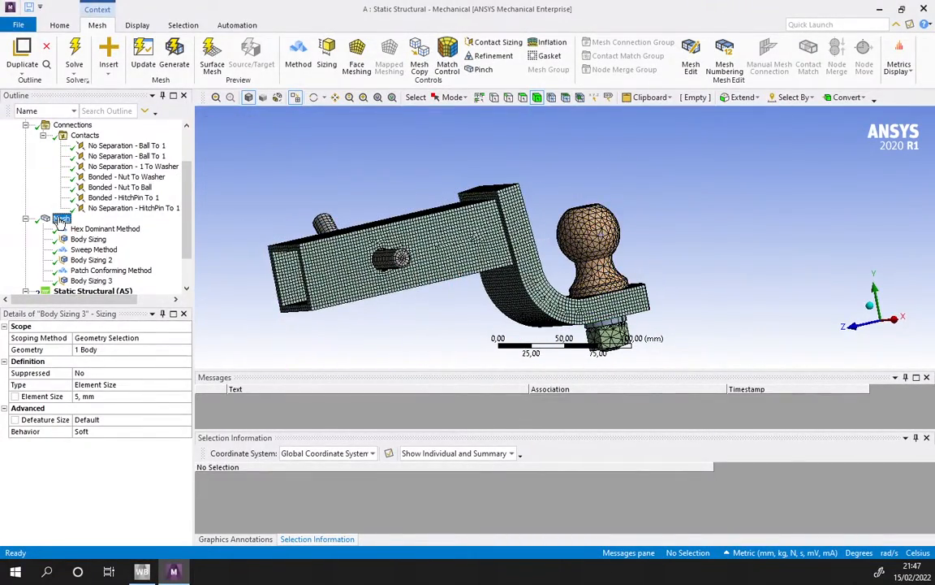
Add a Force load to the static structural analysis on the tow ball's spherical face, defined by components.
{"action": "left_click", "coordinate": [75, 251]}
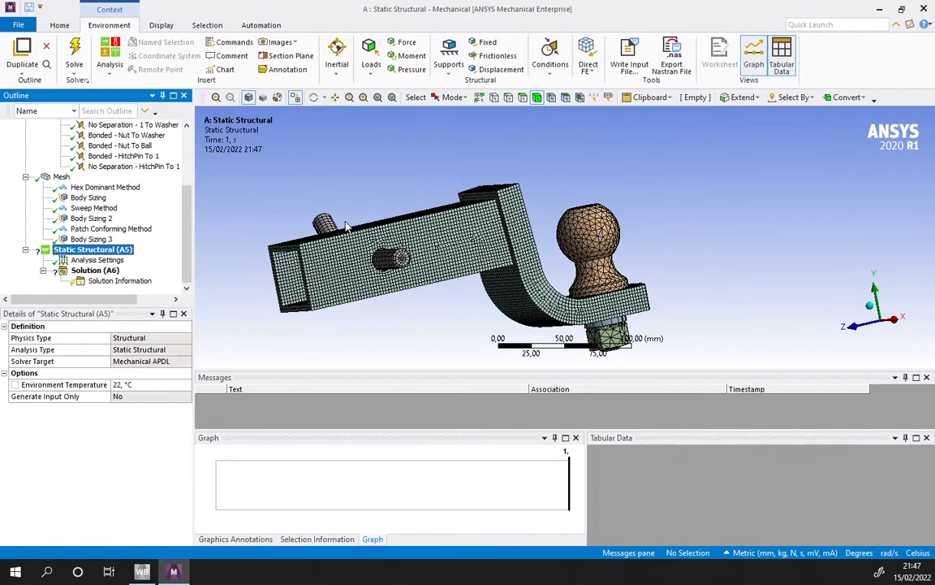
{"action": "middle_click_drag", "start_coordinate": [709, 271], "coordinate": [487, 325]}
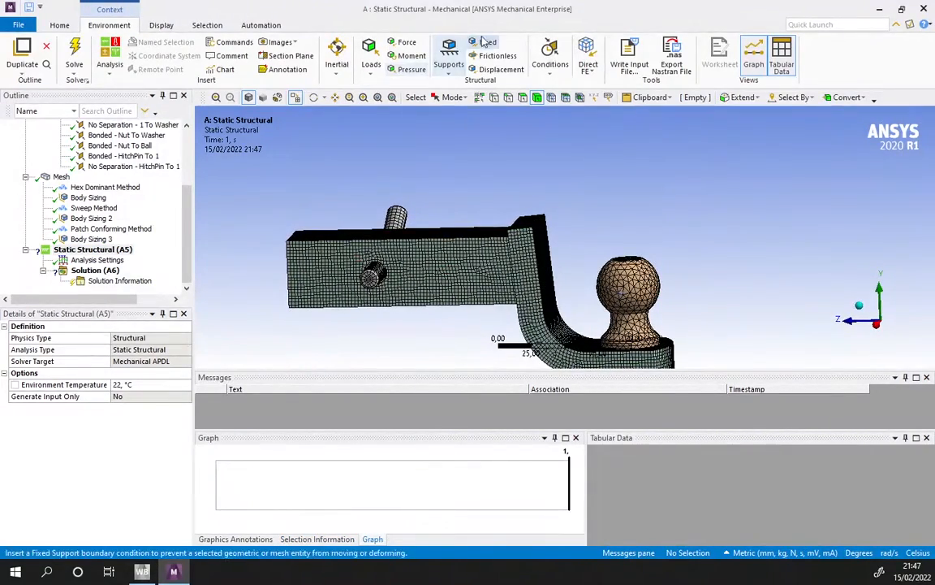
{"action": "left_click", "coordinate": [372, 65]}
{"action": "left_click", "coordinate": [406, 43]}
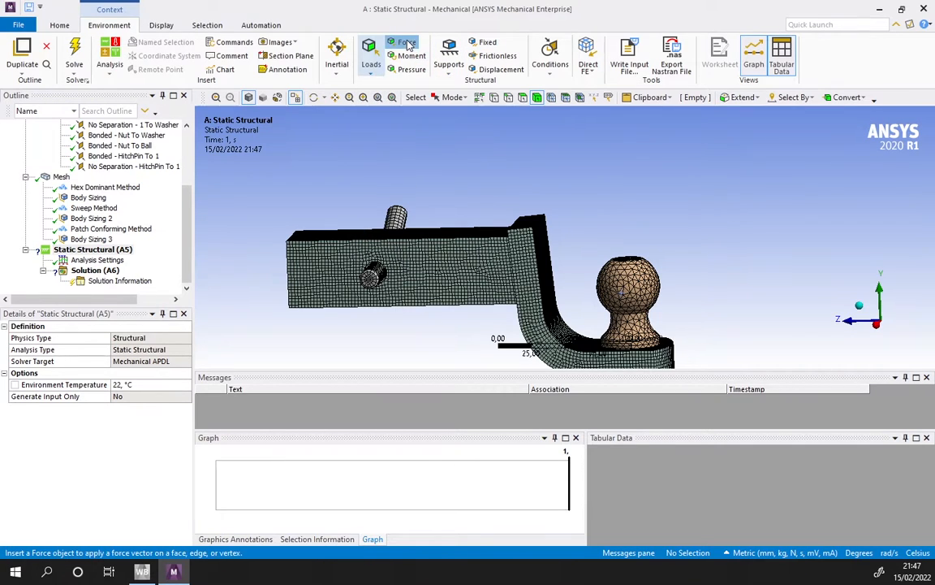
{"action": "left_click", "coordinate": [648, 296]}
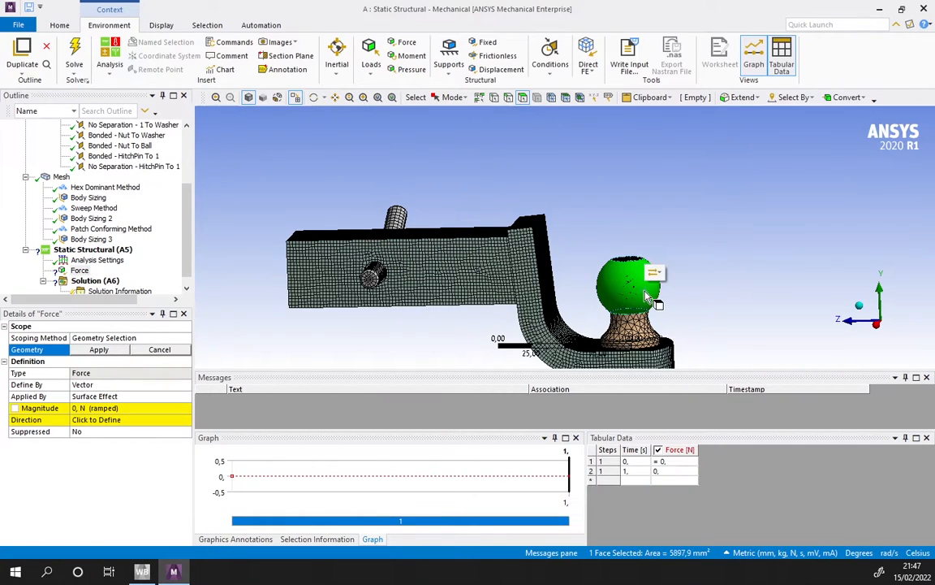
{"action": "left_click", "coordinate": [96, 350]}
{"action": "double_click", "coordinate": [94, 386]}
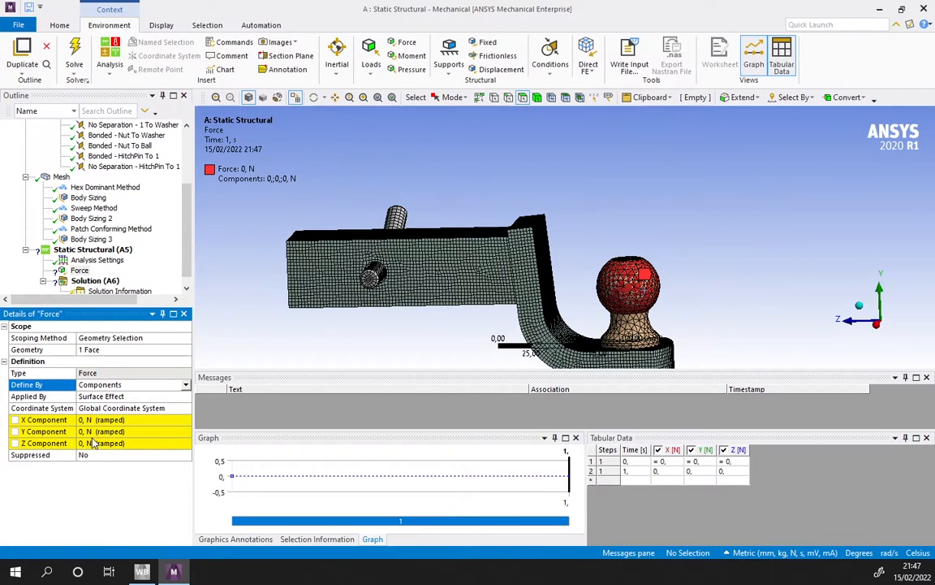
Set the Z component of the force on the tow ball to -20000 N.
{"action": "left_click", "coordinate": [111, 443]}
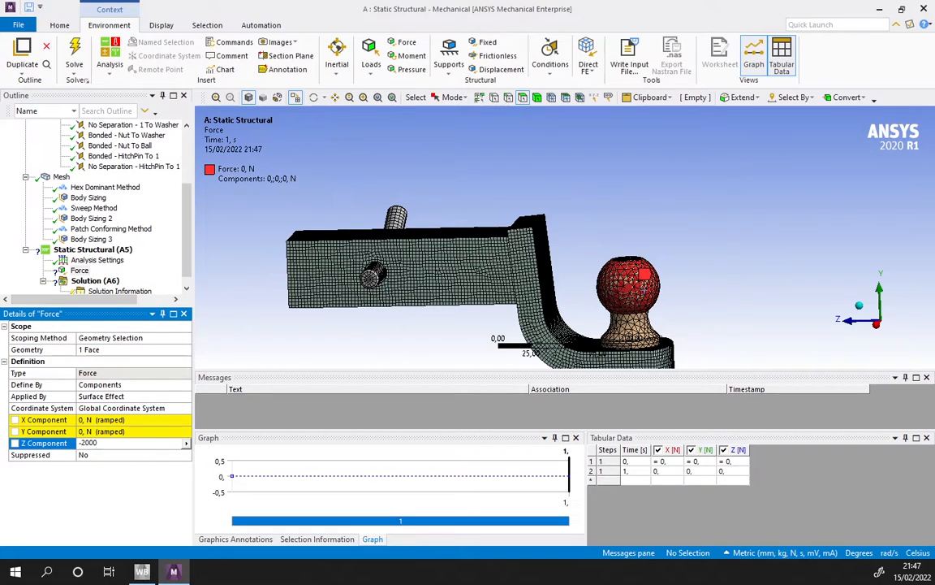
{"action": "key", "text": "Return"}
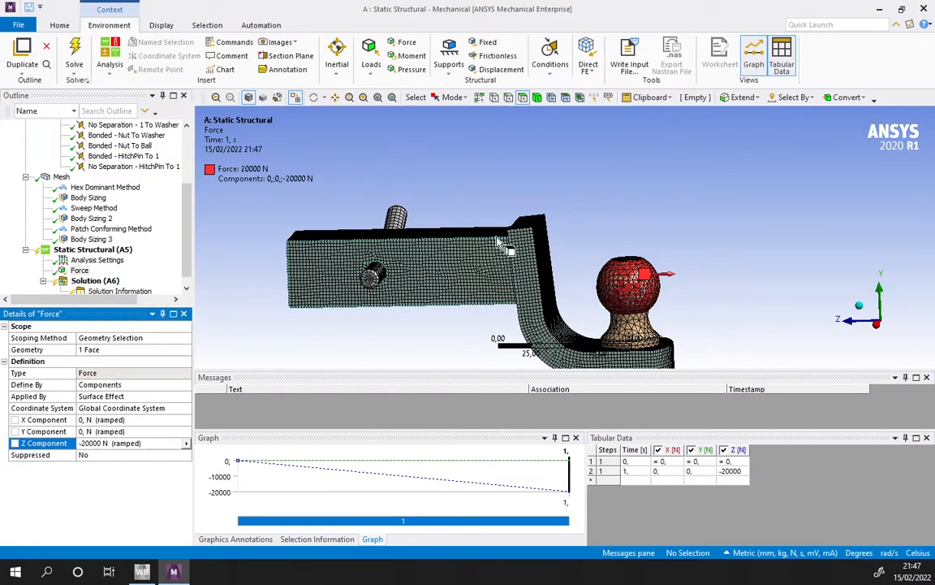
Add a Fixed Support on the hitch pin's cylindrical middle face inside the square tube.
{"action": "middle_click_drag", "start_coordinate": [652, 276], "coordinate": [636, 295]}
{"action": "left_click", "coordinate": [449, 61]}
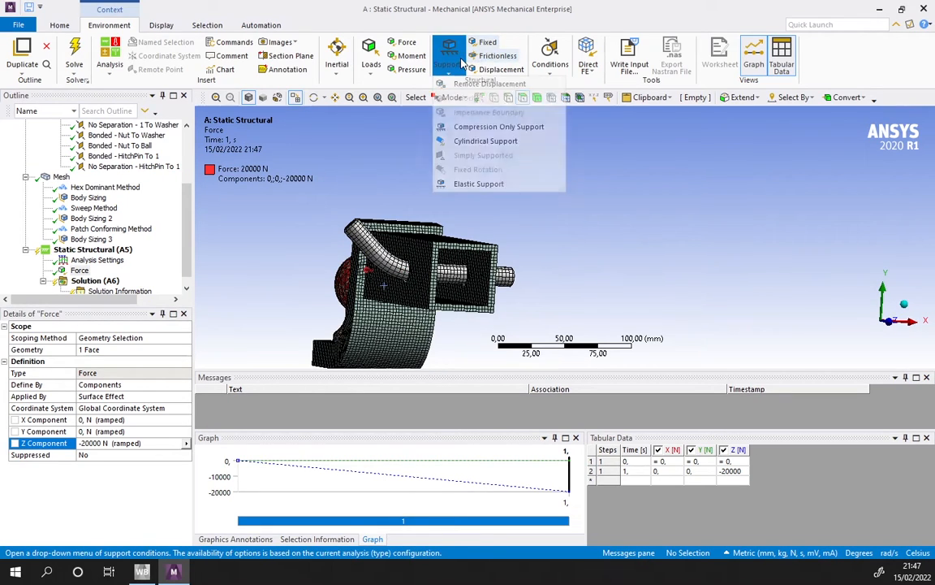
{"action": "left_click", "coordinate": [498, 47]}
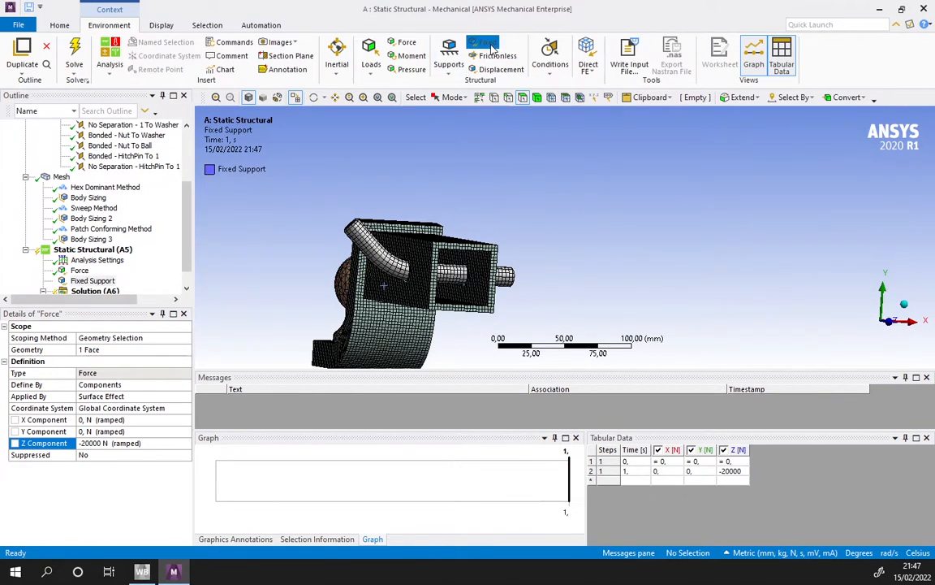
{"action": "middle_click_drag", "start_coordinate": [436, 306], "coordinate": [430, 273]}
{"action": "left_click", "coordinate": [432, 276]}
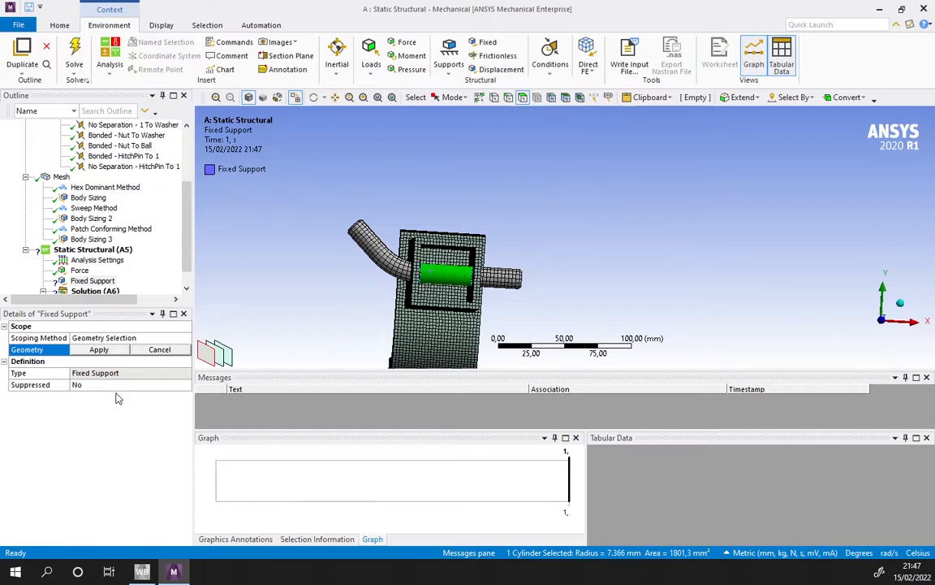
{"action": "left_click", "coordinate": [100, 350]}
Extend the fixed support's geometry to include the narrow cylindrical face beside the pin's middle face.
{"action": "middle_click_drag", "start_coordinate": [571, 178], "coordinate": [377, 305]}
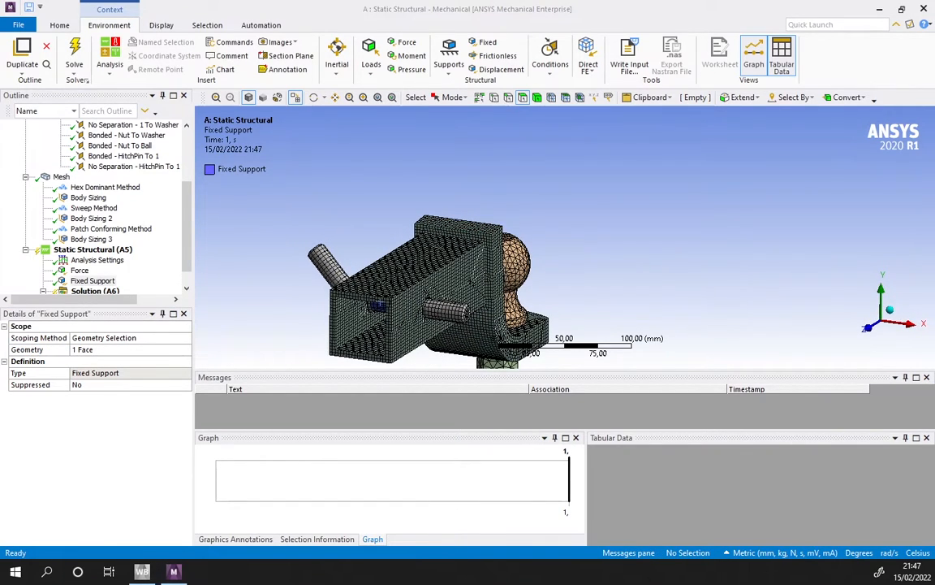
{"action": "middle_click_drag", "start_coordinate": [394, 238], "coordinate": [363, 286]}
{"action": "middle_click_drag", "start_coordinate": [505, 304], "coordinate": [536, 223]}
{"action": "scroll", "coordinate": [505, 258], "scroll_direction": "up", "scroll_amount": 3}
{"action": "scroll", "coordinate": [536, 223], "scroll_direction": "up", "scroll_amount": 3}
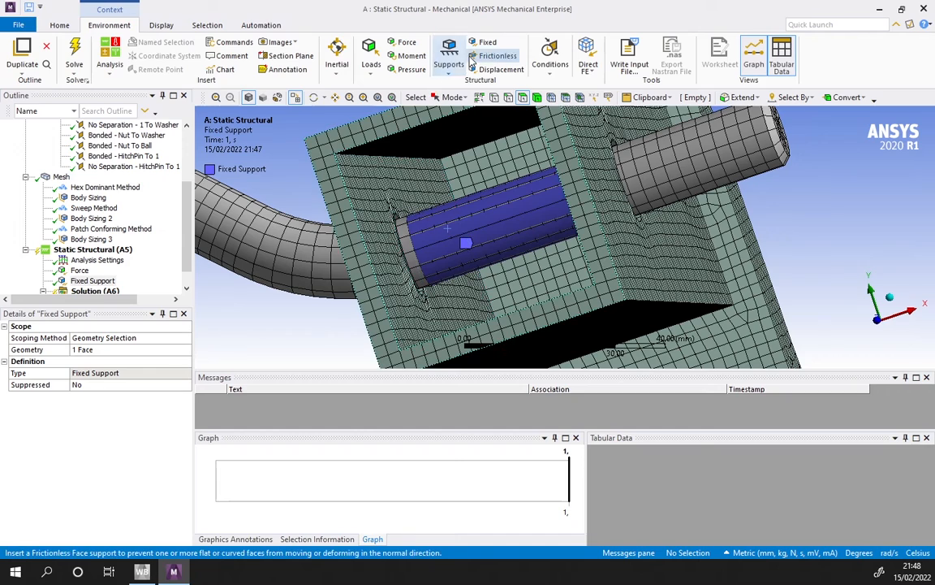
{"action": "scroll", "coordinate": [77, 276], "scroll_direction": "down", "scroll_amount": 1}
{"action": "left_click", "coordinate": [84, 261]}
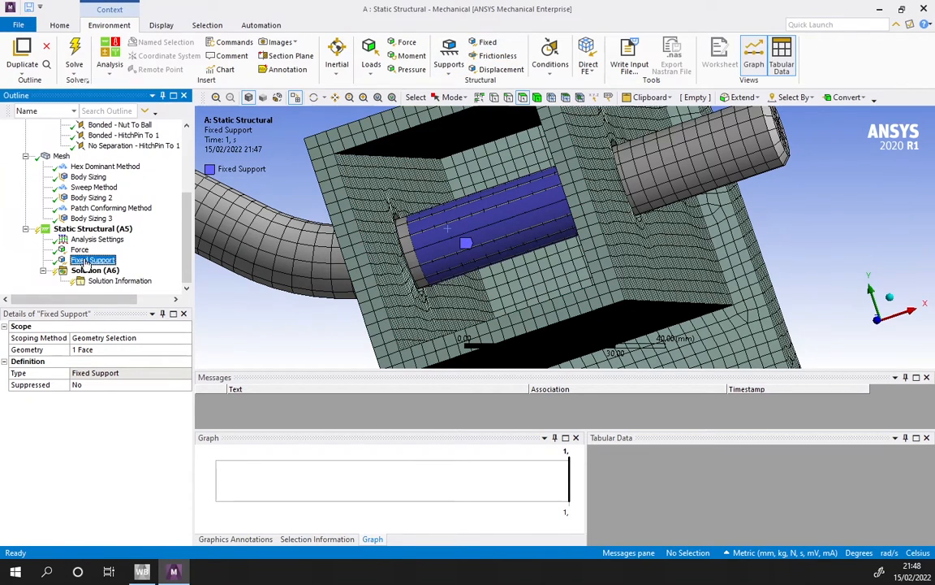
{"action": "left_click", "coordinate": [104, 350]}
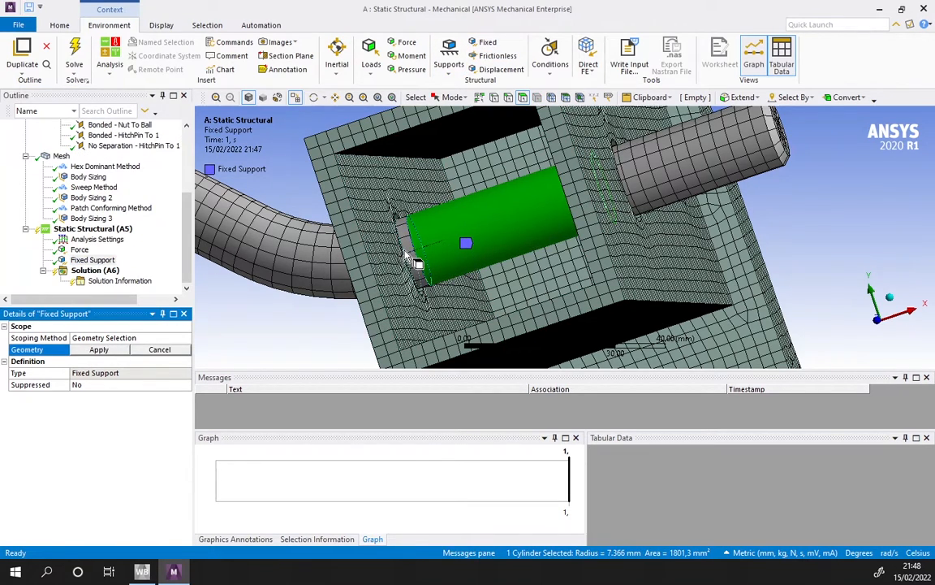
{"action": "left_click", "coordinate": [99, 350]}
Check the node and element counts in the mesh statistics.
{"action": "middle_click_drag", "start_coordinate": [292, 334], "coordinate": [476, 215]}
{"action": "scroll", "coordinate": [553, 235], "scroll_direction": "down", "scroll_amount": 5}
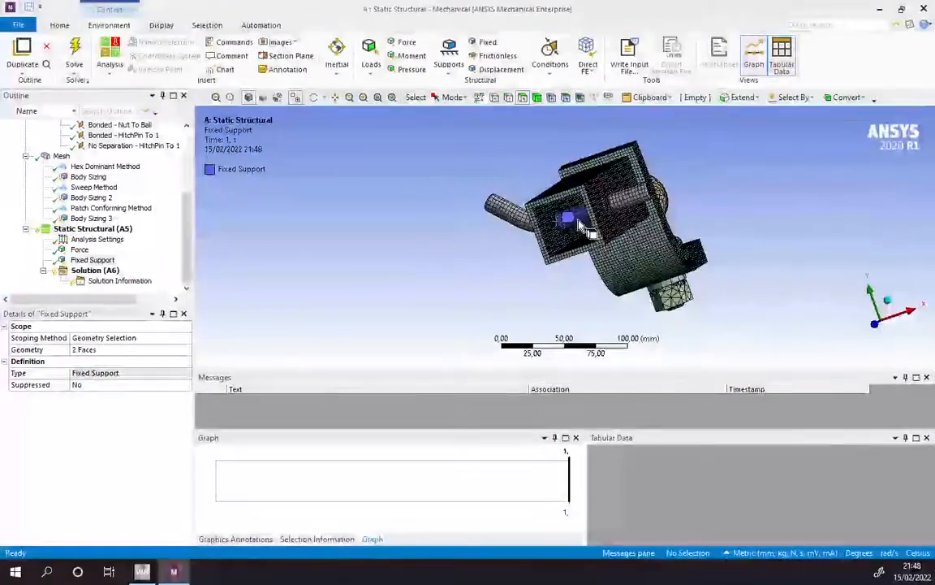
{"action": "middle_click_drag", "start_coordinate": [589, 230], "coordinate": [391, 270]}
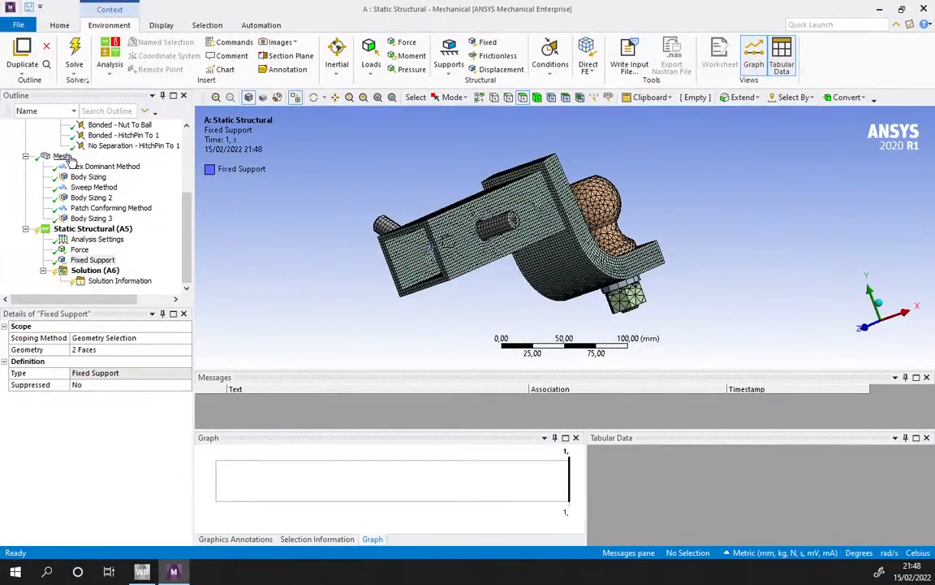
{"action": "middle_click_drag", "start_coordinate": [601, 276], "coordinate": [771, 272]}
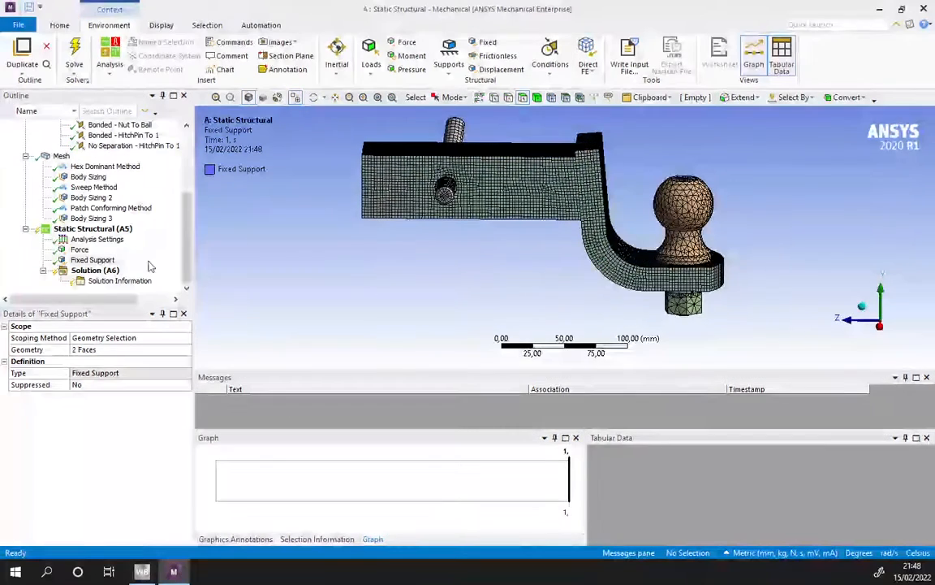
{"action": "left_click", "coordinate": [59, 155]}
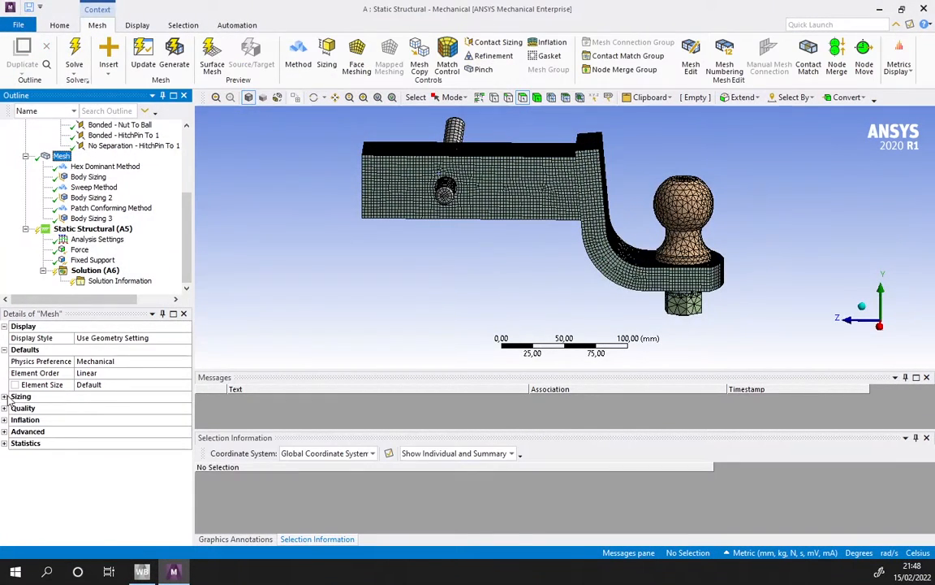
{"action": "left_click", "coordinate": [5, 442]}
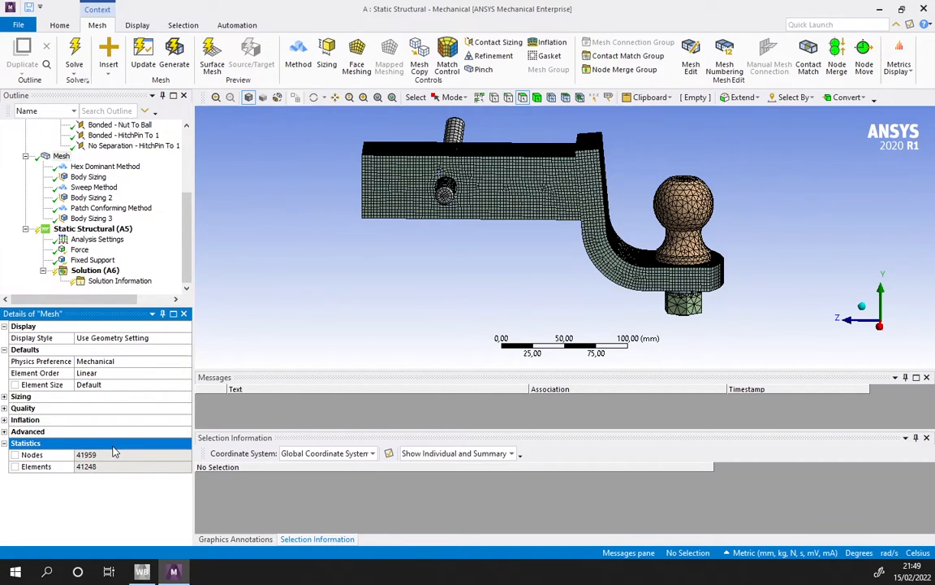
Add Equivalent (von-Mises) stress and Total Deformation results for all bodies to the solution.
{"action": "middle_click_drag", "start_coordinate": [276, 258], "coordinate": [169, 271]}
{"action": "left_click", "coordinate": [112, 281]}
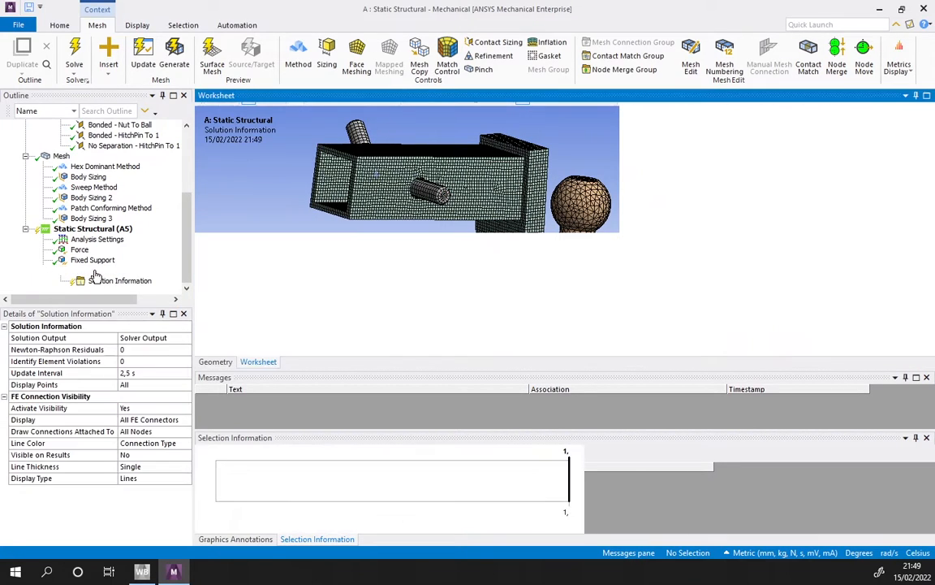
{"action": "left_click", "coordinate": [95, 270]}
{"action": "left_click", "coordinate": [487, 65]}
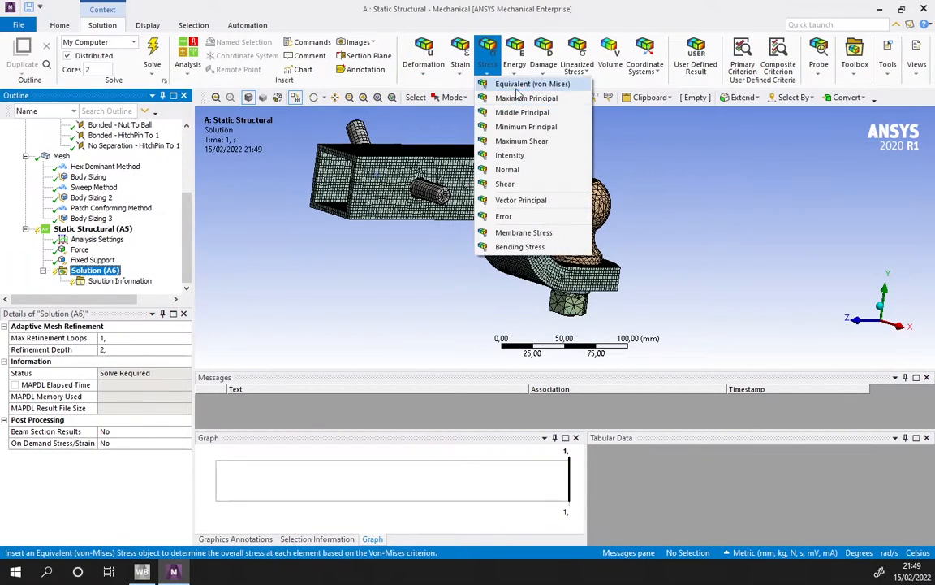
{"action": "left_click", "coordinate": [471, 85]}
{"action": "left_click", "coordinate": [424, 69]}
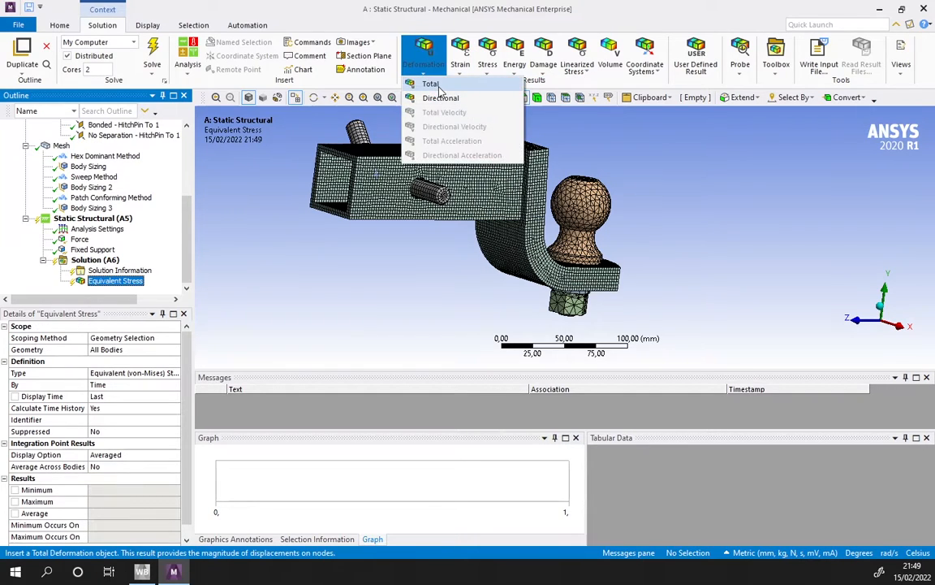
{"action": "left_click", "coordinate": [428, 84]}
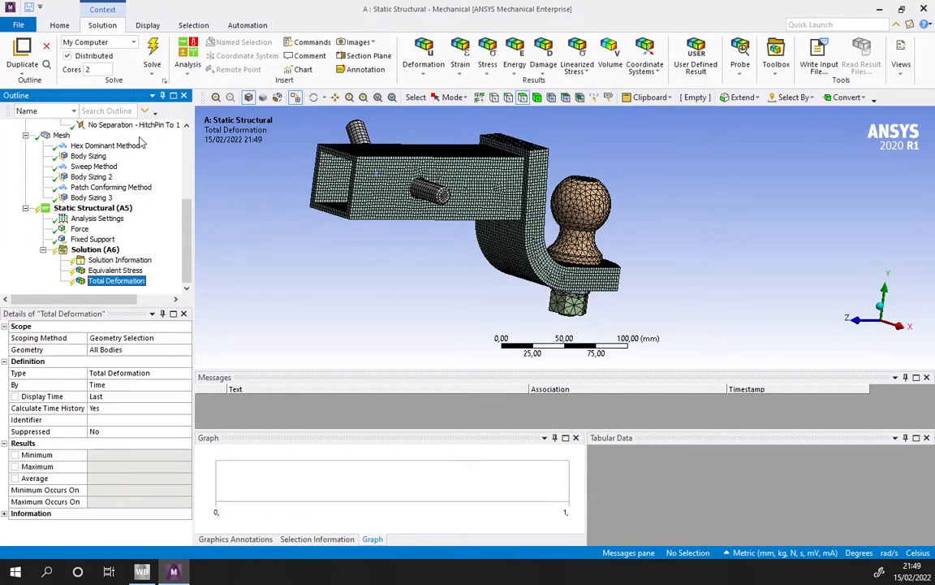
Solve the static structural analysis of the tow bar assembly.
{"action": "left_click", "coordinate": [159, 51]}
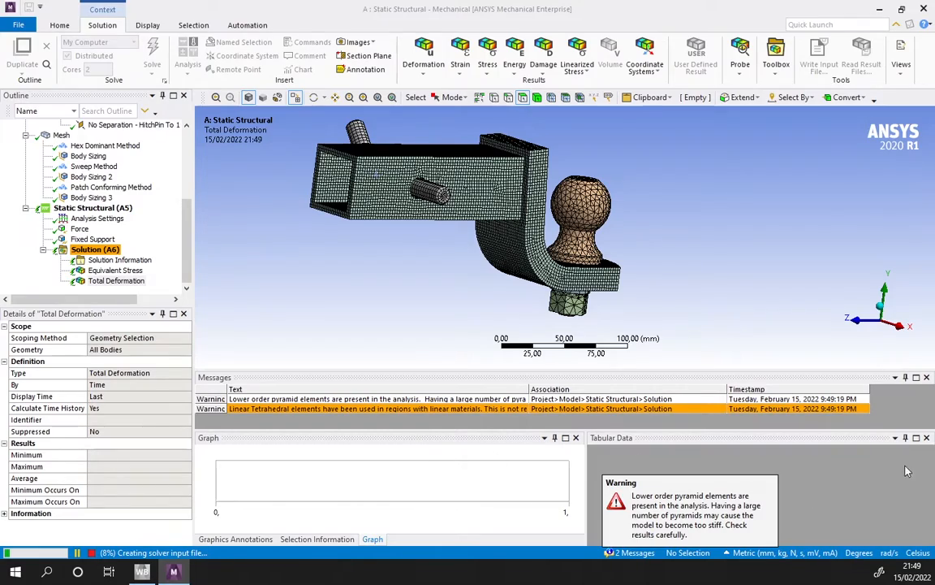
{"action": "middle_click_drag", "start_coordinate": [459, 323], "coordinate": [227, 286]}
{"action": "middle_click_drag", "start_coordinate": [665, 247], "coordinate": [457, 197]}
{"action": "scroll", "coordinate": [579, 221], "scroll_direction": "up", "scroll_amount": 3}
{"action": "mouse_move", "coordinate": [582, 225]}
{"action": "middle_mouse_down"}
{"action": "mouse_move", "coordinate": [589, 203]}
{"action": "mouse_move", "coordinate": [611, 189]}
{"action": "mouse_move", "coordinate": [492, 178]}
{"action": "middle_mouse_up"}
{"action": "middle_click_drag", "start_coordinate": [662, 203], "coordinate": [527, 184]}
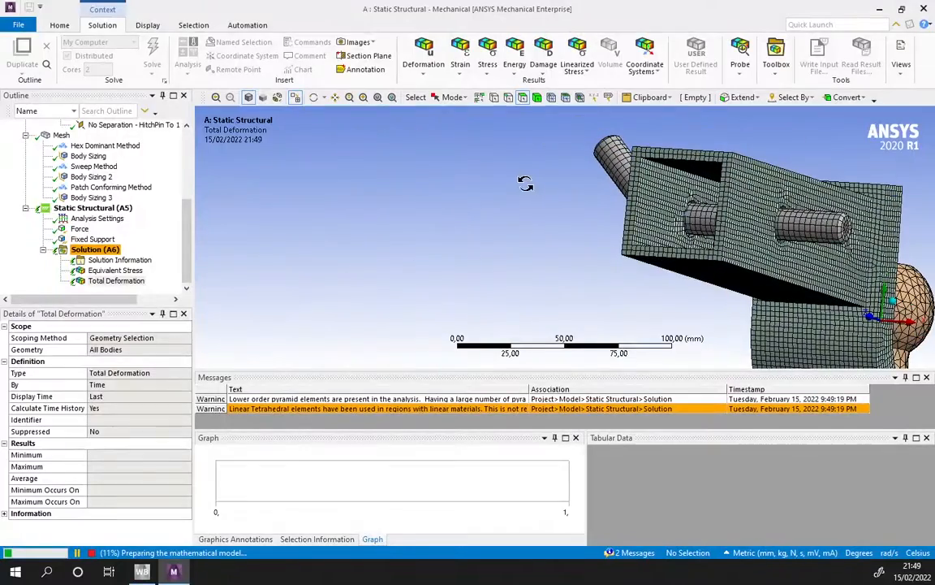
{"action": "middle_click_drag", "start_coordinate": [758, 228], "coordinate": [649, 228]}
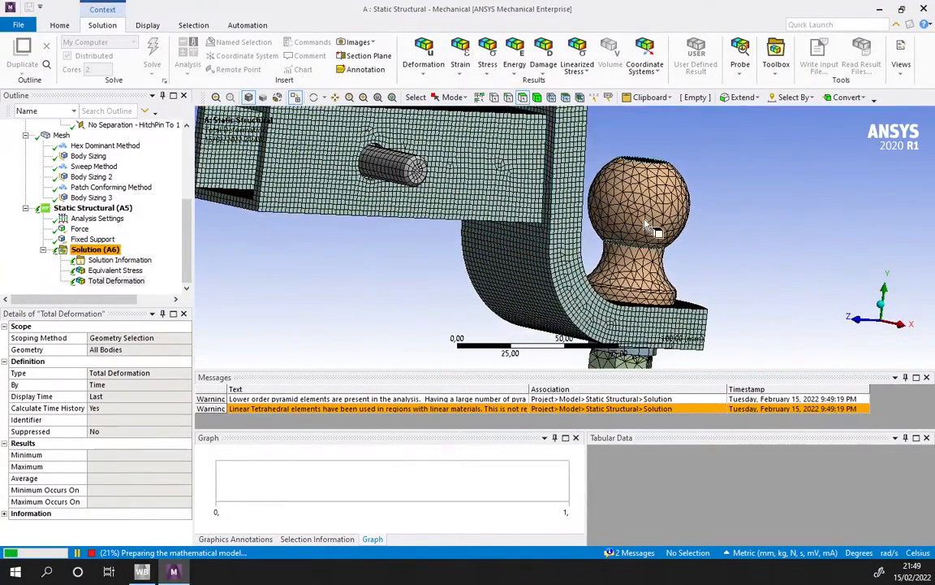
{"action": "scroll", "coordinate": [545, 192], "scroll_direction": "down", "scroll_amount": 5}
{"action": "scroll", "coordinate": [610, 221], "scroll_direction": "up", "scroll_amount": 4}
{"action": "scroll", "coordinate": [590, 209], "scroll_direction": "down", "scroll_amount": 3}
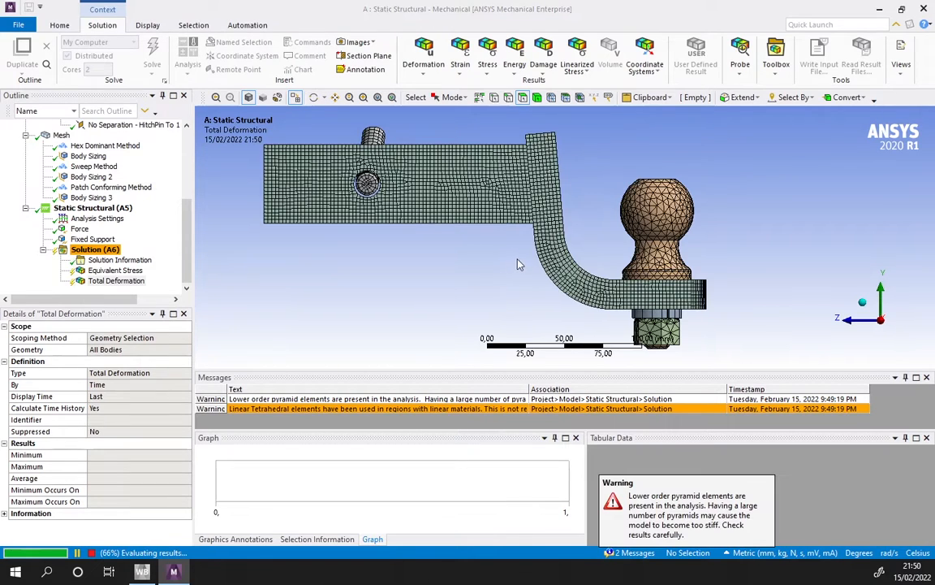
{"action": "scroll", "coordinate": [523, 257], "scroll_direction": "down", "scroll_amount": 1}
{"action": "scroll", "coordinate": [546, 259], "scroll_direction": "up", "scroll_amount": 1}
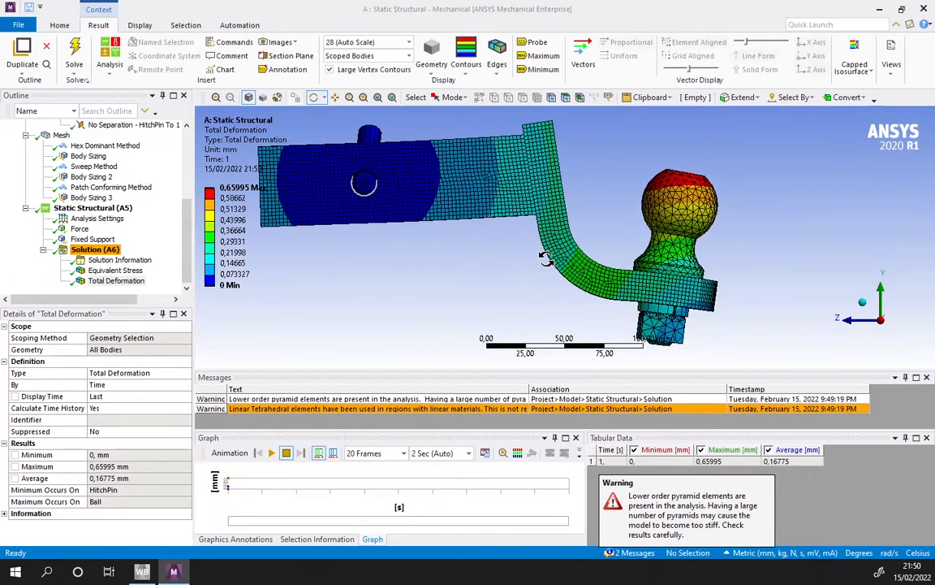
Animate the total deformation result and the equivalent stress result, examining the stress distribution on the tow bar.
{"action": "scroll", "coordinate": [540, 251], "scroll_direction": "down", "scroll_amount": 3}
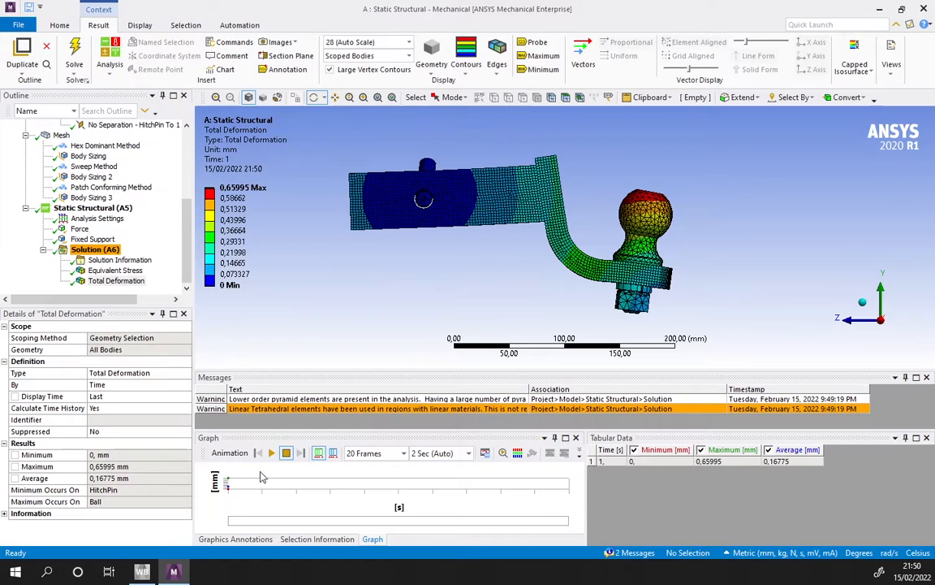
{"action": "left_click", "coordinate": [272, 454]}
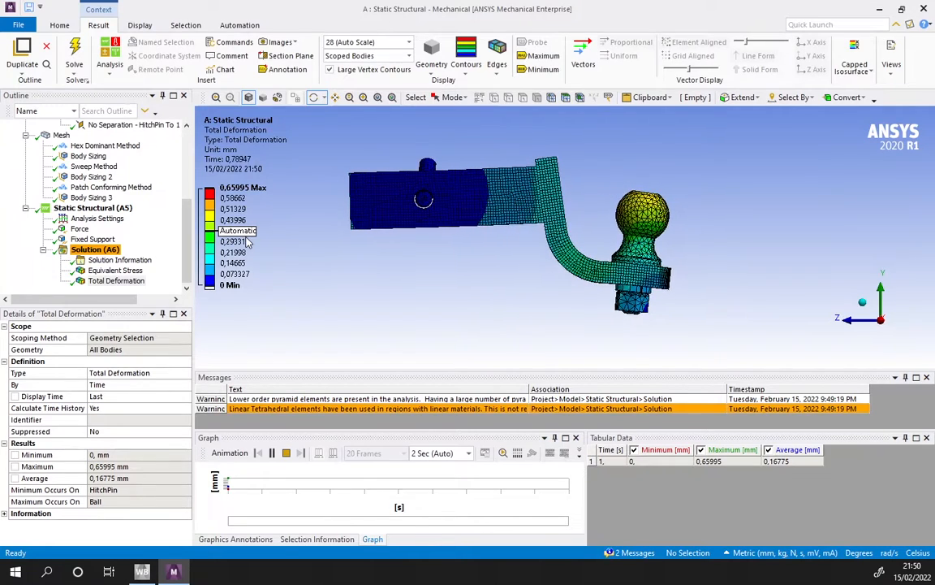
{"action": "left_click", "coordinate": [122, 271]}
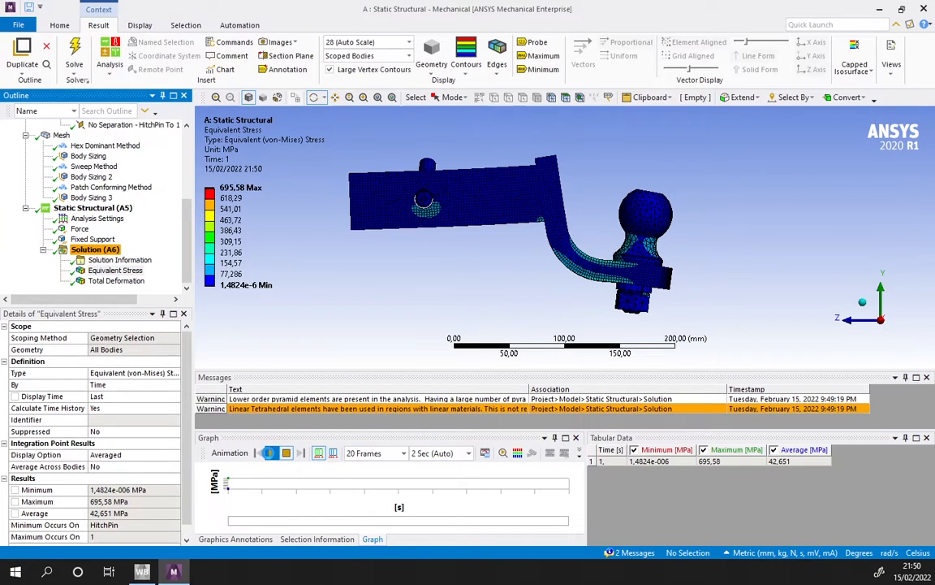
{"action": "left_click", "coordinate": [269, 452]}
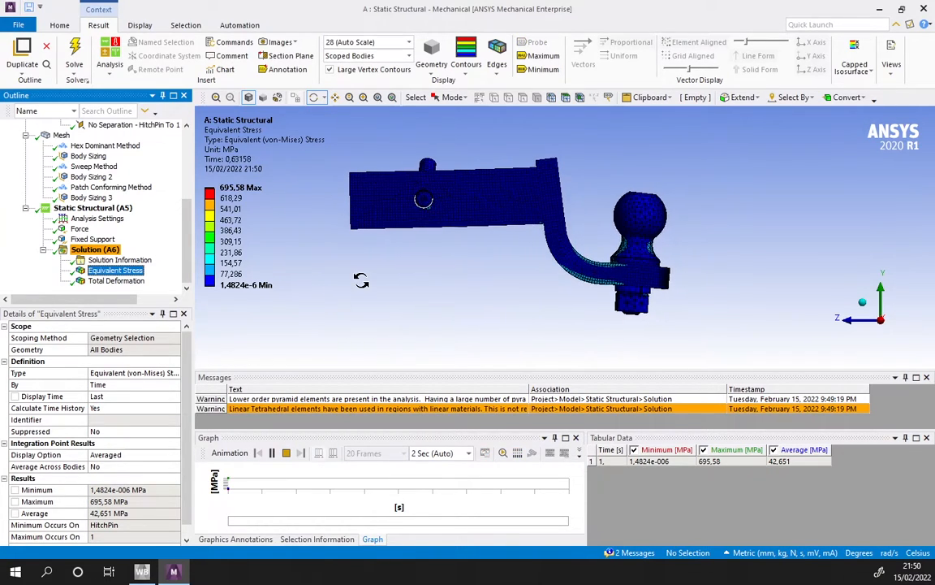
{"action": "left_click_drag", "start_coordinate": [418, 268], "coordinate": [405, 242]}
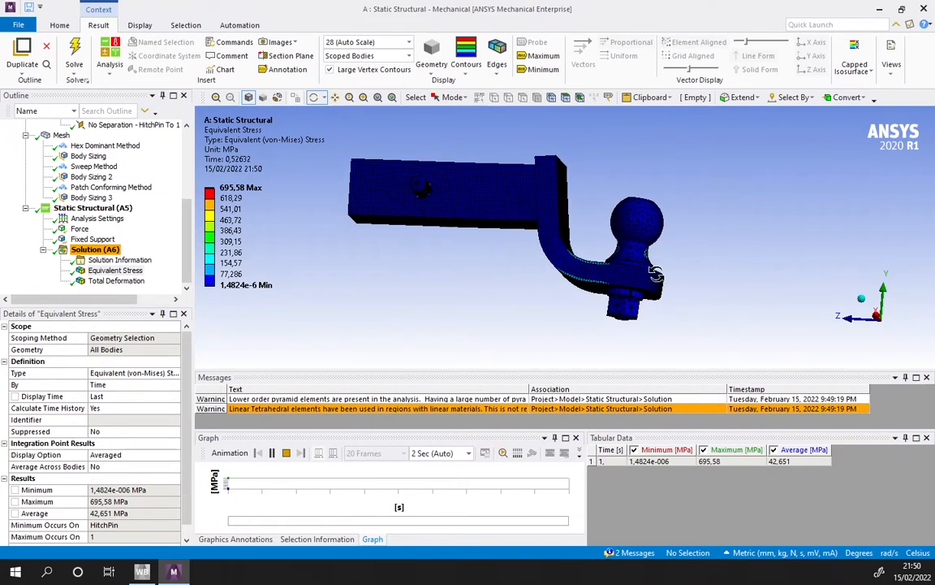
{"action": "left_click_drag", "start_coordinate": [549, 277], "coordinate": [423, 308]}
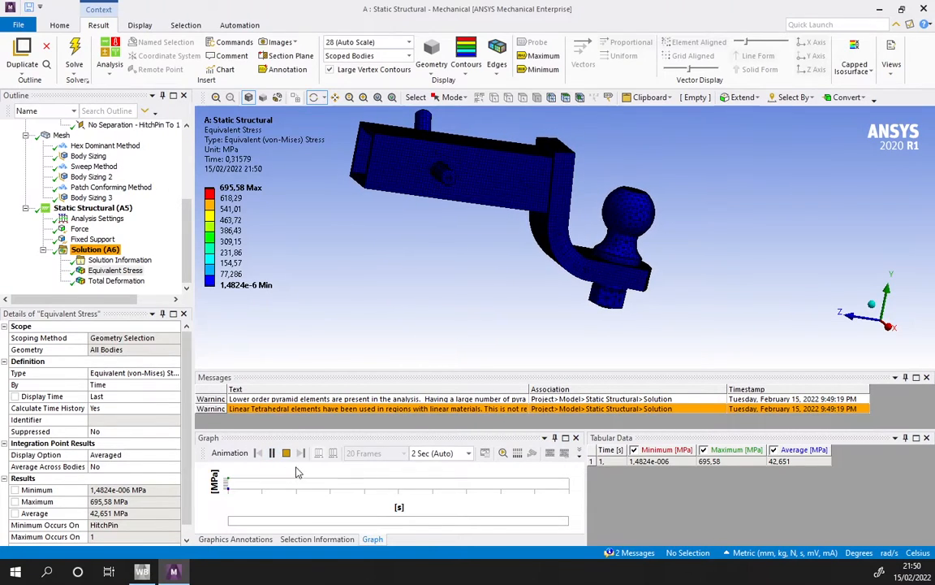
{"action": "scroll", "coordinate": [296, 296], "scroll_direction": "up", "scroll_amount": 1}
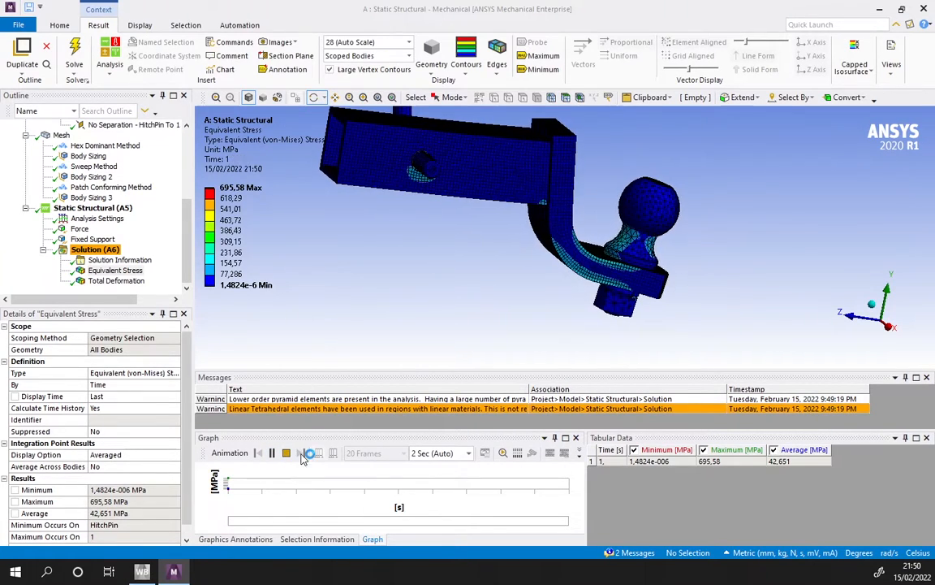
Insert a structural Error result into the solution.
{"action": "left_click", "coordinate": [113, 259]}
{"action": "left_click", "coordinate": [104, 250]}
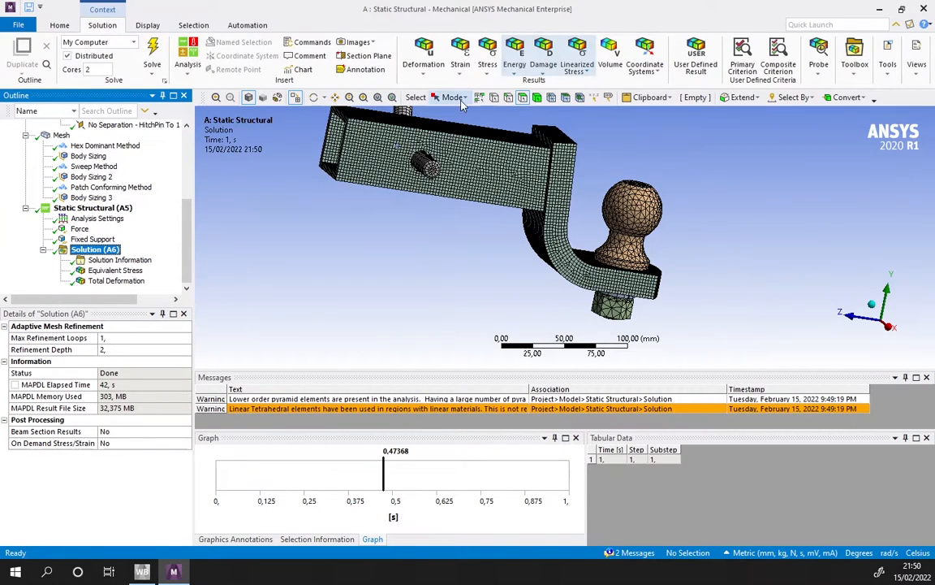
{"action": "left_click", "coordinate": [487, 62]}
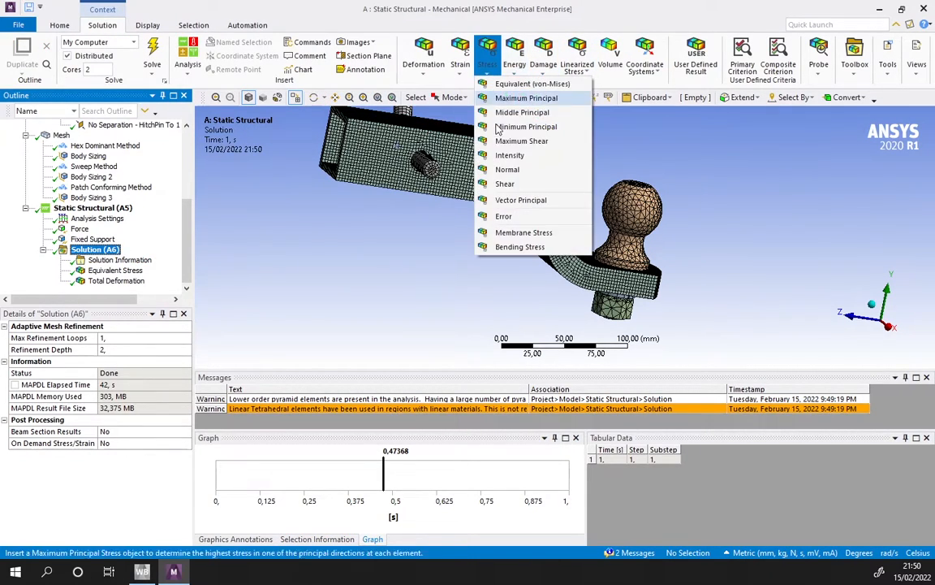
{"action": "left_click", "coordinate": [524, 221]}
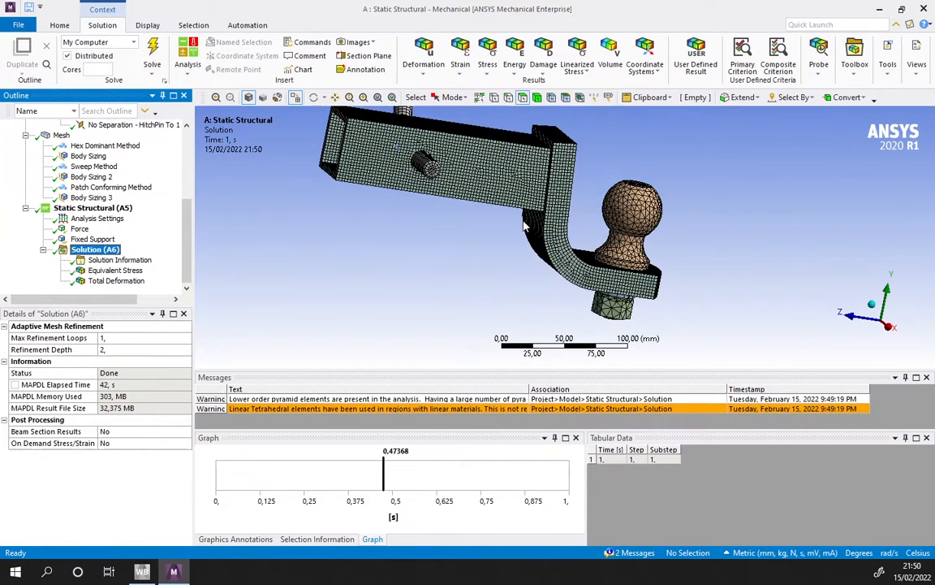
Scope the Structural Error result to the tow bar body only and evaluate it.
{"action": "left_click", "coordinate": [118, 350]}
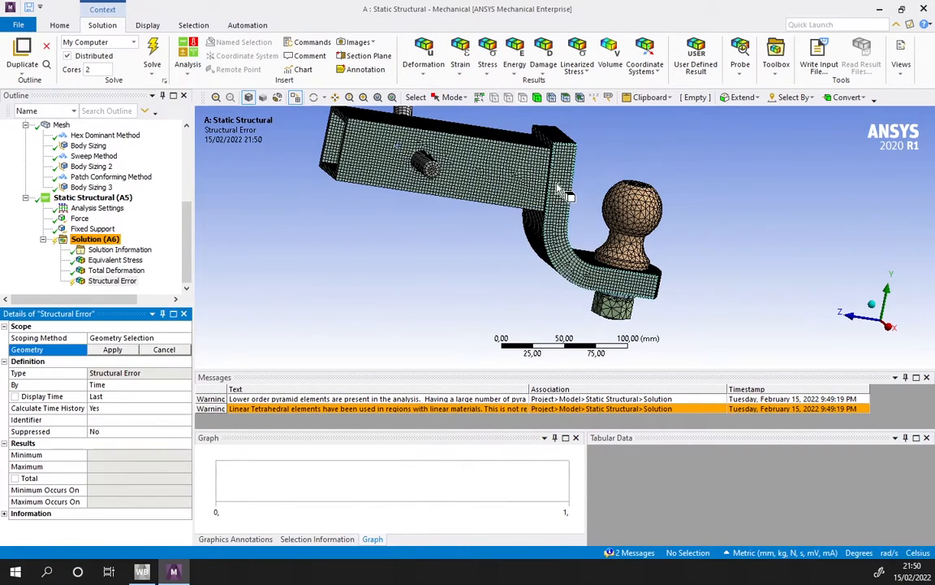
{"action": "left_click", "coordinate": [488, 167]}
{"action": "left_click", "coordinate": [537, 98]}
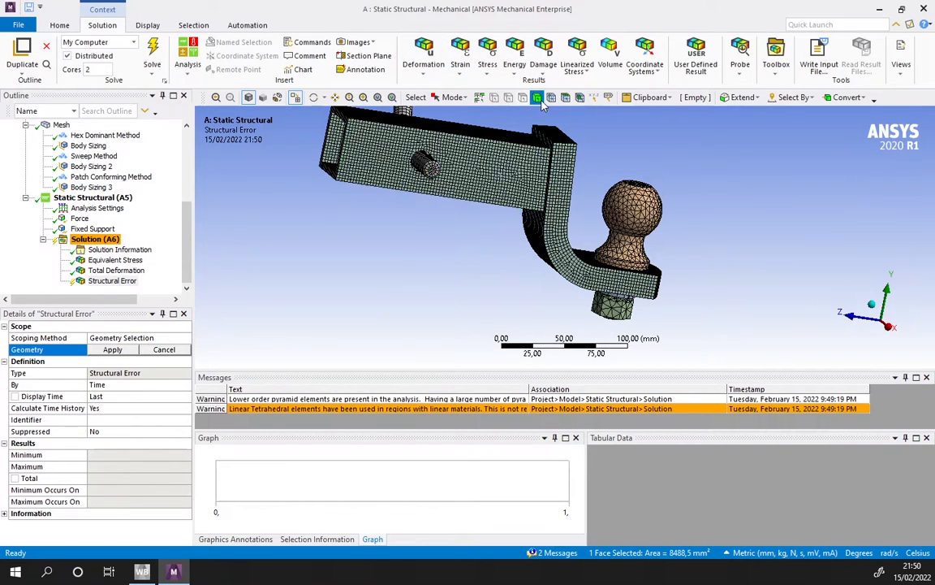
{"action": "left_click", "coordinate": [451, 174]}
{"action": "left_click", "coordinate": [127, 351]}
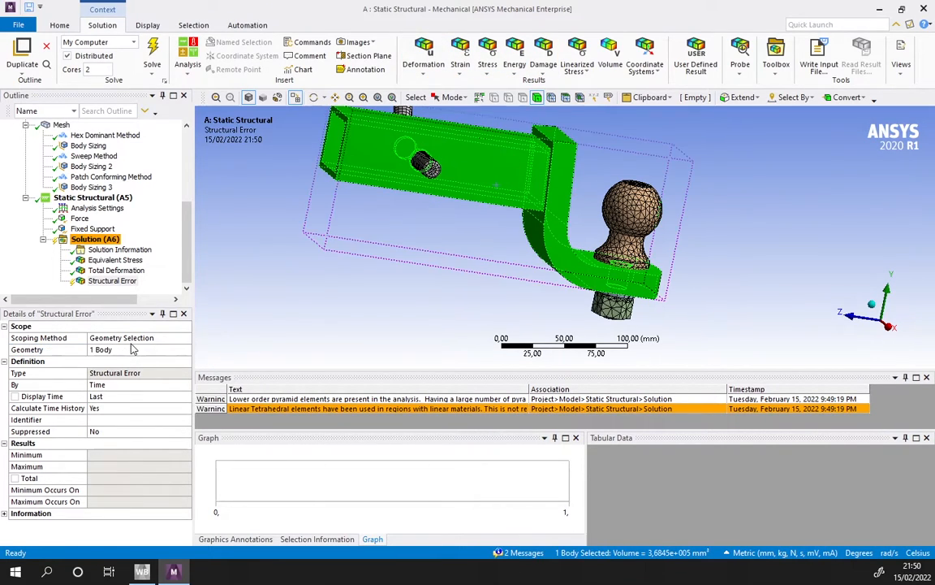
{"action": "left_click", "coordinate": [133, 42]}
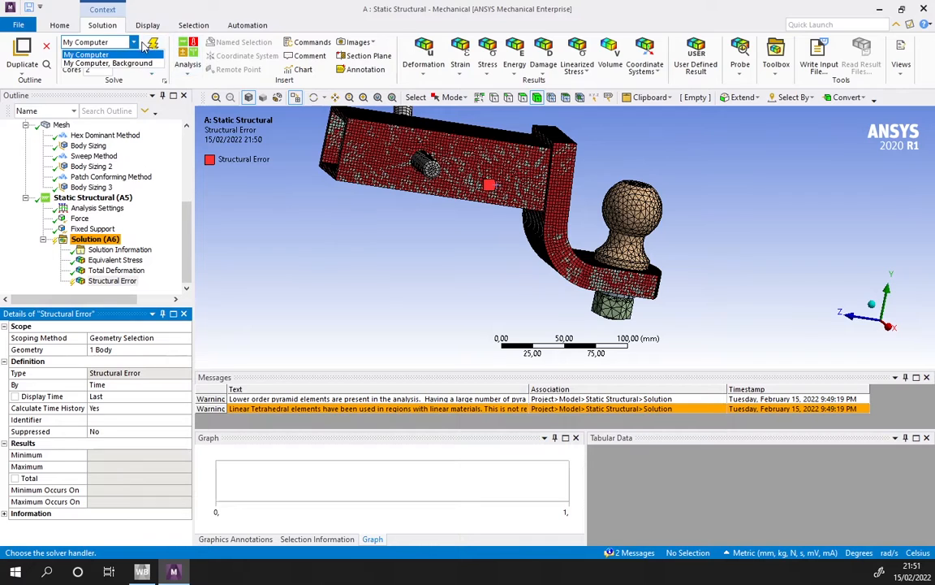
{"action": "left_click", "coordinate": [156, 52]}
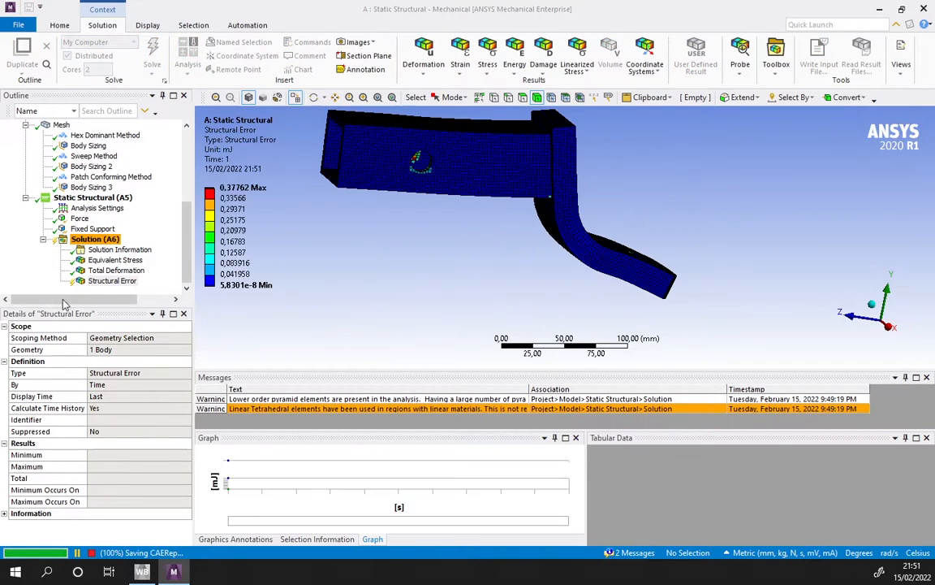
Examine the structural error distribution on the tow bar, especially around both hitch pin holes.
{"action": "scroll", "coordinate": [389, 206], "scroll_direction": "up", "scroll_amount": 2}
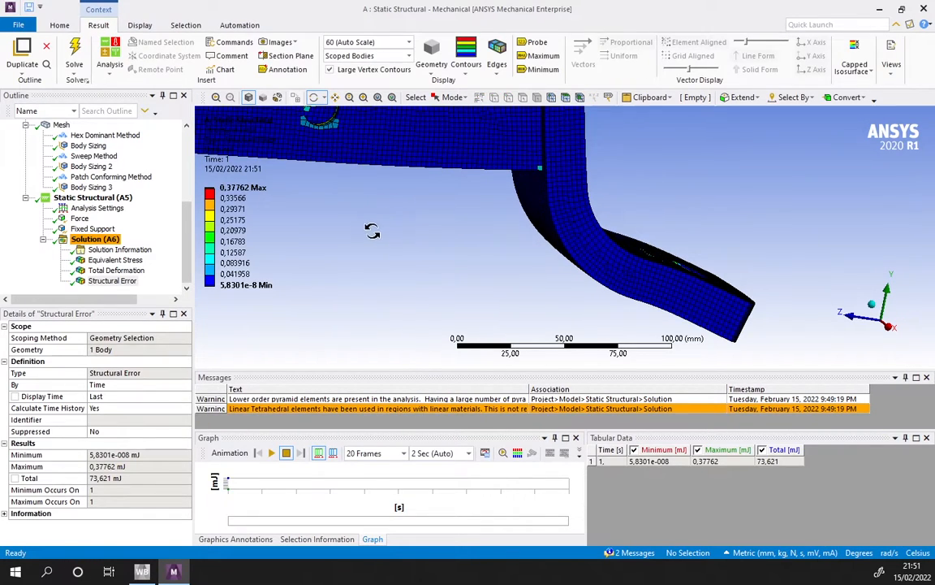
{"action": "left_click_drag", "start_coordinate": [372, 230], "coordinate": [542, 268]}
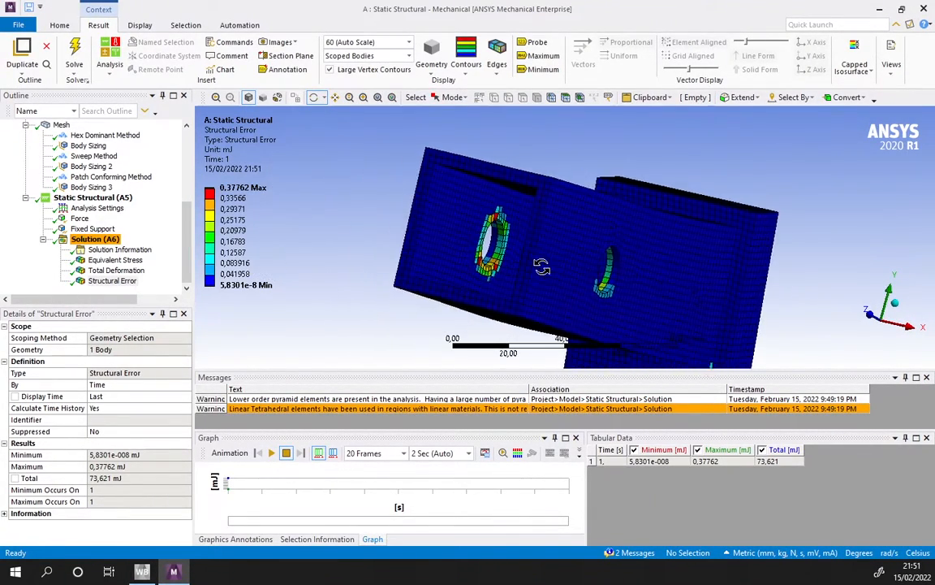
{"action": "scroll", "coordinate": [541, 267], "scroll_direction": "up", "scroll_amount": 4}
{"action": "left_click_drag", "start_coordinate": [389, 231], "coordinate": [571, 197]}
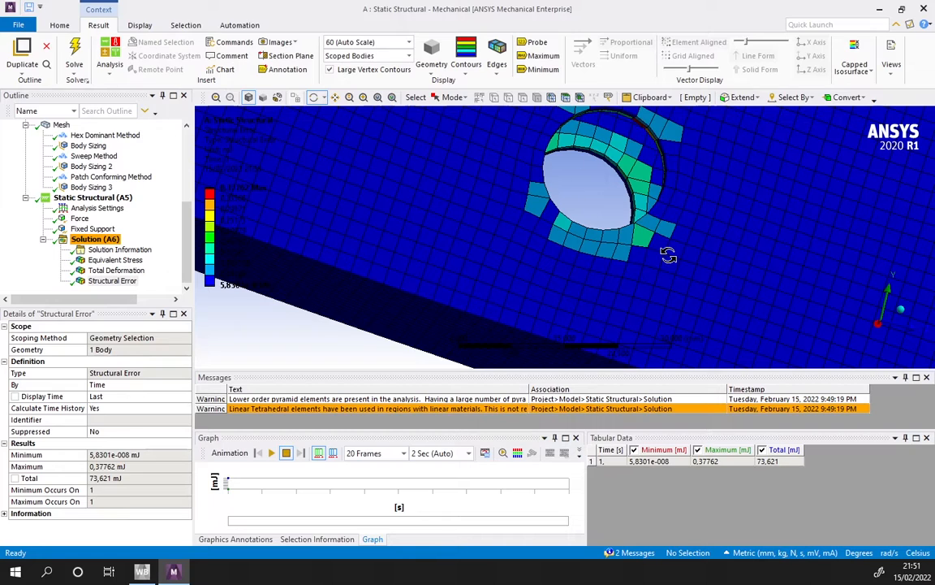
{"action": "left_click_drag", "start_coordinate": [668, 255], "coordinate": [647, 266]}
{"action": "left_click_drag", "start_coordinate": [490, 209], "coordinate": [525, 218]}
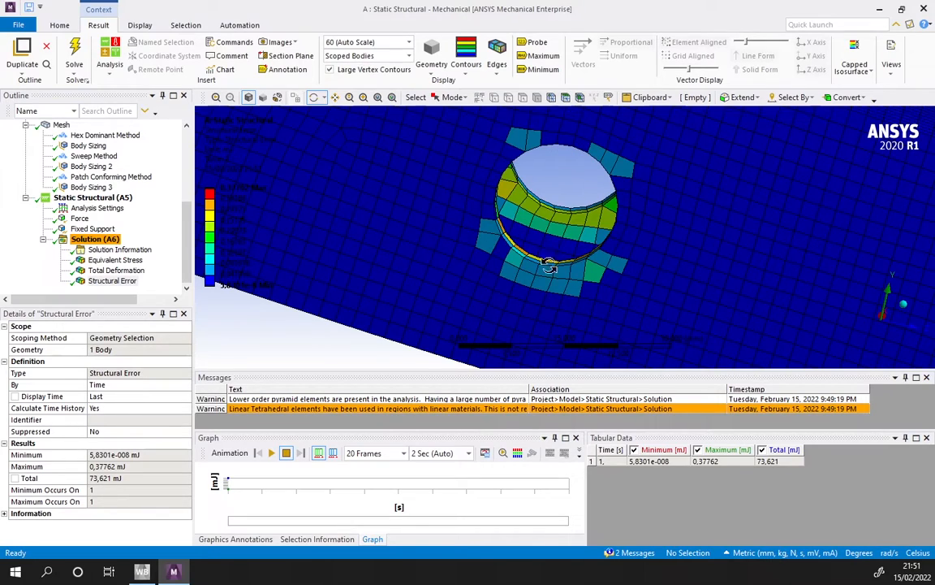
{"action": "left_click_drag", "start_coordinate": [688, 180], "coordinate": [553, 225]}
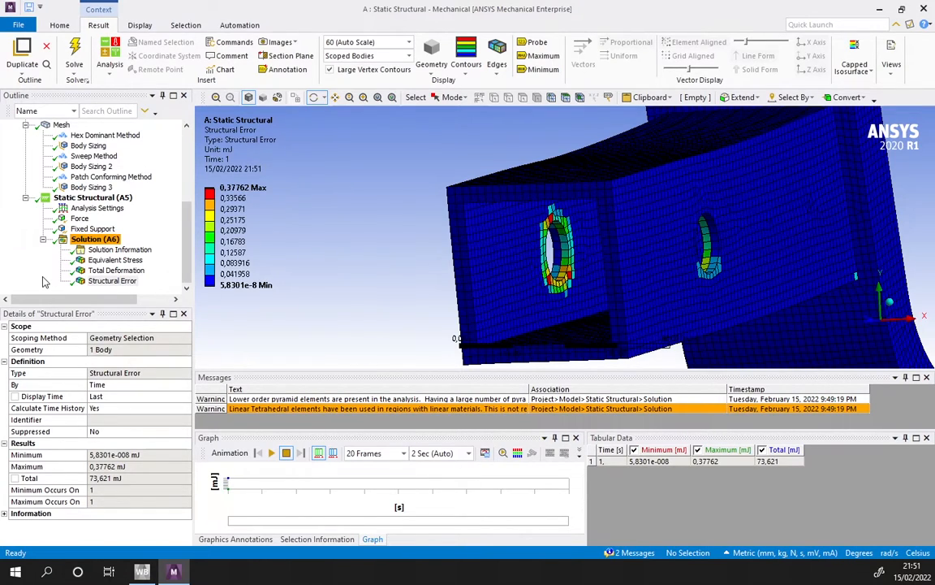
{"action": "scroll", "coordinate": [563, 236], "scroll_direction": "down", "scroll_amount": 3}
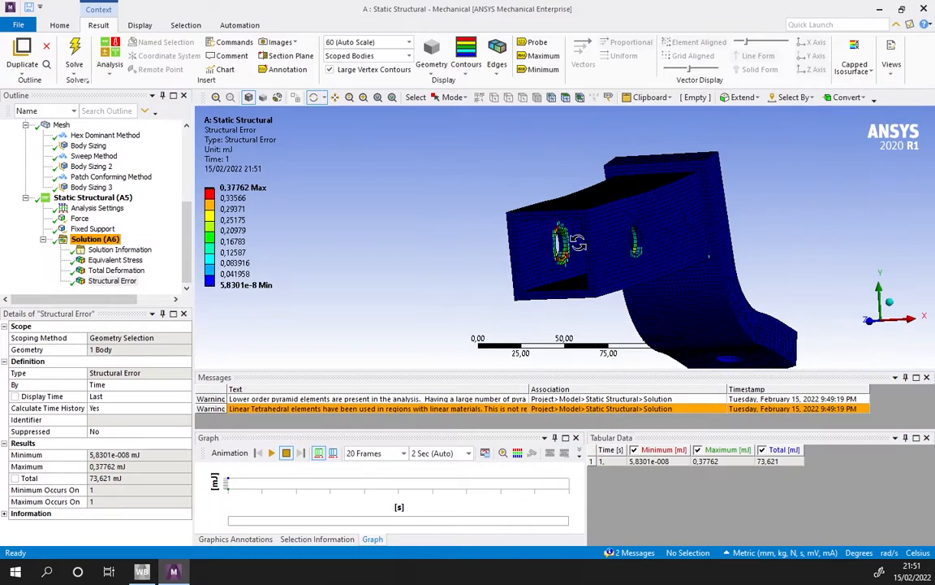
Insert a Contact Tool covering all contacts into the solution.
{"action": "left_click", "coordinate": [93, 240]}
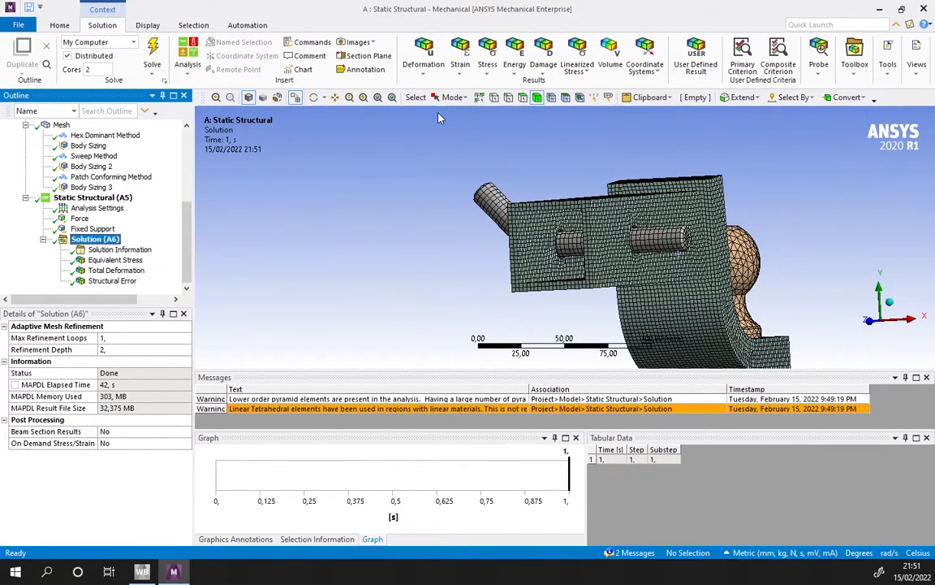
{"action": "left_click", "coordinate": [549, 73]}
{"action": "left_click", "coordinate": [819, 64]}
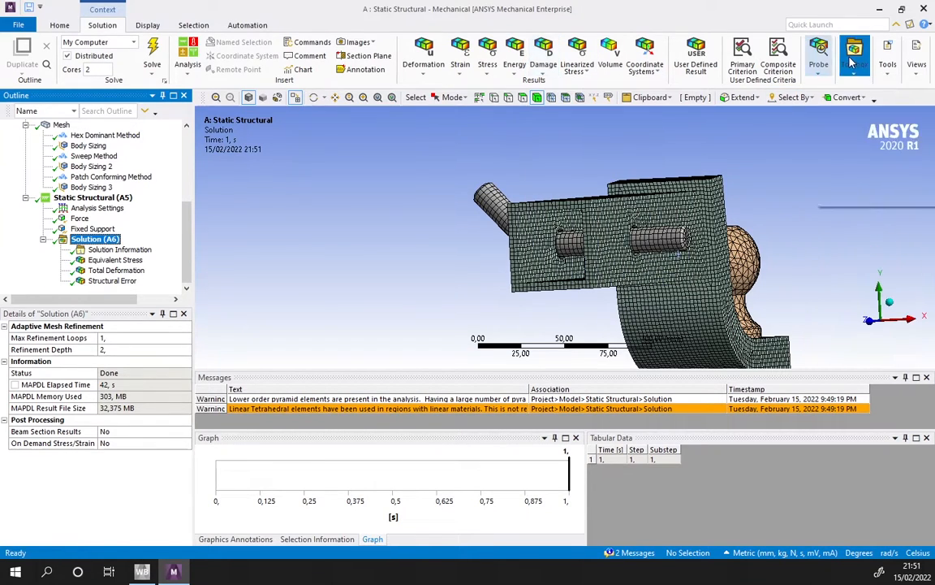
{"action": "left_click", "coordinate": [854, 61]}
{"action": "left_click", "coordinate": [853, 113]}
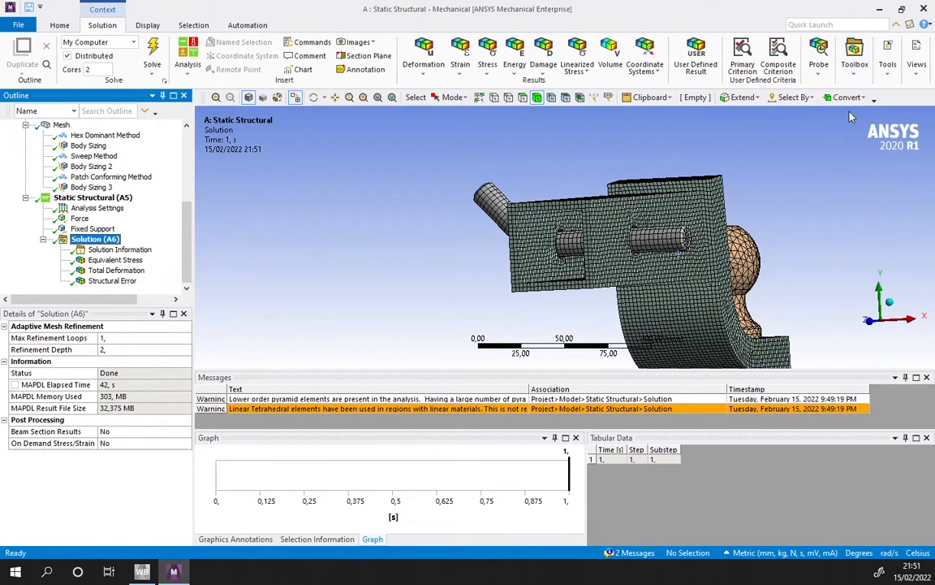
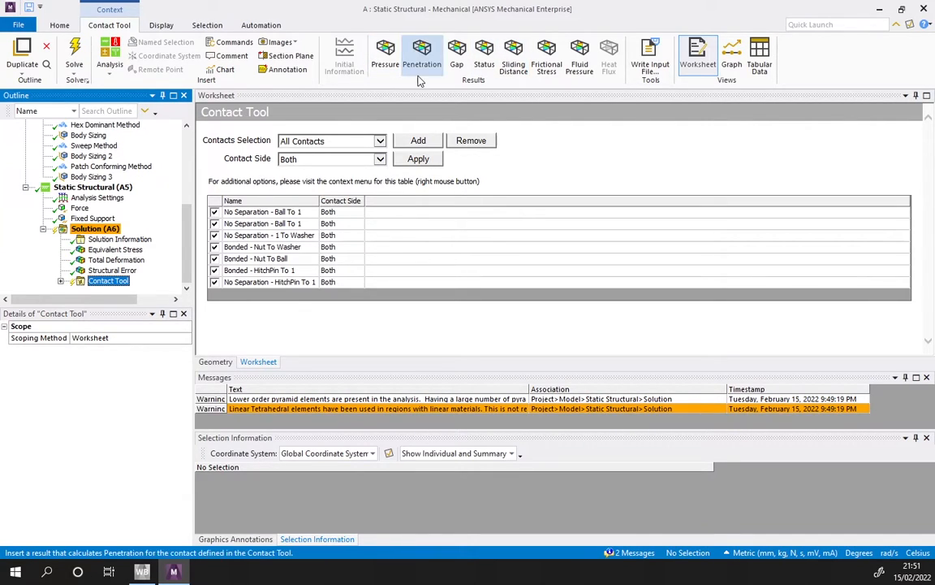
Add Pressure, Penetration, Gap and Sliding Distance results to the Contact Tool and evaluate them.
{"action": "left_click", "coordinate": [385, 50]}
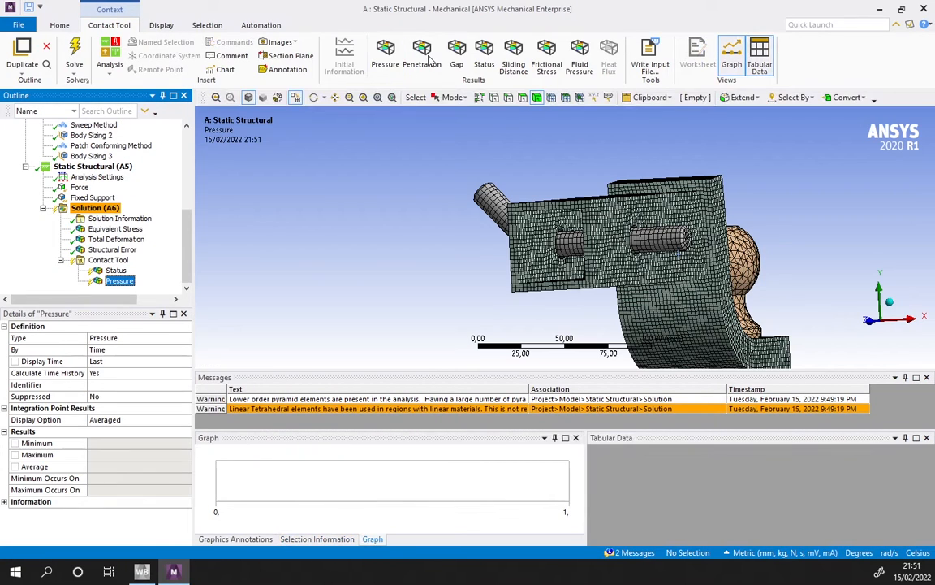
{"action": "left_click", "coordinate": [424, 55]}
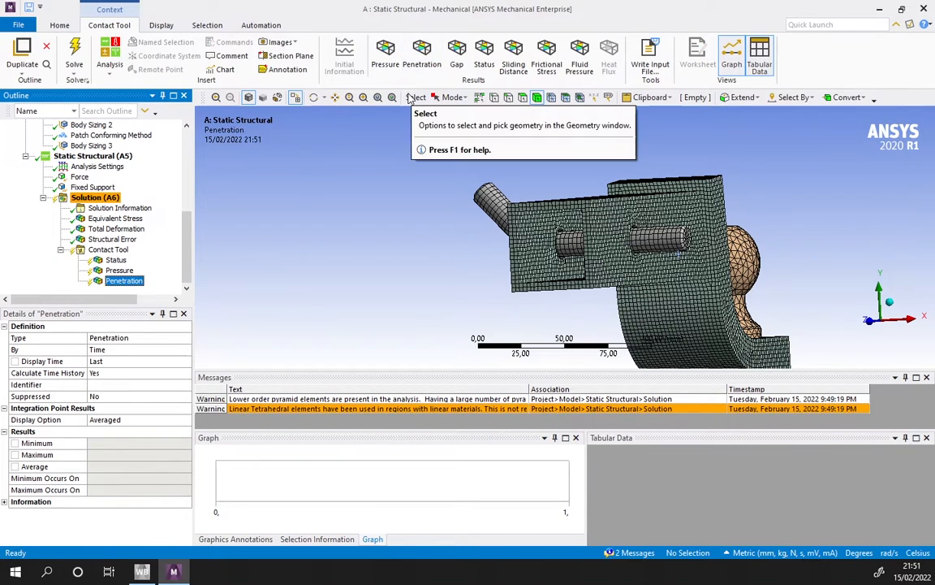
{"action": "left_click", "coordinate": [457, 59]}
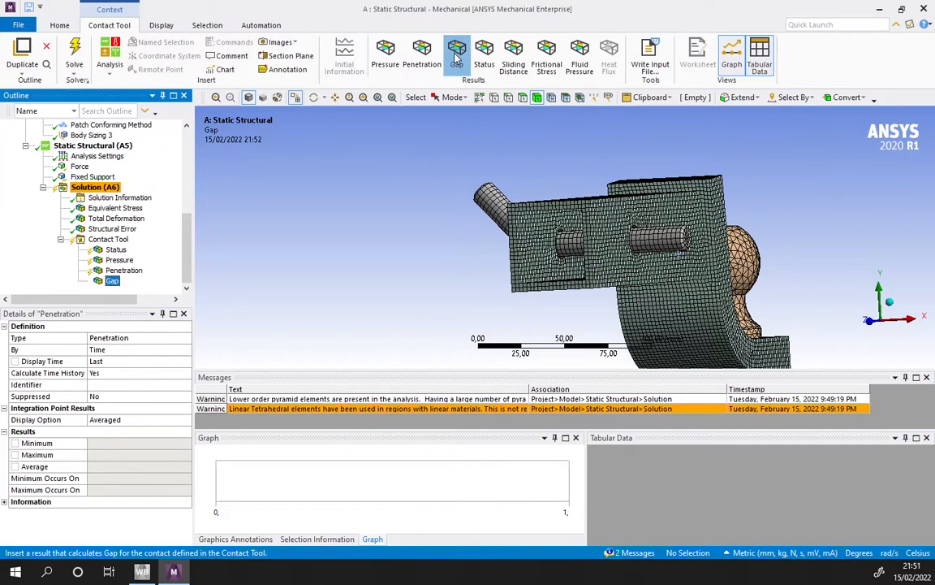
{"action": "left_click", "coordinate": [514, 57]}
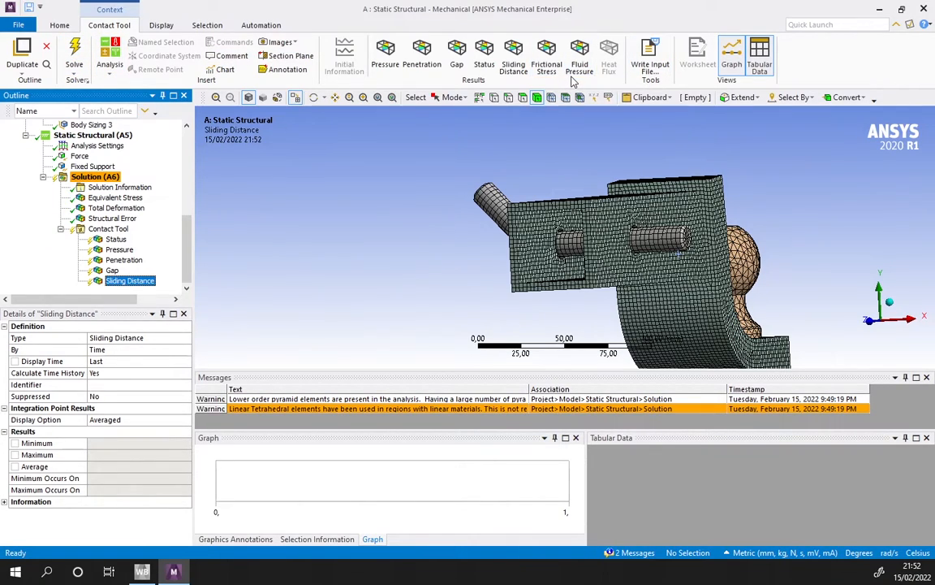
{"action": "left_click", "coordinate": [75, 57]}
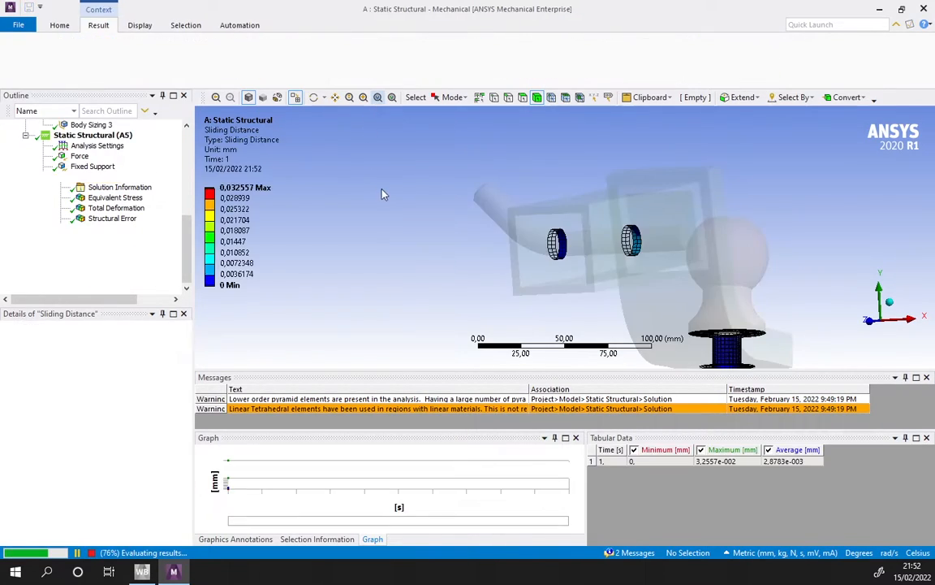
Display the contact Status result and examine the contact regions at the hitch pin holes and the ball shank.
{"action": "scroll", "coordinate": [564, 261], "scroll_direction": "down", "scroll_amount": 4}
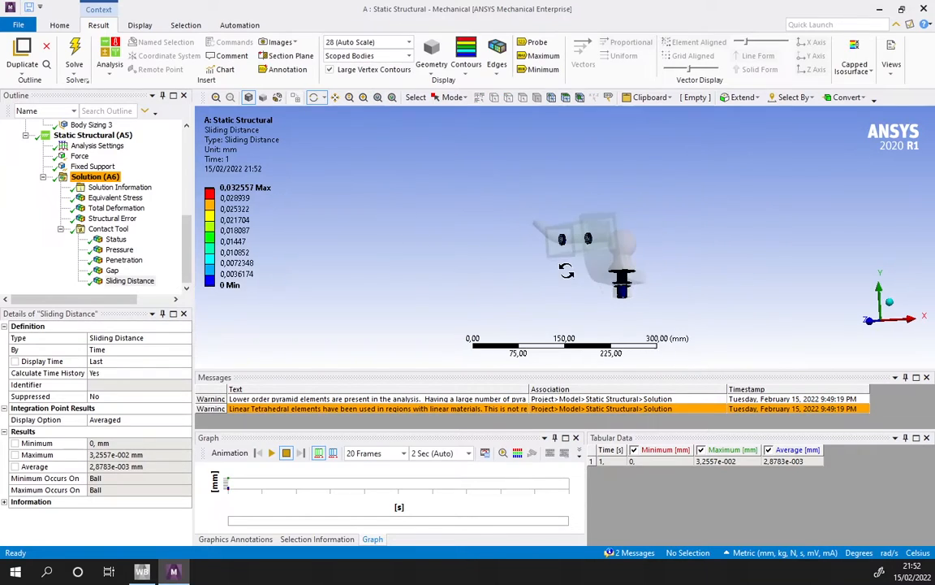
{"action": "left_click", "coordinate": [115, 240]}
{"action": "scroll", "coordinate": [536, 243], "scroll_direction": "up", "scroll_amount": 4}
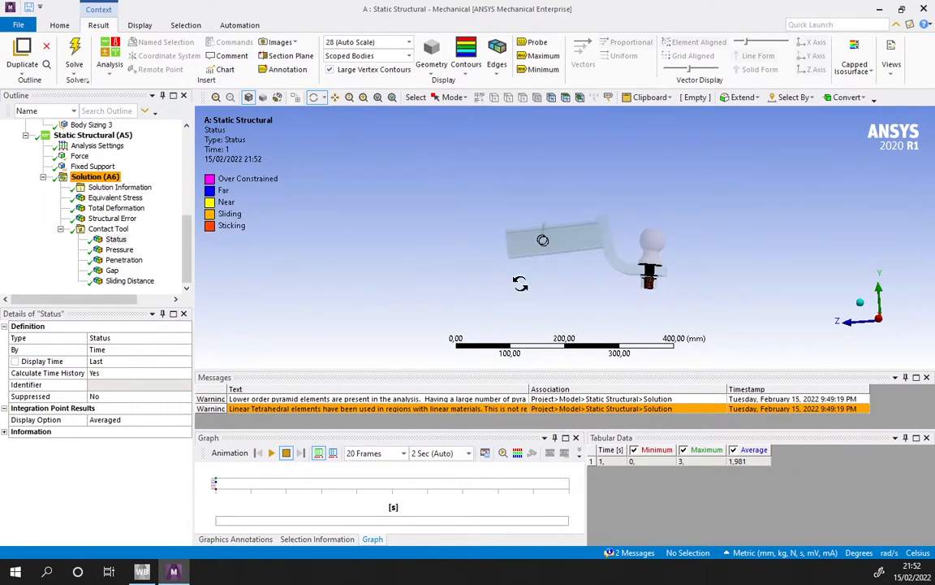
{"action": "scroll", "coordinate": [708, 281], "scroll_direction": "up", "scroll_amount": 2}
{"action": "middle_click_drag", "start_coordinate": [475, 241], "coordinate": [186, 130], "text": "ctrl"}
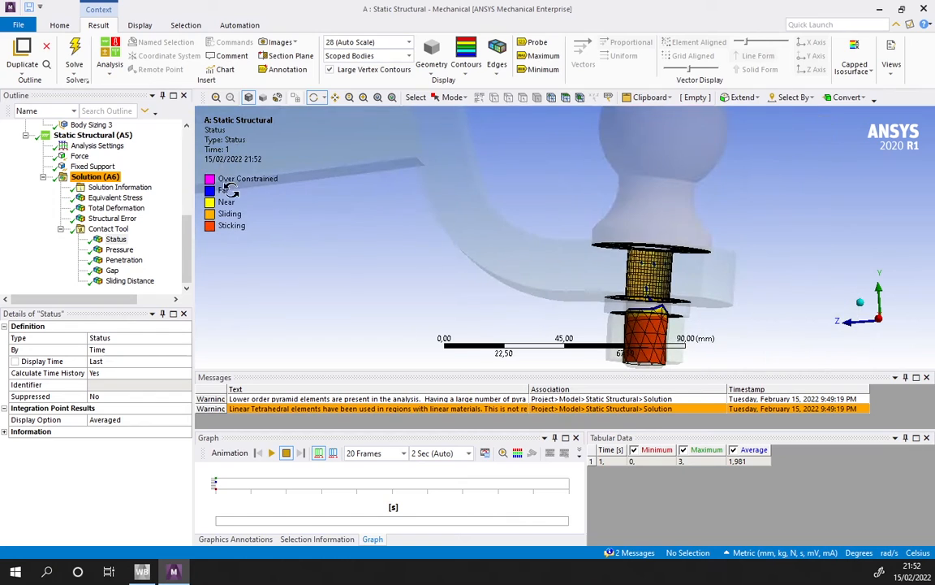
{"action": "middle_click_drag", "start_coordinate": [736, 256], "coordinate": [335, 208]}
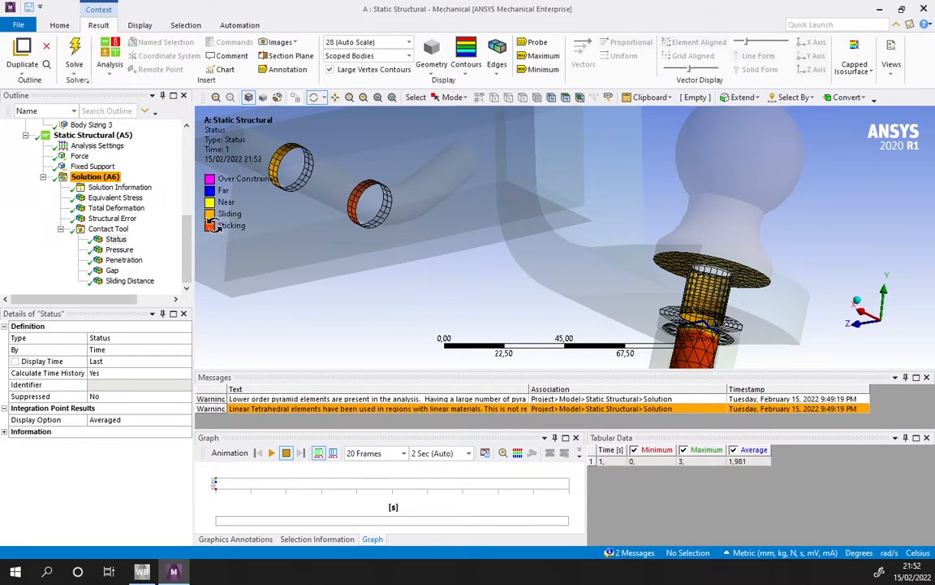
{"action": "scroll", "coordinate": [403, 208], "scroll_direction": "down", "scroll_amount": 2}
{"action": "middle_click_drag", "start_coordinate": [584, 256], "coordinate": [426, 259]}
{"action": "middle_click_drag", "start_coordinate": [660, 270], "coordinate": [646, 216]}
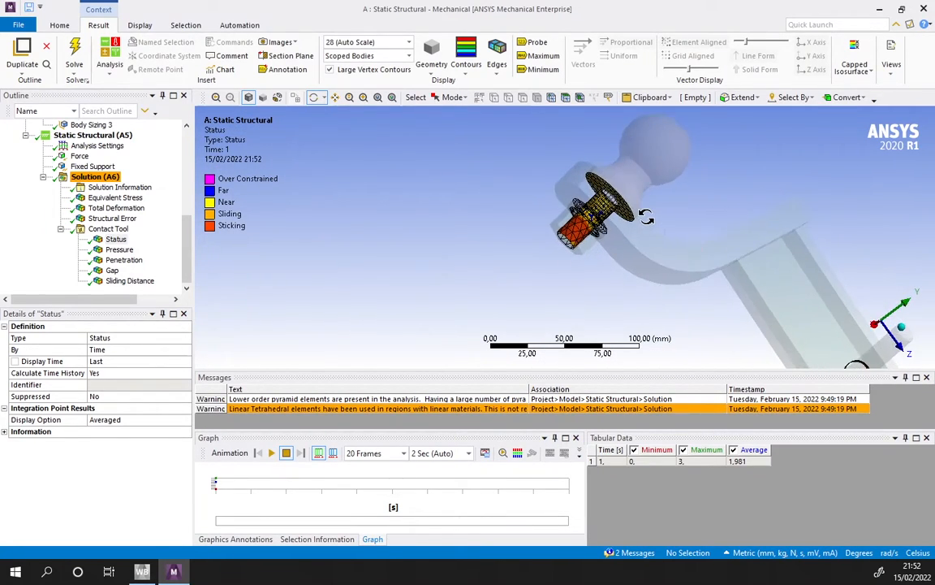
Inspect the contact status up close on the ball shank, washer and nut faces from several directions.
{"action": "left_click", "coordinate": [884, 321]}
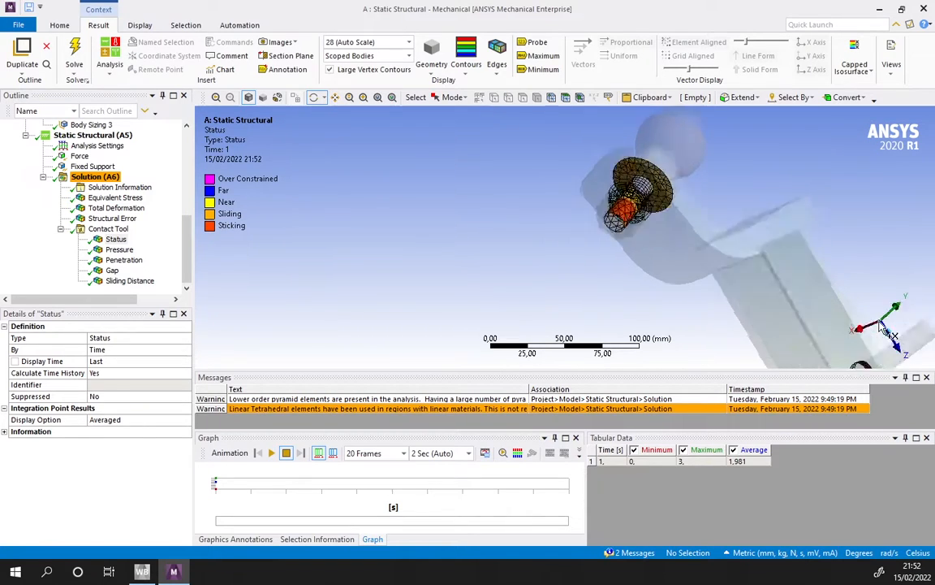
{"action": "left_click", "coordinate": [880, 318]}
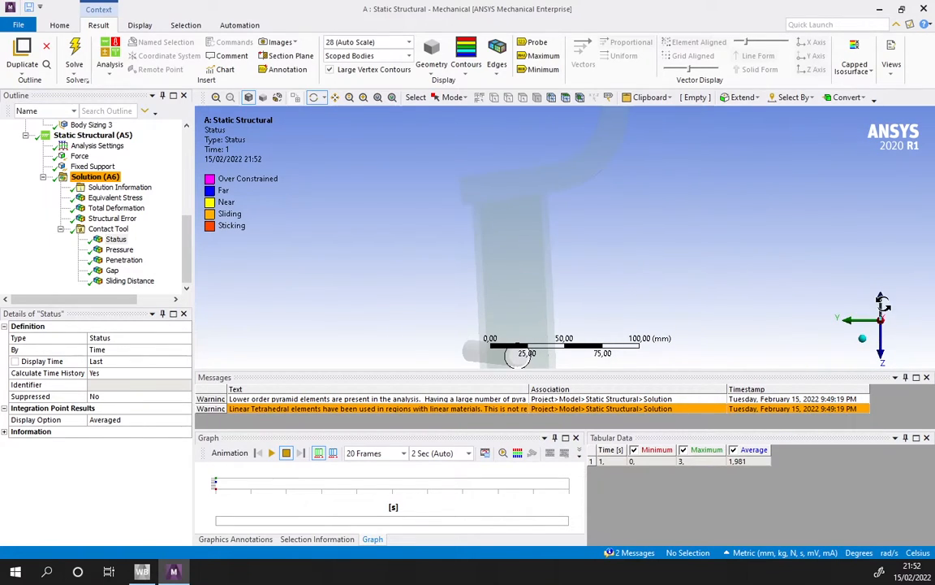
{"action": "left_click", "coordinate": [883, 302]}
{"action": "middle_click_drag", "start_coordinate": [639, 268], "coordinate": [632, 266]}
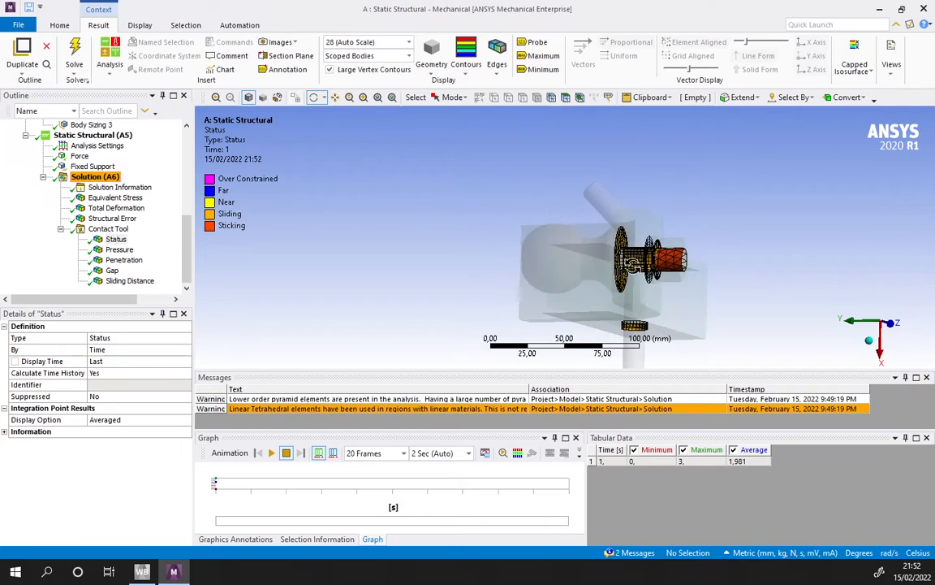
{"action": "scroll", "coordinate": [631, 265], "scroll_direction": "up", "scroll_amount": 6}
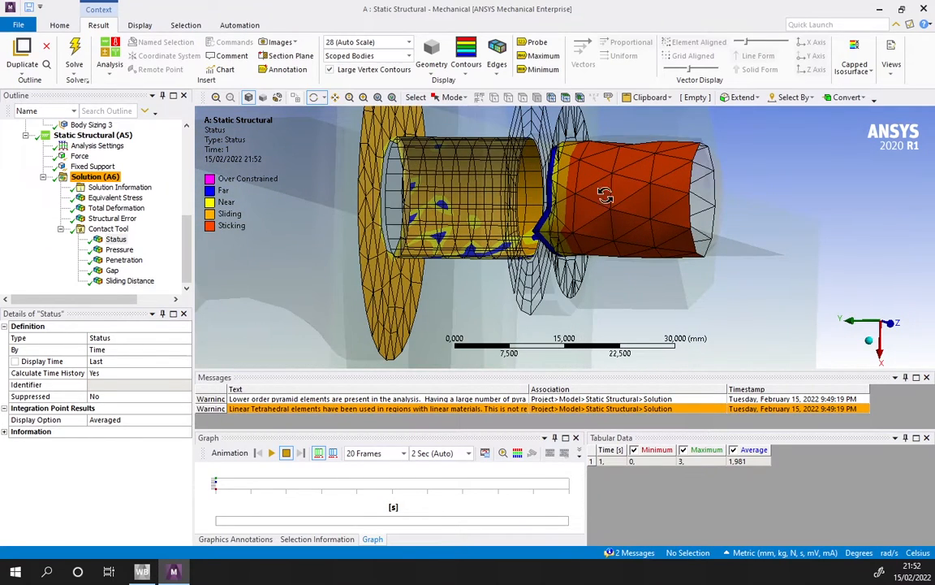
{"action": "middle_click_drag", "start_coordinate": [664, 177], "coordinate": [594, 291]}
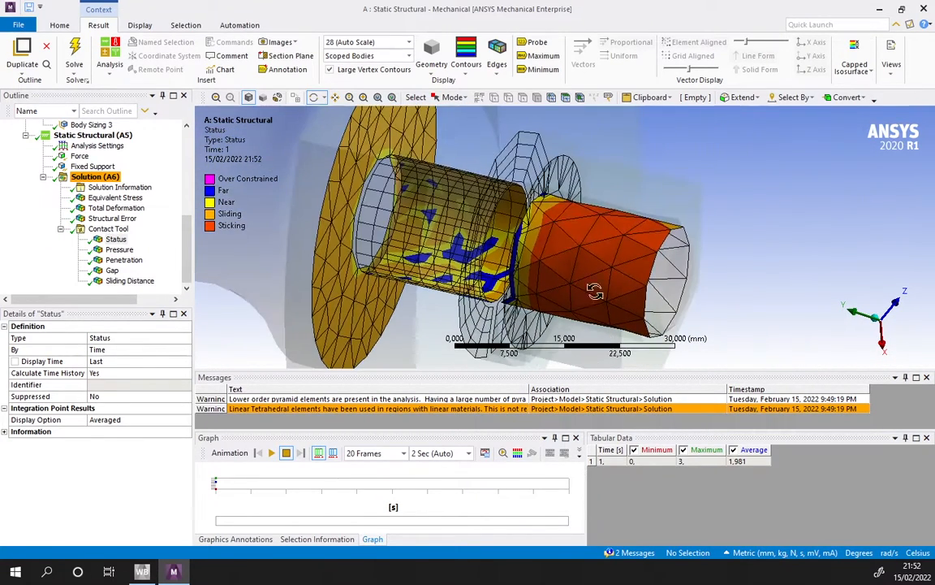
{"action": "middle_click_drag", "start_coordinate": [724, 229], "coordinate": [729, 204]}
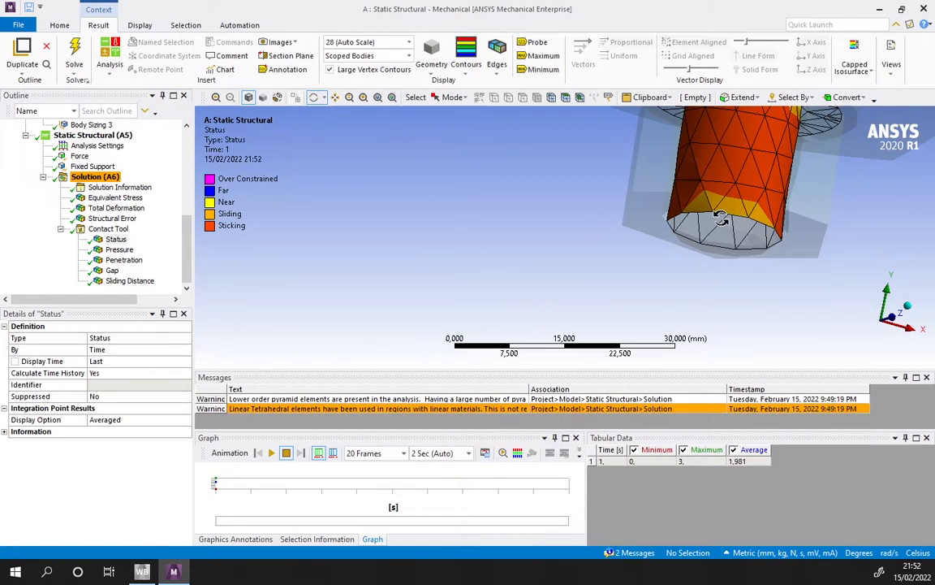
{"action": "scroll", "coordinate": [613, 221], "scroll_direction": "down", "scroll_amount": 3}
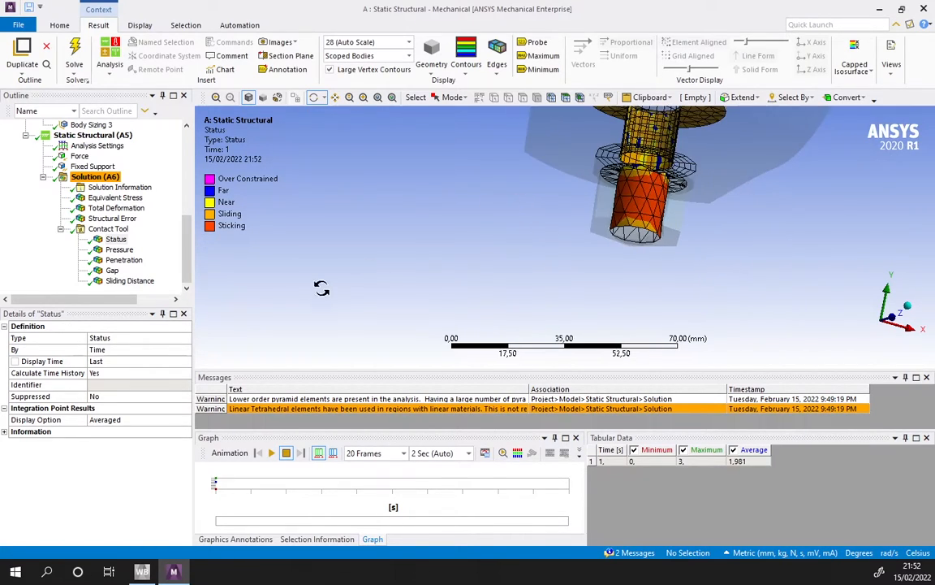
Display the contact Pressure result and examine its distribution on the ball, washer and nut contact faces.
{"action": "left_click", "coordinate": [118, 249]}
{"action": "middle_click_drag", "start_coordinate": [568, 203], "coordinate": [372, 228]}
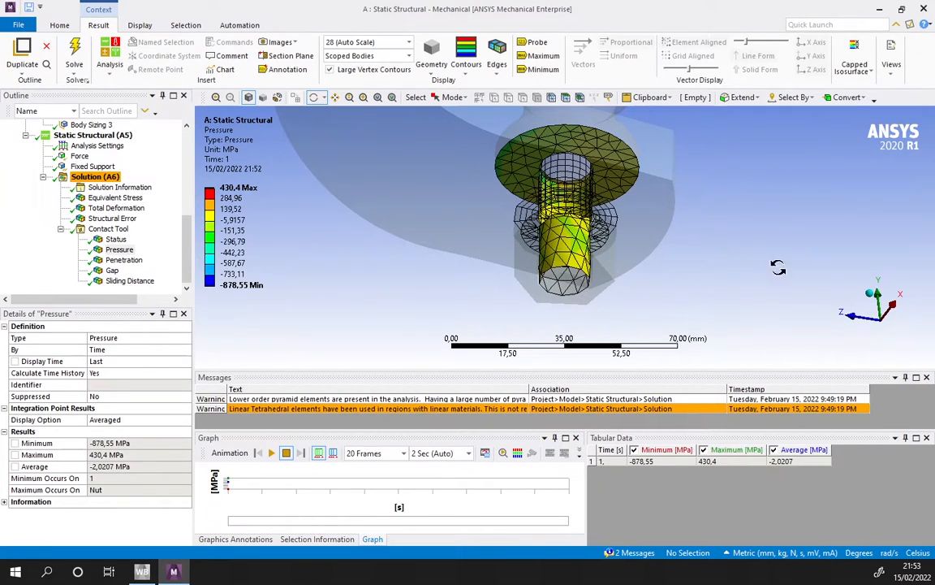
{"action": "scroll", "coordinate": [483, 278], "scroll_direction": "down", "scroll_amount": 5}
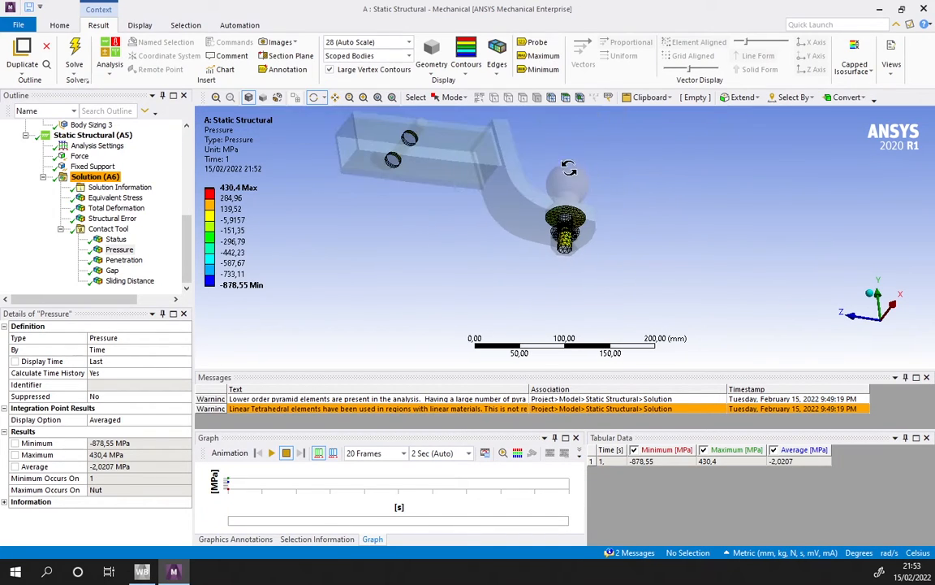
{"action": "left_click_drag", "start_coordinate": [567, 167], "coordinate": [555, 210]}
{"action": "scroll", "coordinate": [579, 277], "scroll_direction": "up", "scroll_amount": 5}
{"action": "middle_click_drag", "start_coordinate": [479, 248], "coordinate": [564, 256], "text": "ctrl"}
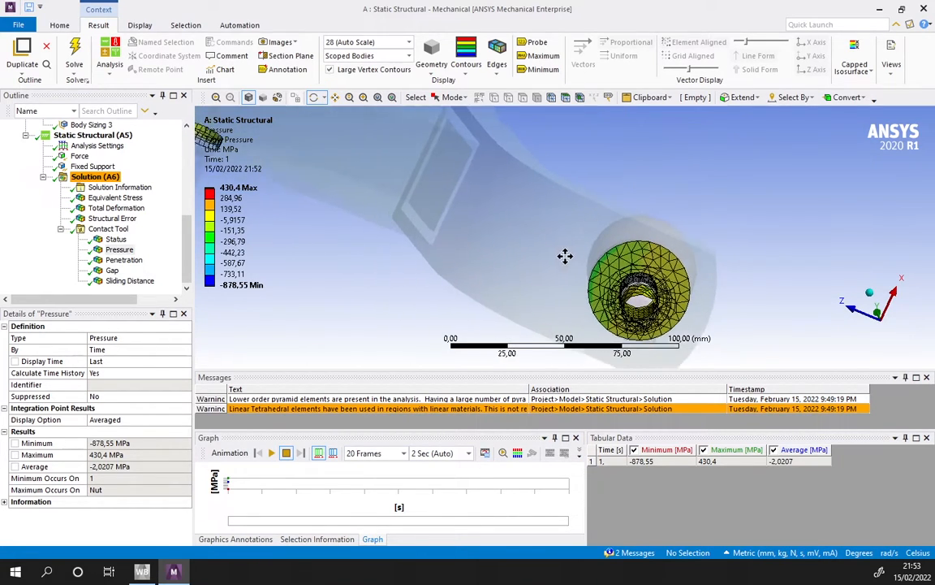
Examine the contact pressure distribution on the ball shank and the surrounding ring faces up close from several directions.
{"action": "scroll", "coordinate": [440, 180], "scroll_direction": "down", "scroll_amount": 4}
{"action": "left_click_drag", "start_coordinate": [402, 186], "coordinate": [637, 281]}
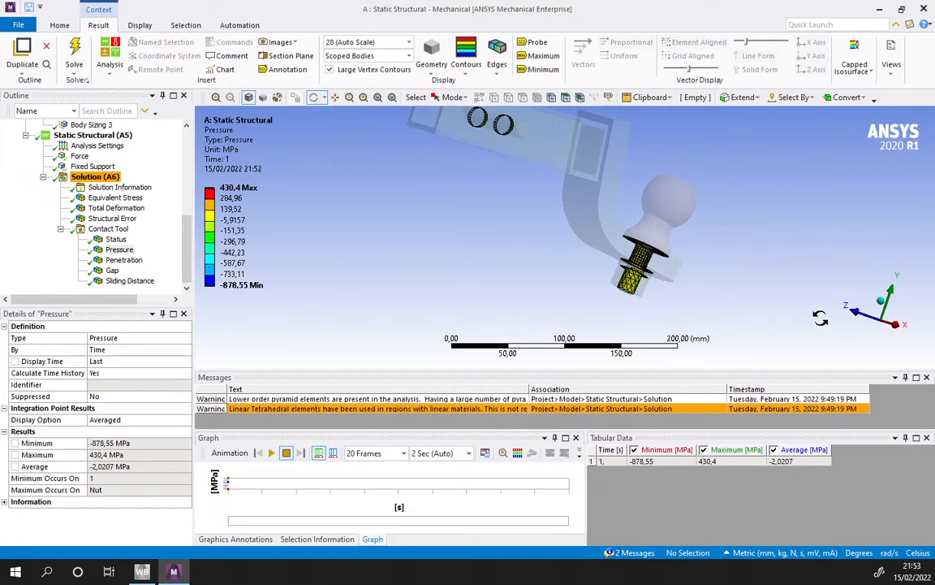
{"action": "left_click_drag", "start_coordinate": [739, 283], "coordinate": [694, 274]}
{"action": "scroll", "coordinate": [694, 274], "scroll_direction": "up", "scroll_amount": 10}
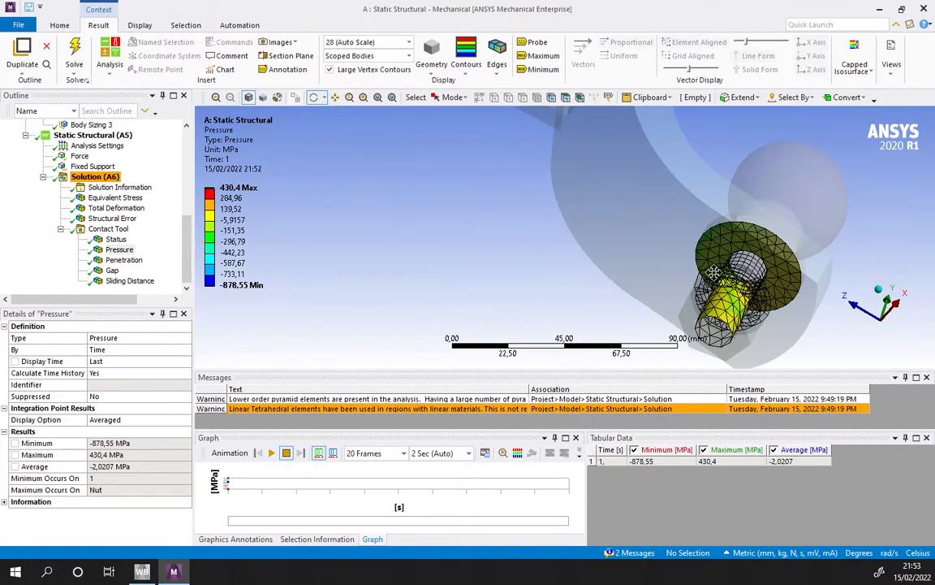
{"action": "left_click_drag", "start_coordinate": [596, 186], "coordinate": [618, 188]}
{"action": "left_click_drag", "start_coordinate": [582, 148], "coordinate": [454, 144]}
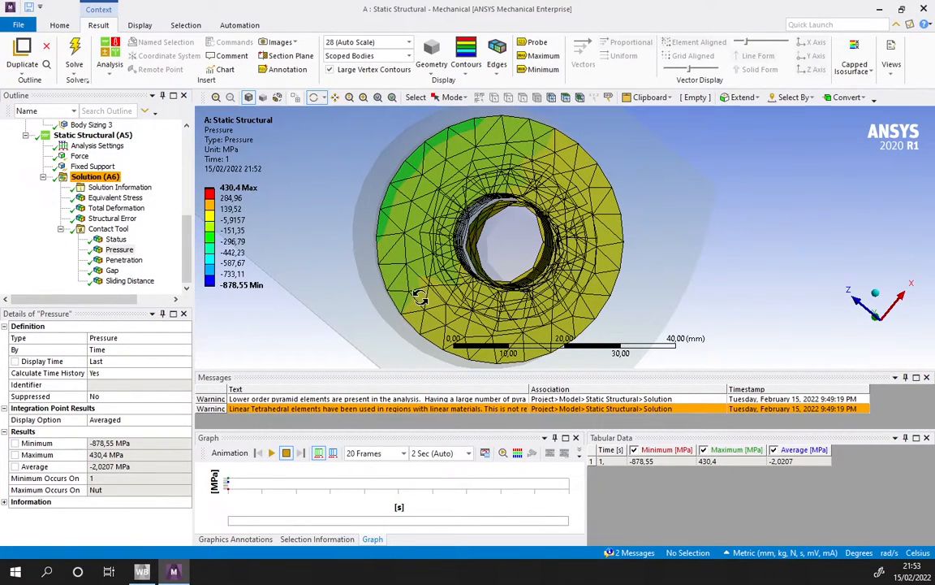
{"action": "scroll", "coordinate": [563, 175], "scroll_direction": "down", "scroll_amount": 5}
{"action": "left_click_drag", "start_coordinate": [601, 172], "coordinate": [536, 183]}
Display the contact Penetration result and examine its distribution along the ball shank and the nut contact area.
{"action": "left_click", "coordinate": [123, 260]}
{"action": "left_click", "coordinate": [248, 209]}
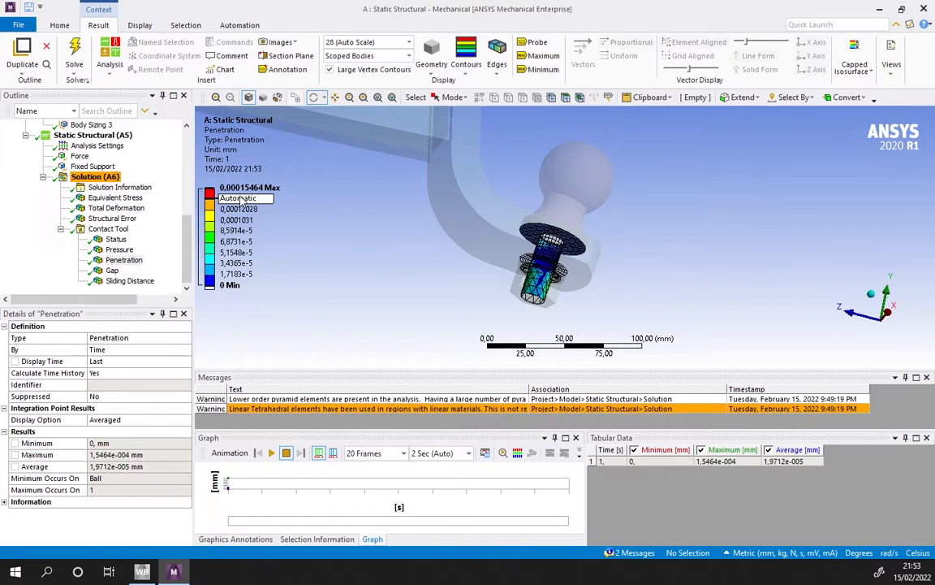
{"action": "scroll", "coordinate": [505, 283], "scroll_direction": "up", "scroll_amount": 6}
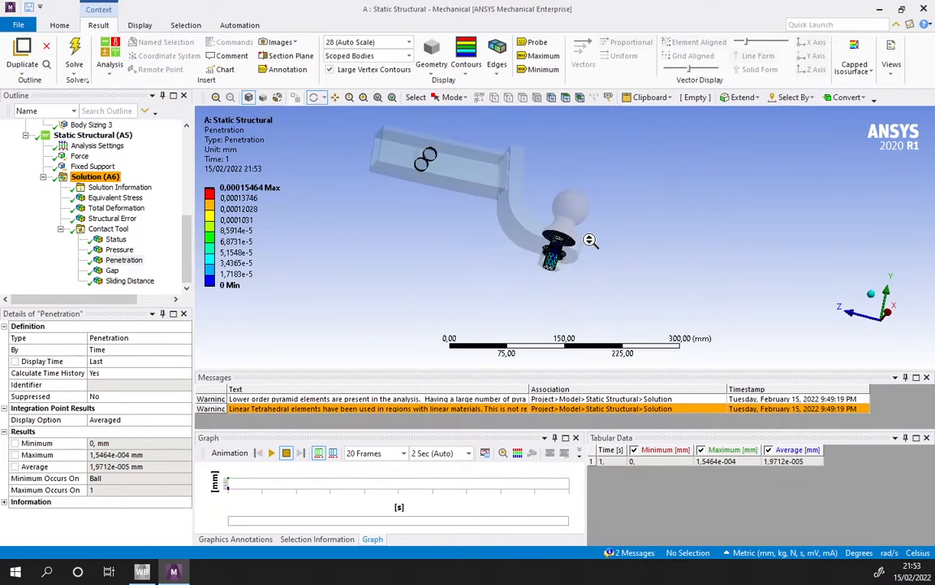
{"action": "left_click_drag", "start_coordinate": [572, 224], "coordinate": [542, 253]}
{"action": "scroll", "coordinate": [593, 297], "scroll_direction": "down", "scroll_amount": 4}
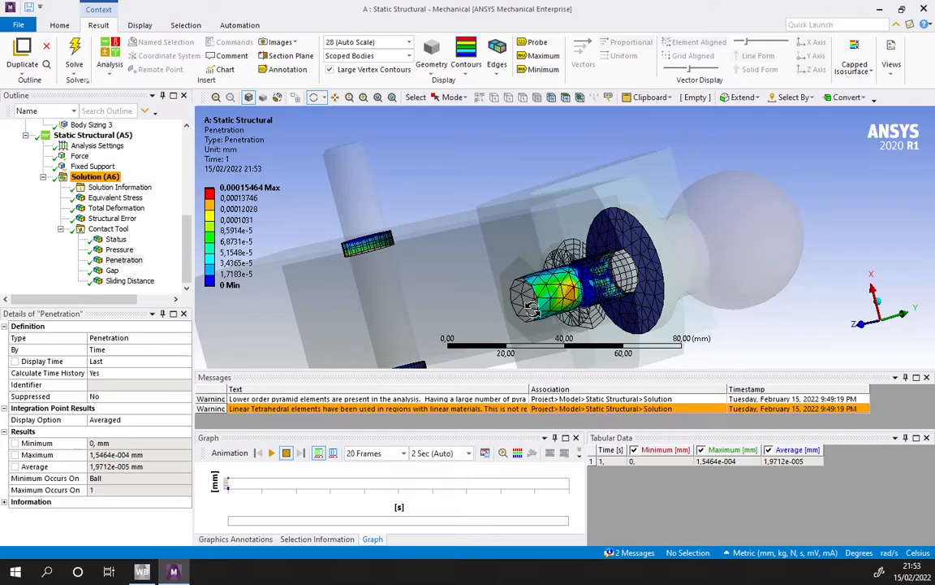
{"action": "middle_click_drag", "start_coordinate": [528, 283], "coordinate": [588, 254]}
{"action": "scroll", "coordinate": [541, 281], "scroll_direction": "up", "scroll_amount": 3}
{"action": "scroll", "coordinate": [509, 275], "scroll_direction": "down", "scroll_amount": 2}
{"action": "scroll", "coordinate": [568, 280], "scroll_direction": "up", "scroll_amount": 3}
{"action": "scroll", "coordinate": [588, 244], "scroll_direction": "up", "scroll_amount": 4}
{"action": "scroll", "coordinate": [546, 223], "scroll_direction": "down", "scroll_amount": 7}
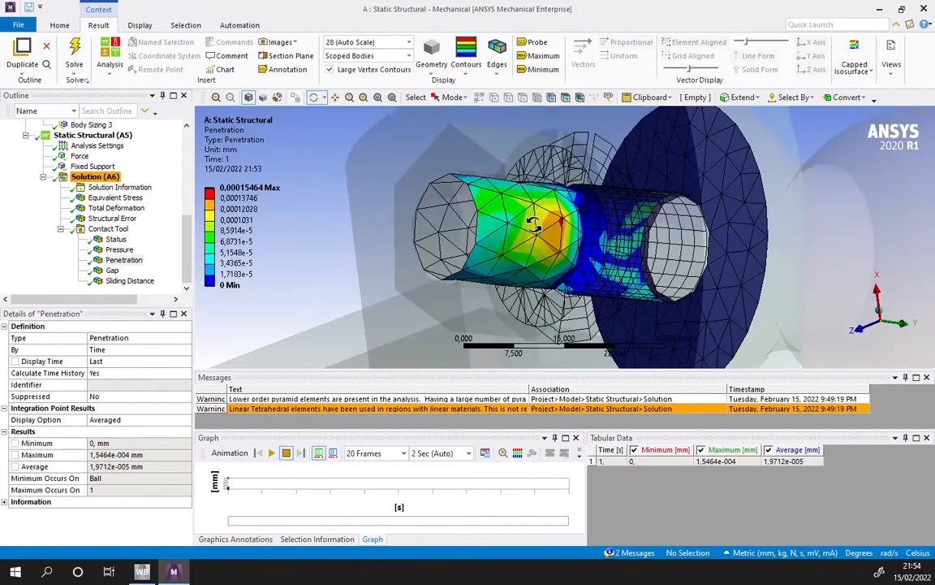
{"action": "middle_click_drag", "start_coordinate": [518, 231], "coordinate": [694, 262]}
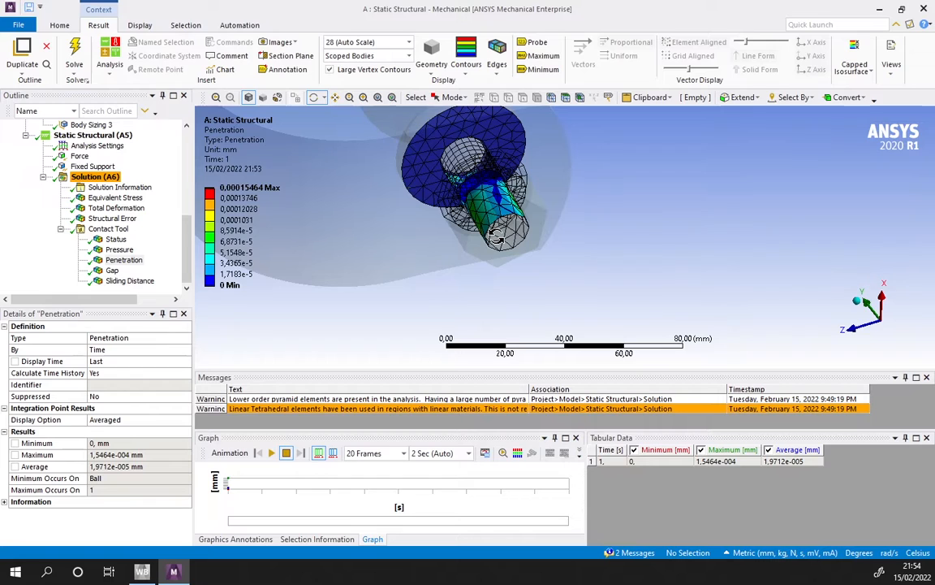
Inspect the contact penetration on the two hitch pin hole faces up close.
{"action": "scroll", "coordinate": [497, 236], "scroll_direction": "down", "scroll_amount": 3}
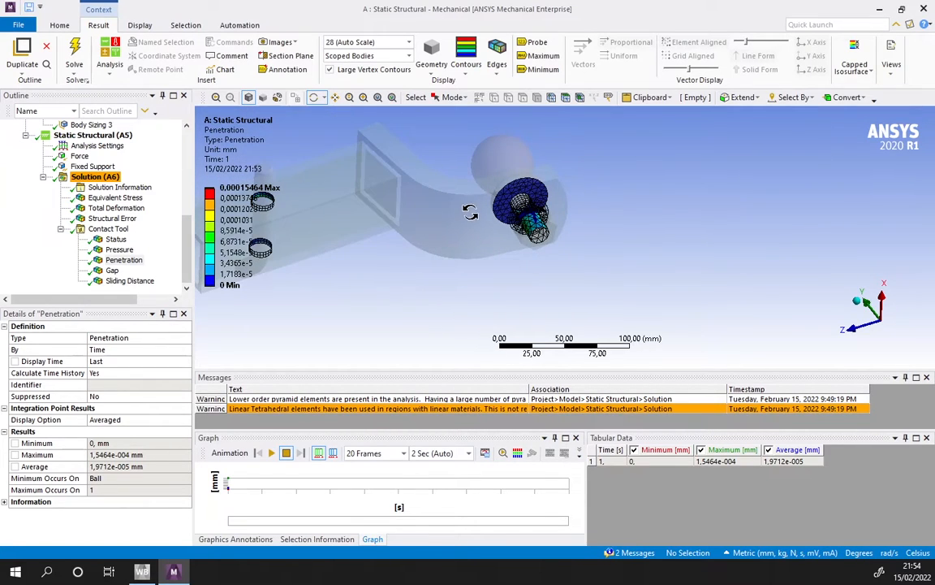
{"action": "middle_click_drag", "start_coordinate": [470, 212], "coordinate": [460, 136]}
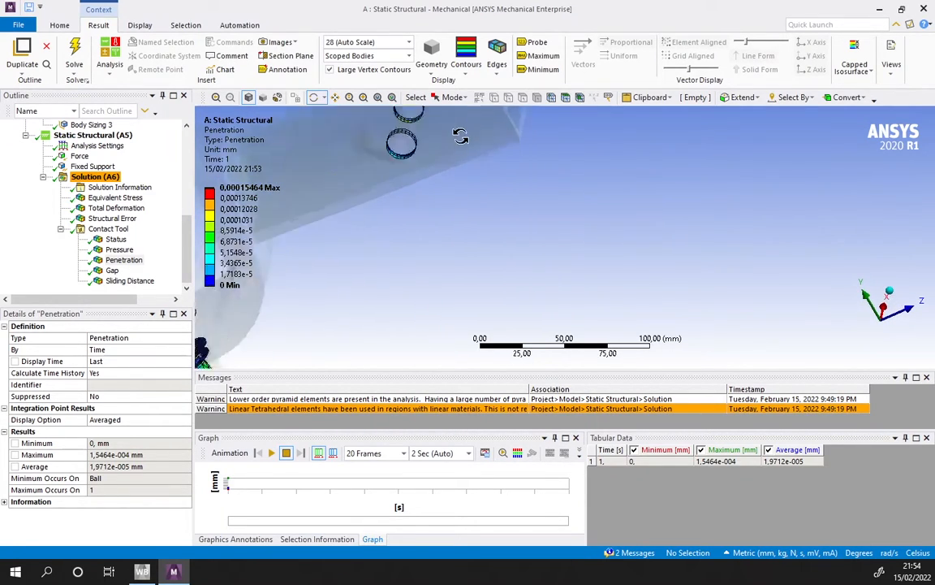
{"action": "middle_click_drag", "start_coordinate": [503, 184], "coordinate": [588, 299], "text": "ctrl"}
{"action": "scroll", "coordinate": [524, 246], "scroll_direction": "up", "scroll_amount": 3}
{"action": "middle_click_drag", "start_coordinate": [444, 227], "coordinate": [336, 248]}
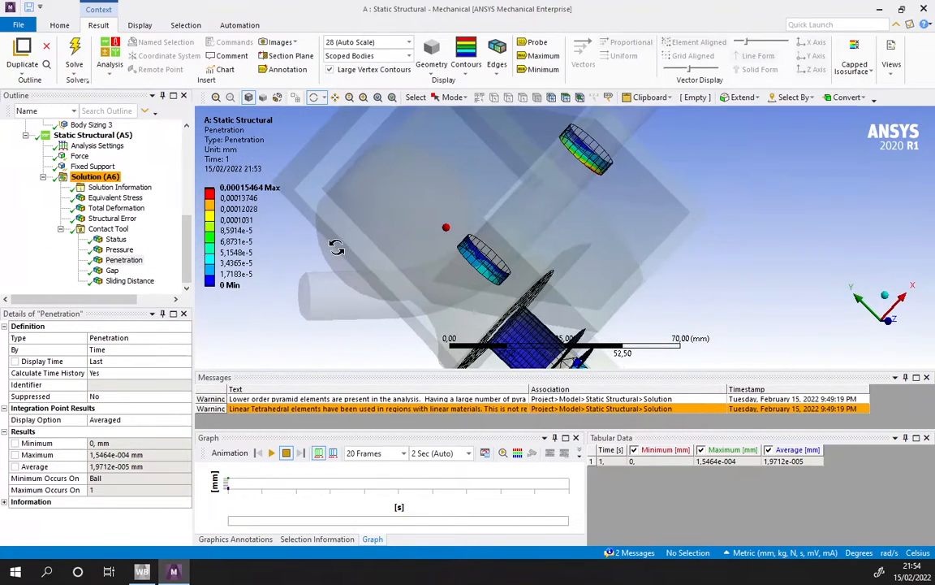
{"action": "middle_click_drag", "start_coordinate": [558, 185], "coordinate": [592, 281]}
{"action": "scroll", "coordinate": [665, 162], "scroll_direction": "up", "scroll_amount": 4}
{"action": "middle_click_drag", "start_coordinate": [672, 168], "coordinate": [546, 343], "text": "ctrl"}
{"action": "middle_click_drag", "start_coordinate": [545, 343], "coordinate": [538, 322]}
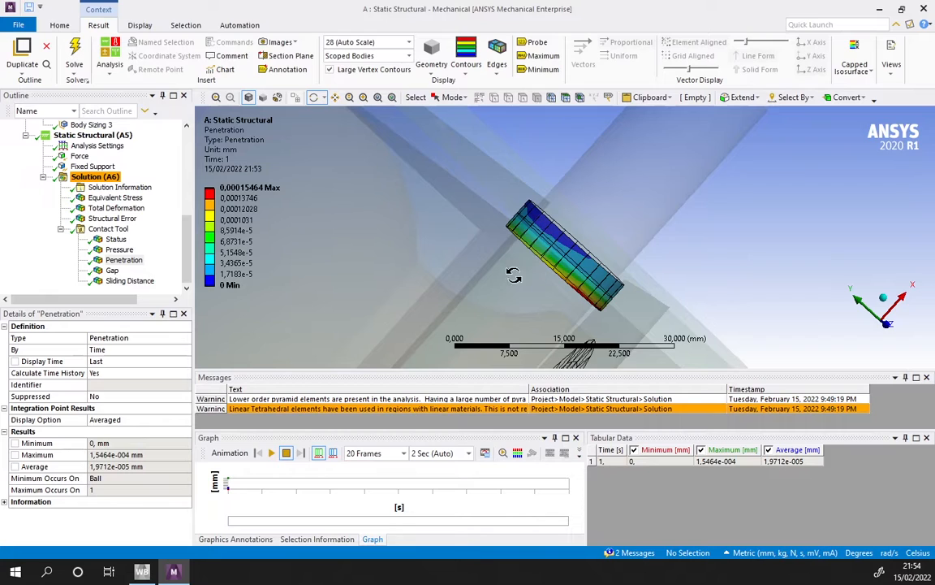
Display the contact Gap result for the whole assembly and examine it at the hitch pin holes and the ball shank.
{"action": "key", "text": "F7"}
{"action": "left_click", "coordinate": [114, 270]}
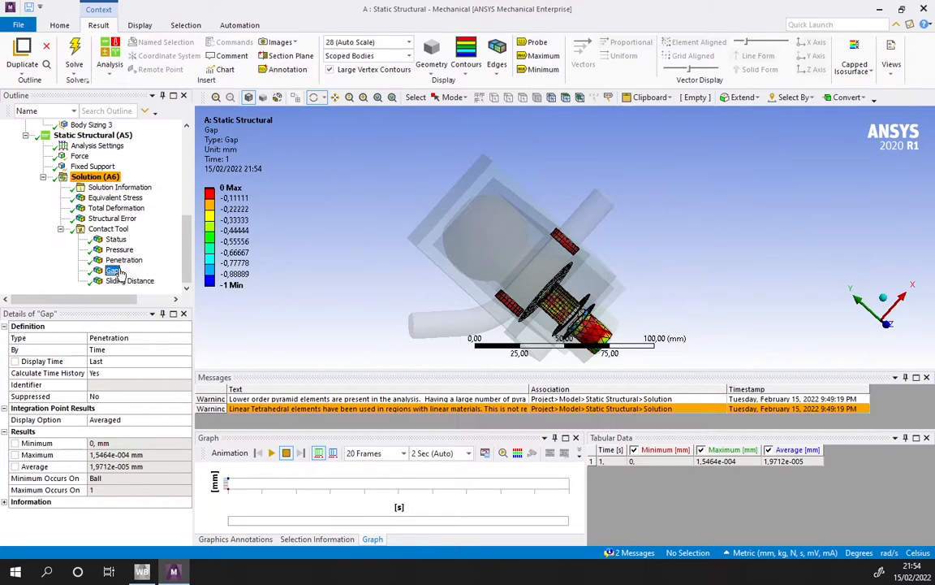
{"action": "left_click_drag", "start_coordinate": [633, 290], "coordinate": [652, 285]}
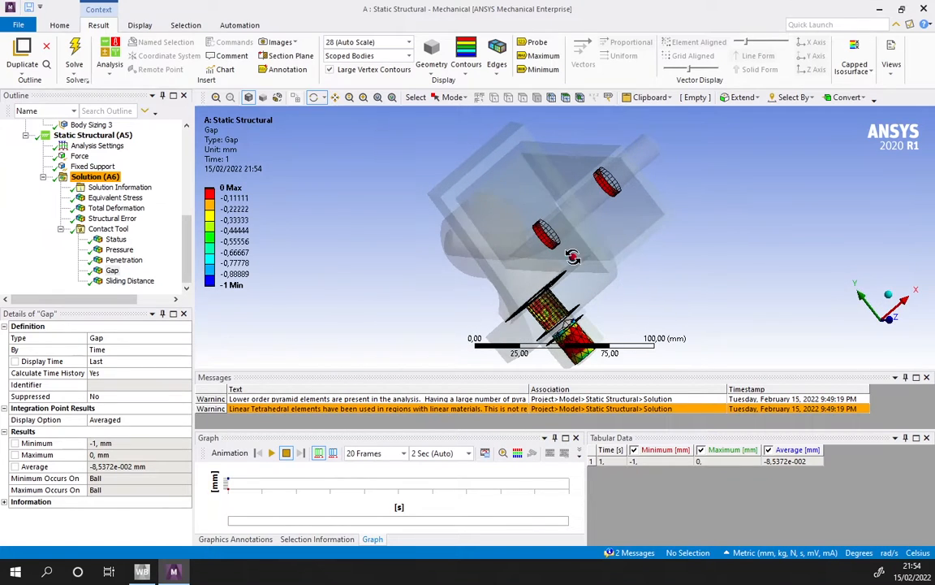
{"action": "left_click_drag", "start_coordinate": [572, 256], "coordinate": [443, 215]}
{"action": "scroll", "coordinate": [363, 216], "scroll_direction": "up", "scroll_amount": 3}
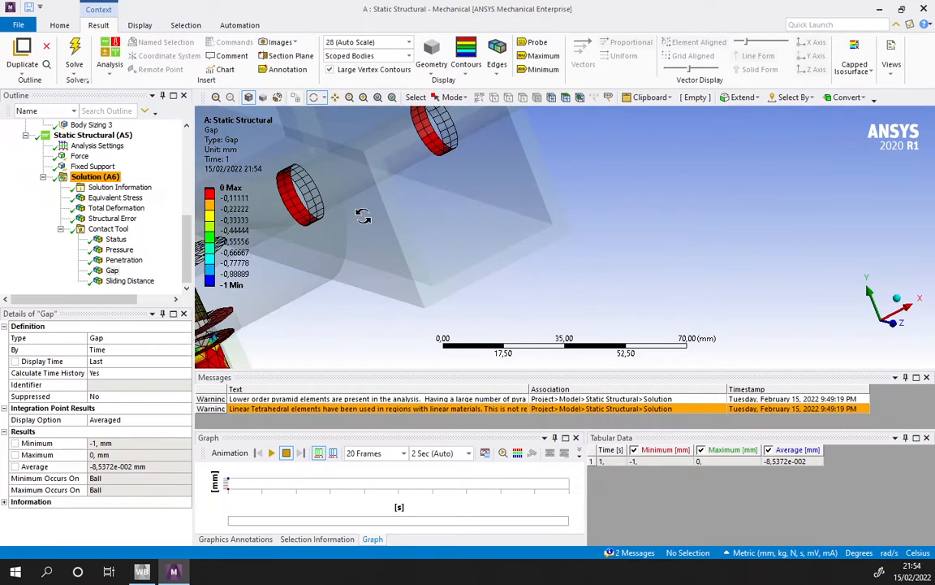
{"action": "middle_click_drag", "start_coordinate": [363, 216], "coordinate": [592, 280], "text": "ctrl"}
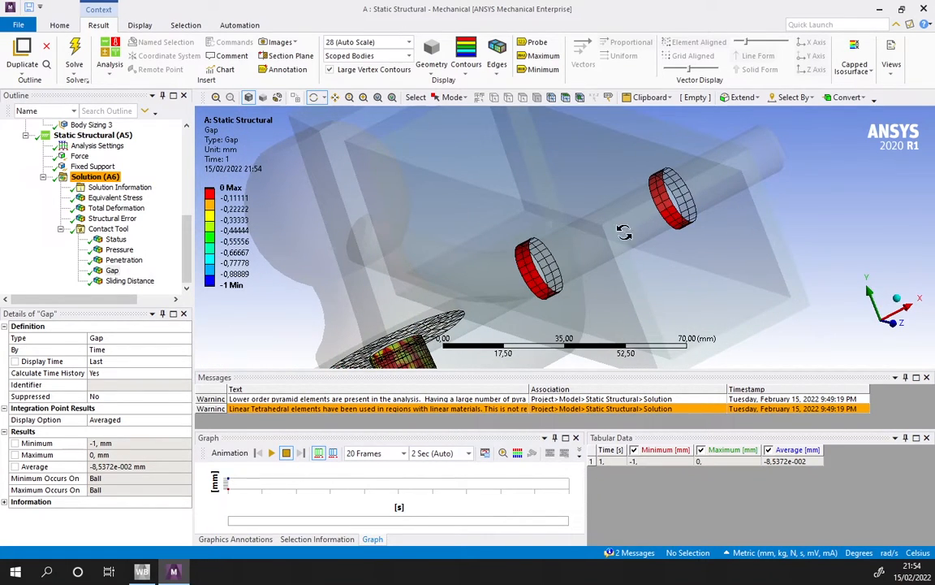
{"action": "scroll", "coordinate": [476, 254], "scroll_direction": "down", "scroll_amount": 3}
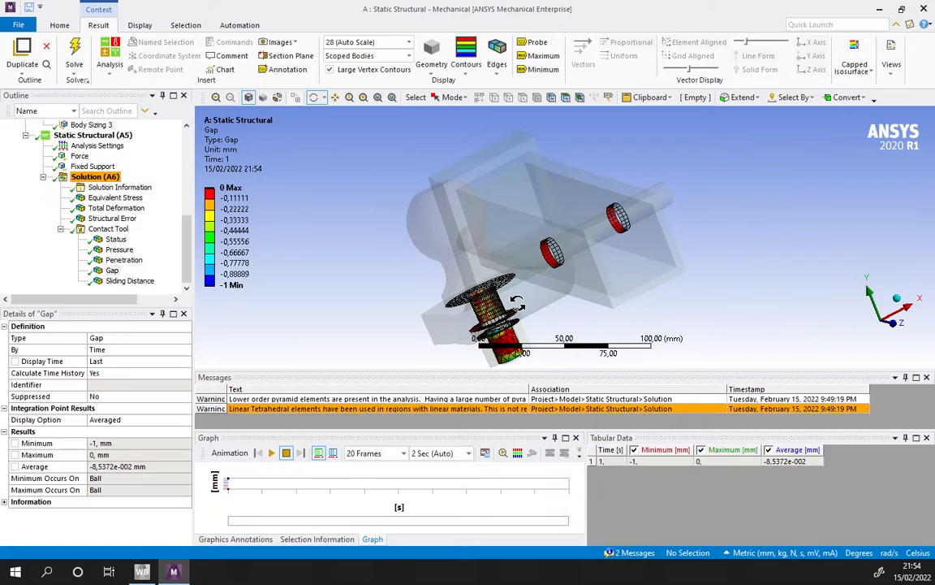
{"action": "left_click_drag", "start_coordinate": [517, 303], "coordinate": [568, 211]}
Display the Sliding Distance result and examine it on the ball shank and the flange contact face beneath the ball.
{"action": "left_click", "coordinate": [129, 281]}
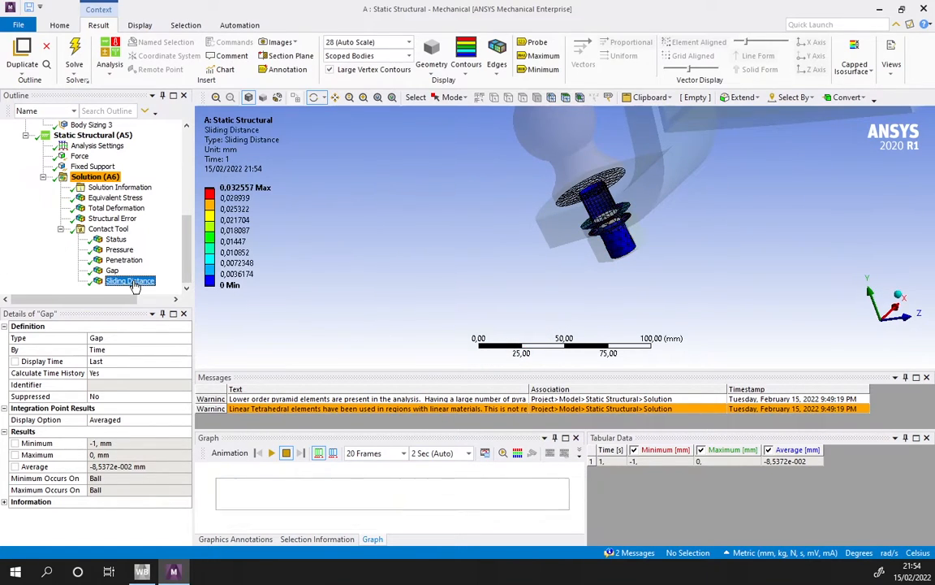
{"action": "scroll", "coordinate": [676, 186], "scroll_direction": "down", "scroll_amount": 5}
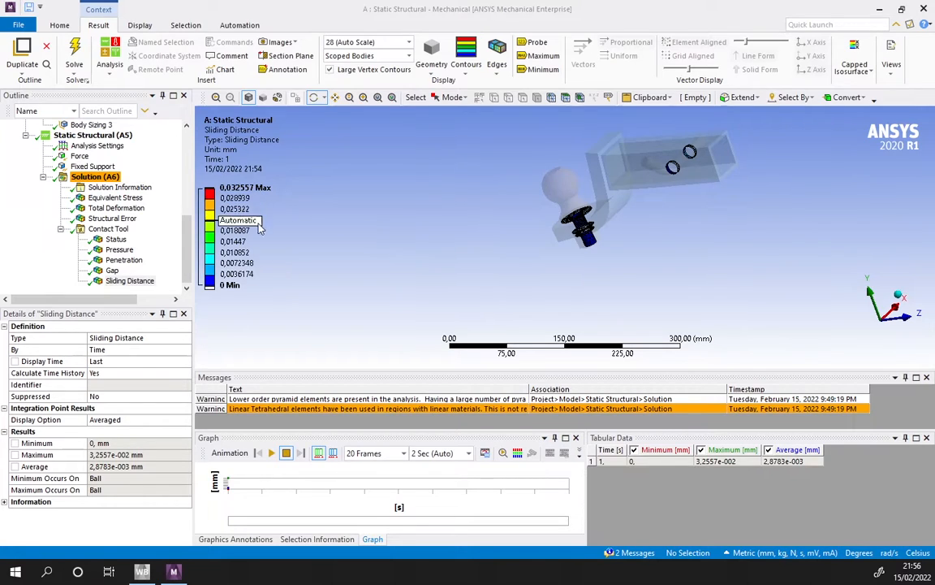
{"action": "scroll", "coordinate": [568, 219], "scroll_direction": "up", "scroll_amount": 5}
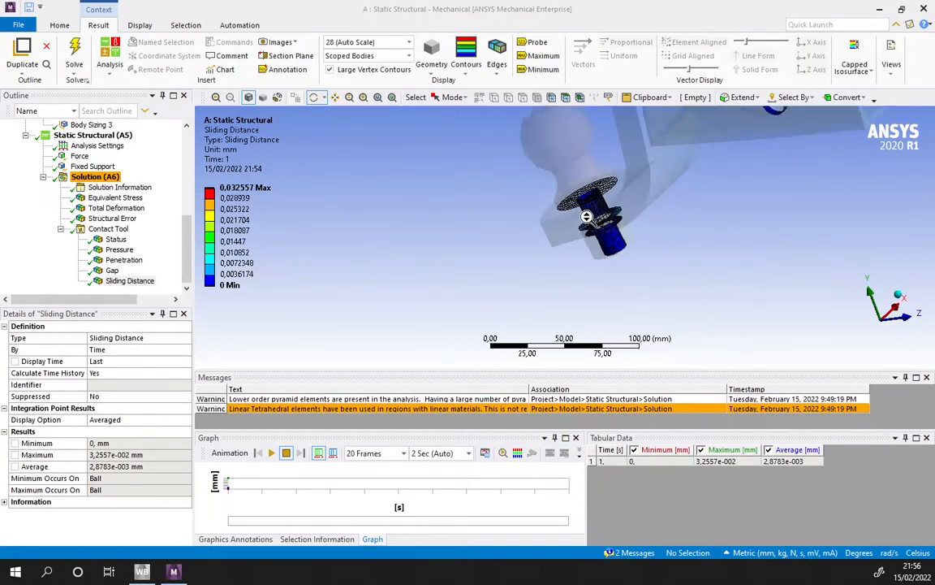
{"action": "scroll", "coordinate": [568, 213], "scroll_direction": "up", "scroll_amount": 2}
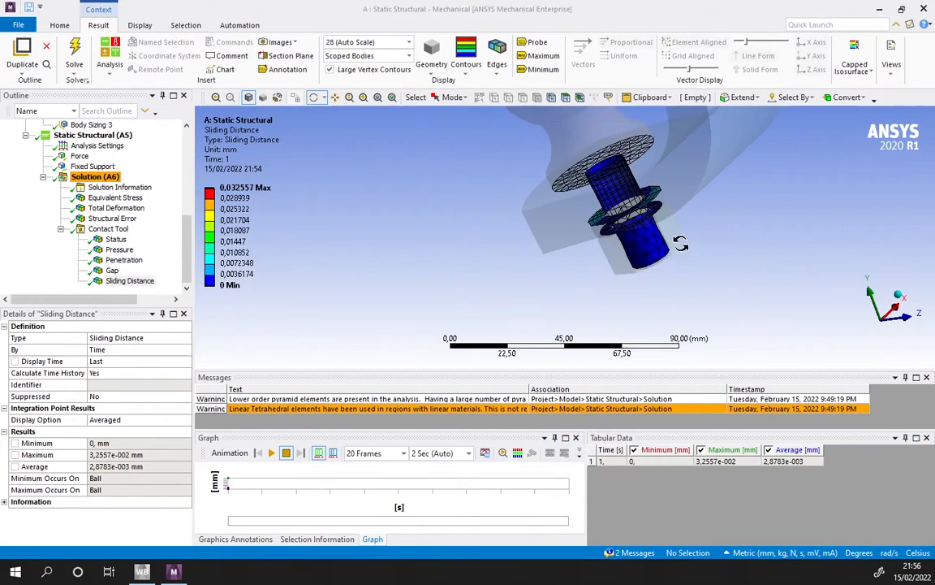
{"action": "middle_click_drag", "start_coordinate": [671, 241], "coordinate": [687, 205]}
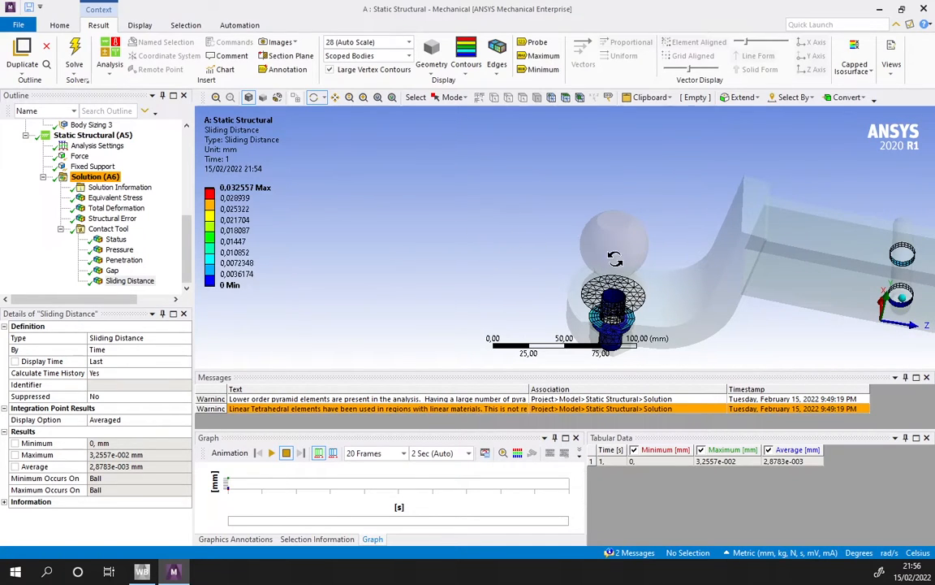
{"action": "mouse_move", "coordinate": [615, 258]}
{"action": "middle_mouse_down"}
{"action": "mouse_move", "coordinate": [641, 223]}
{"action": "mouse_move", "coordinate": [665, 250]}
{"action": "mouse_move", "coordinate": [624, 259]}
{"action": "middle_mouse_up"}
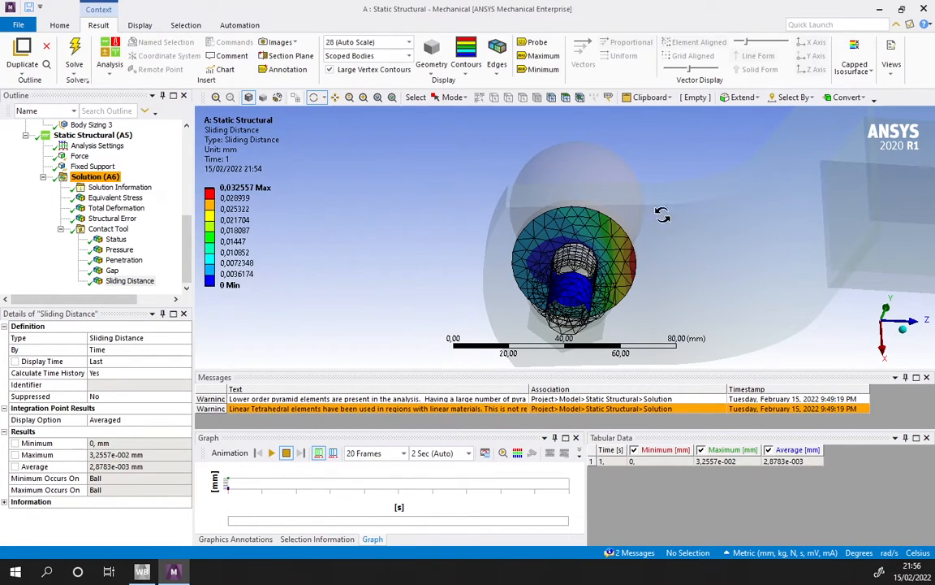
Return to the contact Gap result and examine it on the ball flange face and the shank inside the nut.
{"action": "left_click", "coordinate": [111, 269]}
{"action": "scroll", "coordinate": [622, 215], "scroll_direction": "down", "scroll_amount": 2}
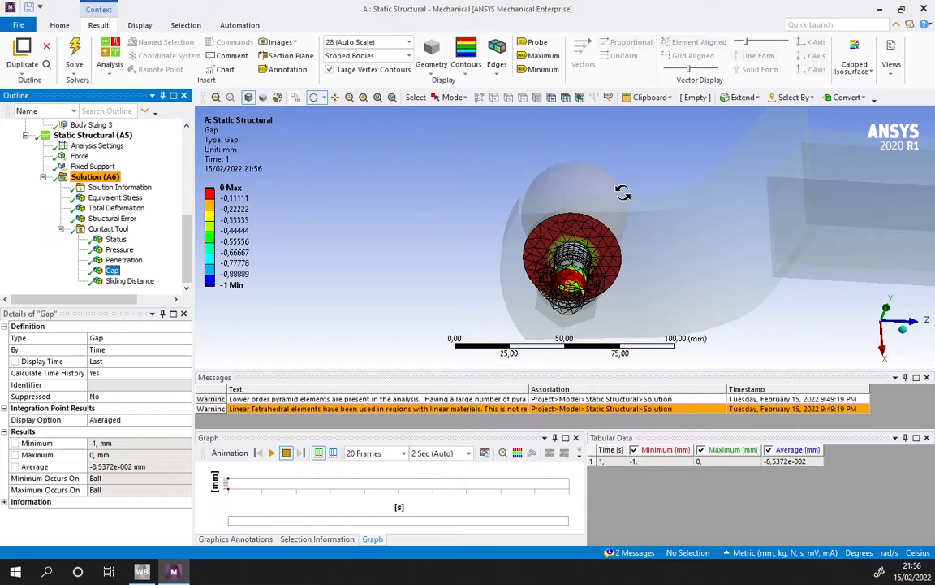
{"action": "left_click_drag", "start_coordinate": [518, 205], "coordinate": [513, 250]}
{"action": "scroll", "coordinate": [616, 253], "scroll_direction": "down", "scroll_amount": 2}
{"action": "scroll", "coordinate": [594, 254], "scroll_direction": "up", "scroll_amount": 3}
{"action": "middle_click_drag", "start_coordinate": [620, 255], "coordinate": [478, 198], "text": "ctrl"}
{"action": "left_click_drag", "start_coordinate": [479, 197], "coordinate": [409, 259]}
{"action": "scroll", "coordinate": [409, 258], "scroll_direction": "up", "scroll_amount": 8}
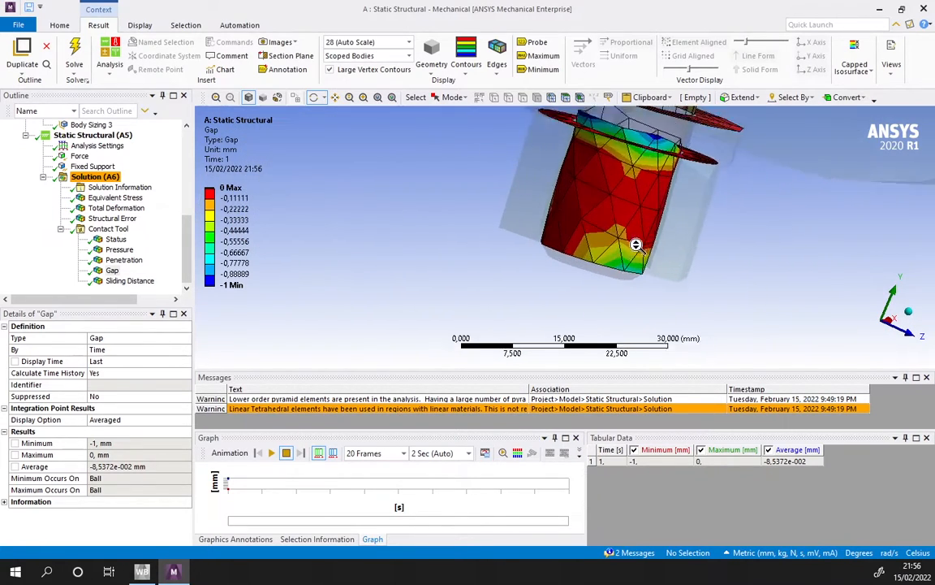
Inspect the gap distribution around the shank's nut contact area from several directions.
{"action": "scroll", "coordinate": [536, 211], "scroll_direction": "down", "scroll_amount": 5}
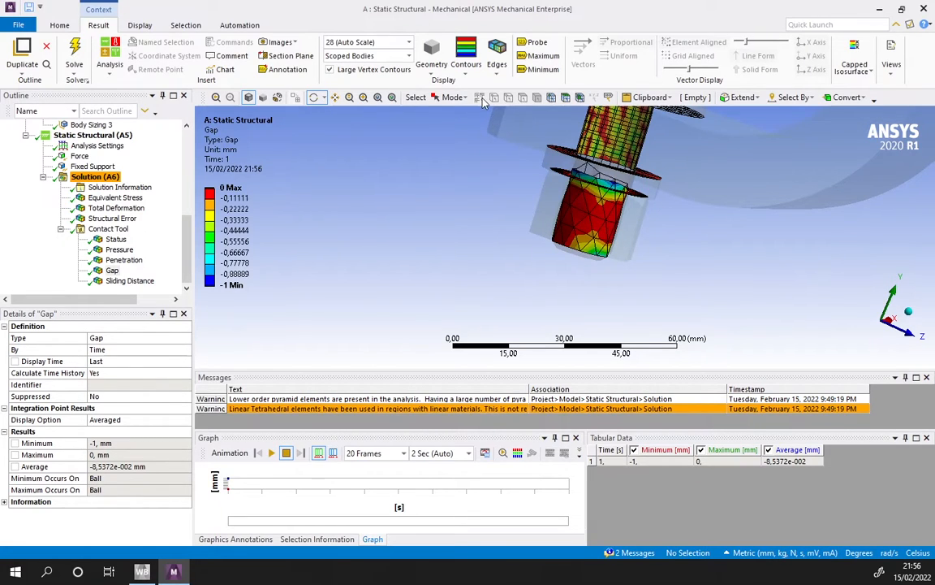
{"action": "scroll", "coordinate": [609, 244], "scroll_direction": "up", "scroll_amount": 3}
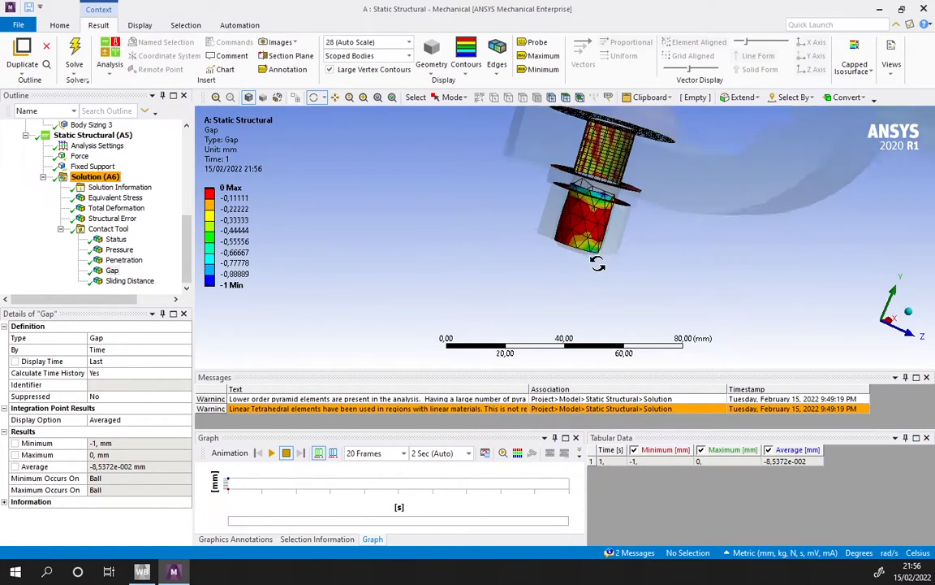
{"action": "left_click_drag", "start_coordinate": [617, 251], "coordinate": [543, 228]}
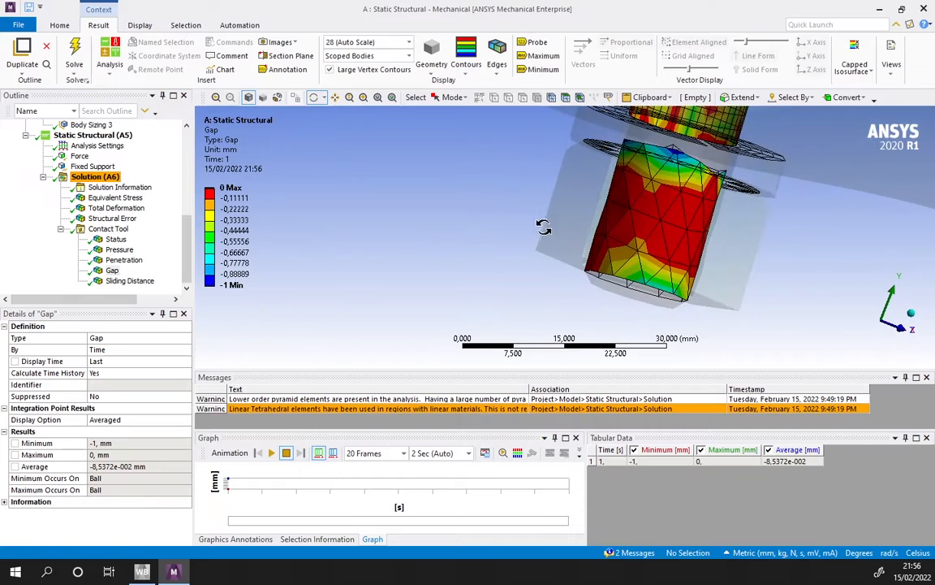
{"action": "left_click_drag", "start_coordinate": [634, 276], "coordinate": [699, 261]}
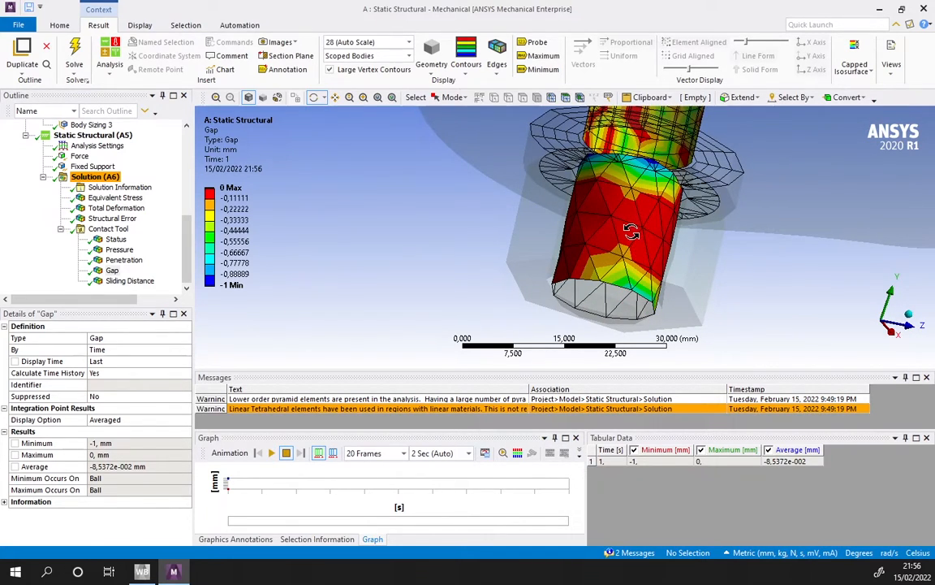
{"action": "left_click_drag", "start_coordinate": [557, 217], "coordinate": [666, 241]}
{"action": "left_click_drag", "start_coordinate": [575, 245], "coordinate": [542, 148]}
{"action": "left_click_drag", "start_coordinate": [586, 176], "coordinate": [564, 172]}
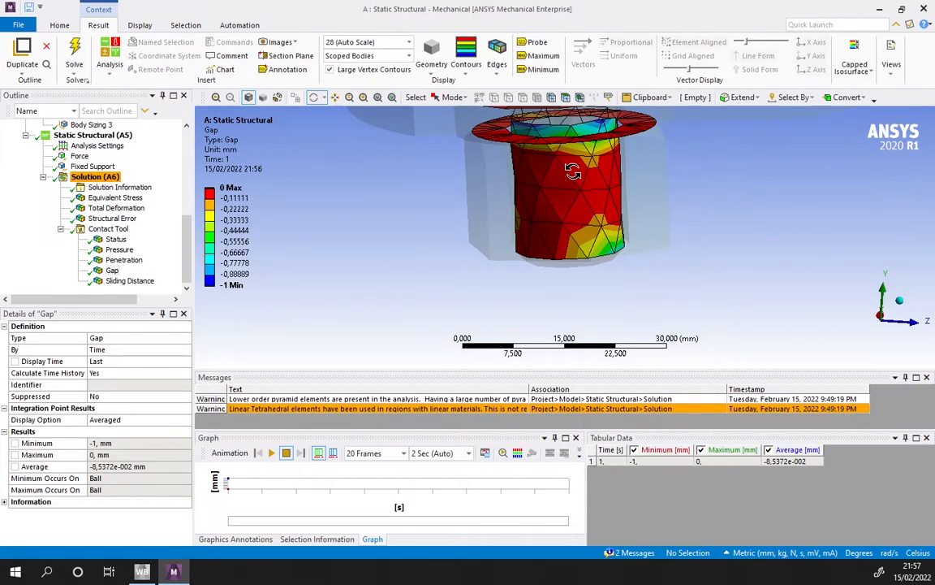
Review the contact Pressure result briefly, then display Penetration and inspect the shank, washer and nut contact faces up close.
{"action": "left_click", "coordinate": [114, 253]}
{"action": "scroll", "coordinate": [508, 161], "scroll_direction": "down", "scroll_amount": 2}
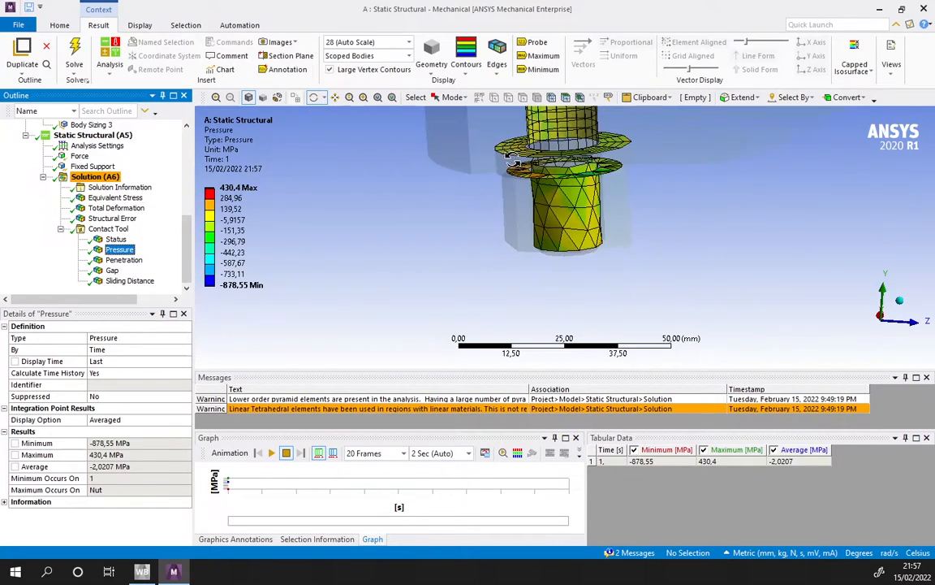
{"action": "left_click", "coordinate": [128, 262]}
{"action": "left_click_drag", "start_coordinate": [519, 176], "coordinate": [658, 286]}
{"action": "middle_click_drag", "start_coordinate": [498, 237], "coordinate": [557, 256], "text": "ctrl"}
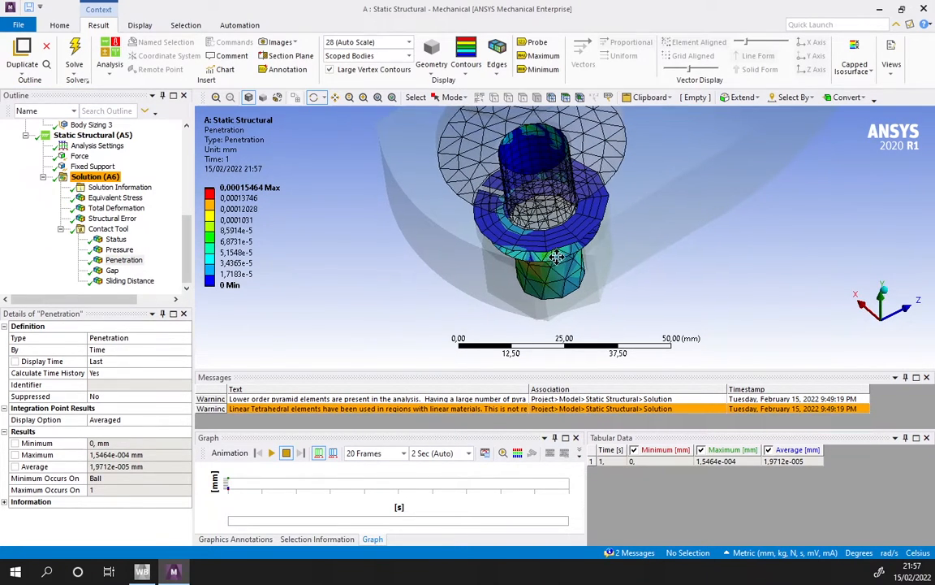
{"action": "scroll", "coordinate": [557, 256], "scroll_direction": "up", "scroll_amount": 5}
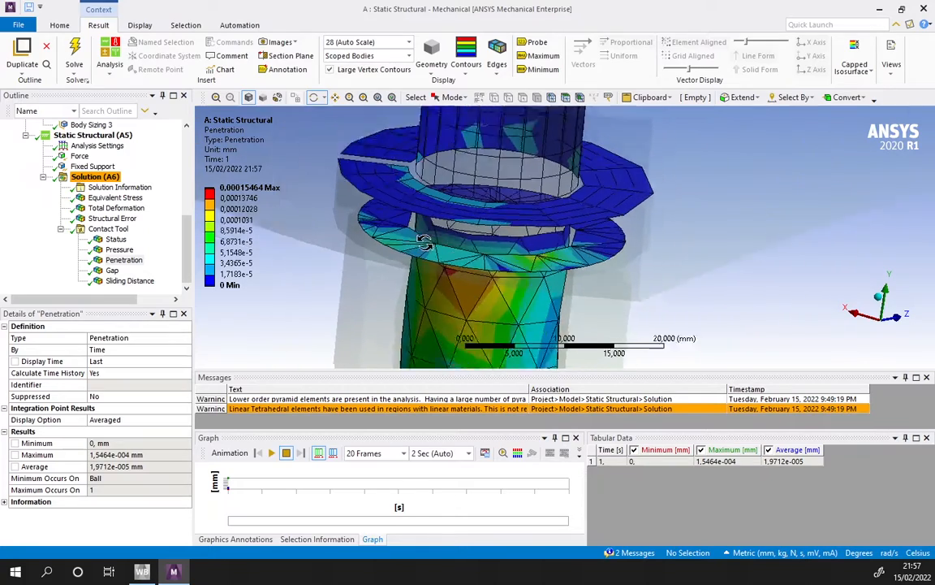
{"action": "scroll", "coordinate": [426, 245], "scroll_direction": "down", "scroll_amount": 2}
{"action": "middle_click_drag", "start_coordinate": [454, 266], "coordinate": [571, 232], "text": "ctrl"}
{"action": "scroll", "coordinate": [572, 230], "scroll_direction": "up", "scroll_amount": 3}
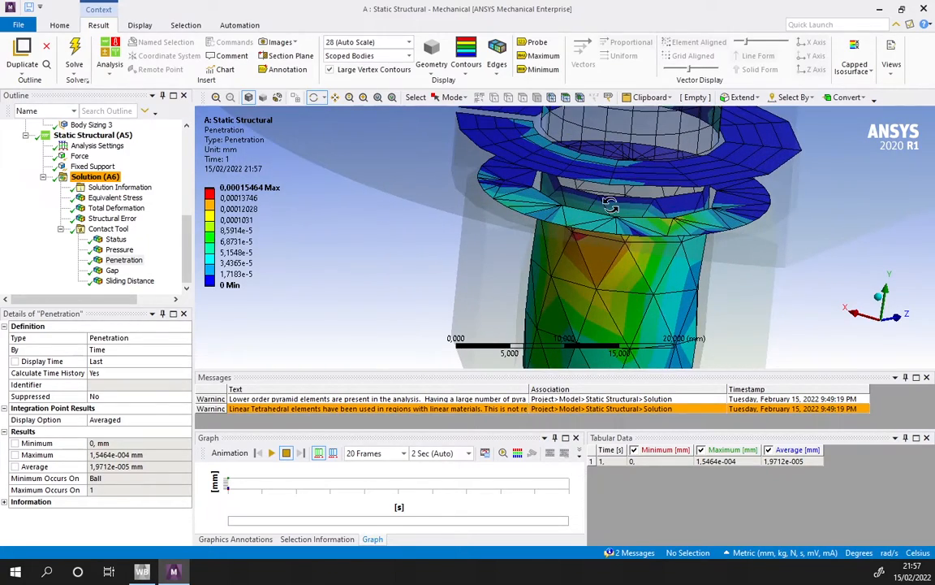
{"action": "left_click_drag", "start_coordinate": [497, 250], "coordinate": [524, 271]}
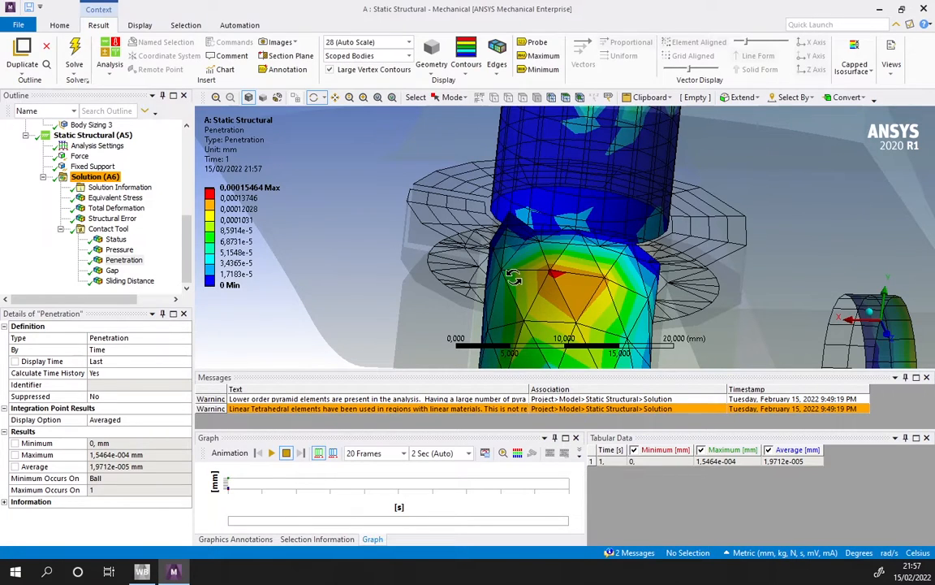
Display the Equivalent Stress result and examine it on the nut, the ball and the curved bracket of the tow bar.
{"action": "scroll", "coordinate": [503, 272], "scroll_direction": "down", "scroll_amount": 5}
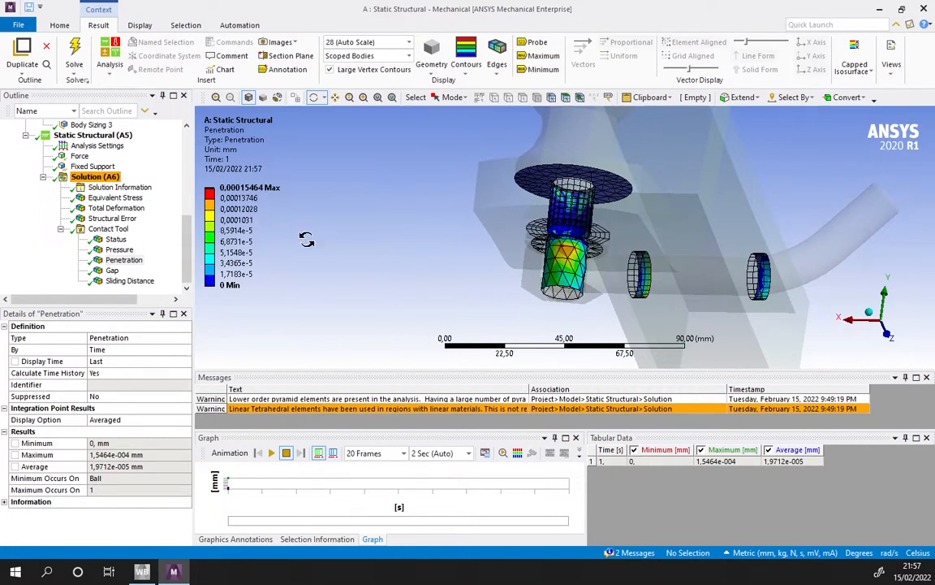
{"action": "left_click", "coordinate": [120, 198]}
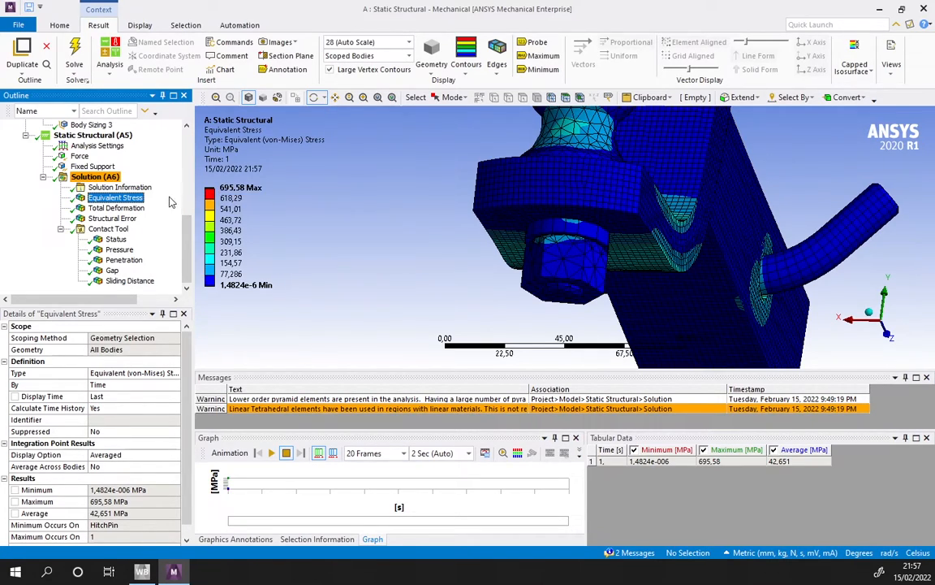
{"action": "mouse_move", "coordinate": [567, 246]}
{"action": "middle_mouse_down"}
{"action": "mouse_move", "coordinate": [571, 255]}
{"action": "mouse_move", "coordinate": [552, 250]}
{"action": "middle_mouse_up"}
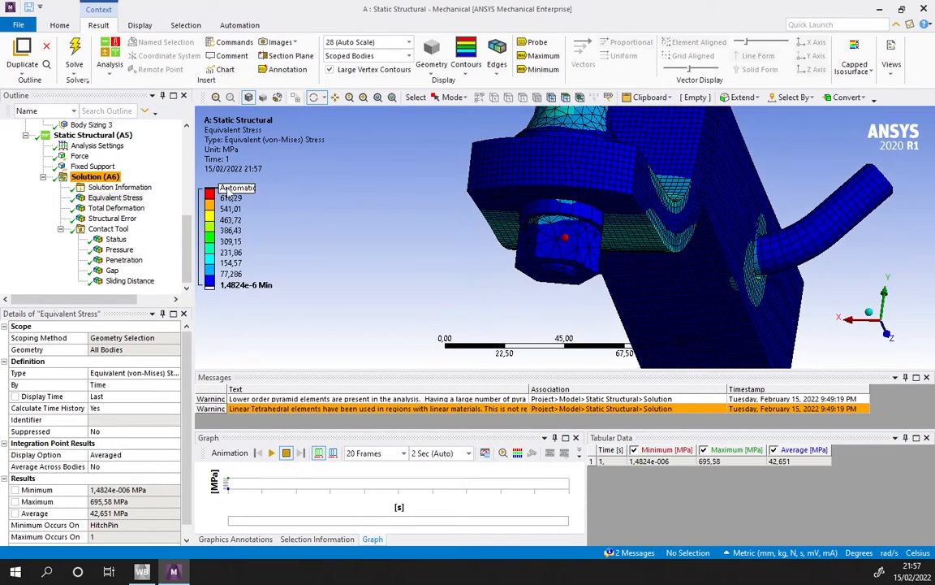
{"action": "middle_click_drag", "start_coordinate": [558, 208], "coordinate": [514, 226]}
{"action": "left_click_drag", "start_coordinate": [529, 206], "coordinate": [572, 234]}
{"action": "left_click_drag", "start_coordinate": [427, 251], "coordinate": [540, 200]}
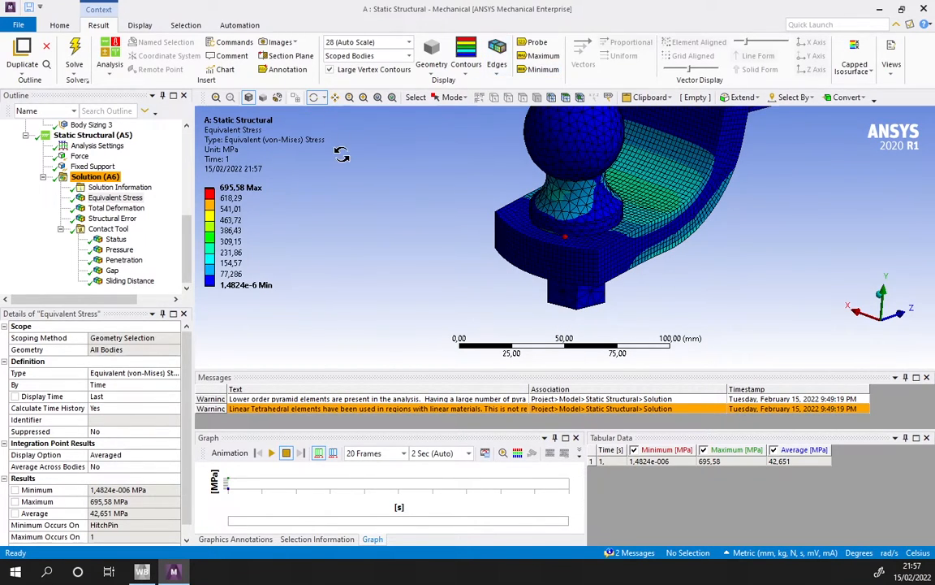
{"action": "left_click_drag", "start_coordinate": [341, 154], "coordinate": [475, 119]}
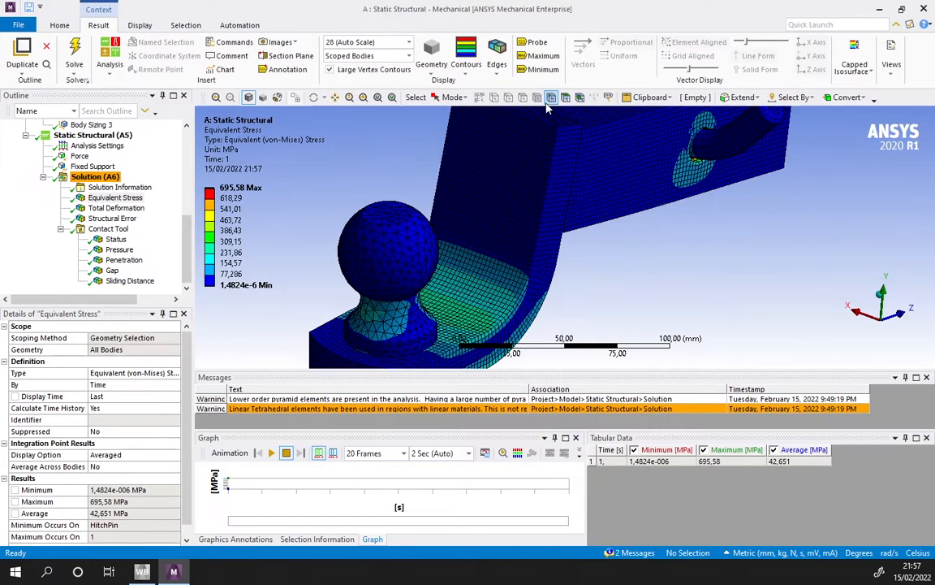
{"action": "left_click_drag", "start_coordinate": [475, 209], "coordinate": [626, 177]}
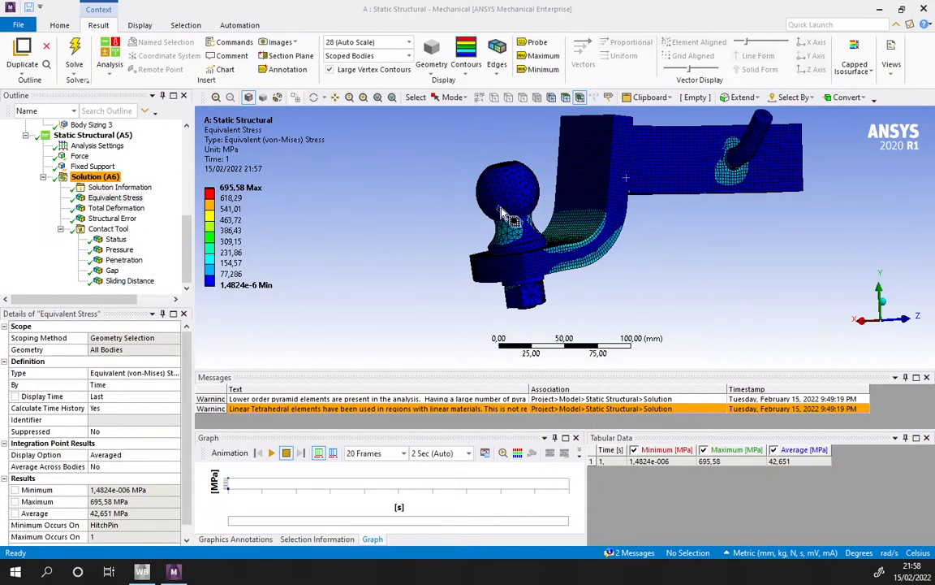
Inspect the equivalent stress up close at the ball's neck and the flange seat on the bracket.
{"action": "left_click_drag", "start_coordinate": [491, 215], "coordinate": [518, 233]}
{"action": "scroll", "coordinate": [487, 236], "scroll_direction": "up", "scroll_amount": 6}
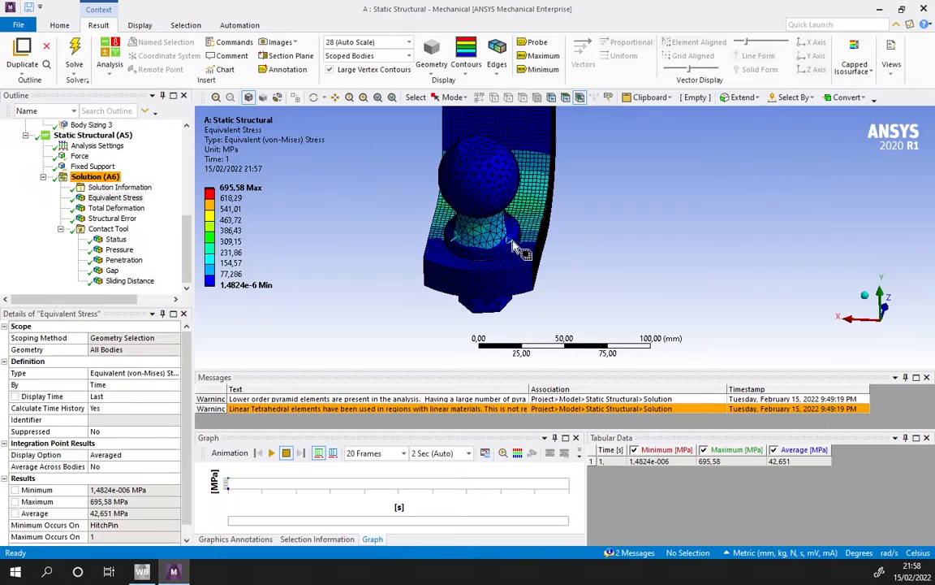
{"action": "scroll", "coordinate": [491, 246], "scroll_direction": "up", "scroll_amount": 3}
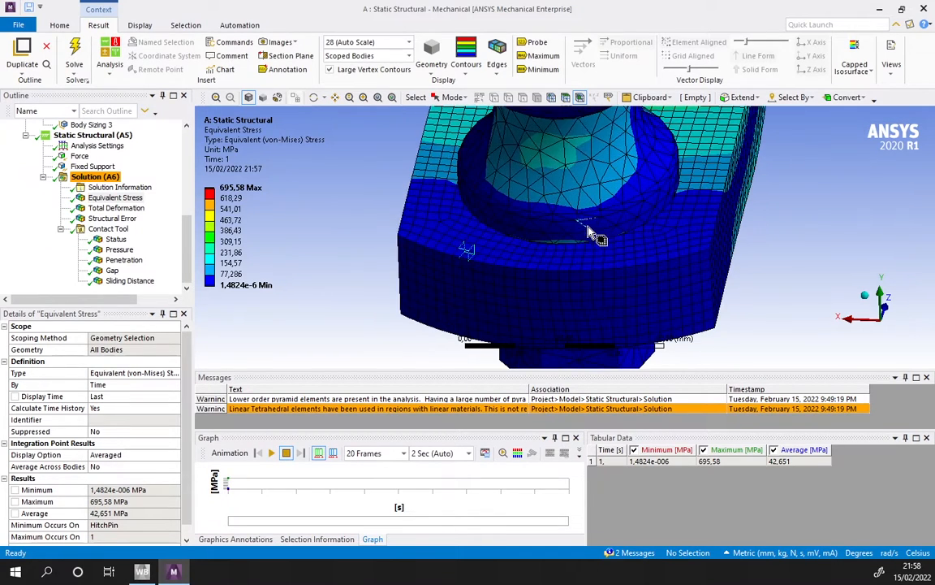
{"action": "middle_click_drag", "start_coordinate": [536, 245], "coordinate": [586, 236]}
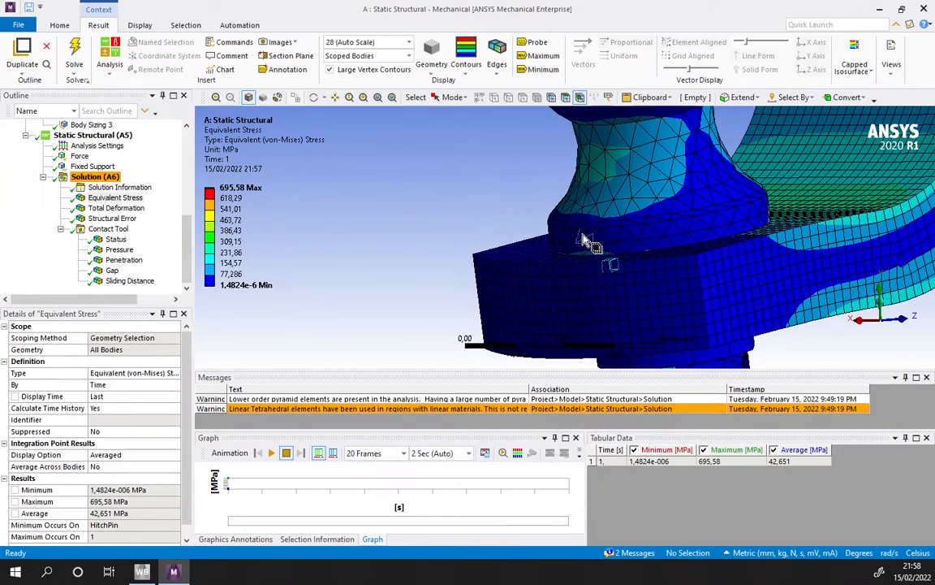
{"action": "scroll", "coordinate": [513, 232], "scroll_direction": "down", "scroll_amount": 3}
Display the contact Pressure result and examine it on the washer and nut contact faces around the shank.
{"action": "left_click", "coordinate": [118, 251]}
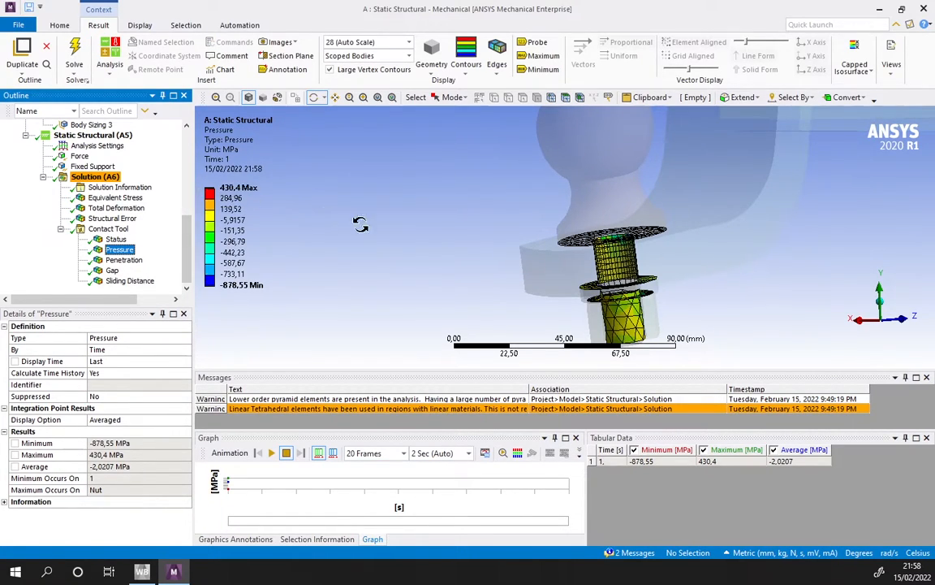
{"action": "middle_click_drag", "start_coordinate": [532, 263], "coordinate": [578, 202]}
{"action": "scroll", "coordinate": [629, 272], "scroll_direction": "up", "scroll_amount": 3}
{"action": "scroll", "coordinate": [578, 202], "scroll_direction": "up", "scroll_amount": 3}
{"action": "middle_click_drag", "start_coordinate": [642, 195], "coordinate": [665, 201]}
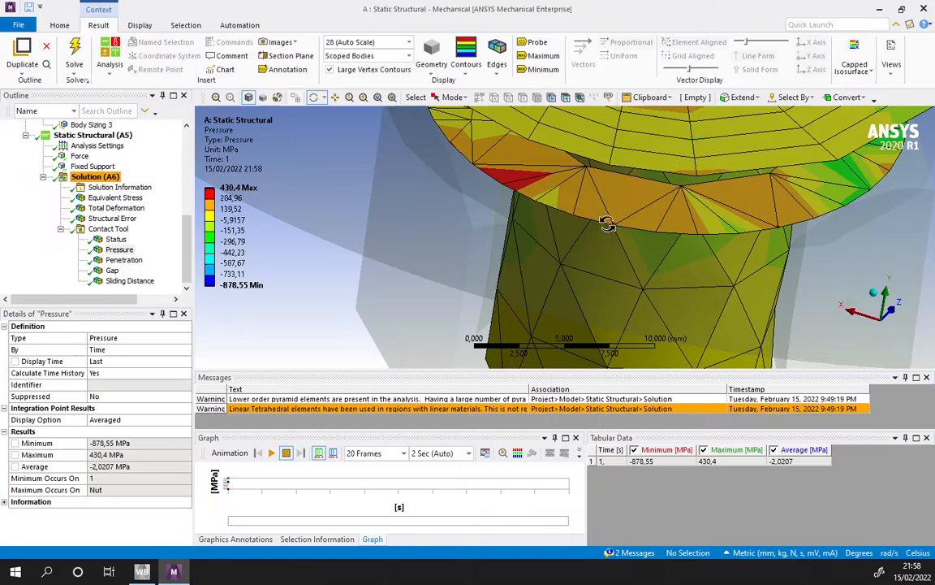
{"action": "scroll", "coordinate": [501, 196], "scroll_direction": "down", "scroll_amount": 2}
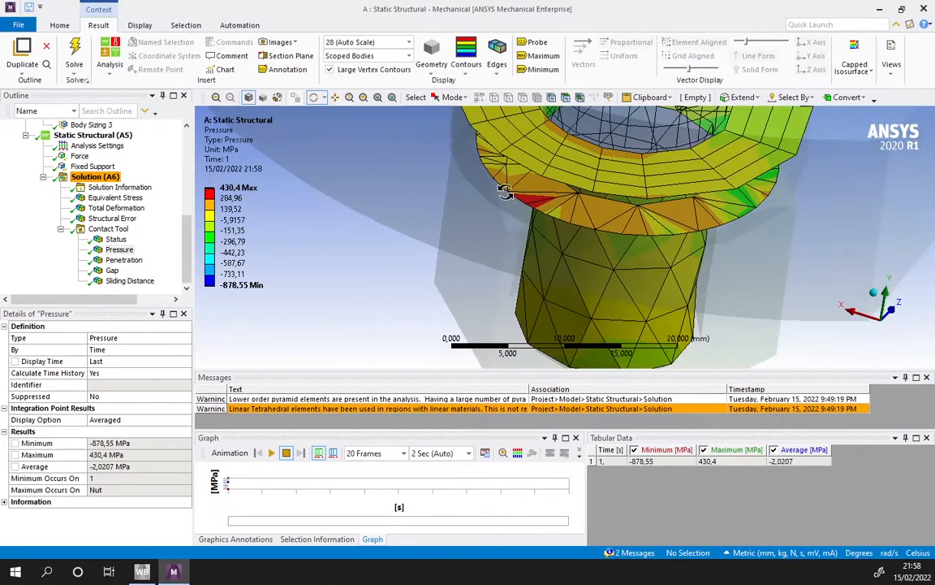
{"action": "scroll", "coordinate": [622, 233], "scroll_direction": "down", "scroll_amount": 2}
{"action": "middle_click_drag", "start_coordinate": [622, 233], "coordinate": [560, 207]}
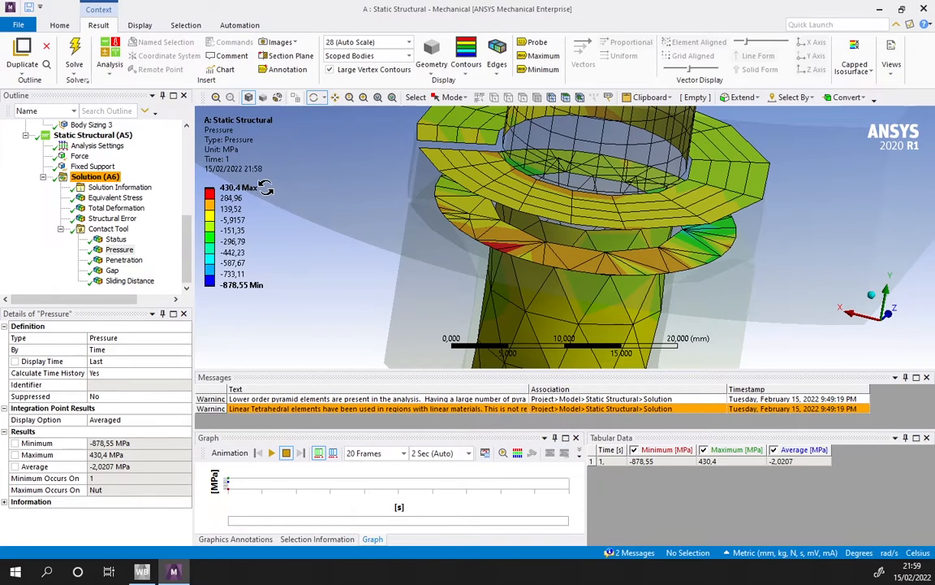
List the geometry bodies, open the Structural Steel data among the model's materials, and check its Compressive Yield Strength.
{"action": "scroll", "coordinate": [71, 172], "scroll_direction": "up", "scroll_amount": 6}
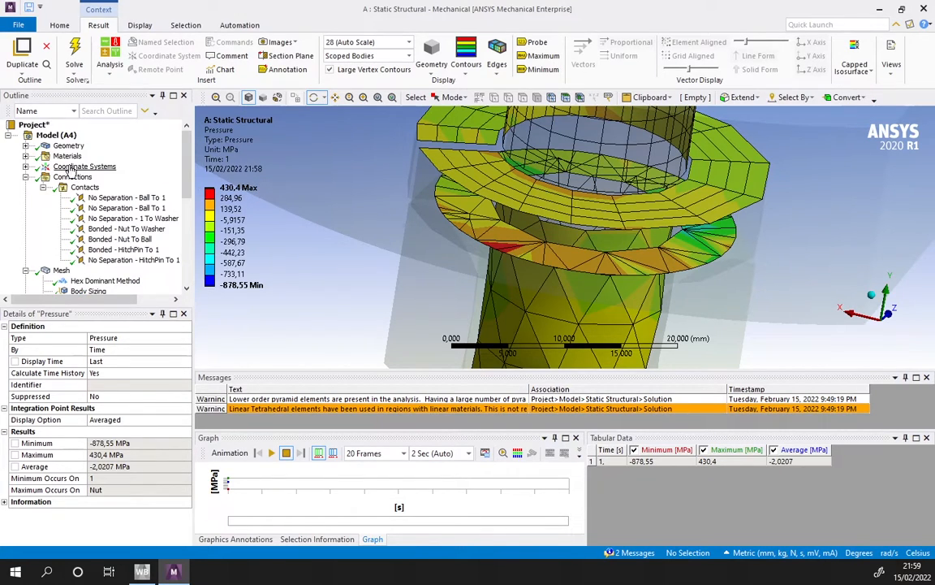
{"action": "left_click", "coordinate": [25, 146]}
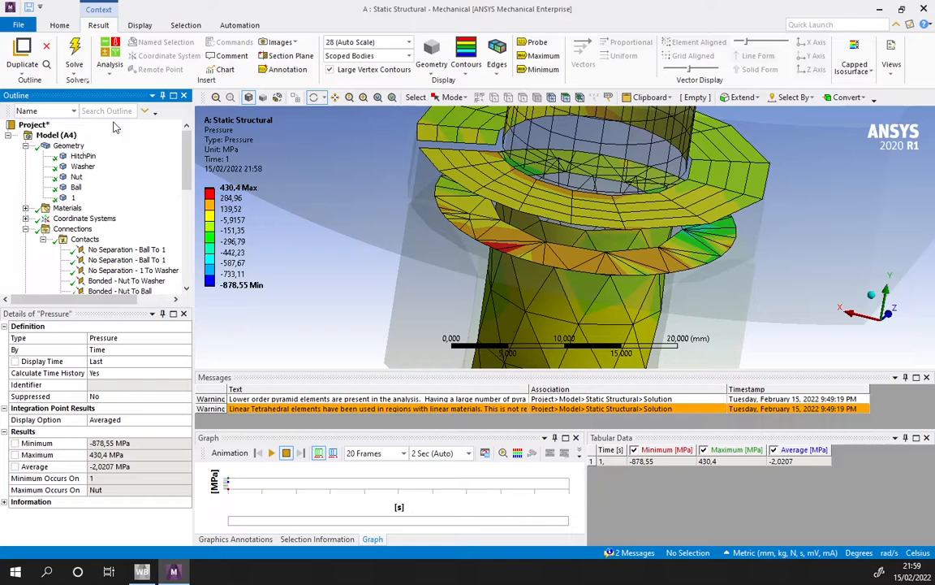
{"action": "left_click", "coordinate": [67, 207]}
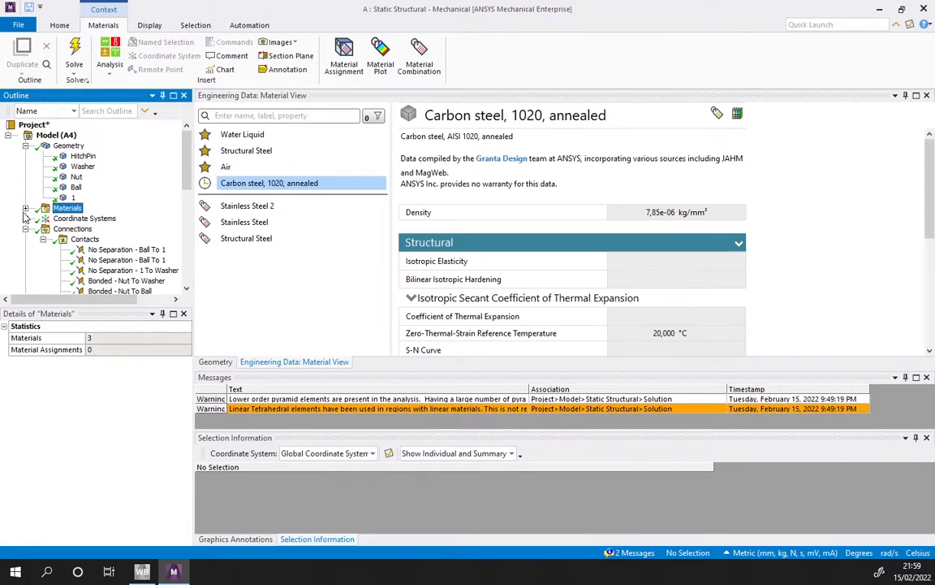
{"action": "left_click", "coordinate": [238, 243]}
{"action": "scroll", "coordinate": [609, 216], "scroll_direction": "down", "scroll_amount": 5}
{"action": "scroll", "coordinate": [609, 216], "scroll_direction": "up", "scroll_amount": 4}
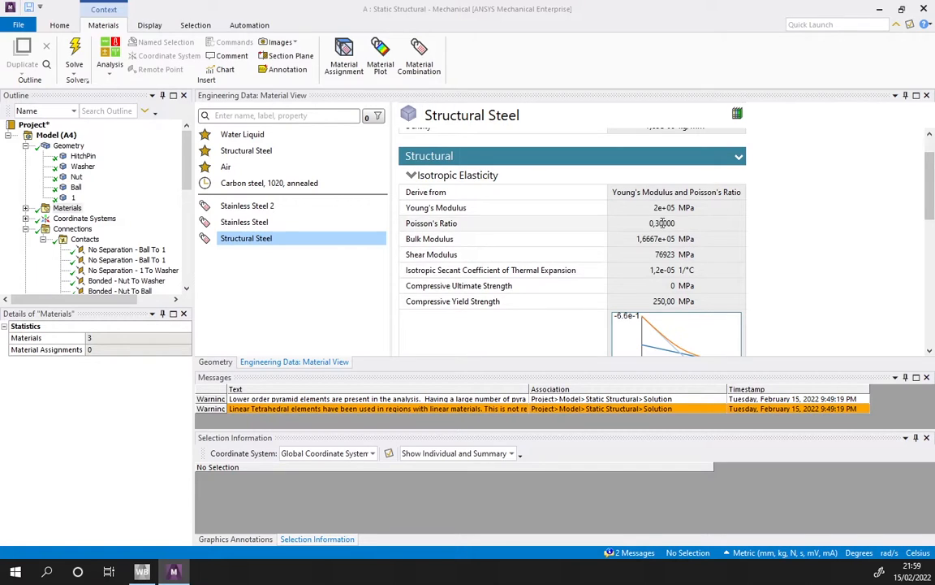
{"action": "left_click_drag", "start_coordinate": [520, 307], "coordinate": [404, 314]}
{"action": "left_click", "coordinate": [461, 303]}
{"action": "left_click_drag", "start_coordinate": [512, 303], "coordinate": [403, 303]}
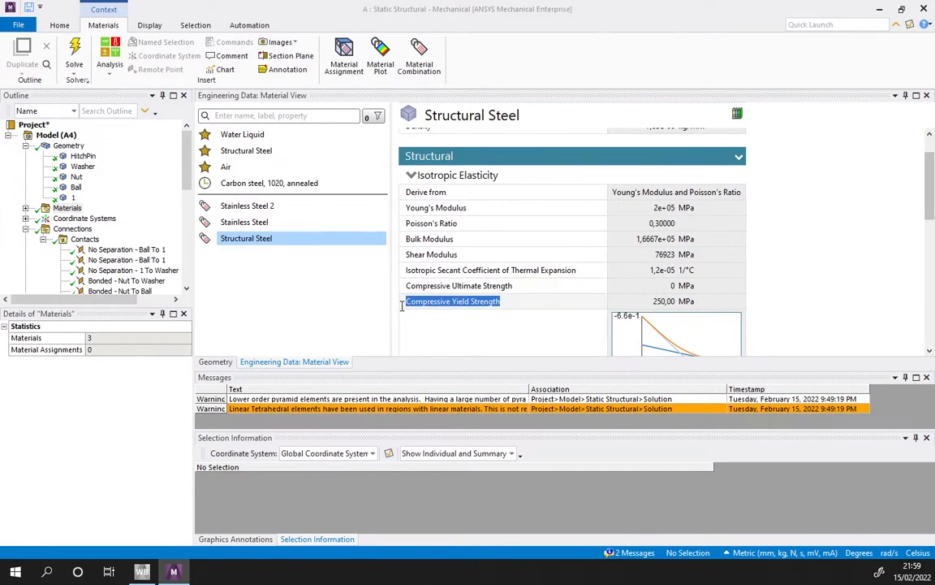
Display the contact Status result and examine it on the ball shank, washer, nut and hitch pin contacts across the whole assembly.
{"action": "scroll", "coordinate": [75, 195], "scroll_direction": "down", "scroll_amount": 5}
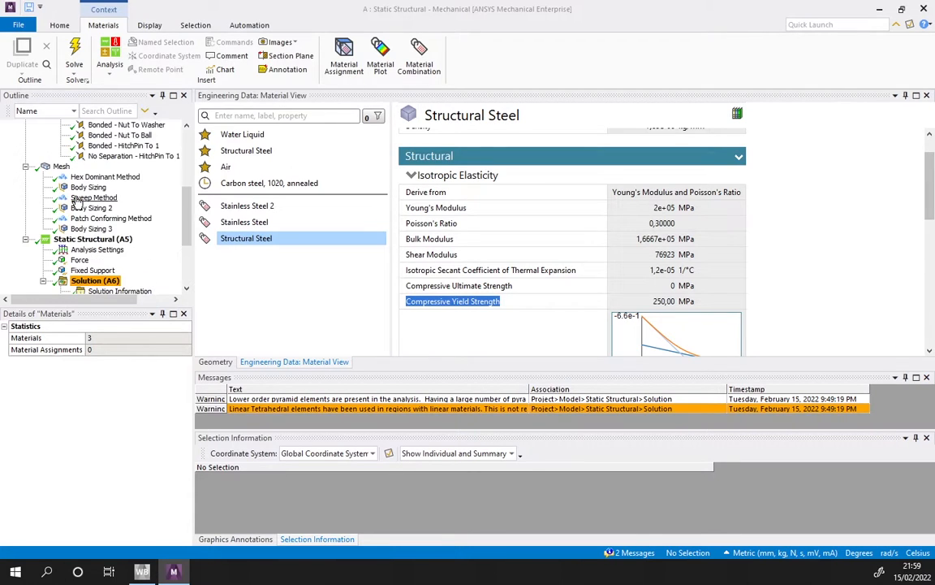
{"action": "scroll", "coordinate": [77, 215], "scroll_direction": "down", "scroll_amount": 3}
{"action": "left_click", "coordinate": [115, 239]}
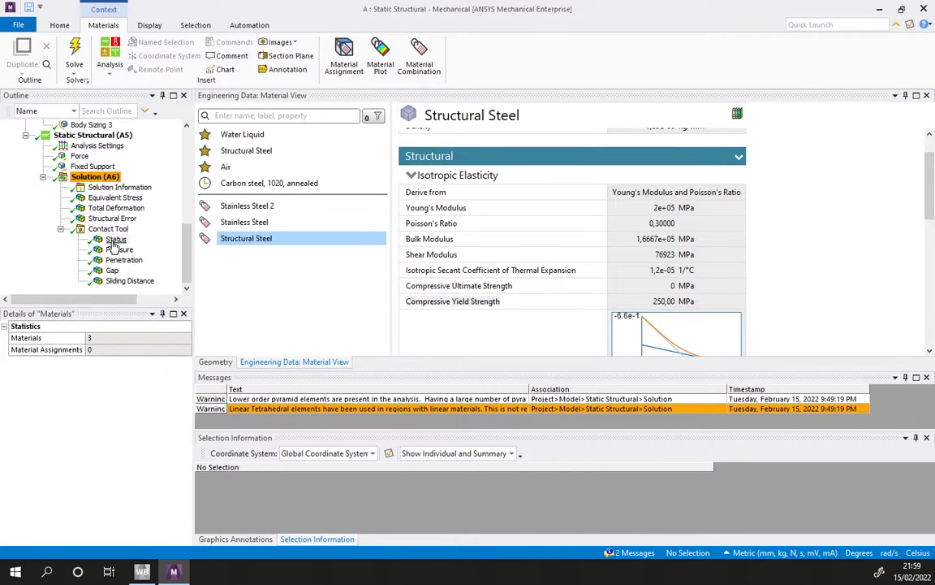
{"action": "scroll", "coordinate": [552, 240], "scroll_direction": "down", "scroll_amount": 5}
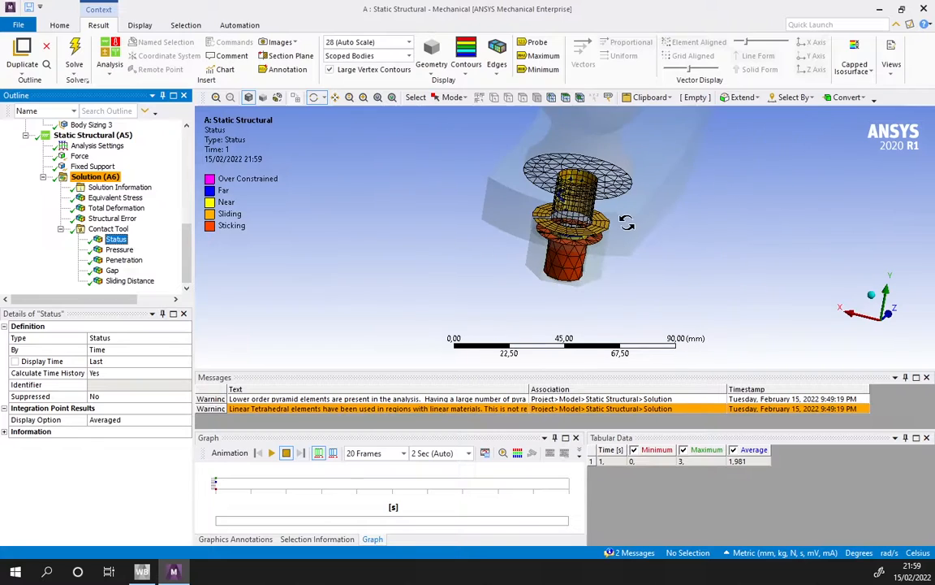
{"action": "middle_click_drag", "start_coordinate": [544, 241], "coordinate": [499, 242]}
{"action": "scroll", "coordinate": [583, 191], "scroll_direction": "down", "scroll_amount": 3}
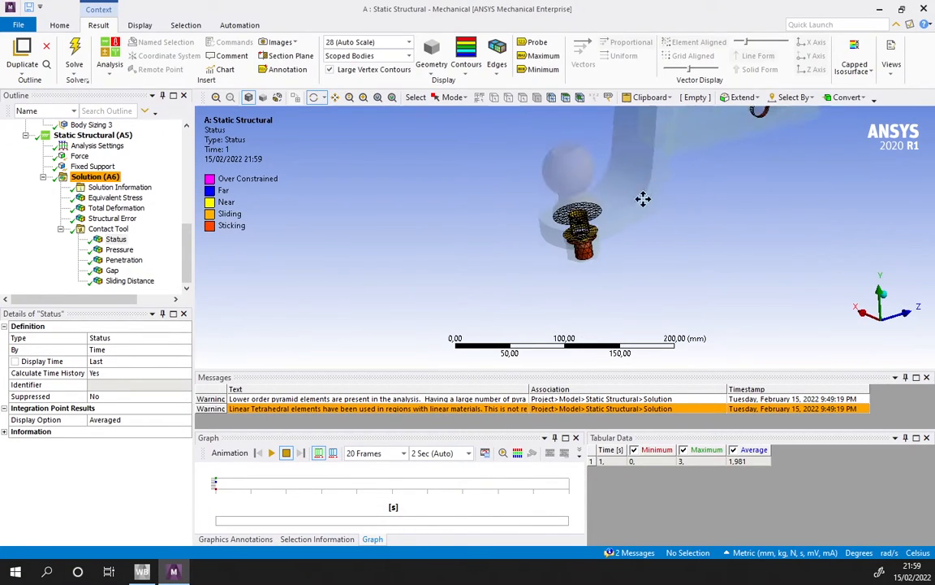
{"action": "mouse_move", "coordinate": [643, 198]}
{"action": "middle_mouse_down"}
{"action": "mouse_move", "coordinate": [578, 205]}
{"action": "mouse_move", "coordinate": [642, 200]}
{"action": "middle_mouse_up"}
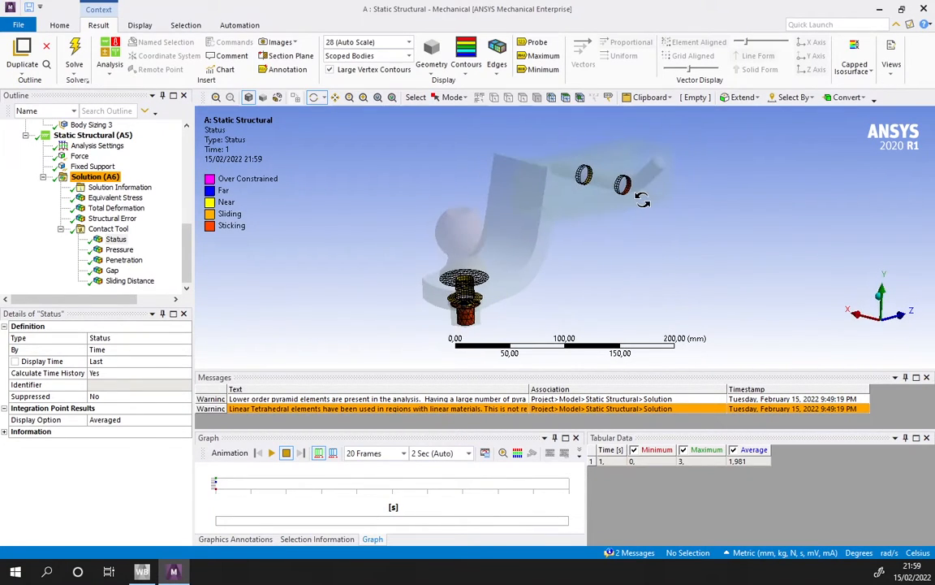
{"action": "middle_click_drag", "start_coordinate": [632, 236], "coordinate": [599, 186]}
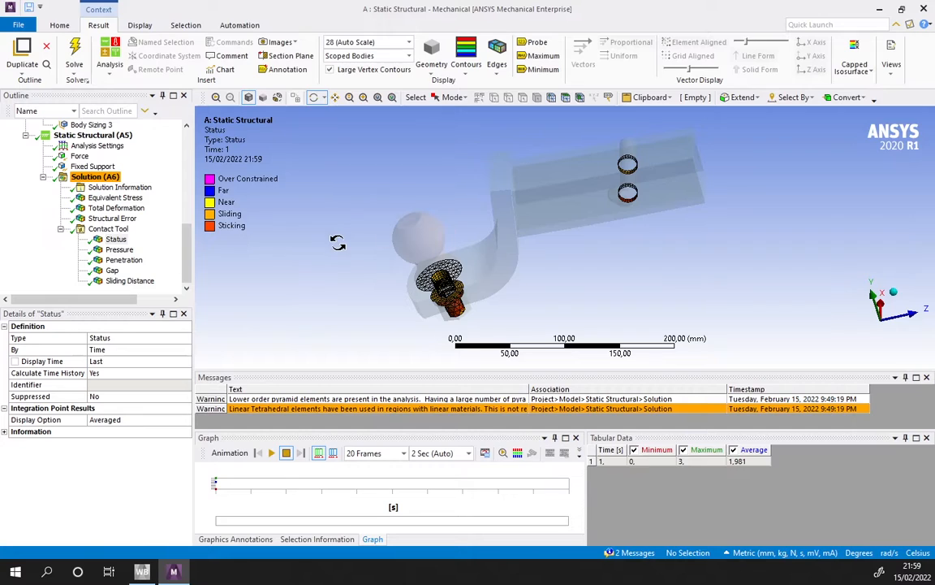
{"action": "scroll", "coordinate": [426, 265], "scroll_direction": "down", "scroll_amount": 2}
{"action": "left_click_drag", "start_coordinate": [292, 251], "coordinate": [525, 234]}
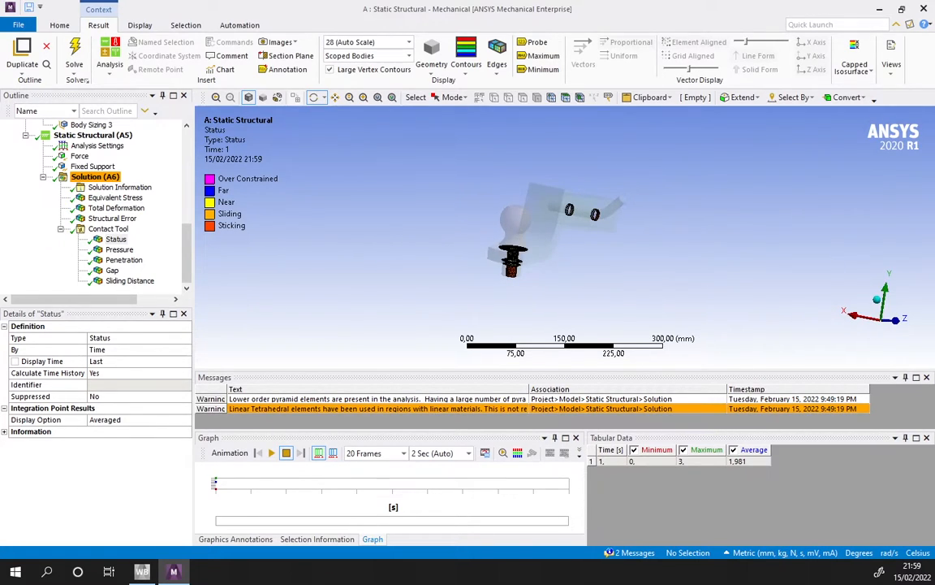